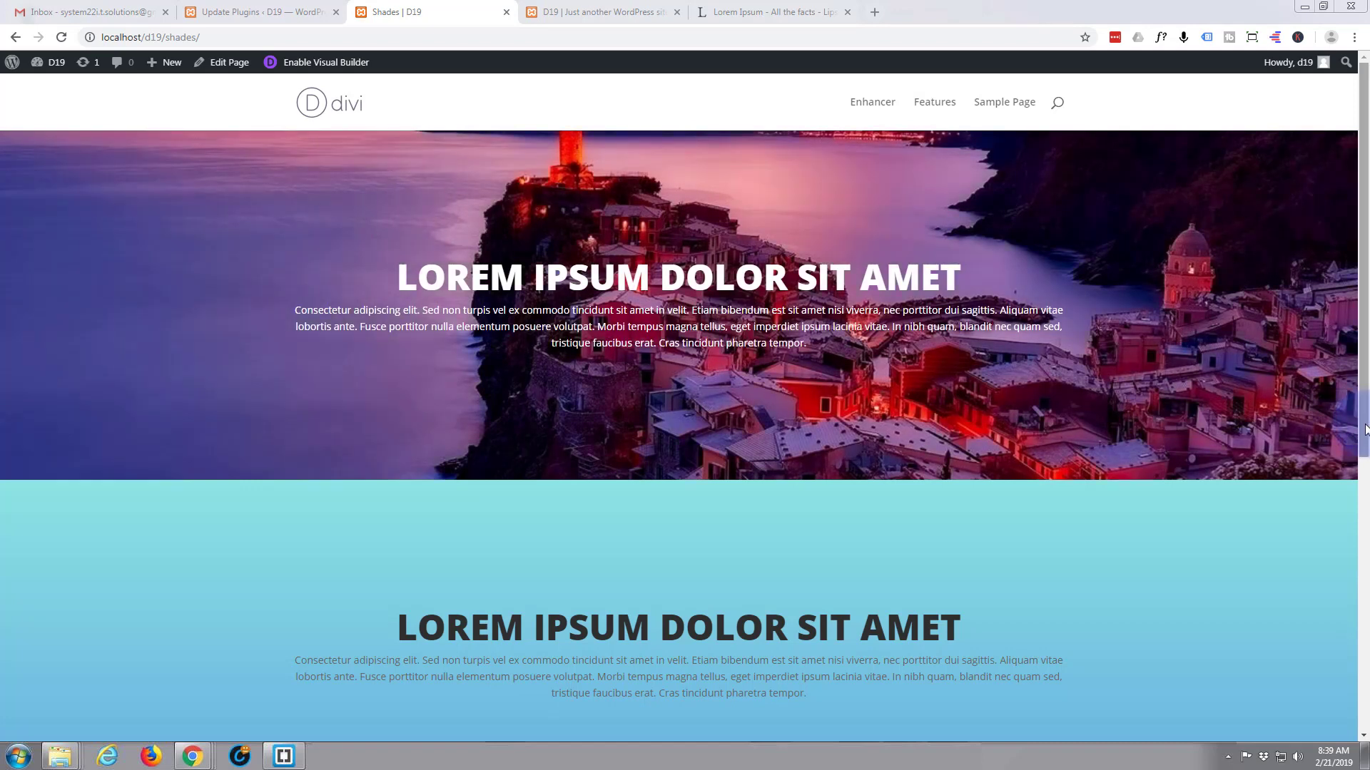
Create a new page titled "Sections" and open it in the Divi Builder.
drag(1364, 424, 1364, 443)
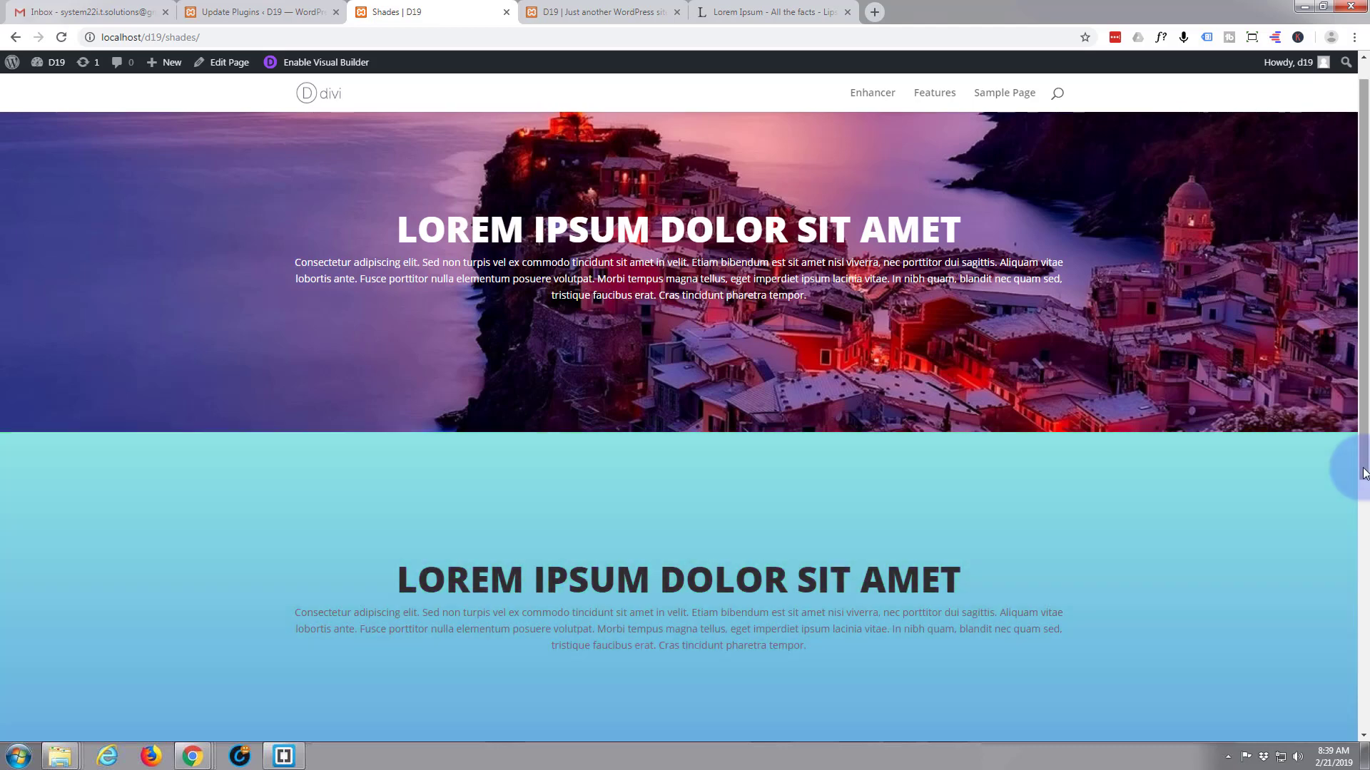
drag(1363, 473, 1362, 723)
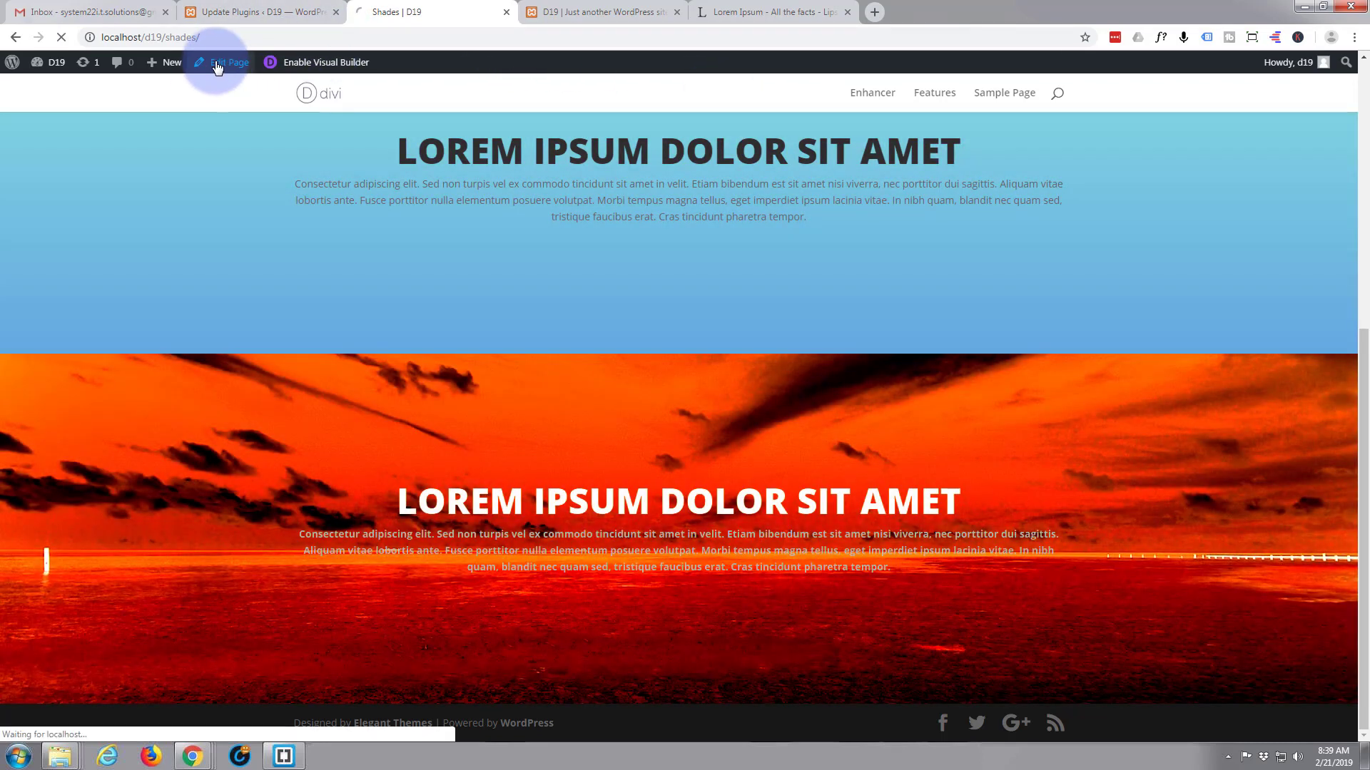
mouse_move(164, 63)
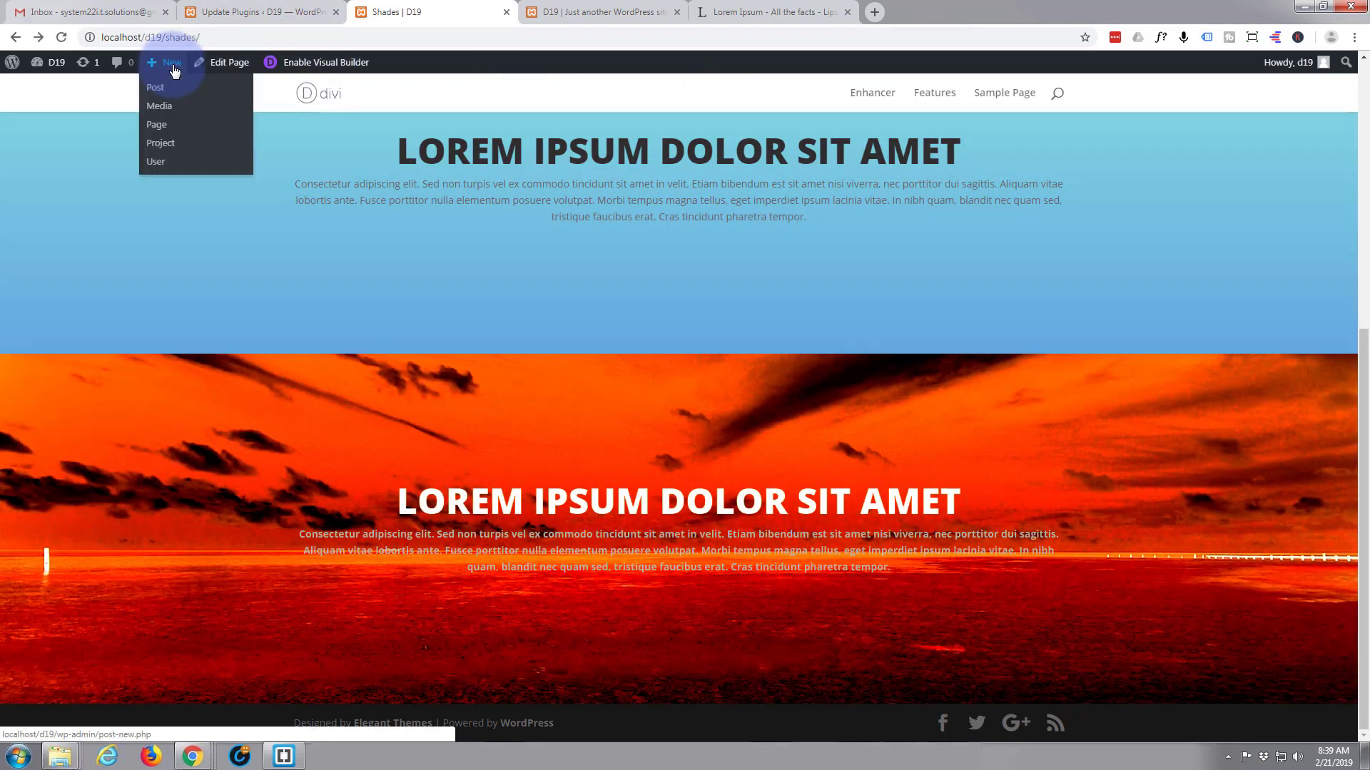
click(164, 130)
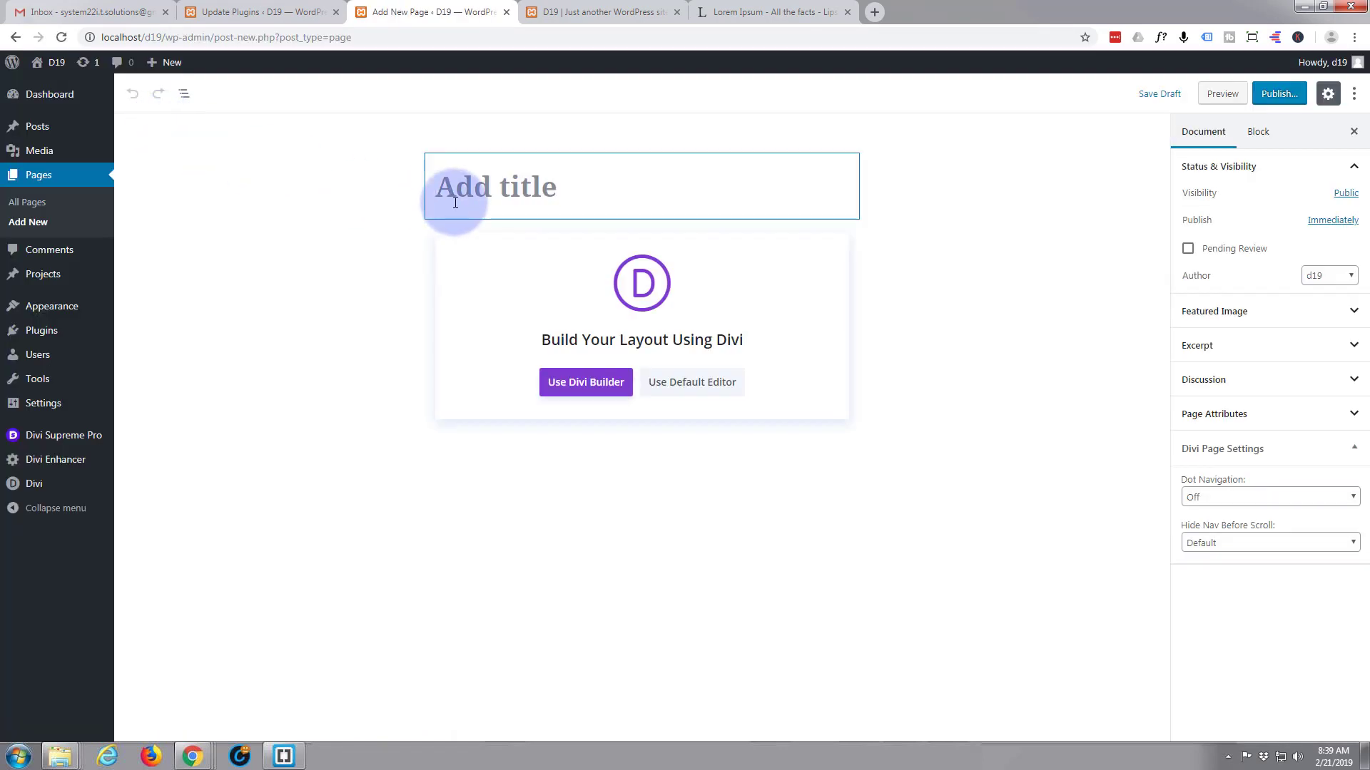
text(Sec)
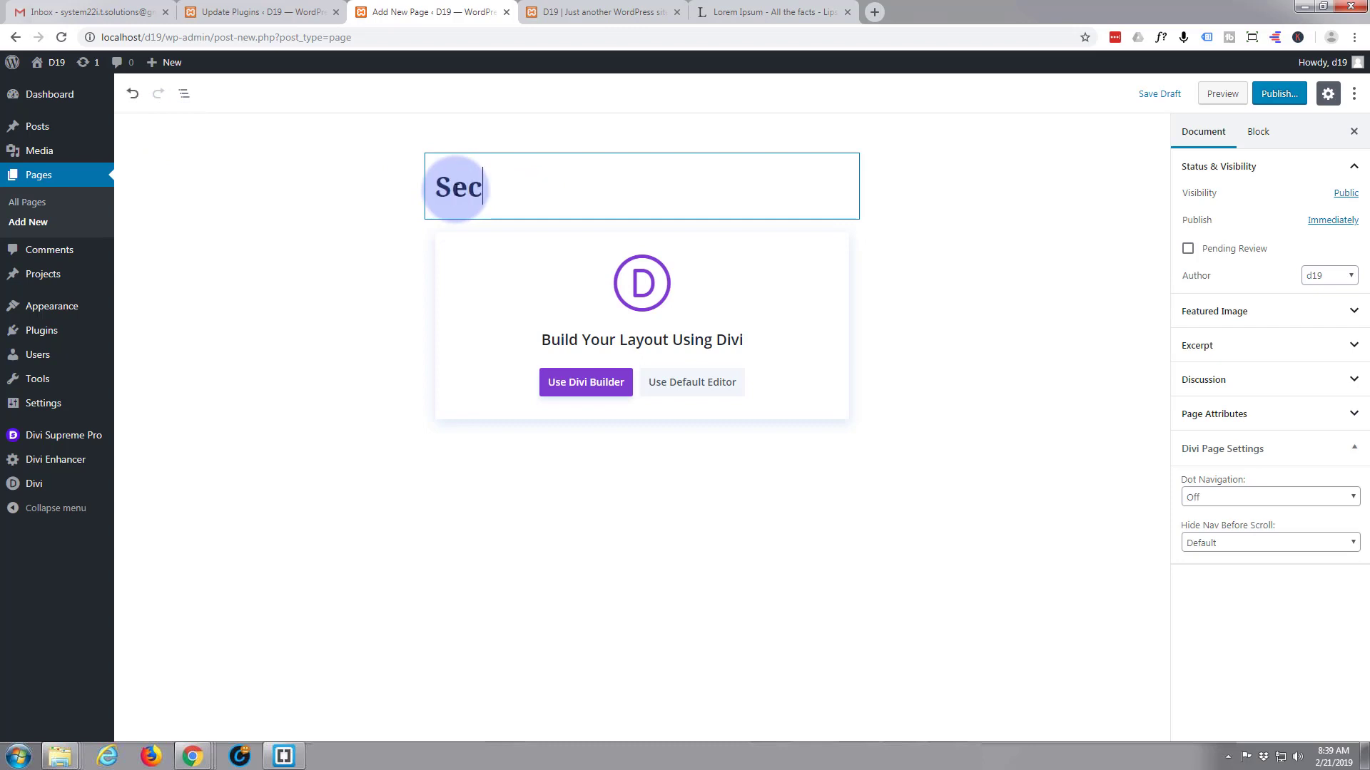
text(tions)
click(585, 385)
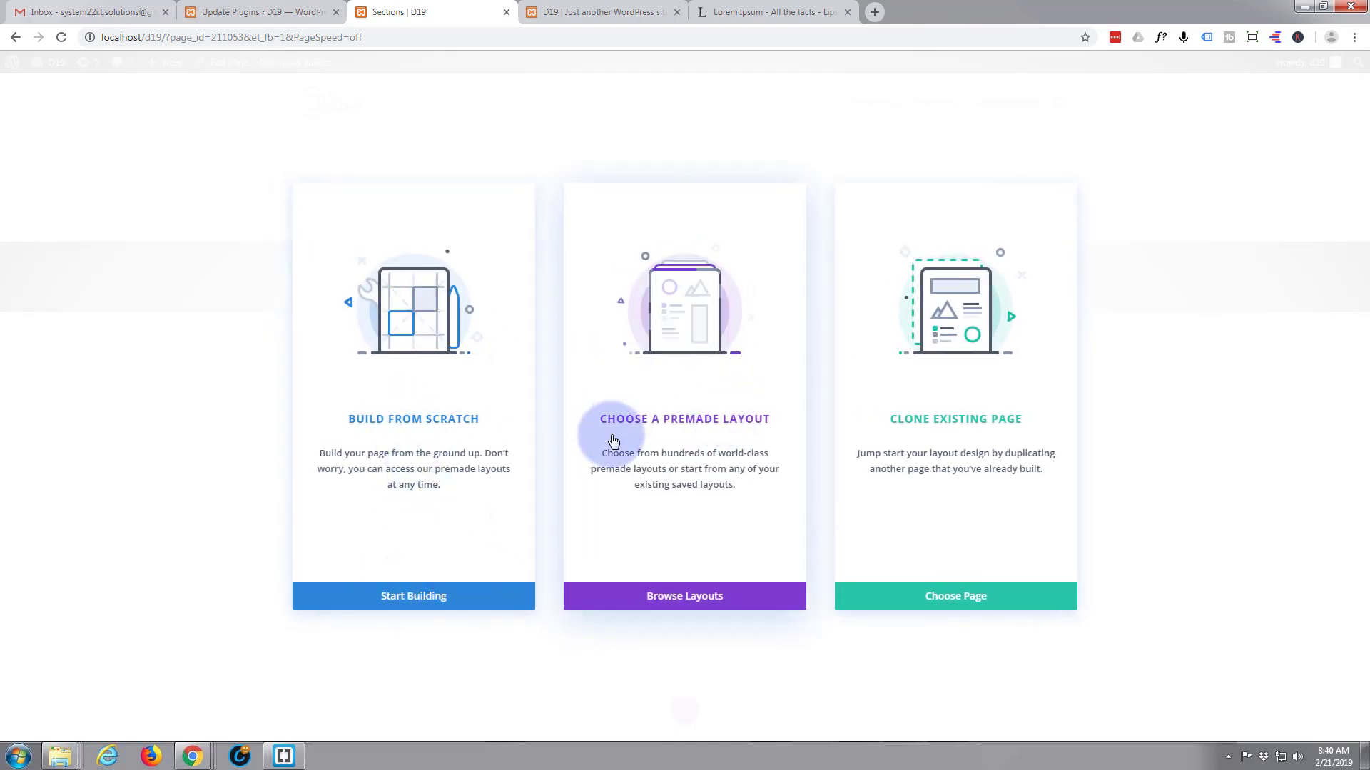
Browse the premade layout packs and close the library without loading a layout.
click(675, 601)
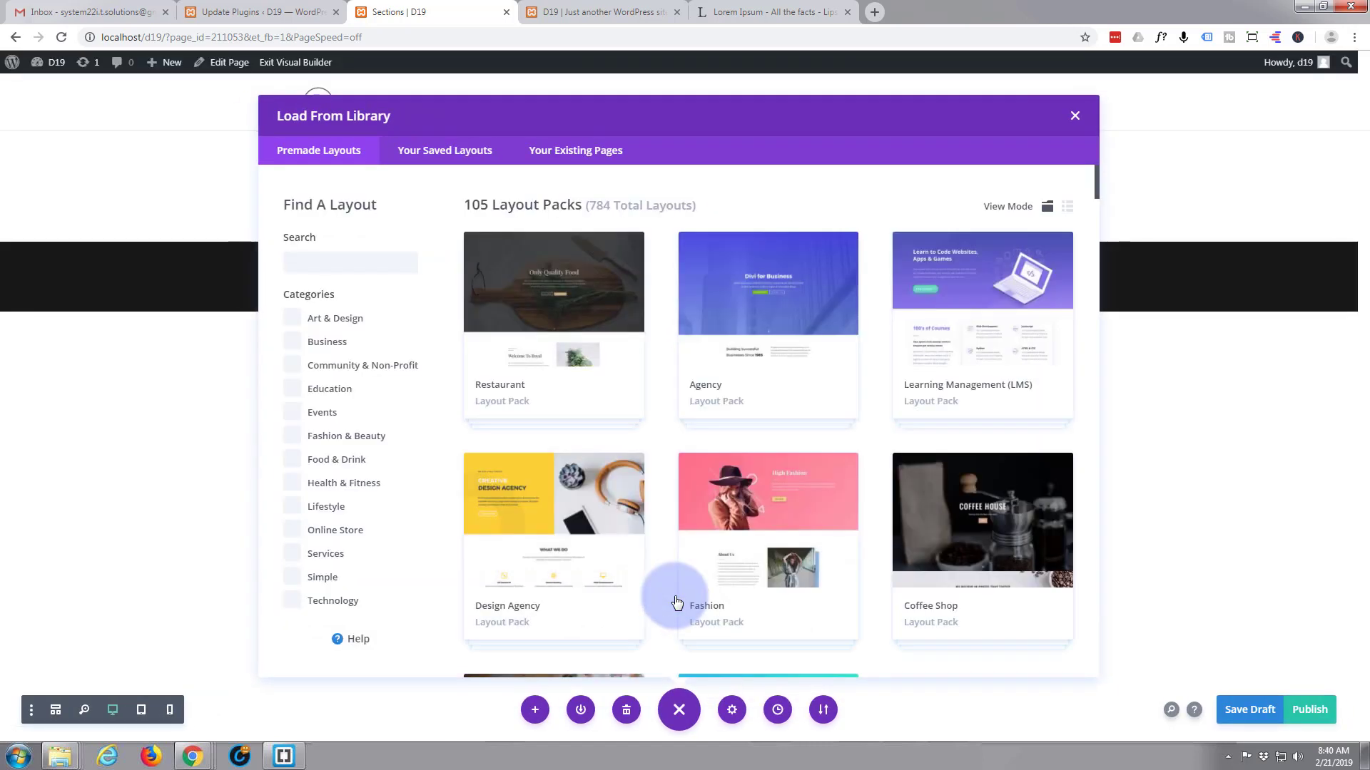
scroll(731, 455, down, 2)
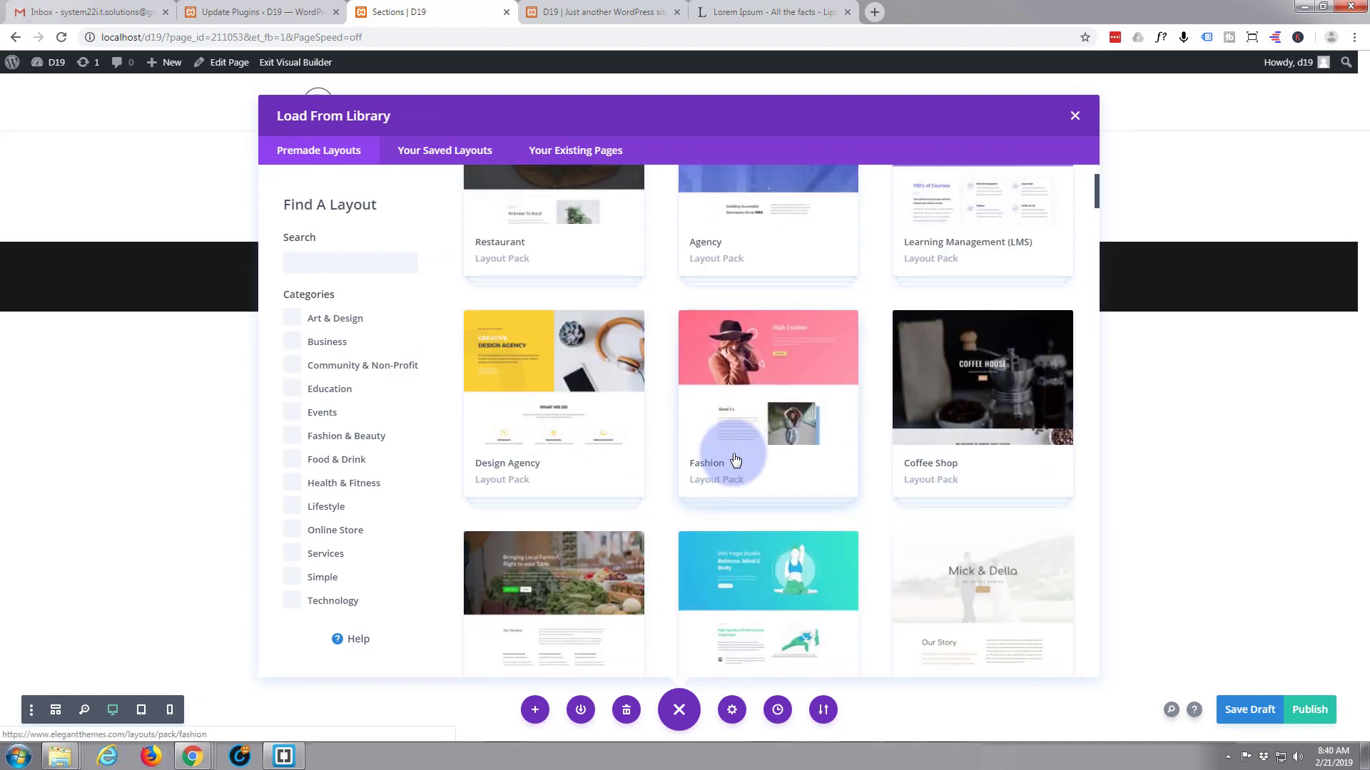
scroll(732, 457, up, 2)
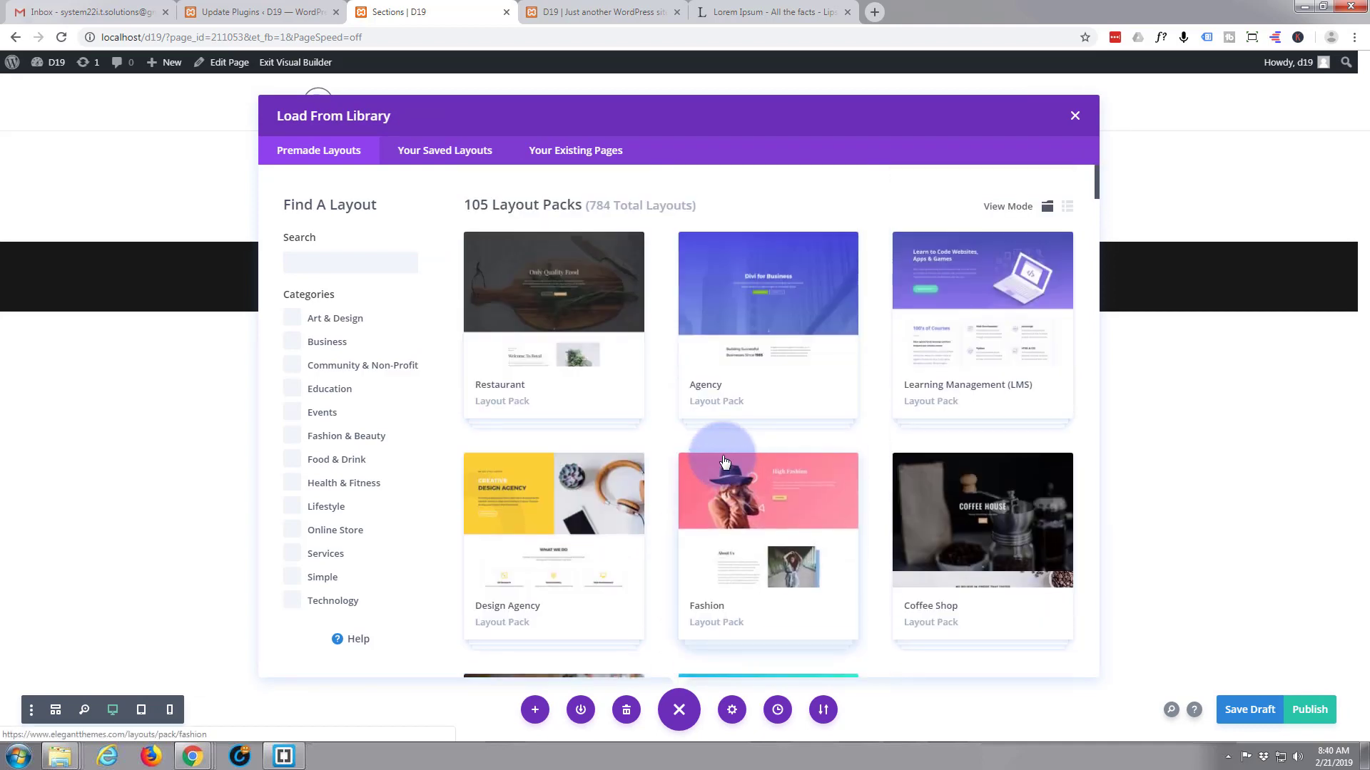
scroll(813, 350, down, 3)
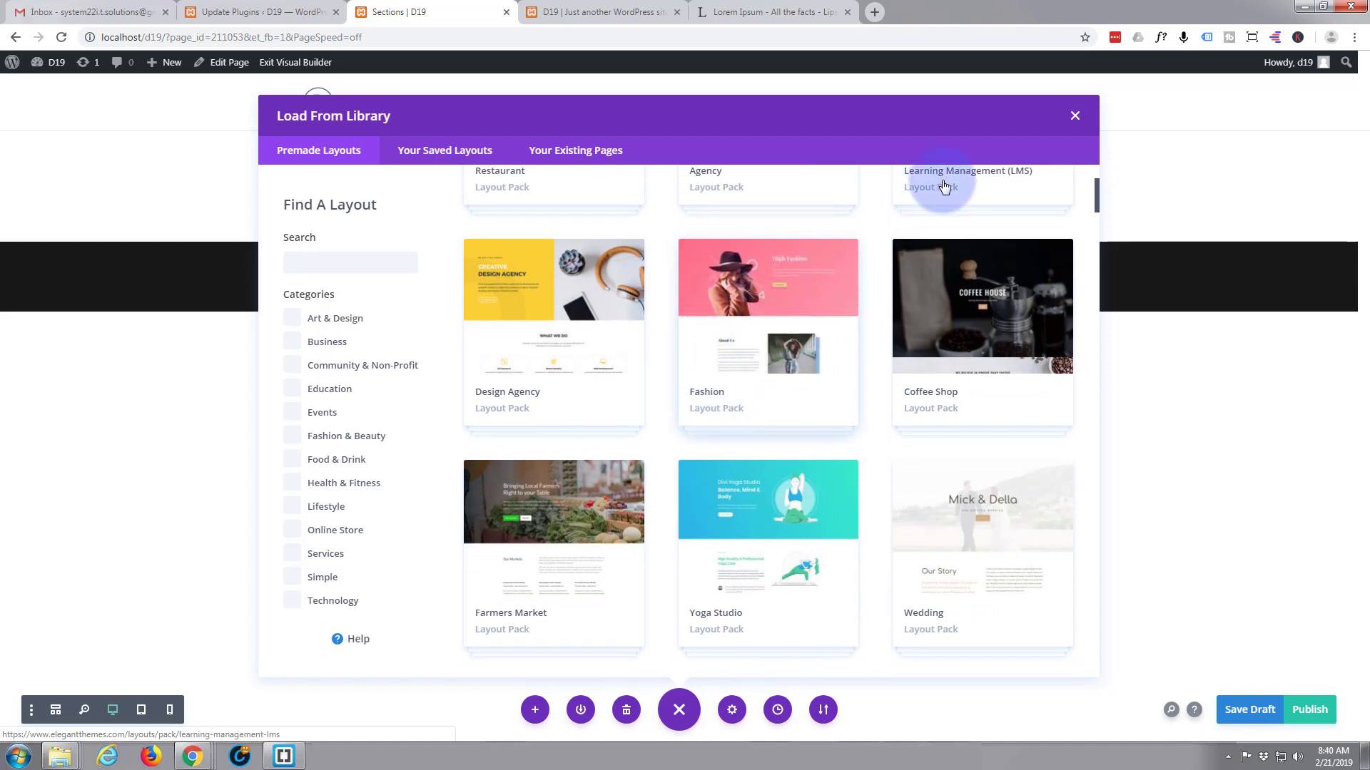
click(1076, 118)
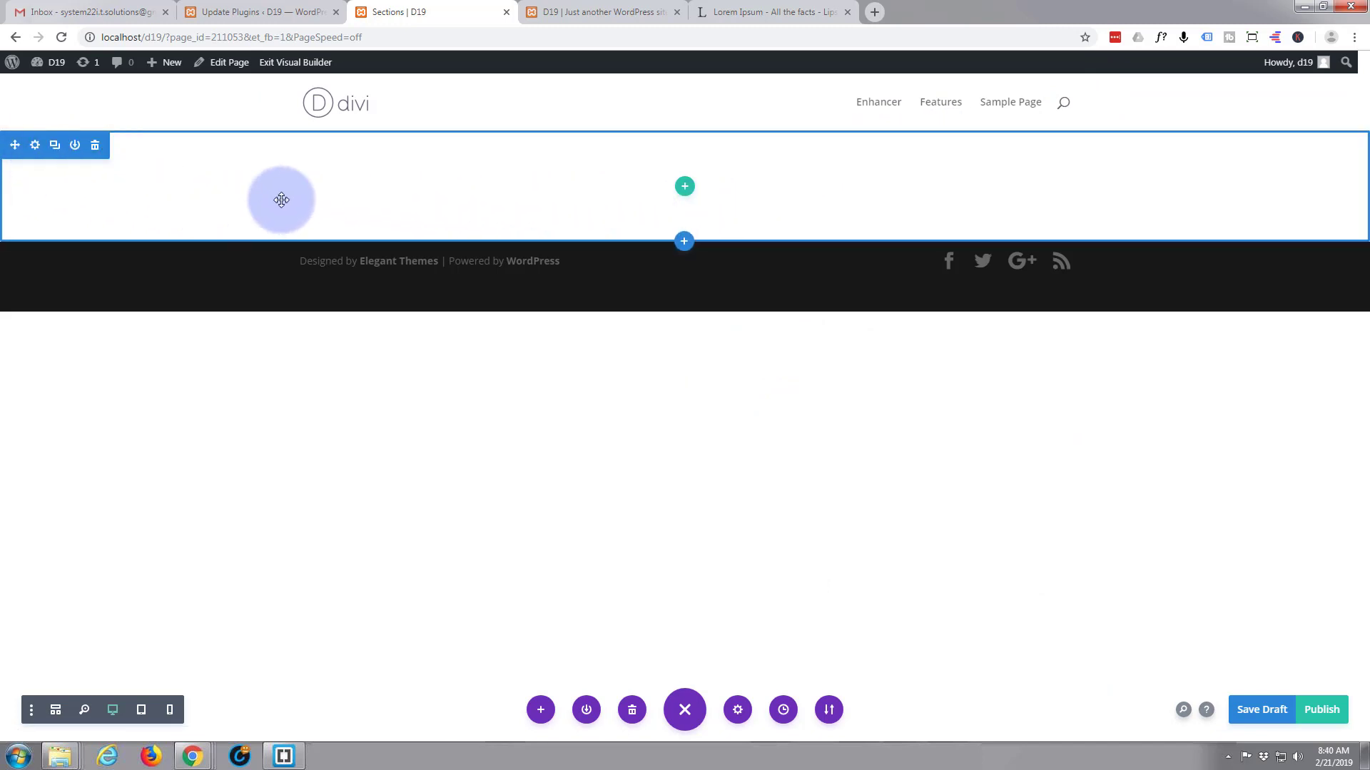
Add a single-column row to the empty section and insert a Text module in it.
click(685, 186)
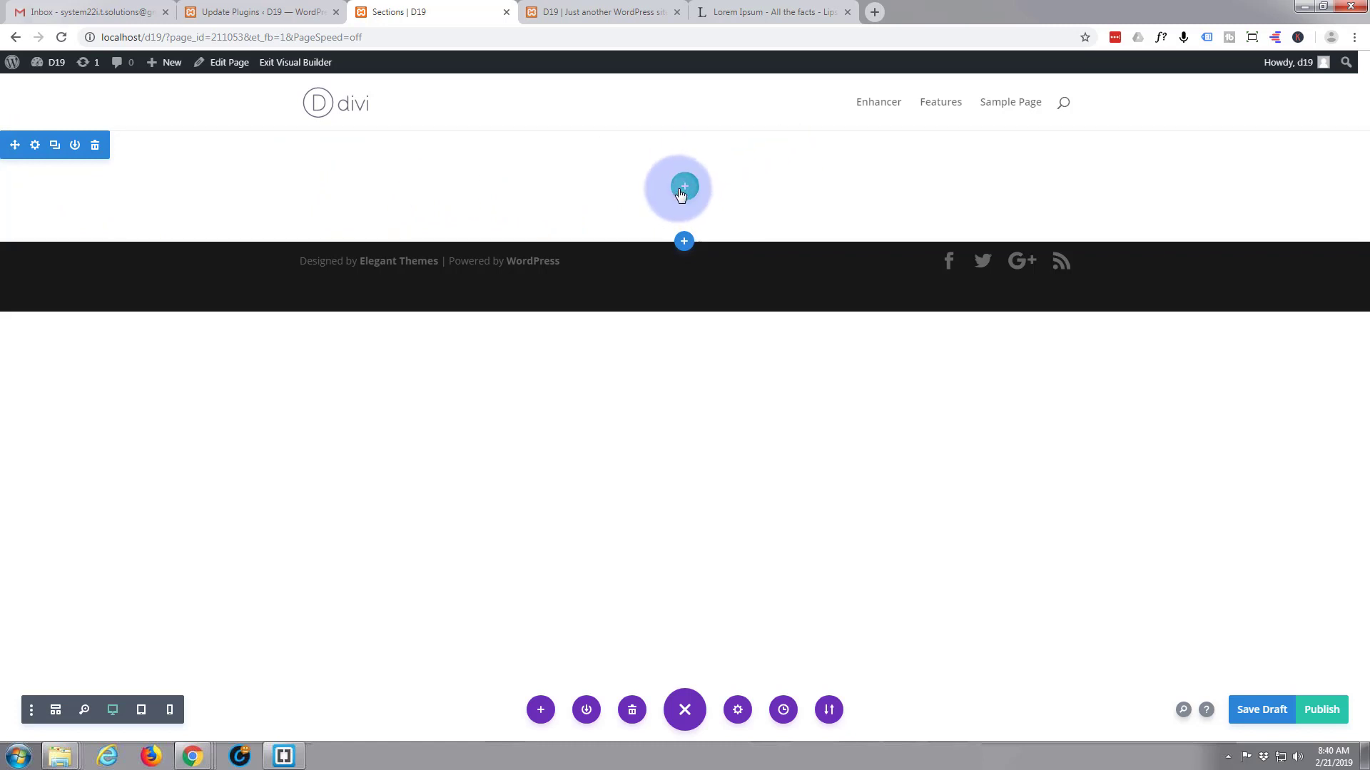
click(598, 300)
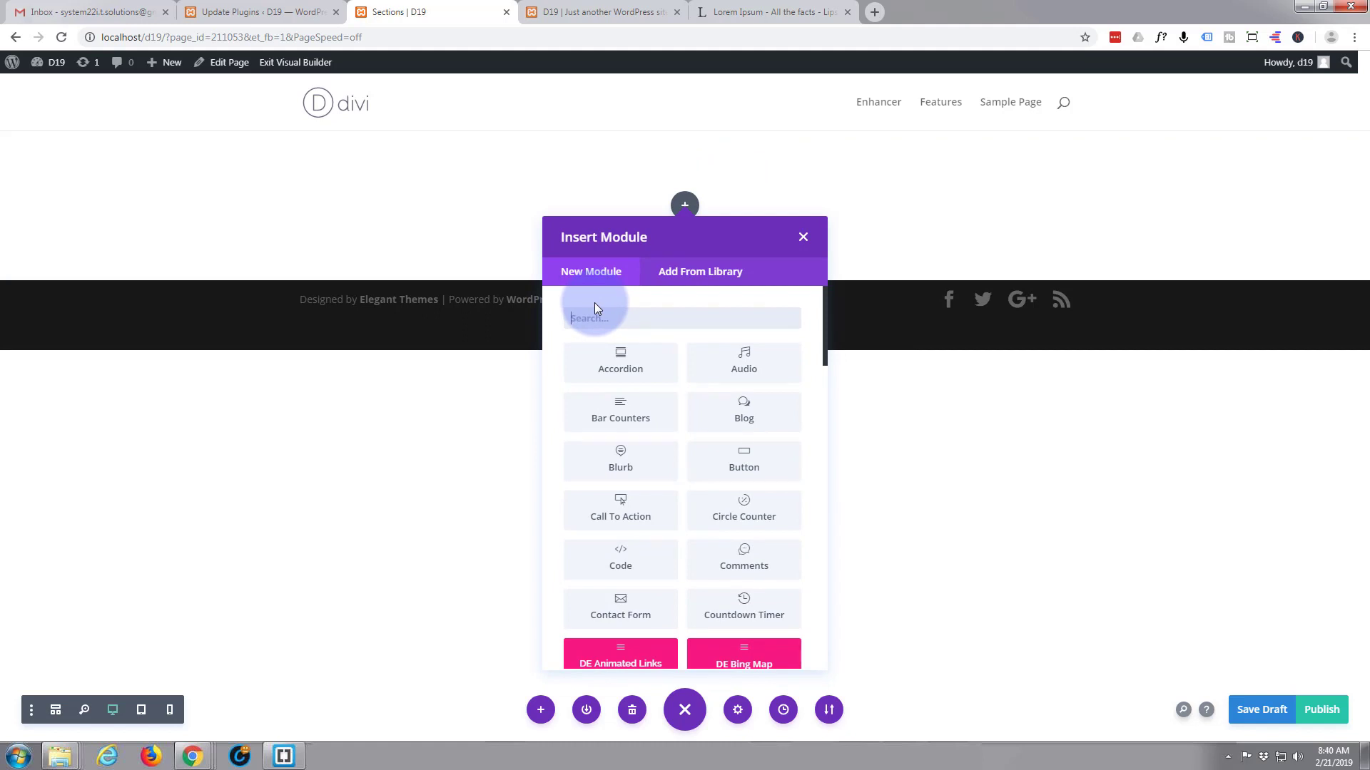
scroll(628, 393, down, 10)
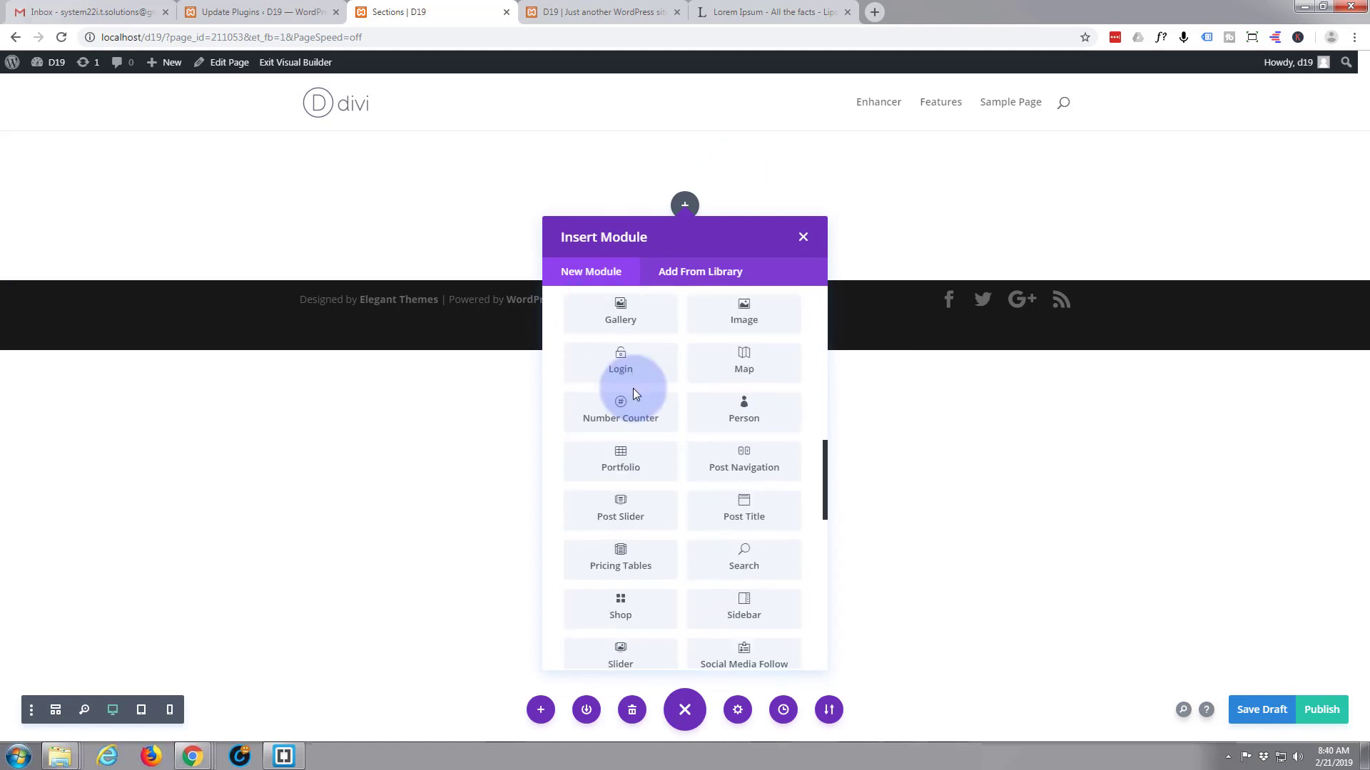
scroll(633, 390, down, 10)
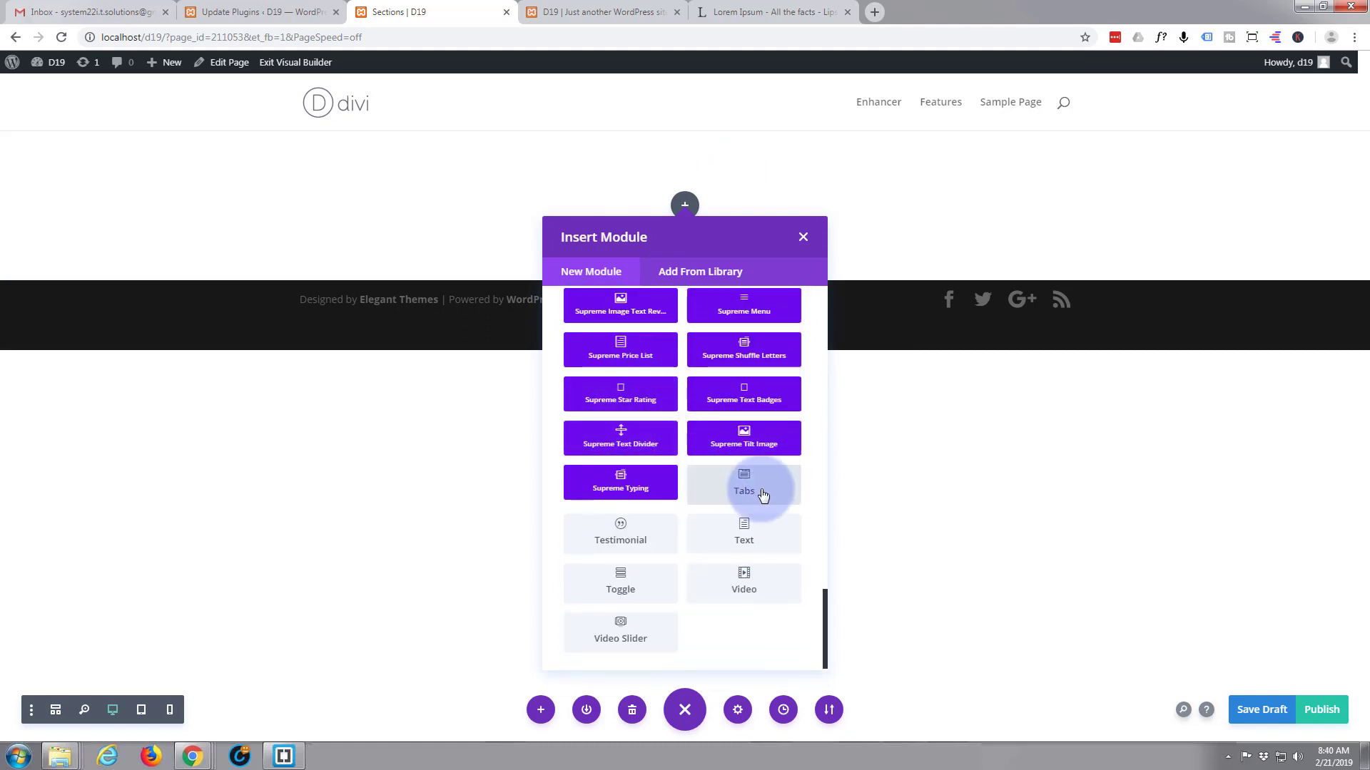
click(742, 536)
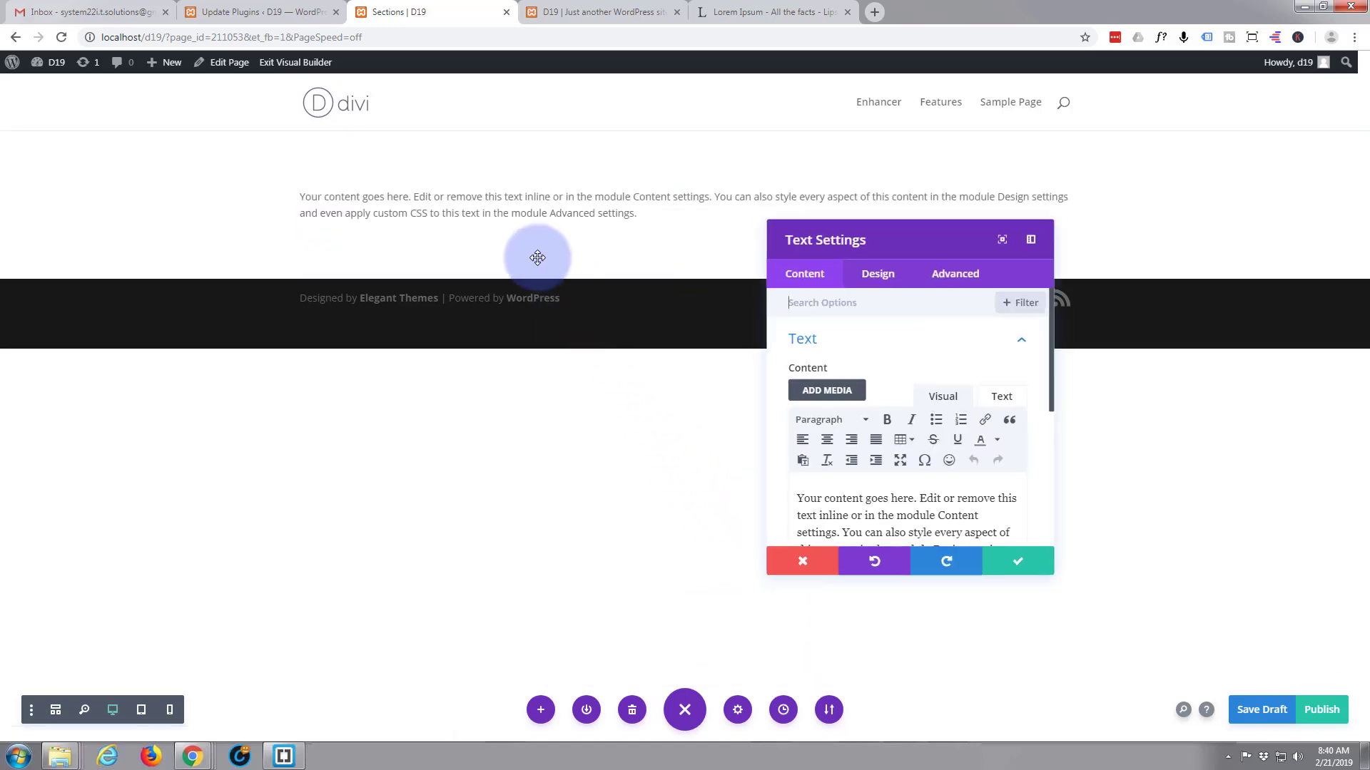
Copy the first Lorem Ipsum paragraph from the lipsum.com page and replace the Text module's placeholder content with it.
click(742, 19)
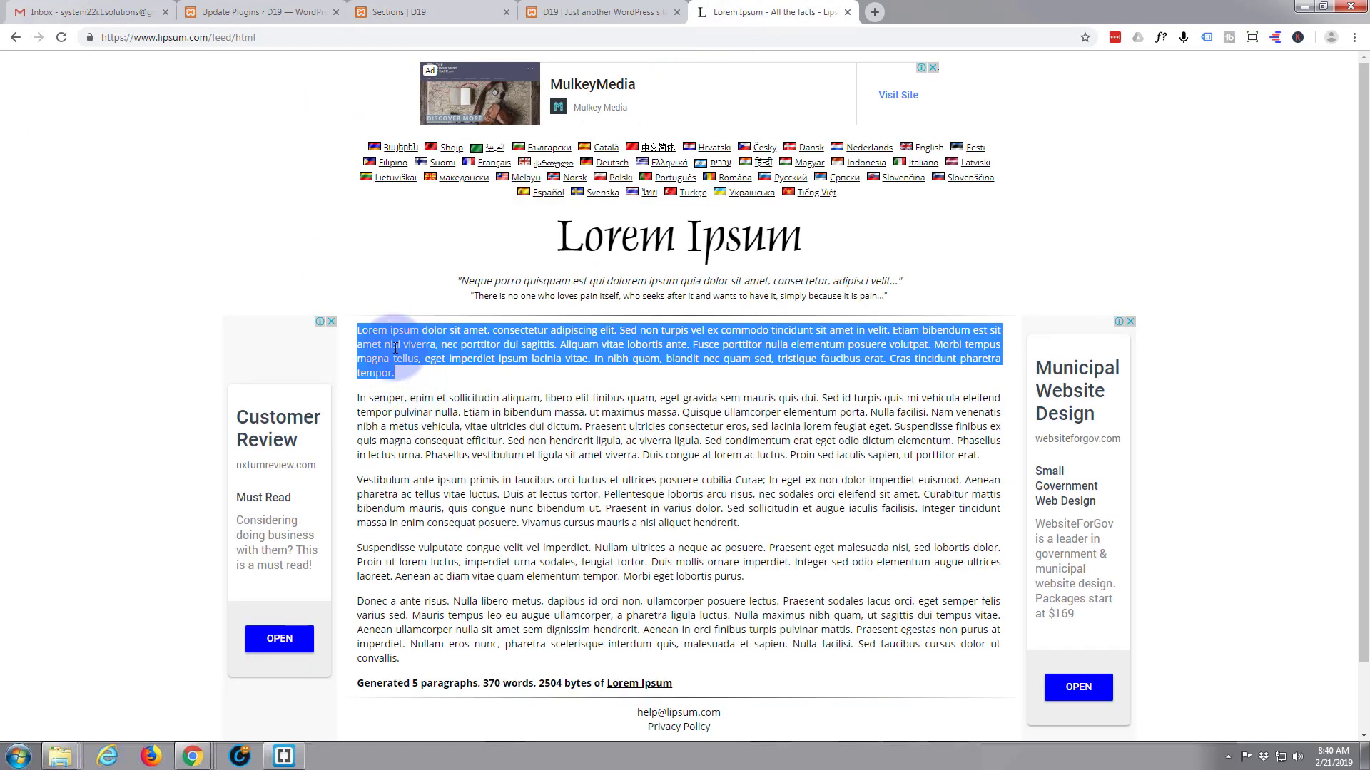
right_click(370, 346)
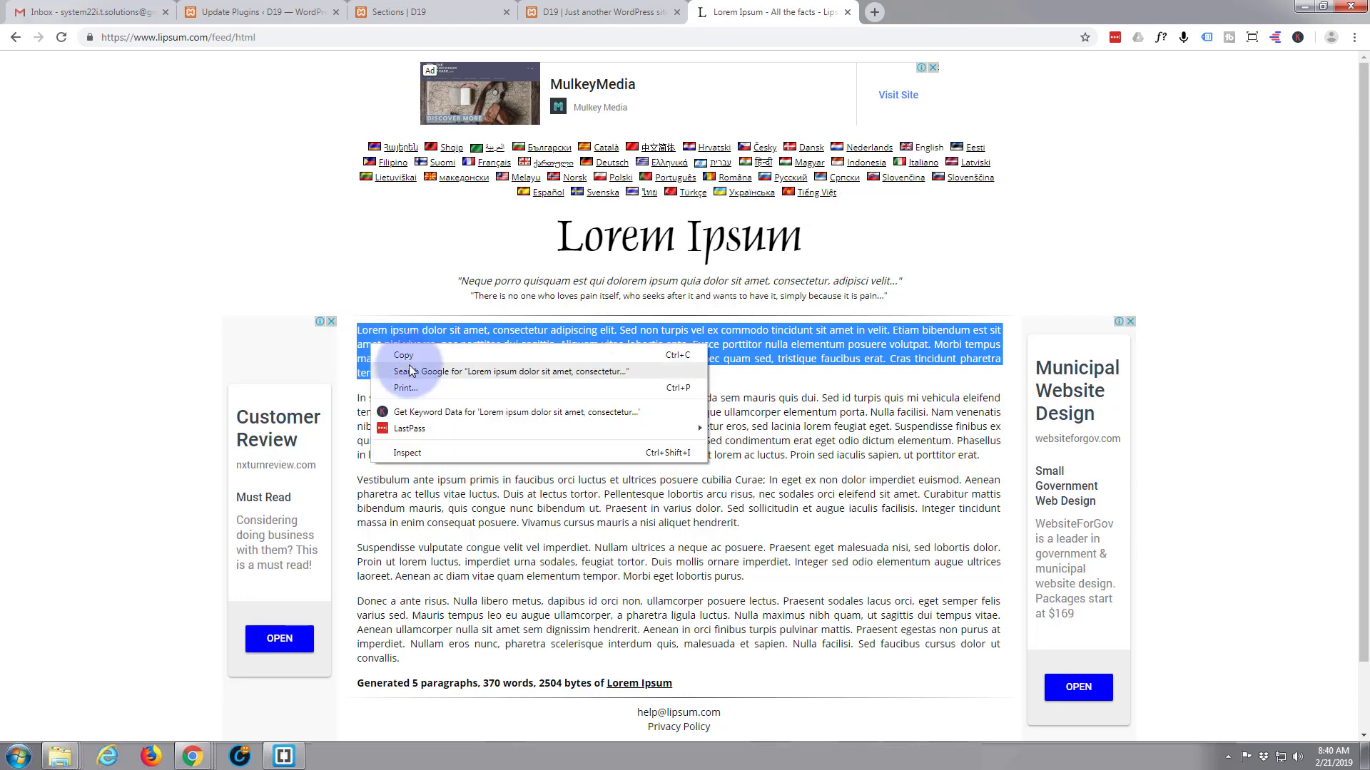
click(410, 362)
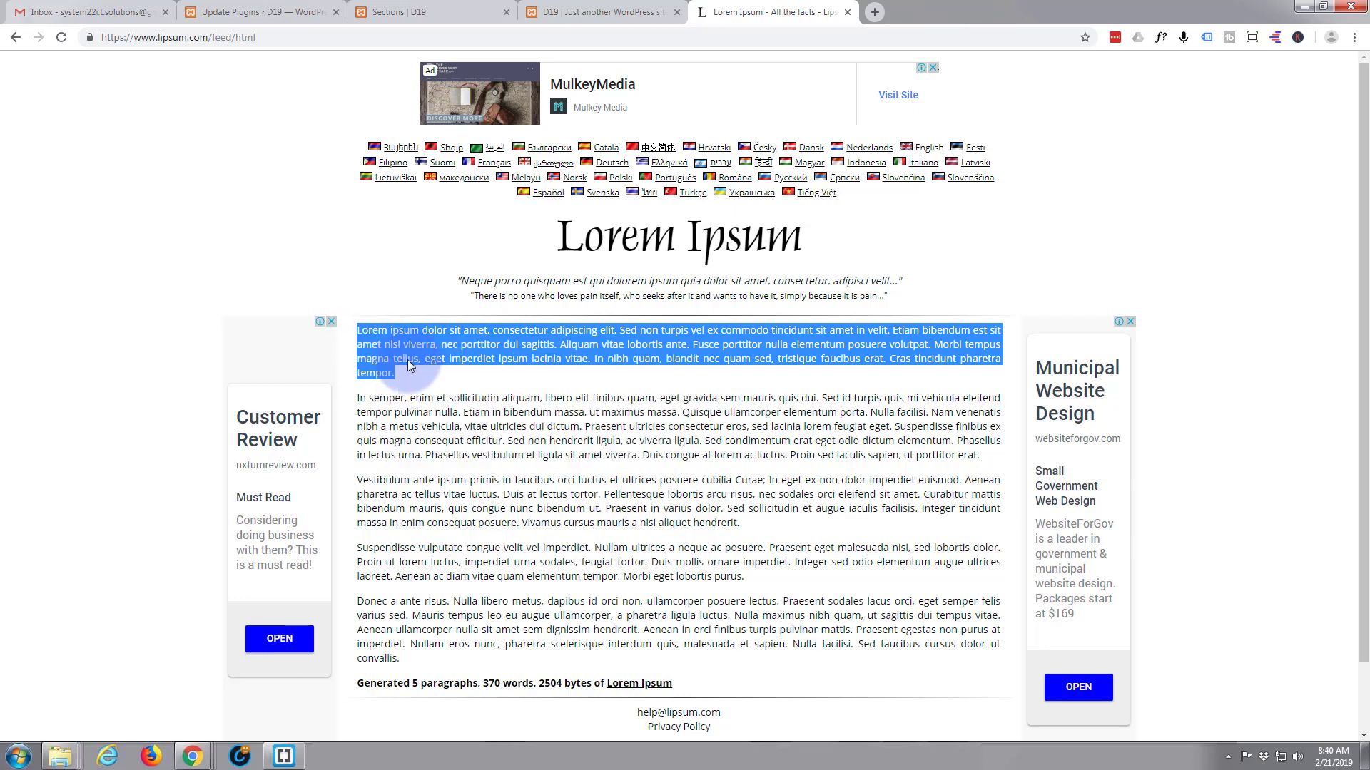
click(435, 13)
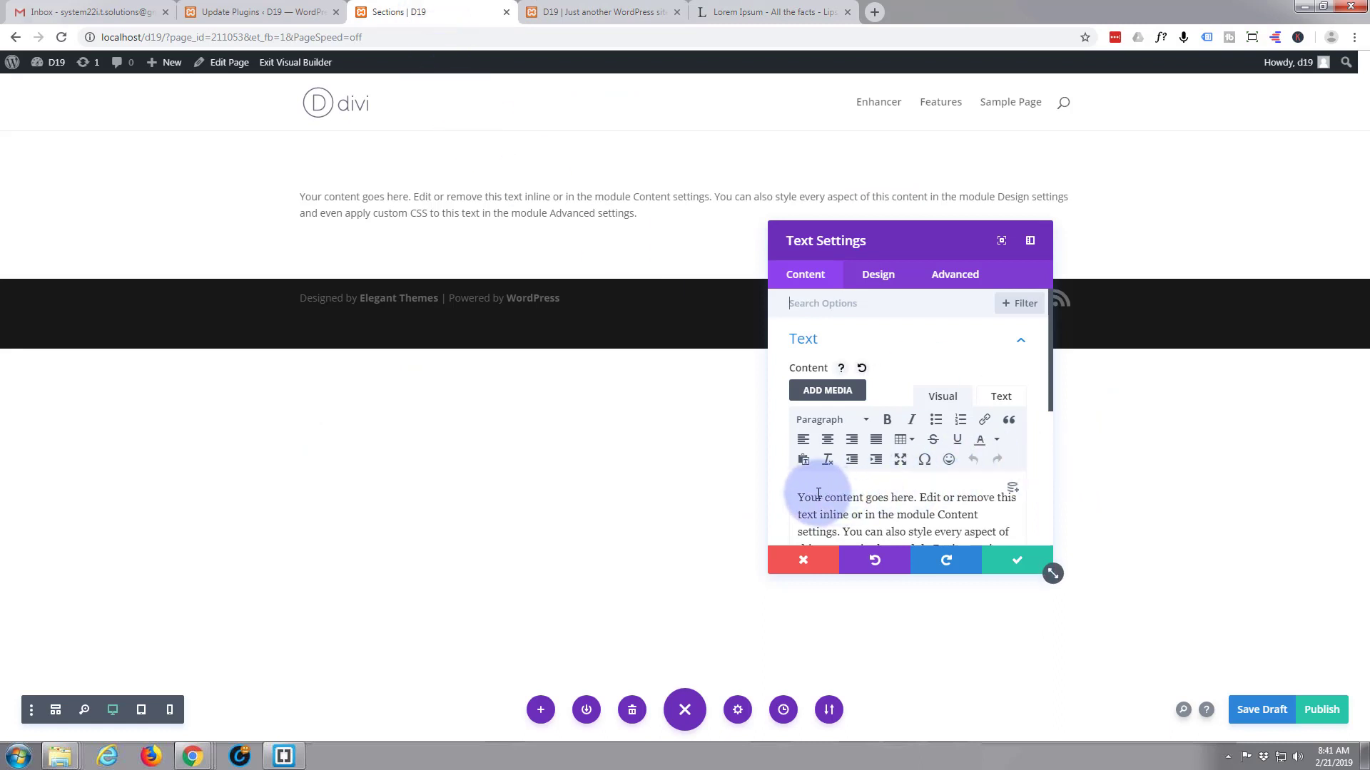
drag(800, 495, 1013, 549)
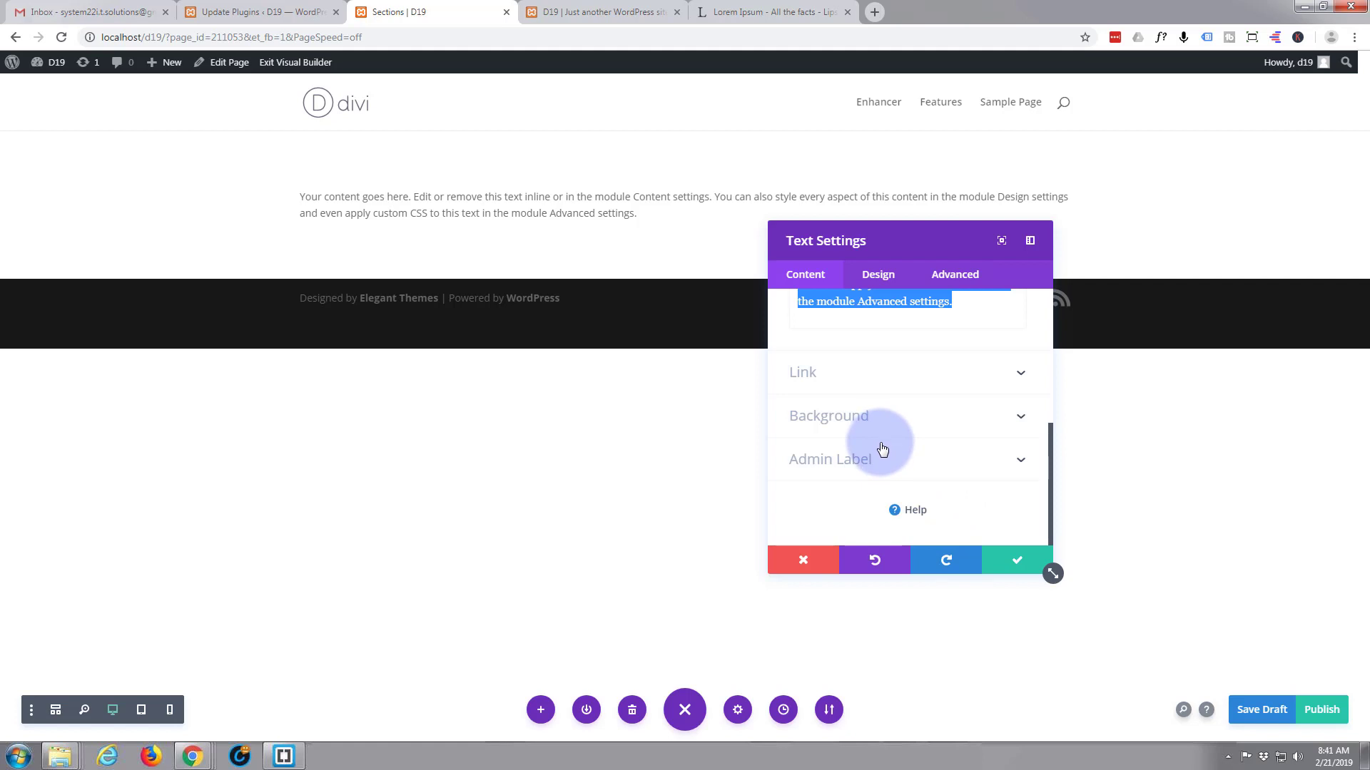
key(ctrl+v)
scroll(882, 357, up, 4)
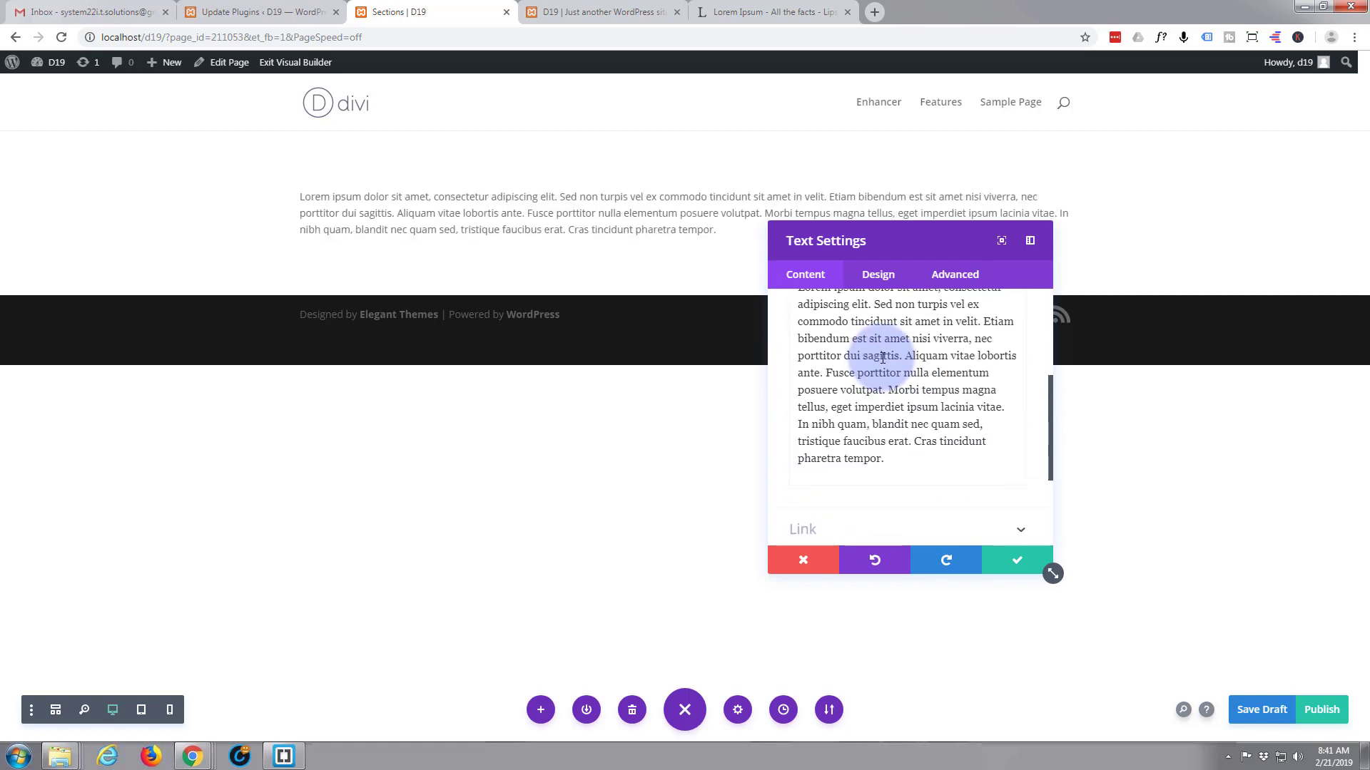
Split the sentence "Lorem ipsum dolor sit amet, consectetur adipiscing elit." into its own paragraph and format it as Heading 2.
scroll(883, 355, up, 1)
scroll(872, 364, down, 1)
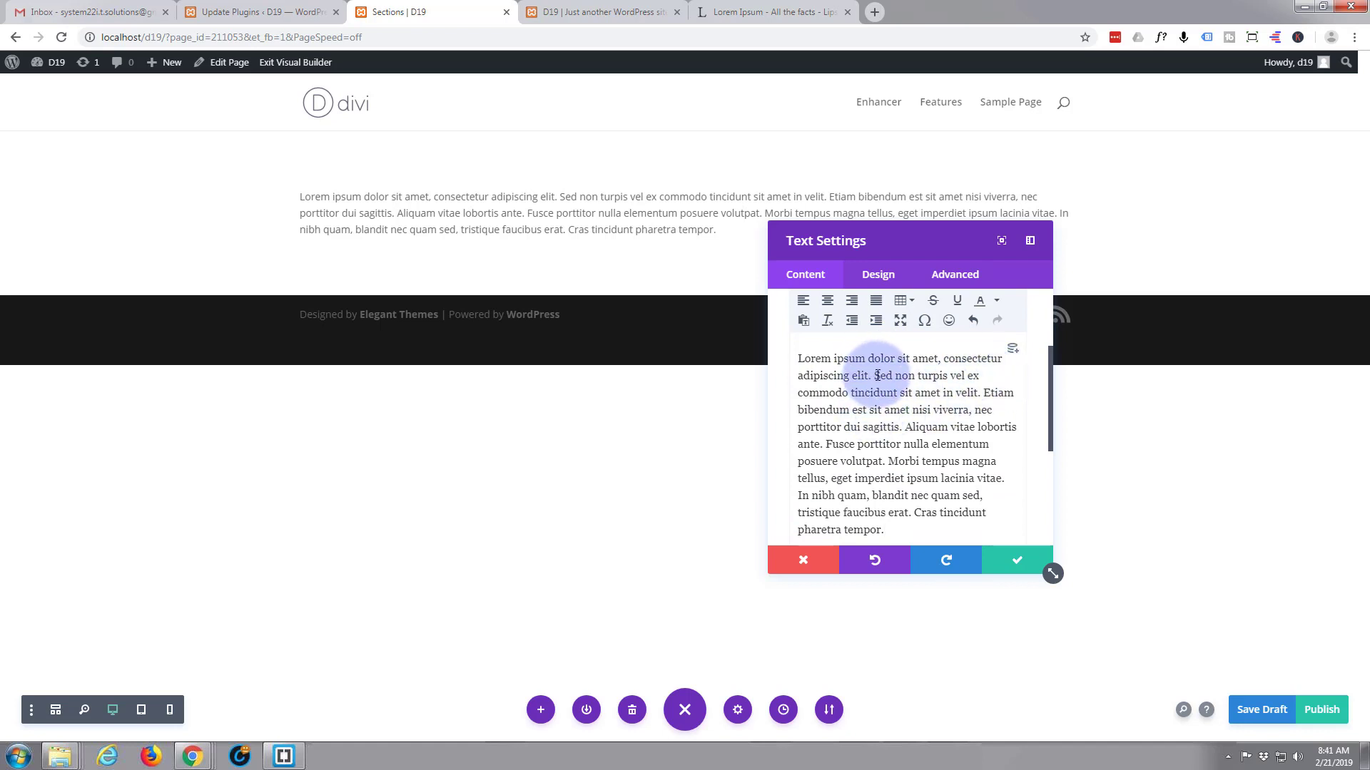
key(Return)
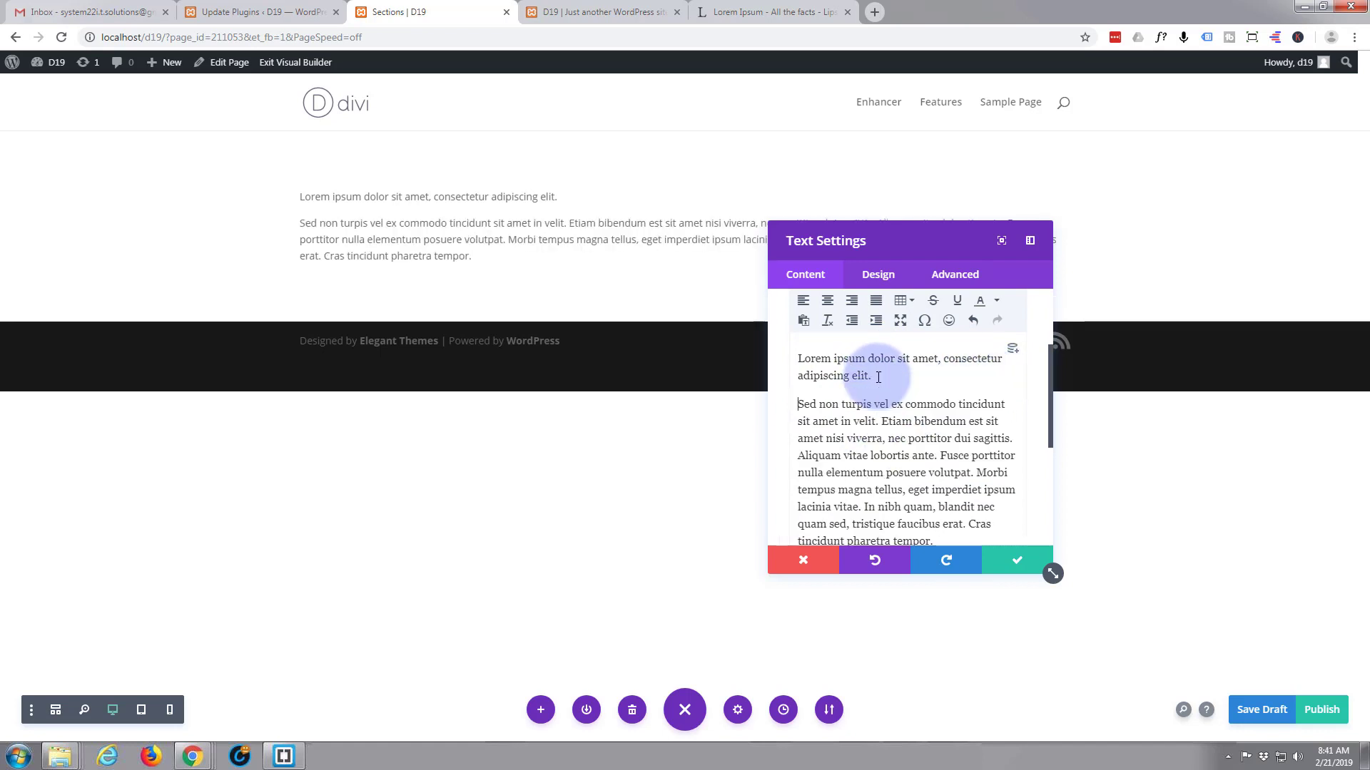
drag(876, 377, 797, 360)
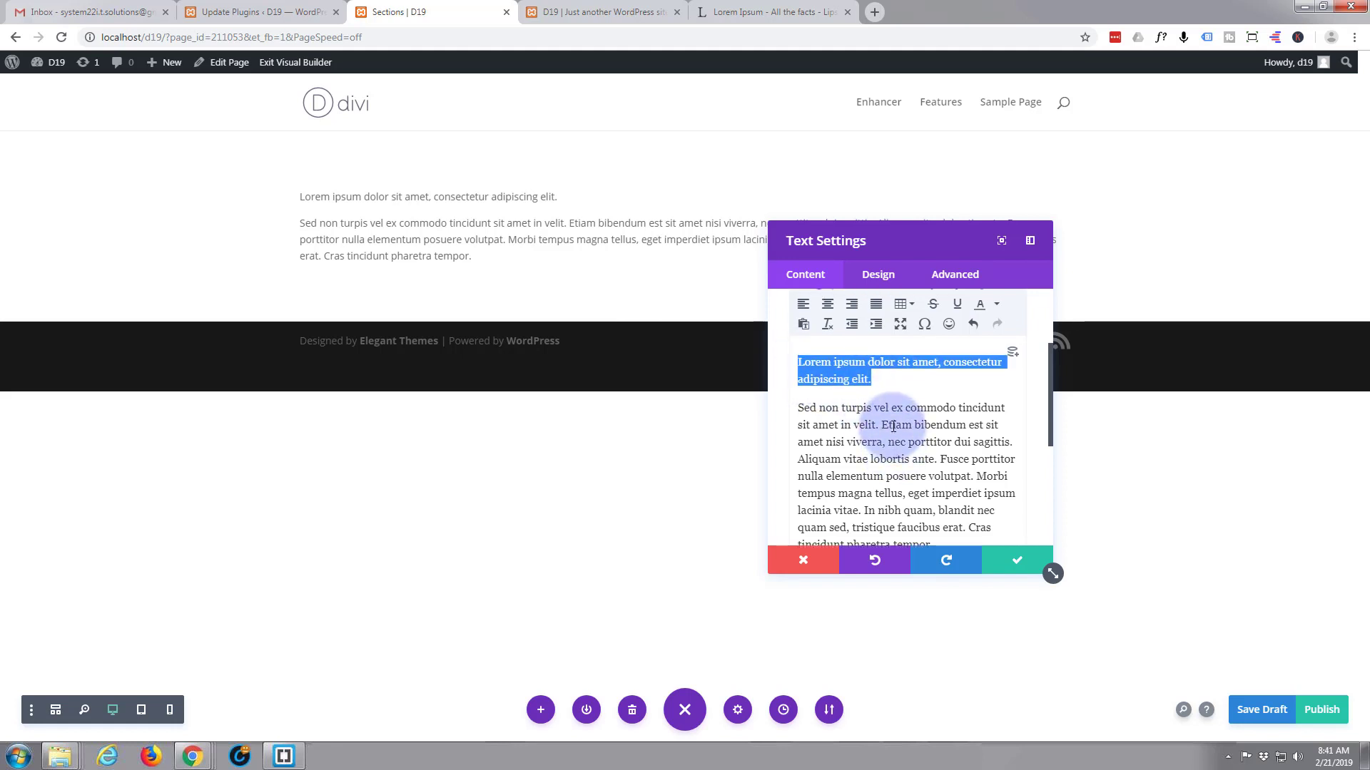
scroll(881, 397, up, 2)
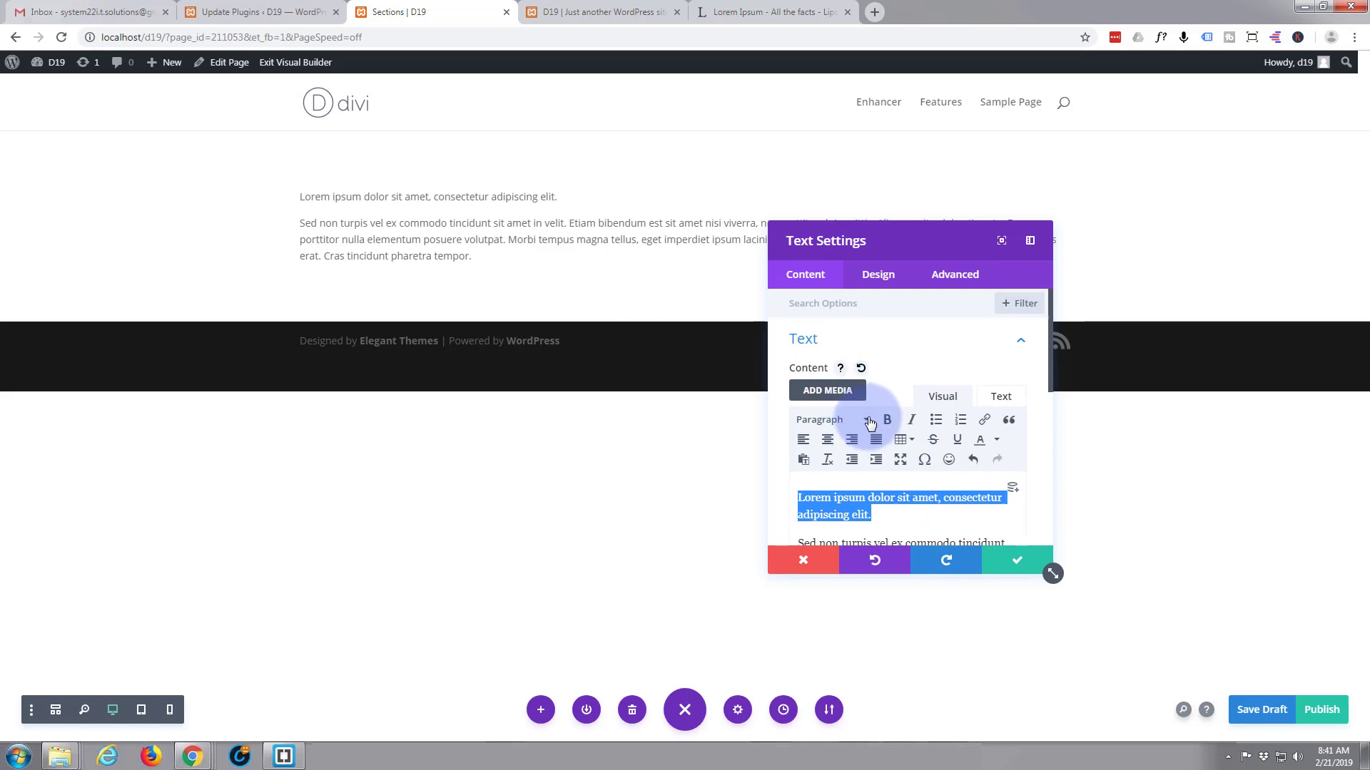
click(865, 420)
click(878, 514)
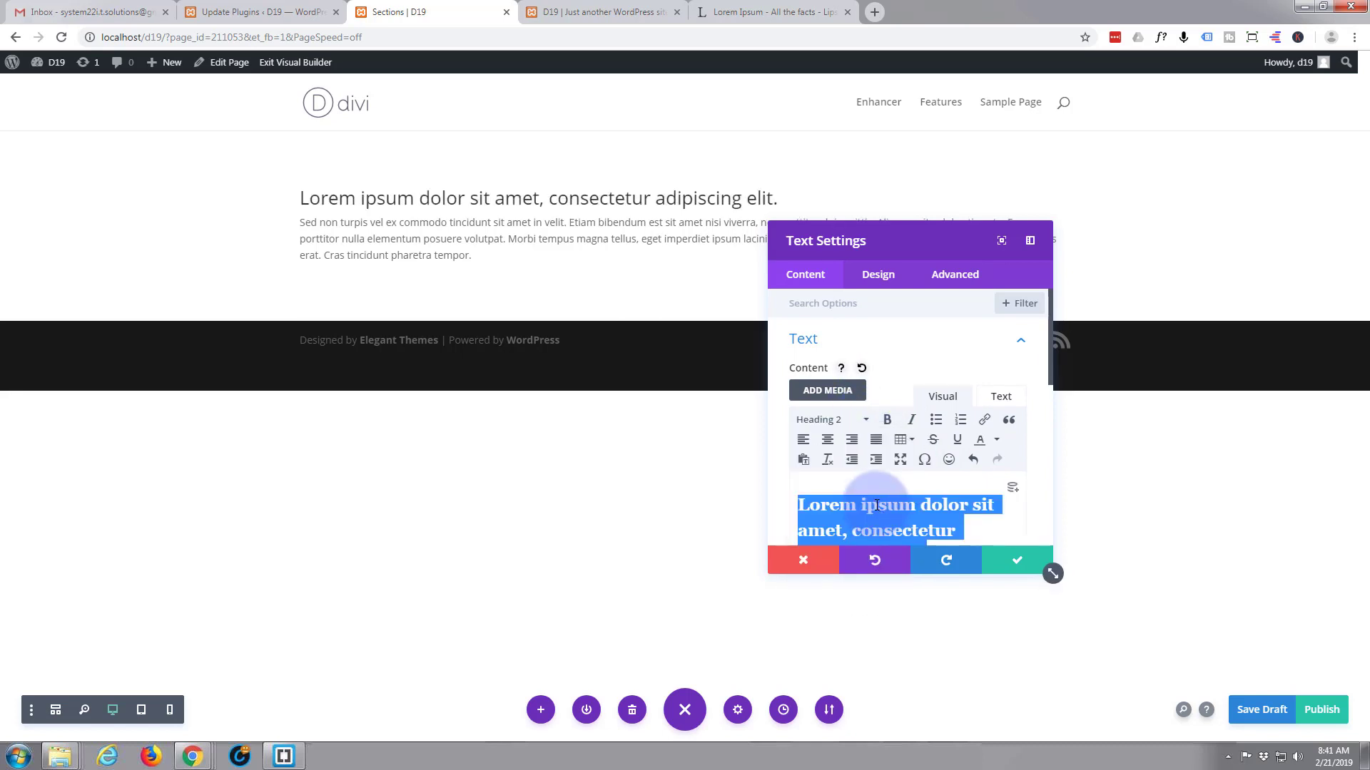
Set the Text module's Heading 2 text size to 38px.
click(884, 278)
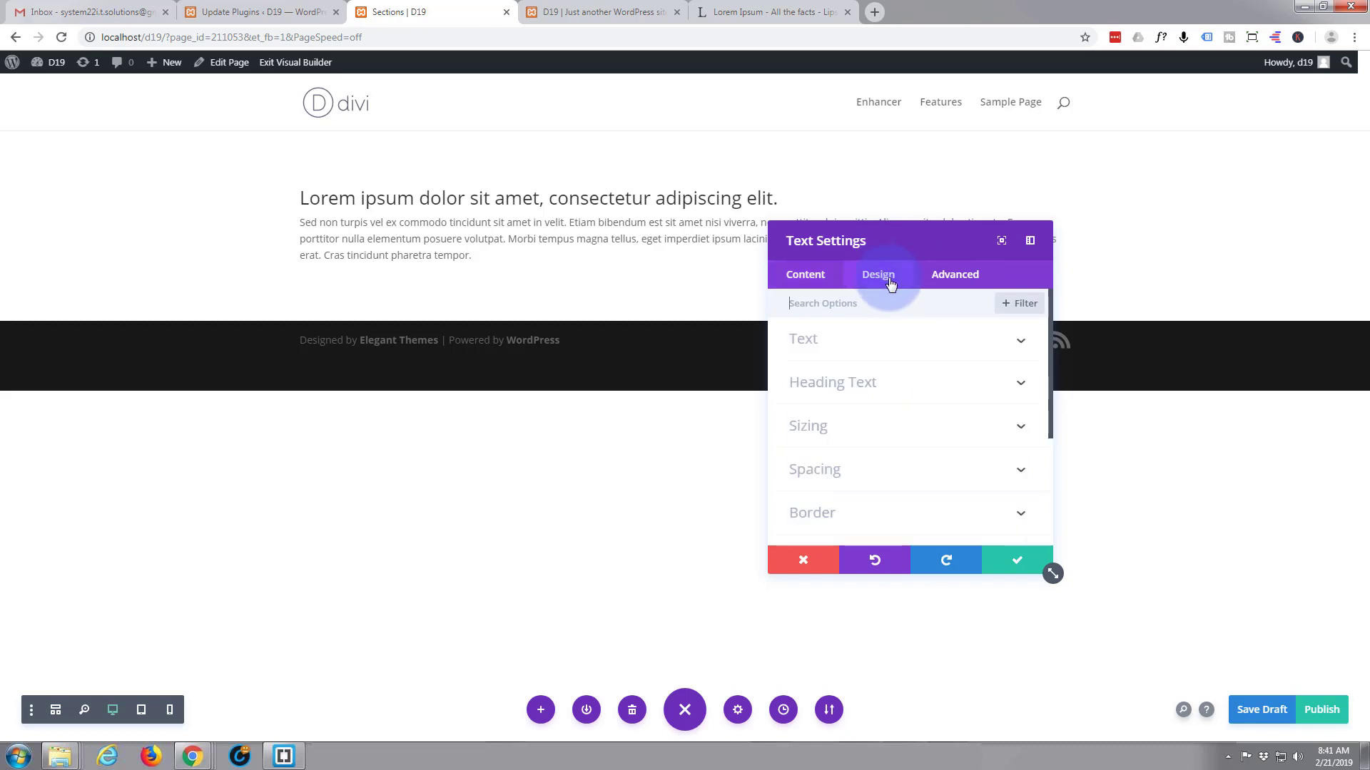
click(897, 383)
click(849, 349)
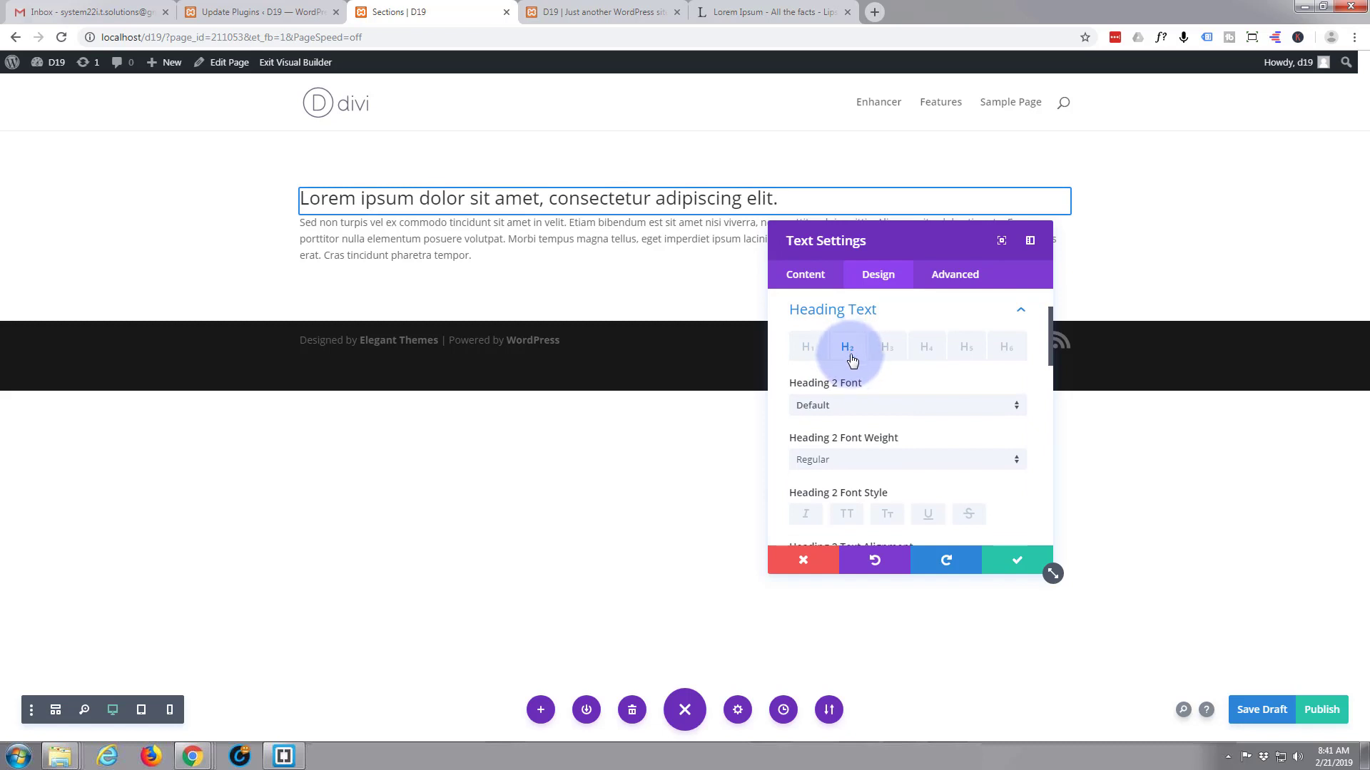
scroll(887, 385, down, 2)
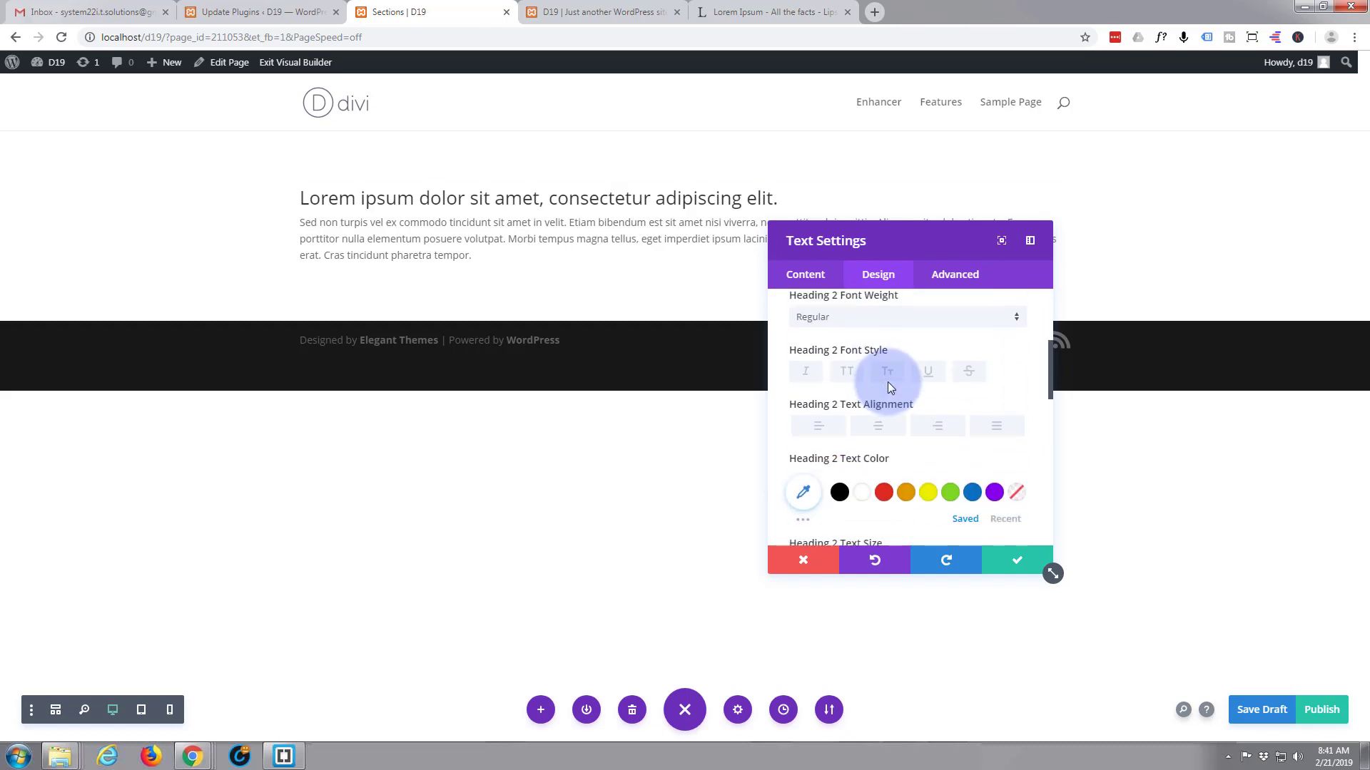
scroll(887, 383, down, 2)
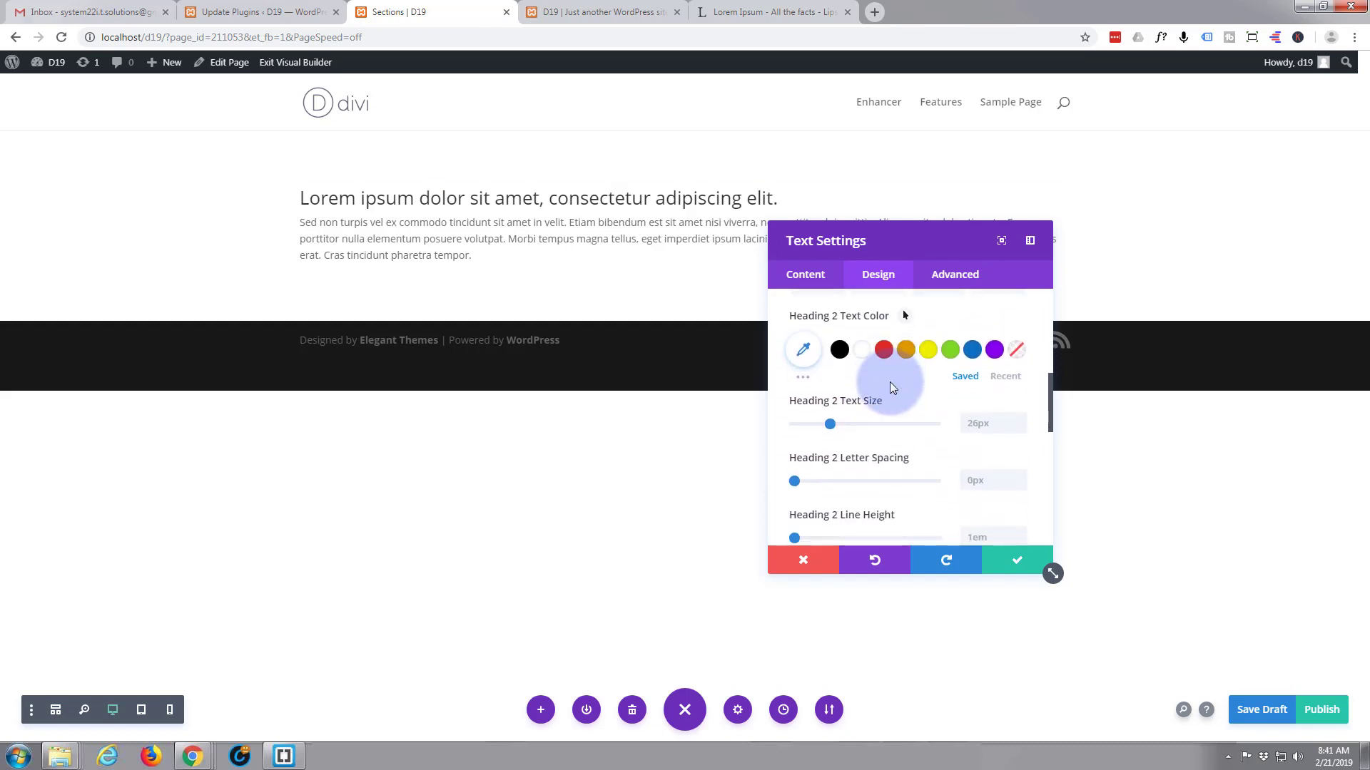
scroll(889, 386, down, 1)
drag(829, 353, 849, 355)
drag(851, 359, 849, 359)
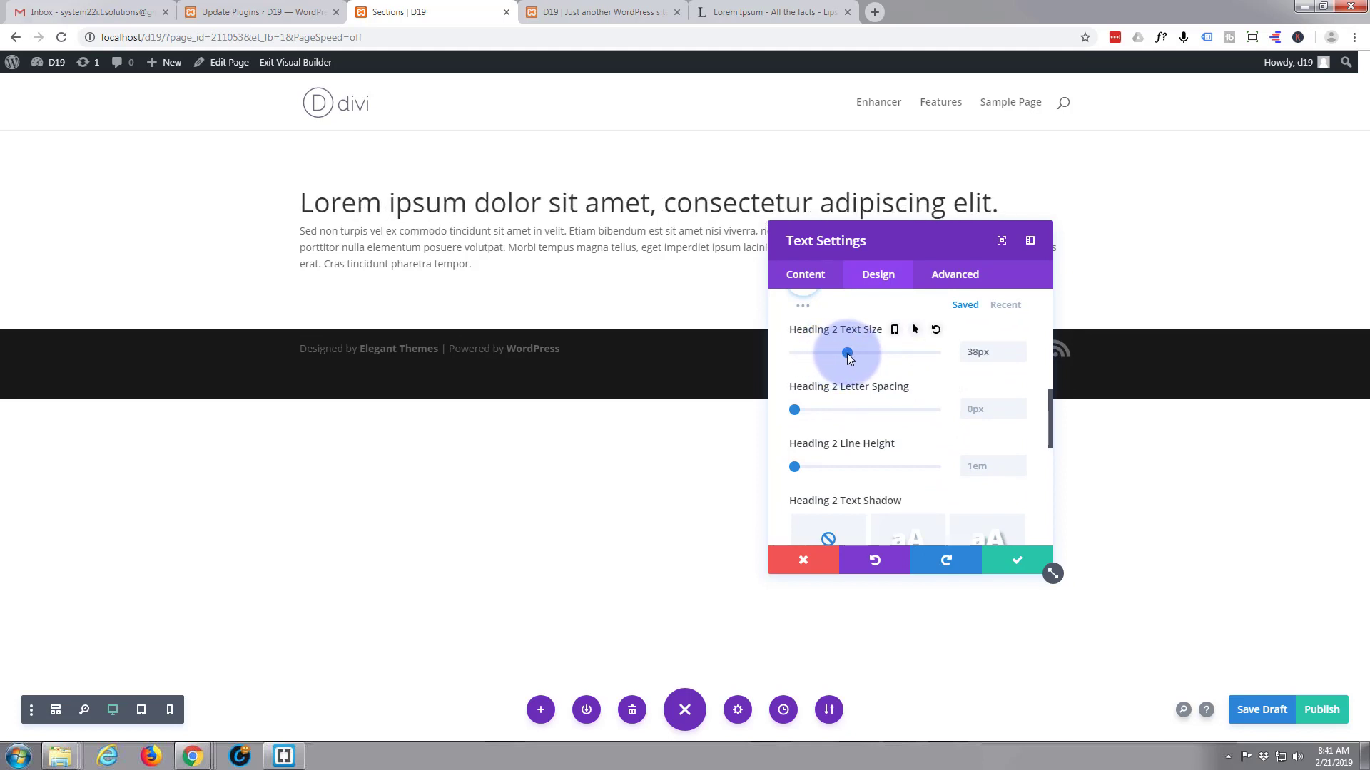
Style the Heading 2 text as all uppercase with an Ultra Bold font weight.
scroll(868, 385, up, 3)
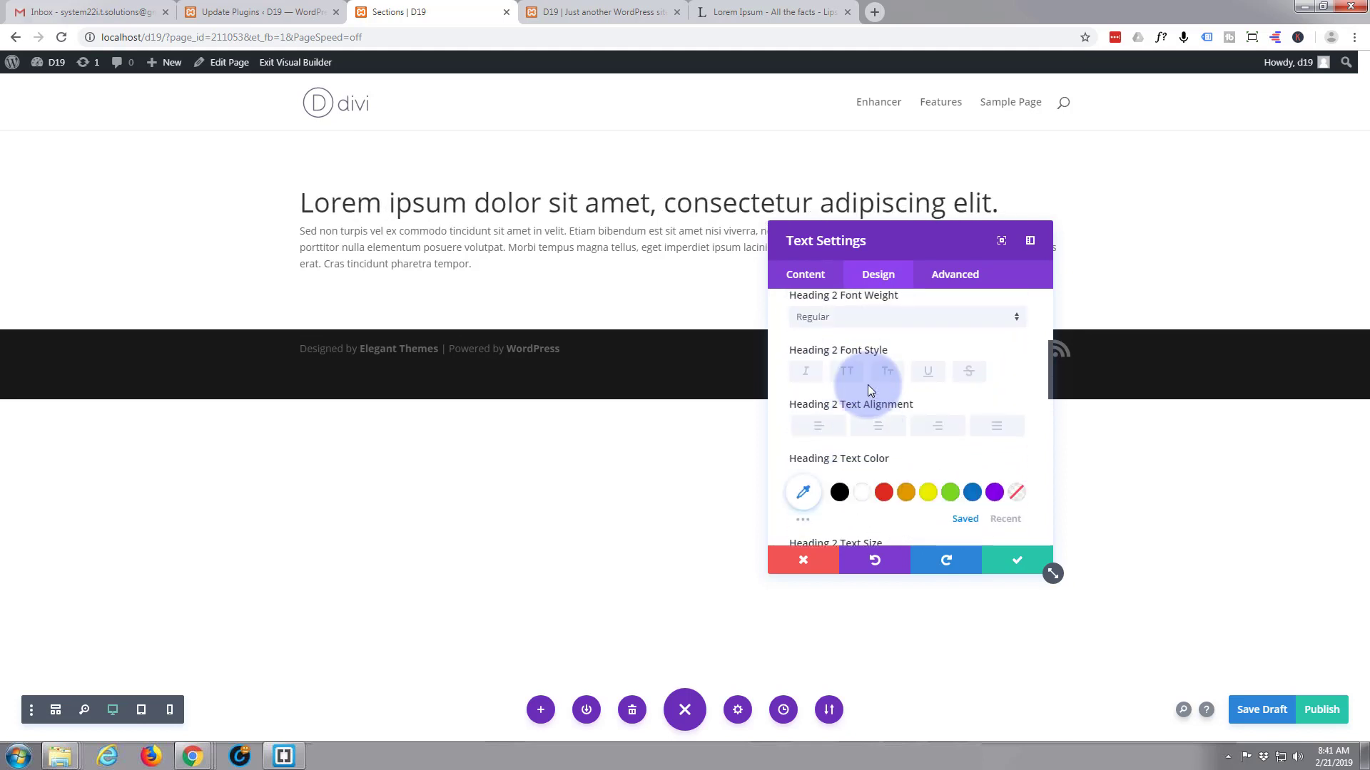
click(853, 374)
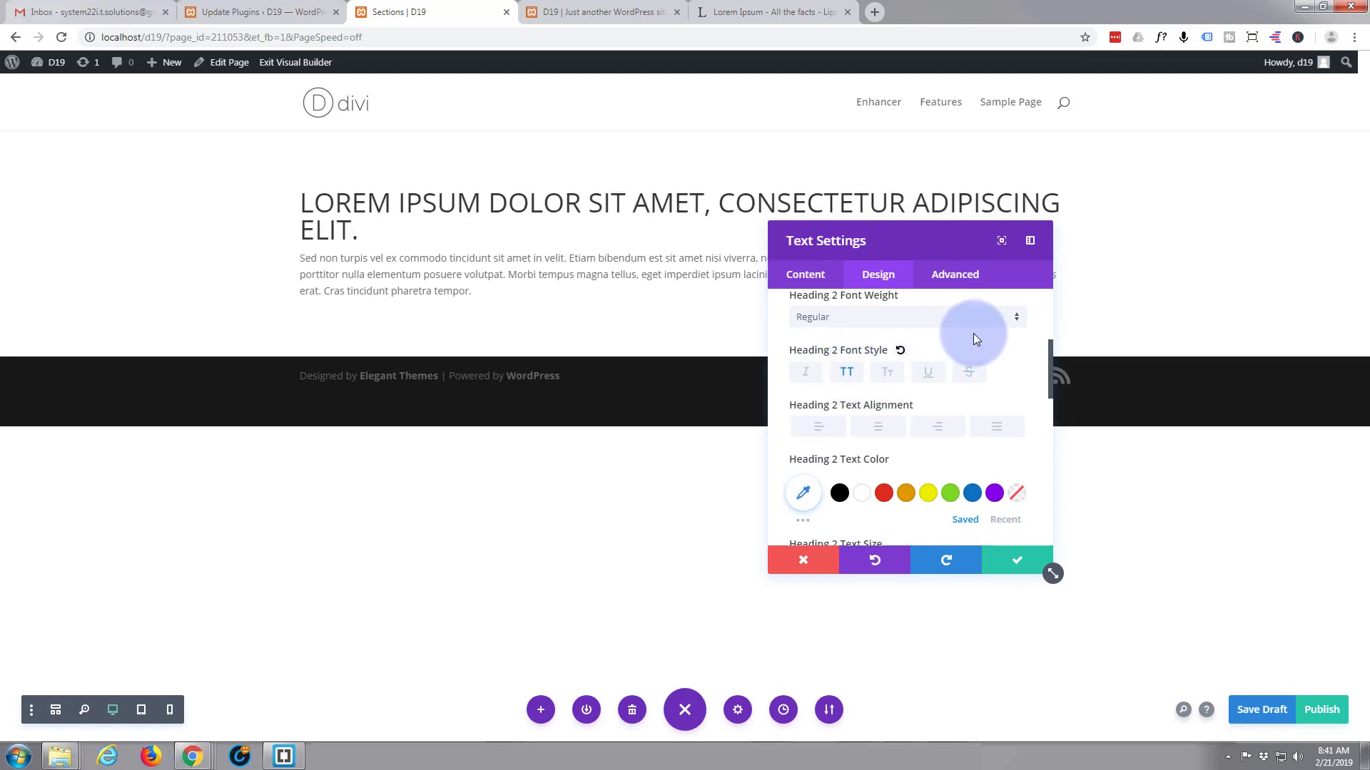
click(1018, 325)
click(856, 428)
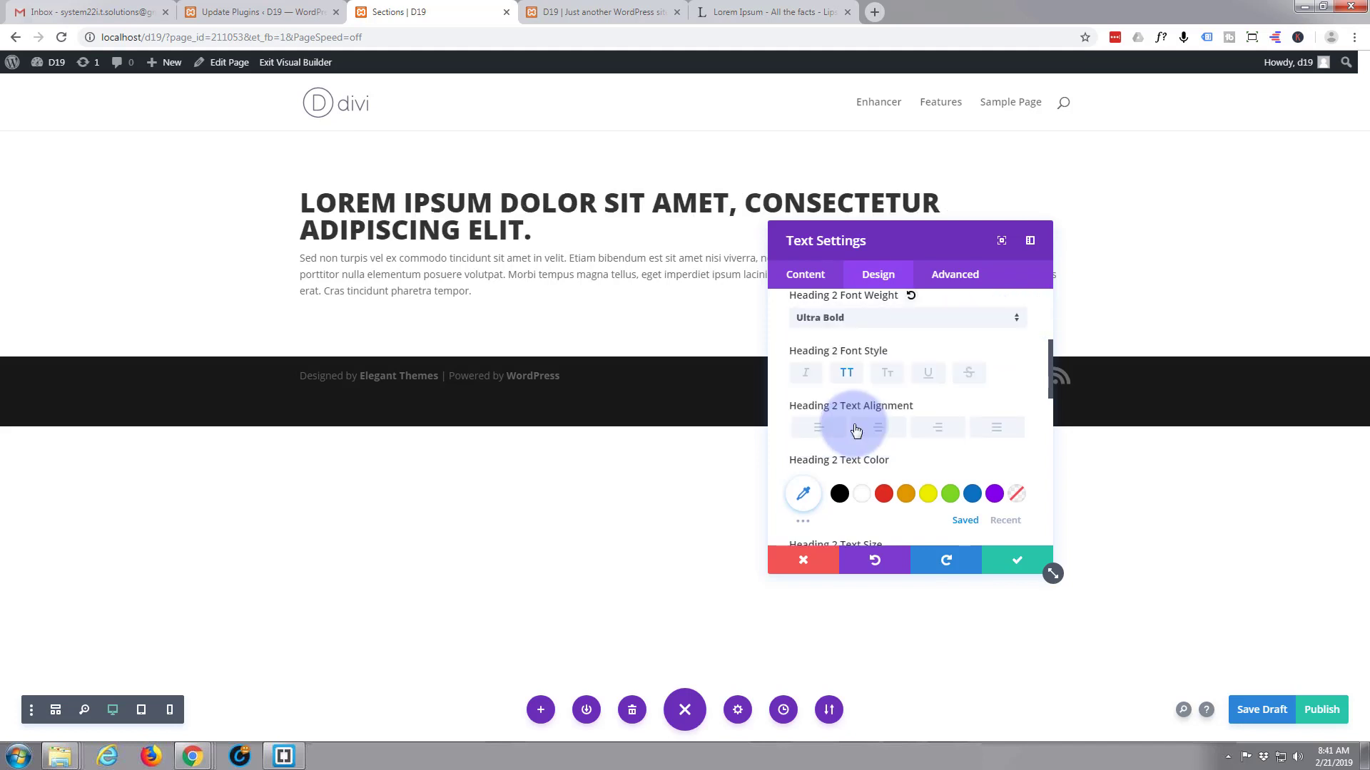
Reduce the Text module's Heading 2 text size to 33px so the heading fits on one line.
scroll(857, 408, down, 2)
click(833, 422)
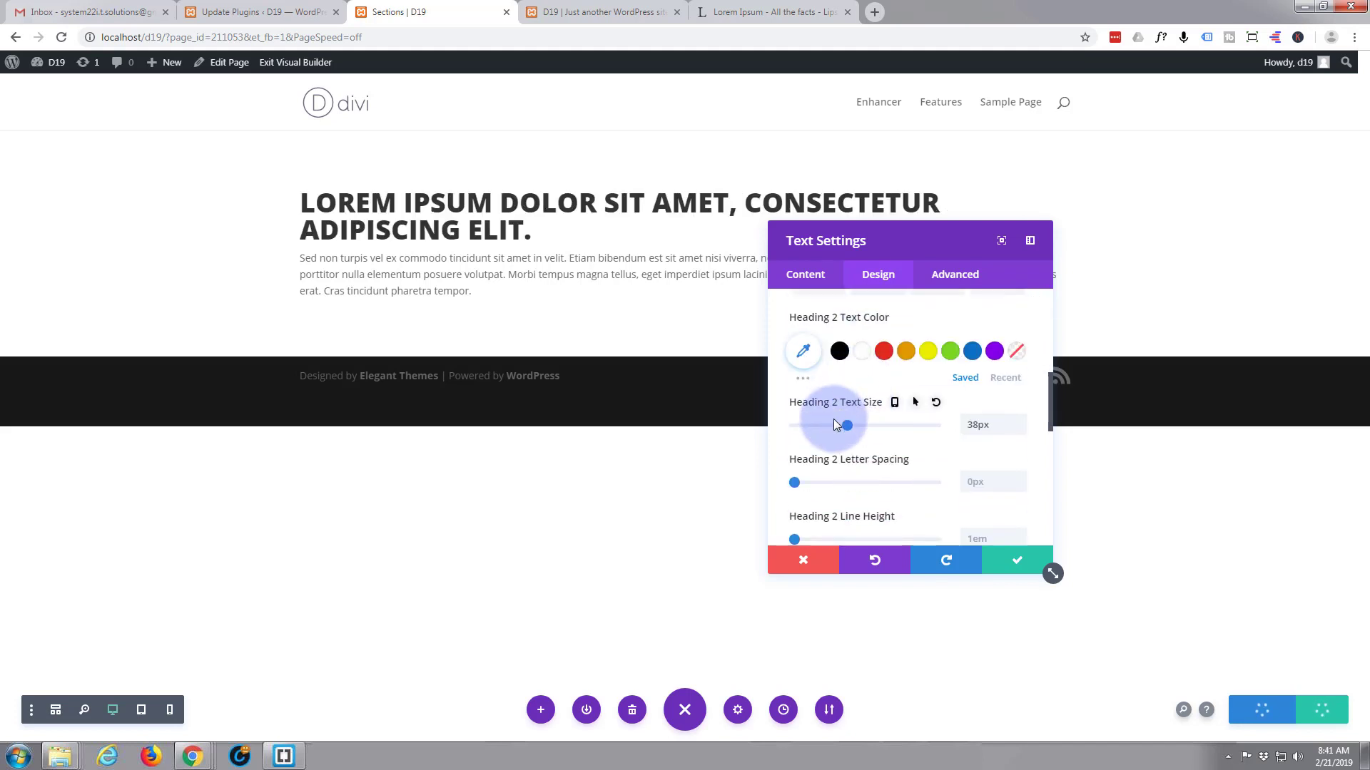
drag(849, 427, 842, 427)
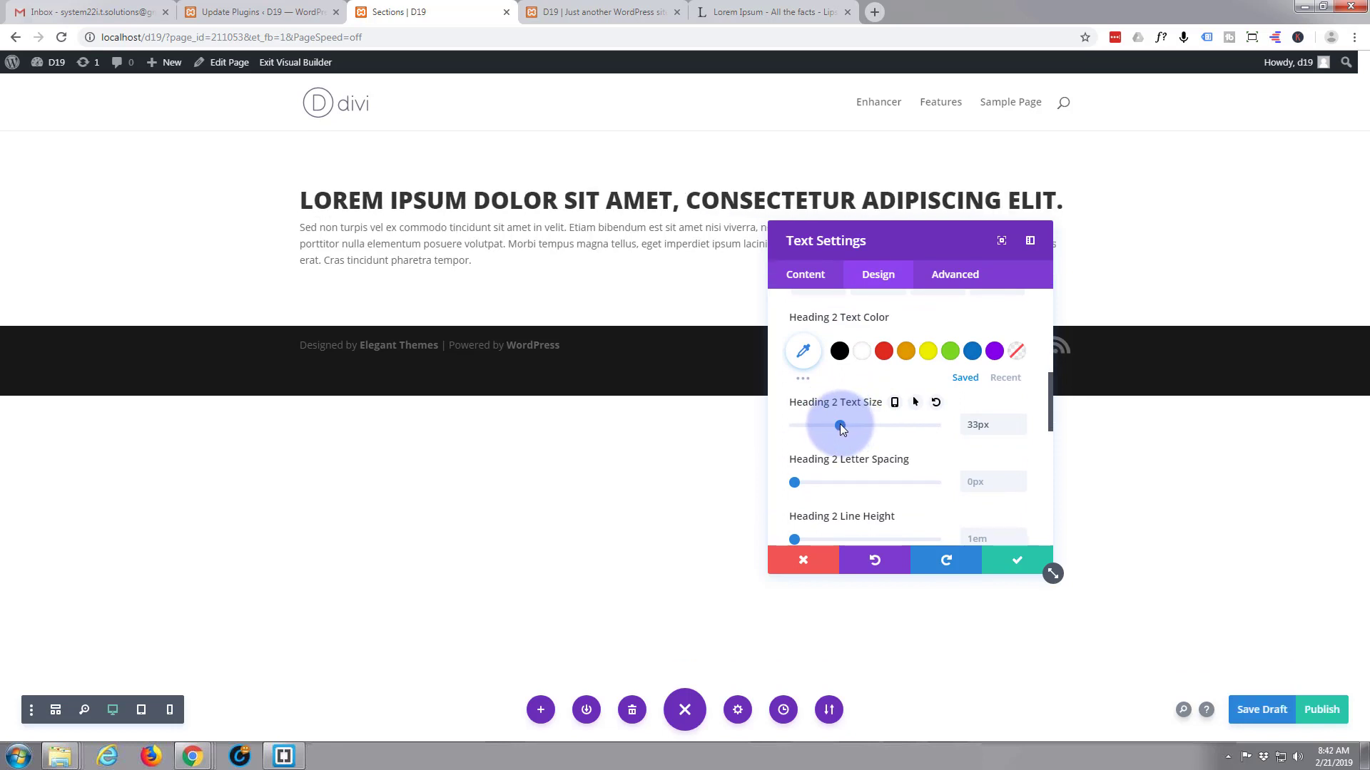
Set the Text module's text orientation to centered and save the module settings.
click(872, 283)
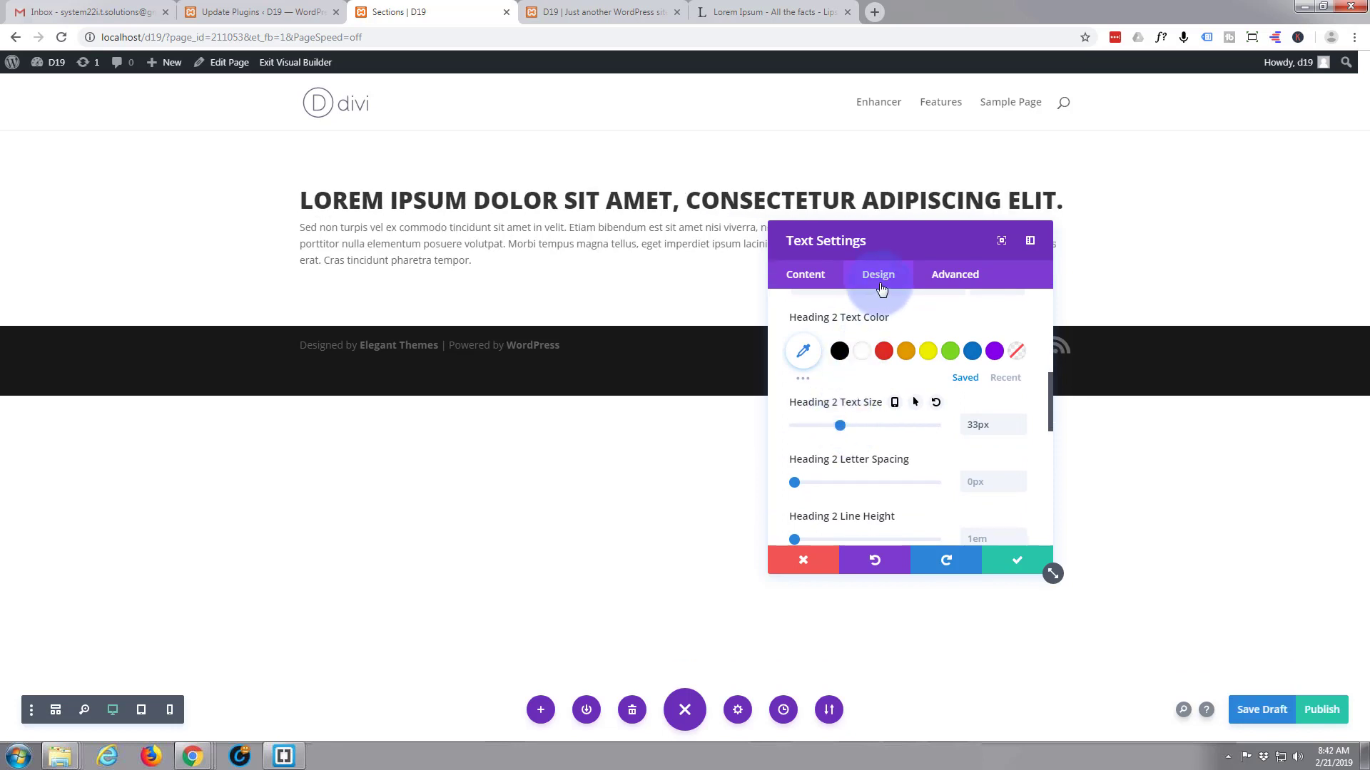
scroll(877, 314, up, 5)
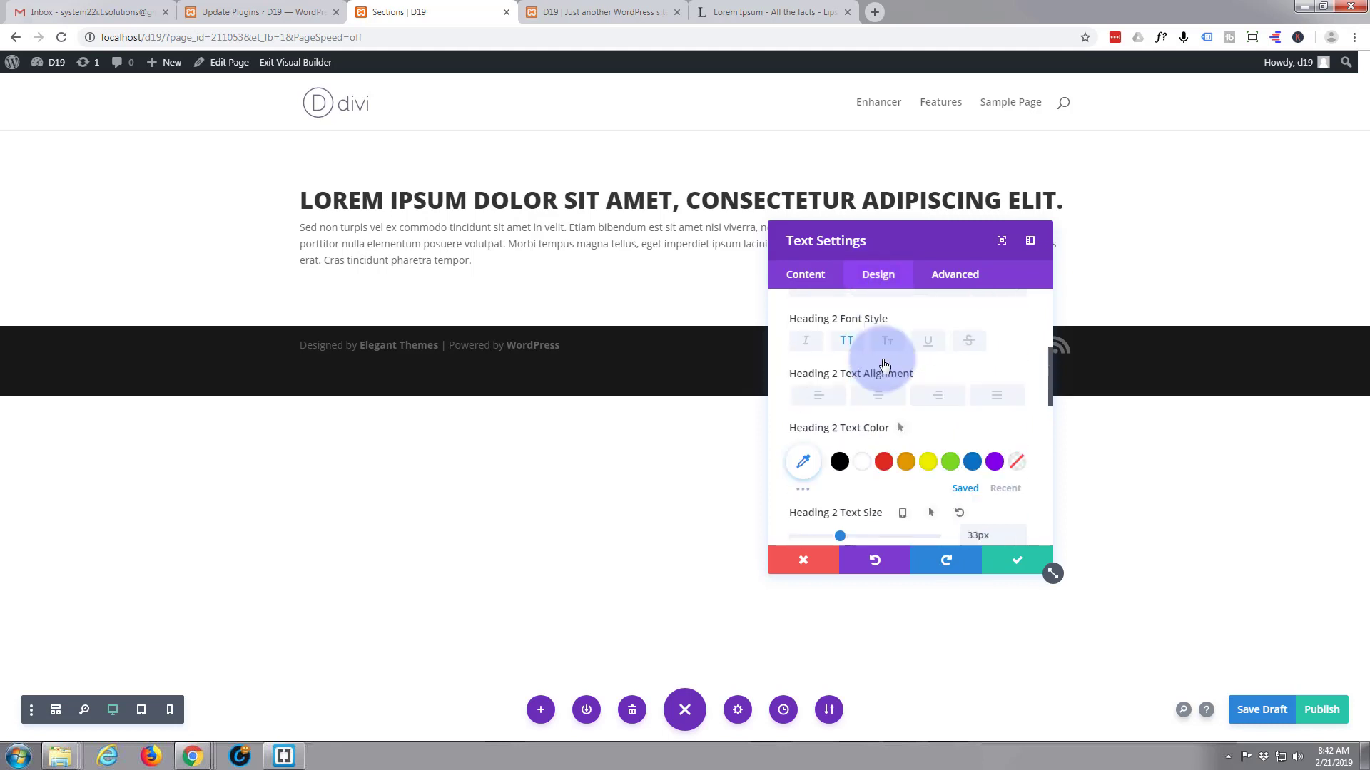
click(898, 350)
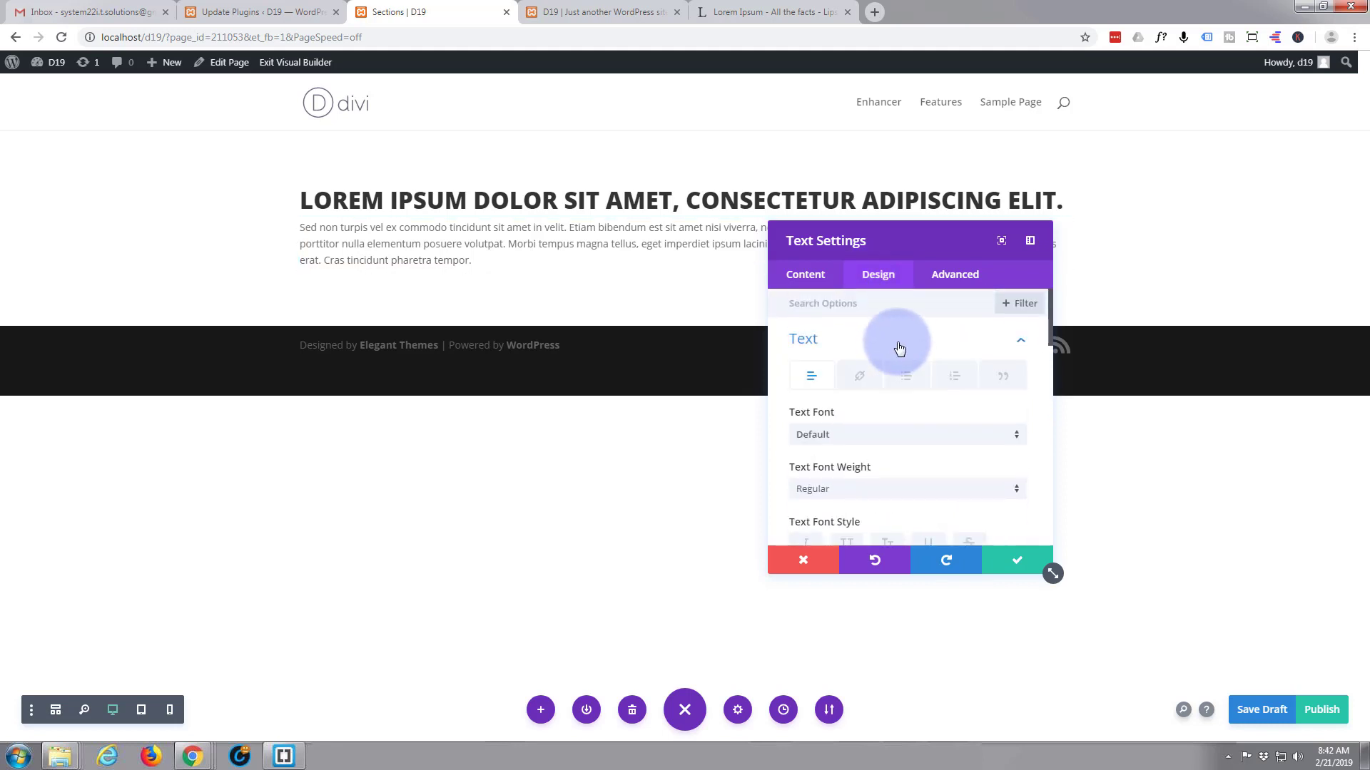
scroll(897, 348, down, 2)
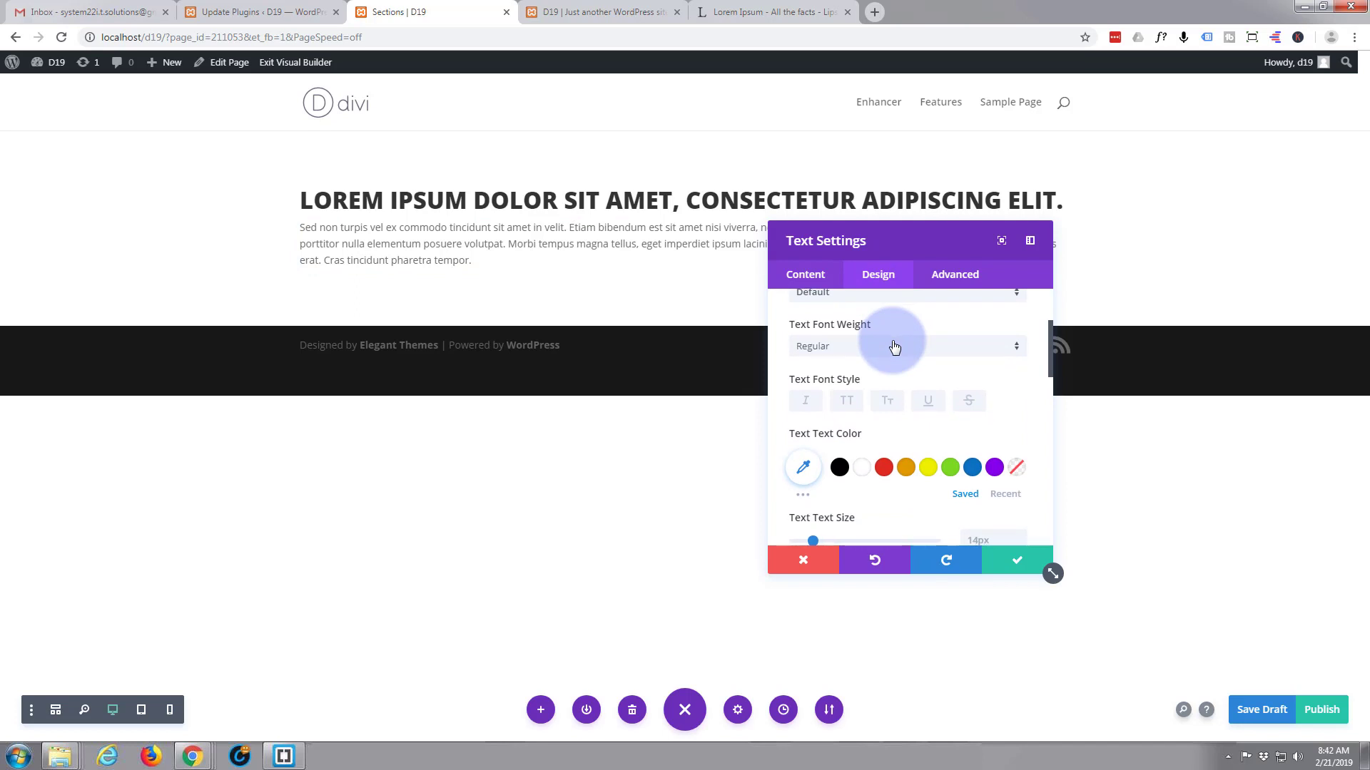
scroll(894, 347, down, 5)
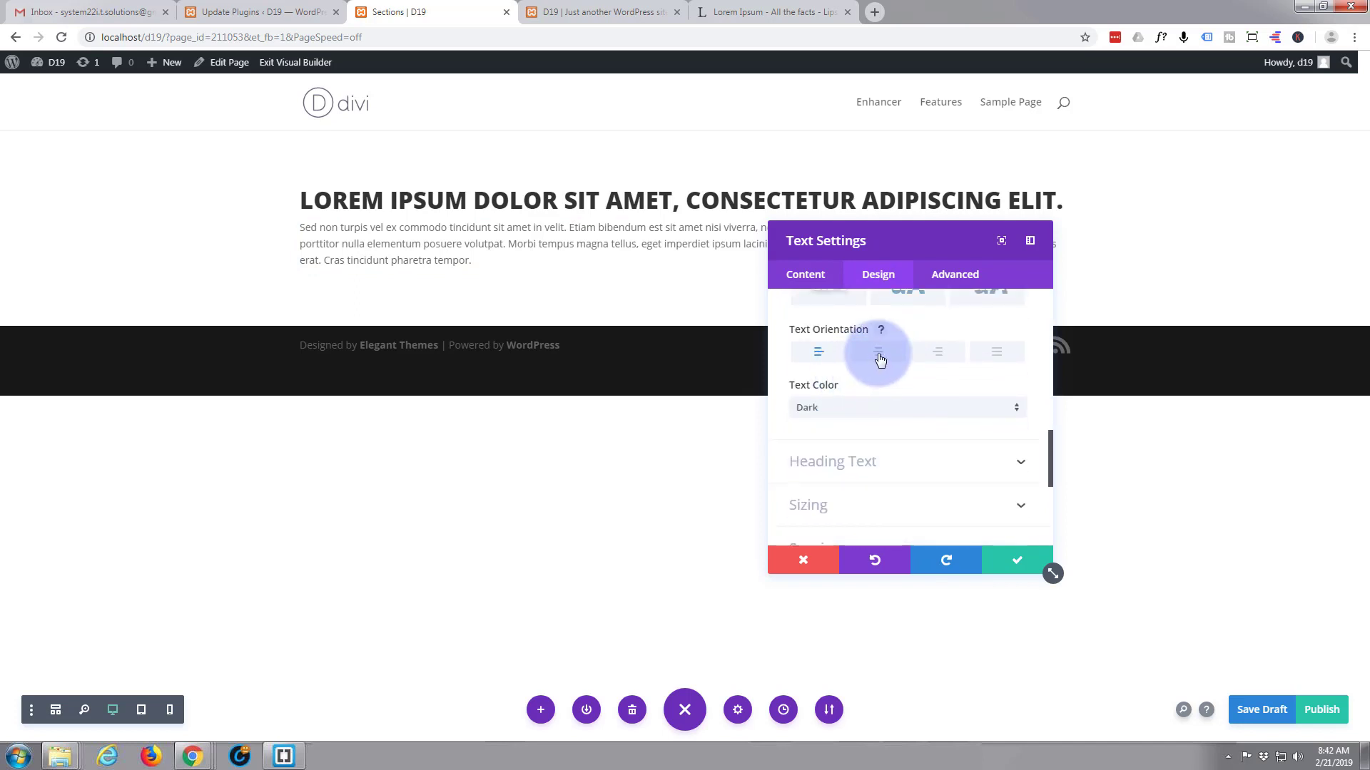
click(879, 355)
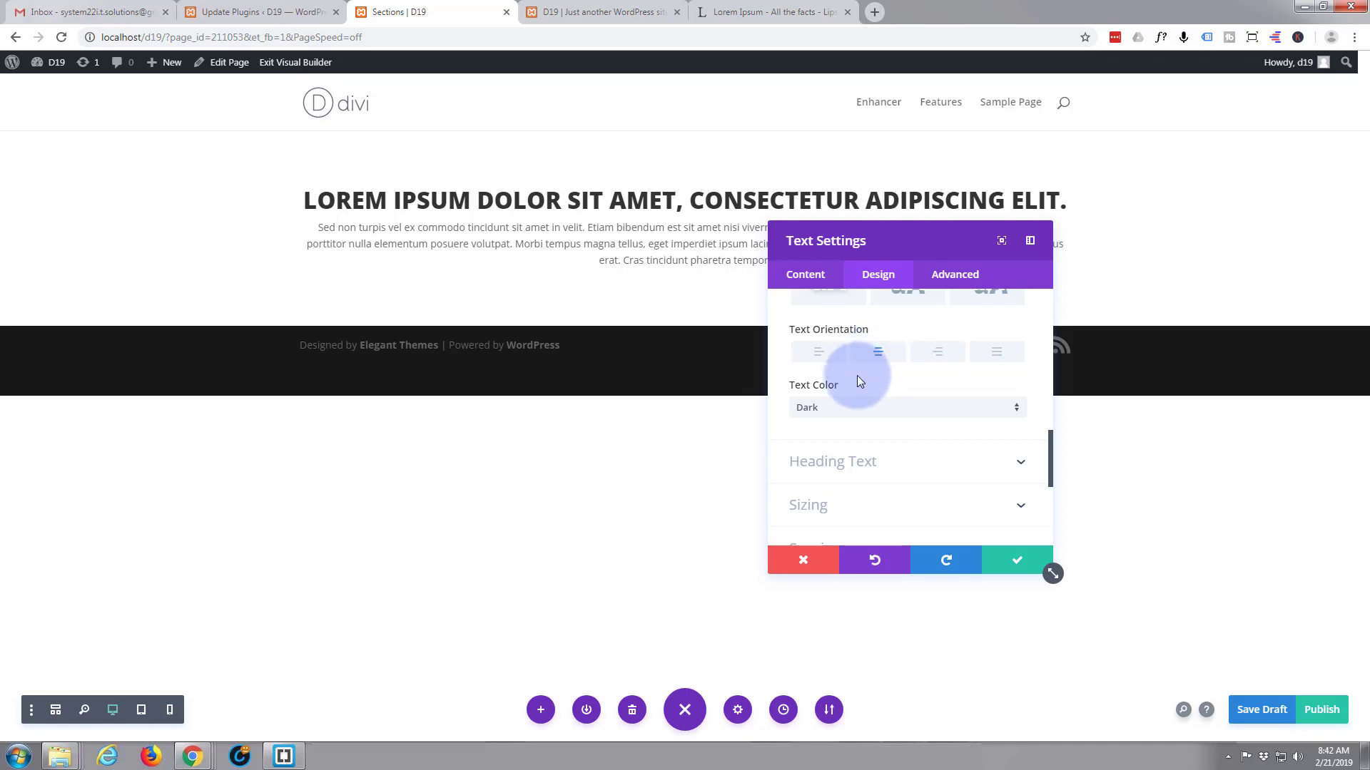
scroll(857, 376, up, 3)
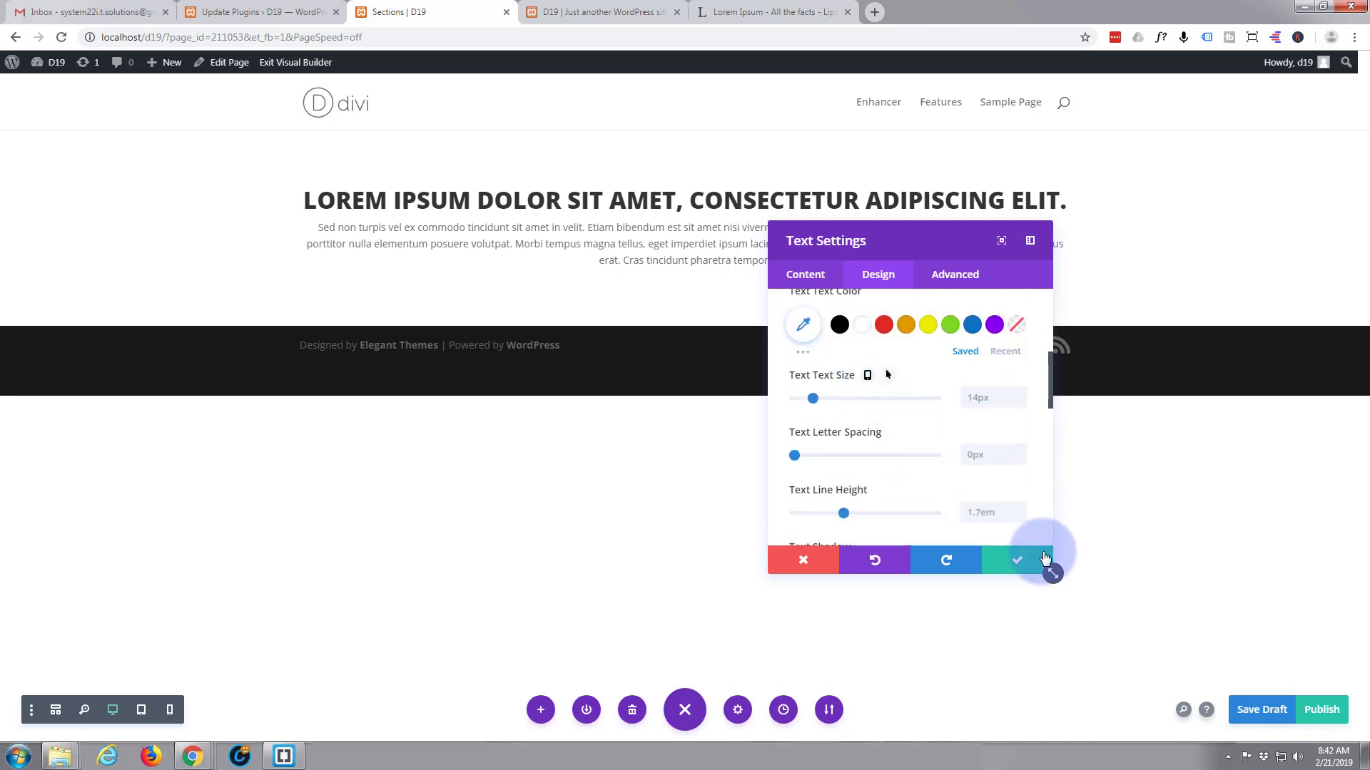
click(1016, 562)
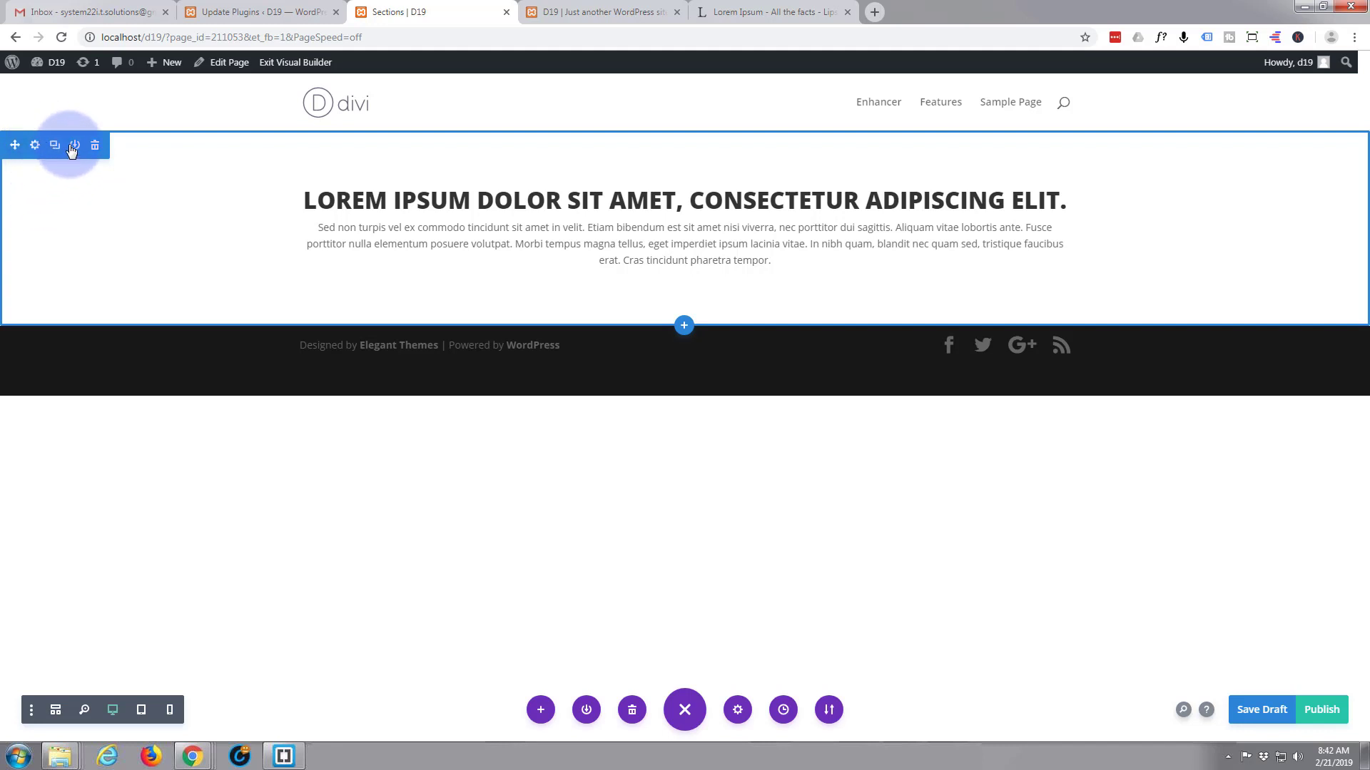
Add the coastal village sunset photo pexels-photo-531602.jpeg from the media library as the section's background image.
mouse_move(321, 194)
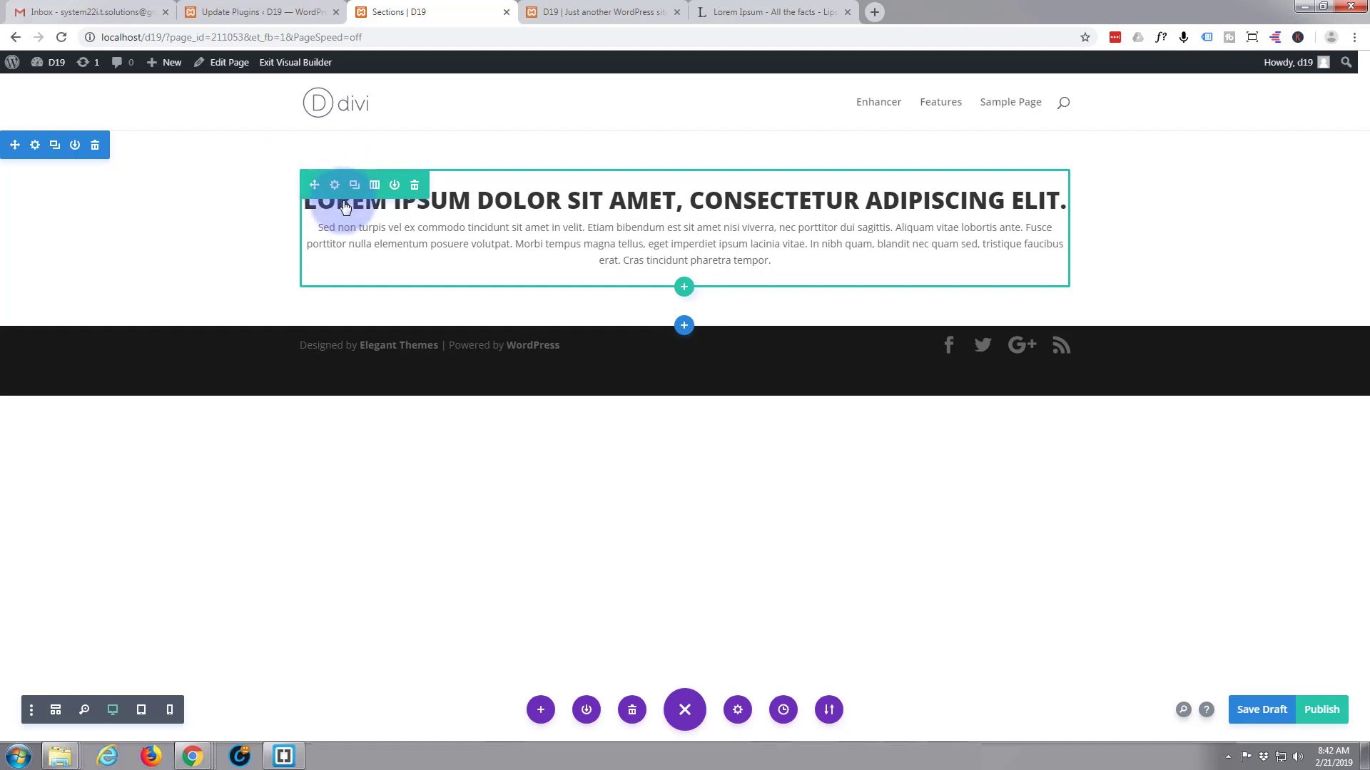
mouse_move(586, 217)
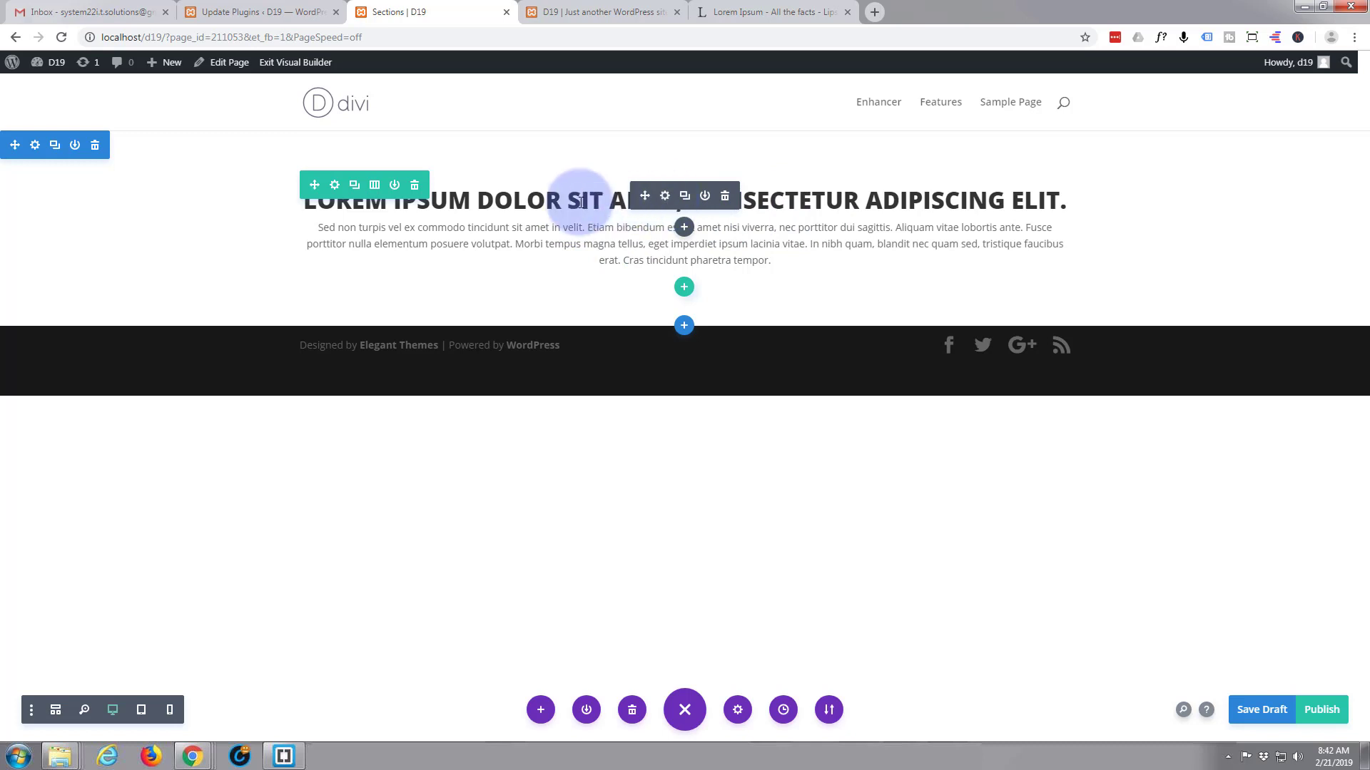
click(35, 147)
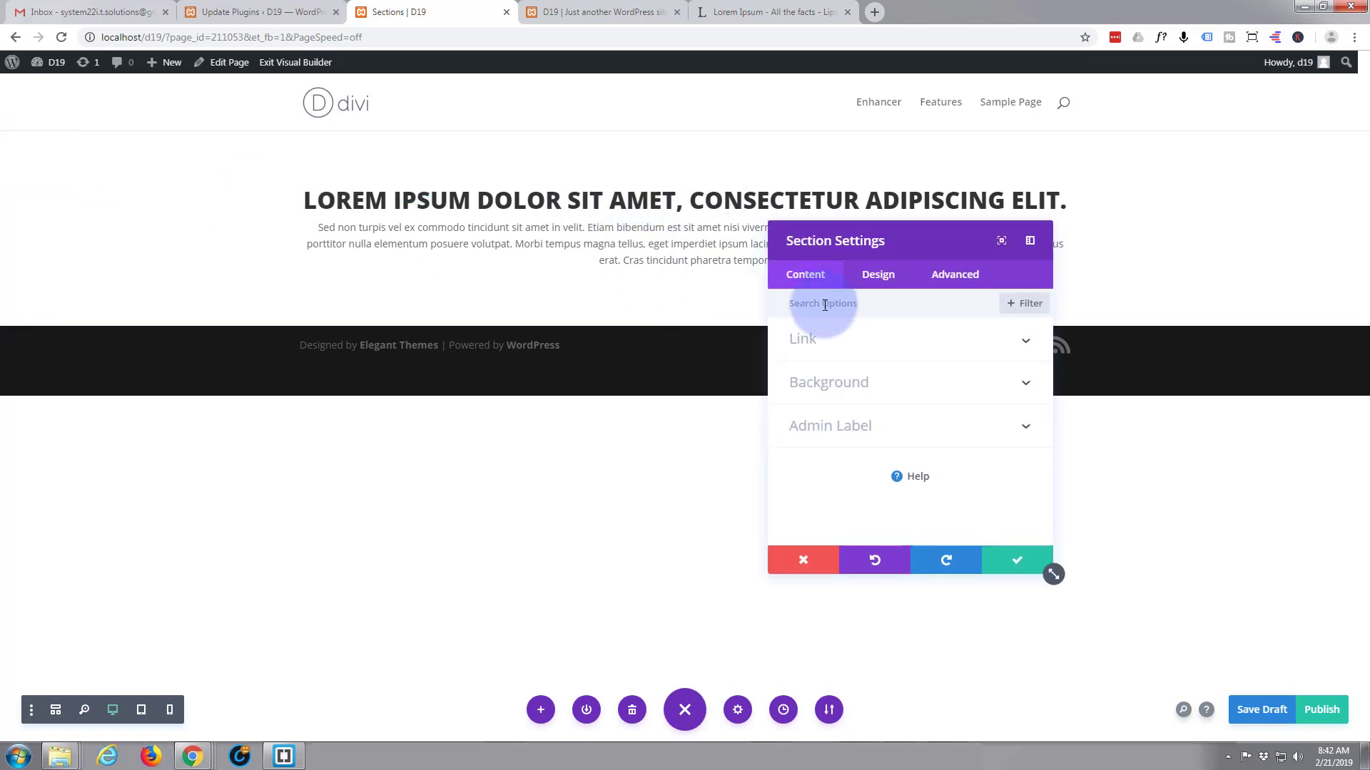
click(875, 389)
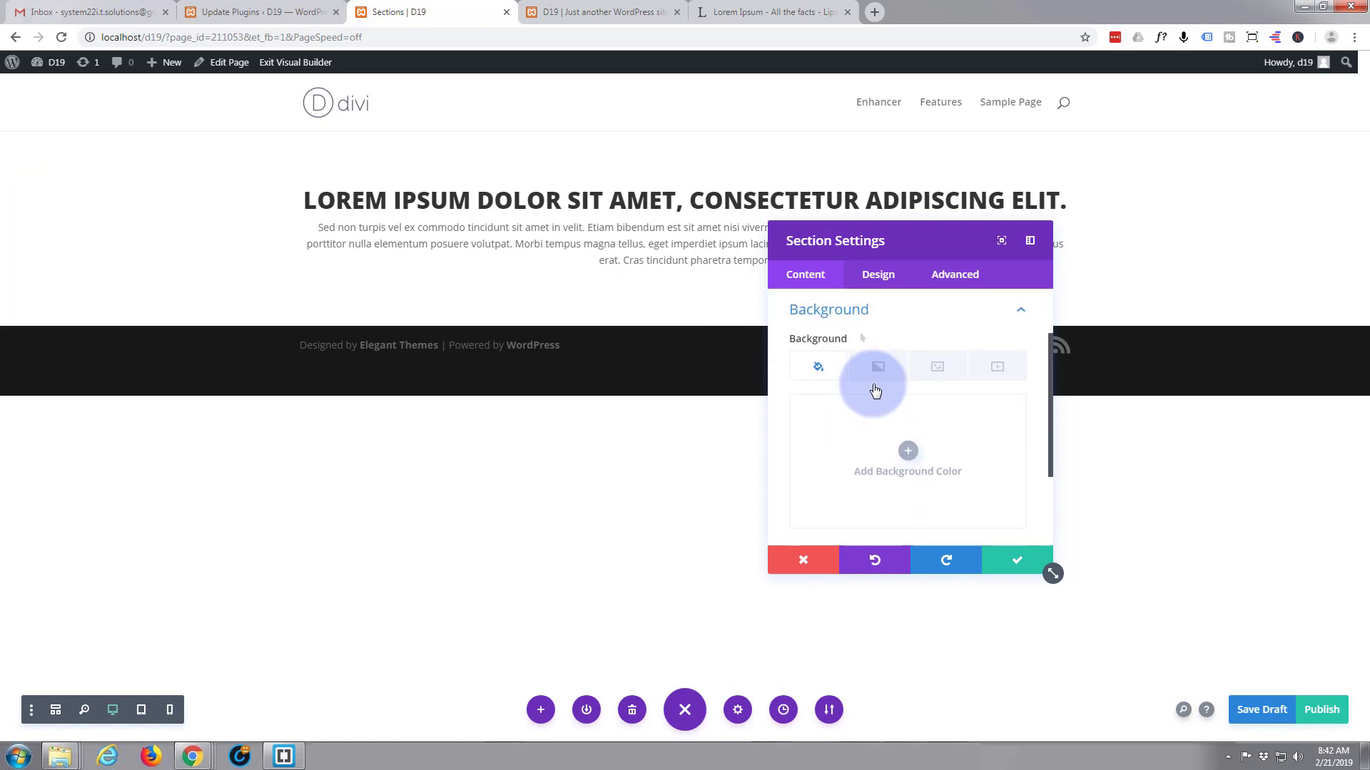
click(938, 368)
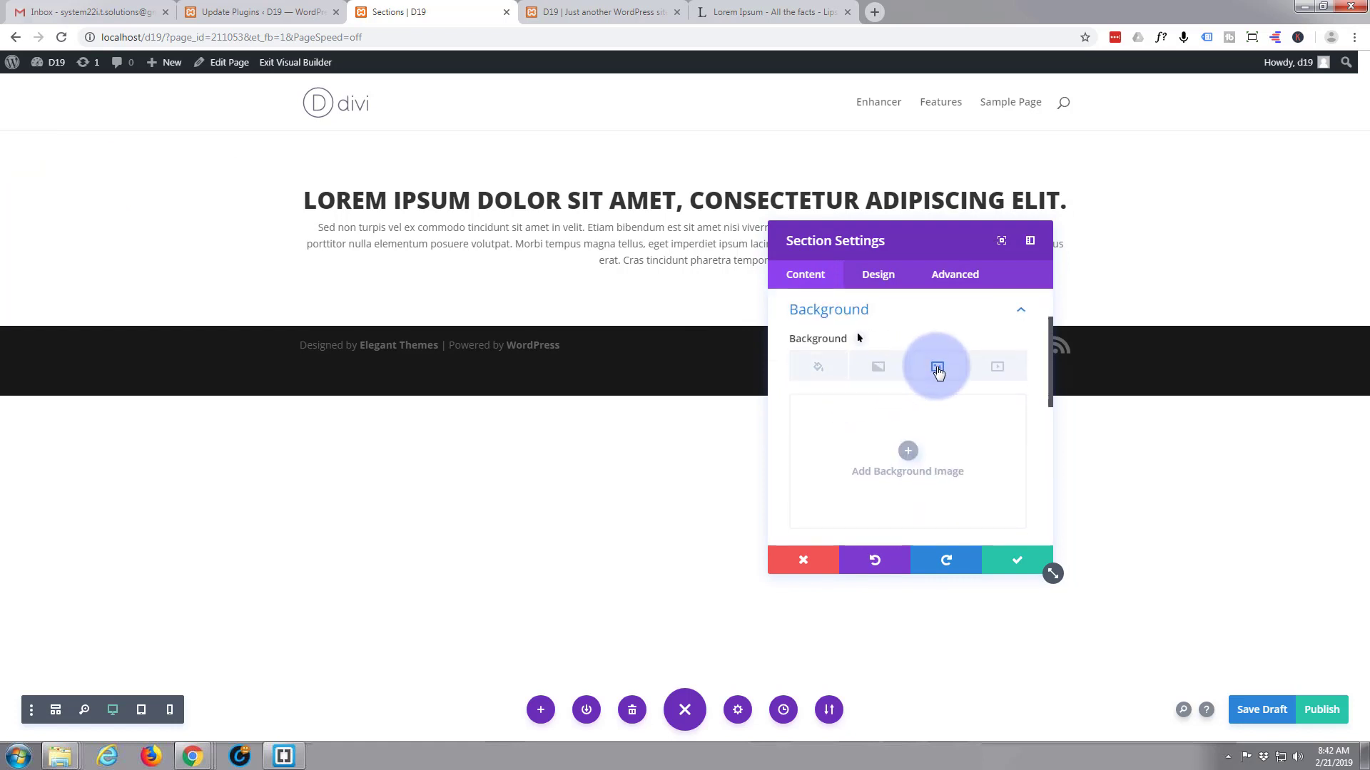
click(909, 451)
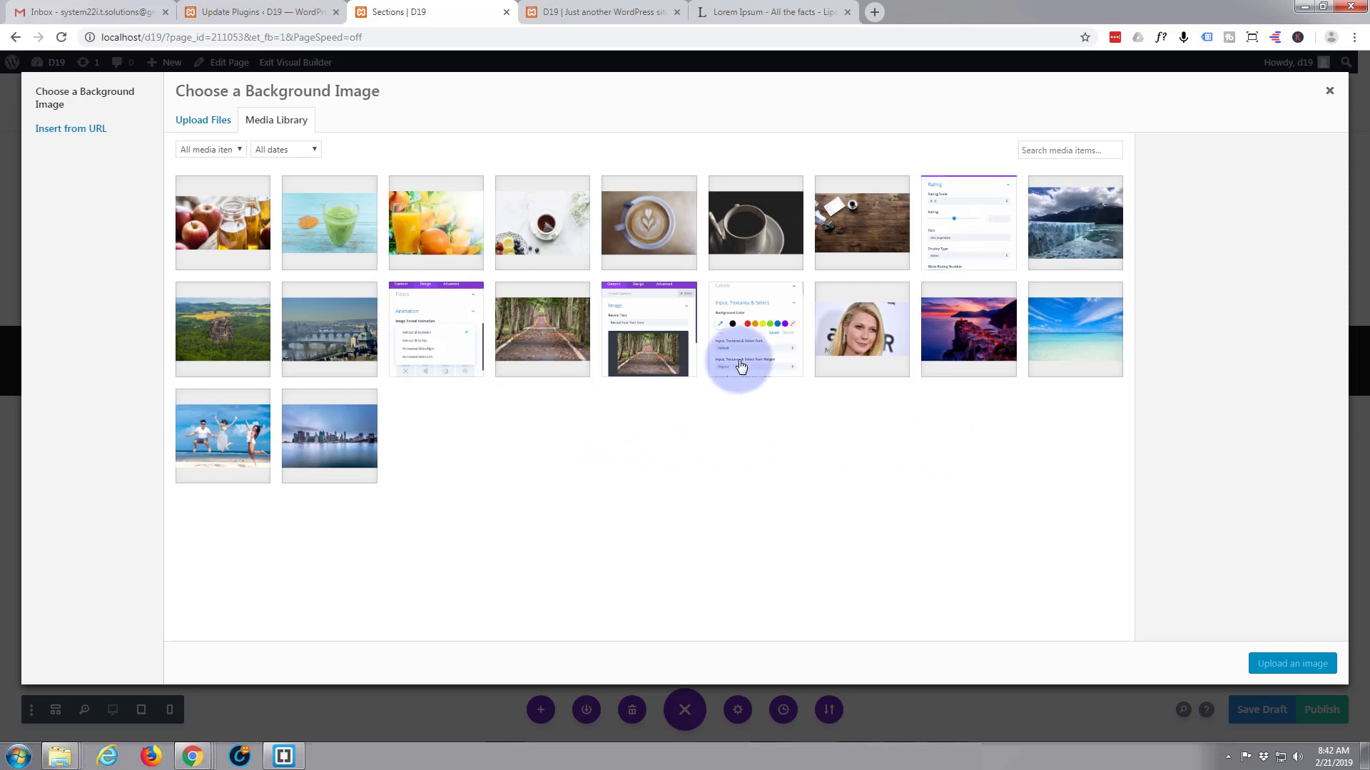
click(976, 351)
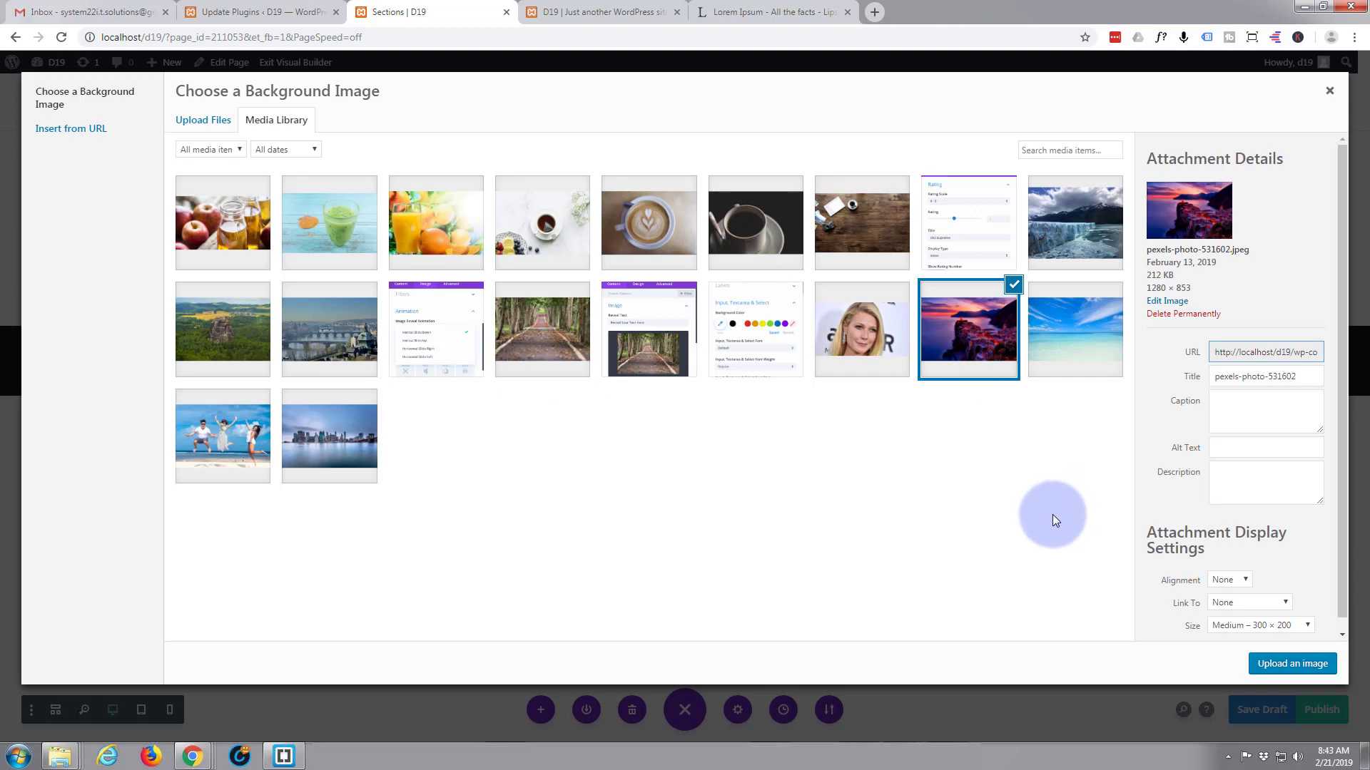
click(1292, 665)
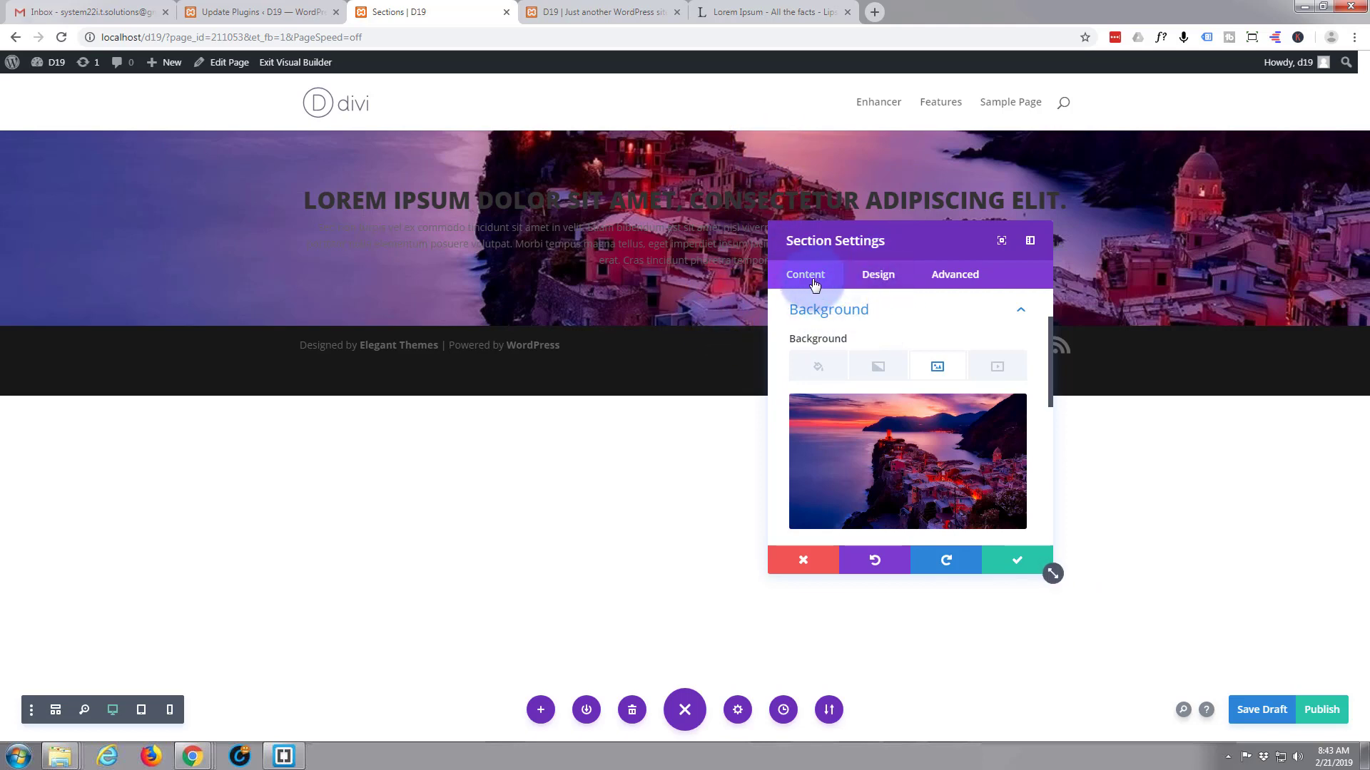
Link the section's top and bottom custom padding, set both to 150px, and save the section settings.
click(878, 276)
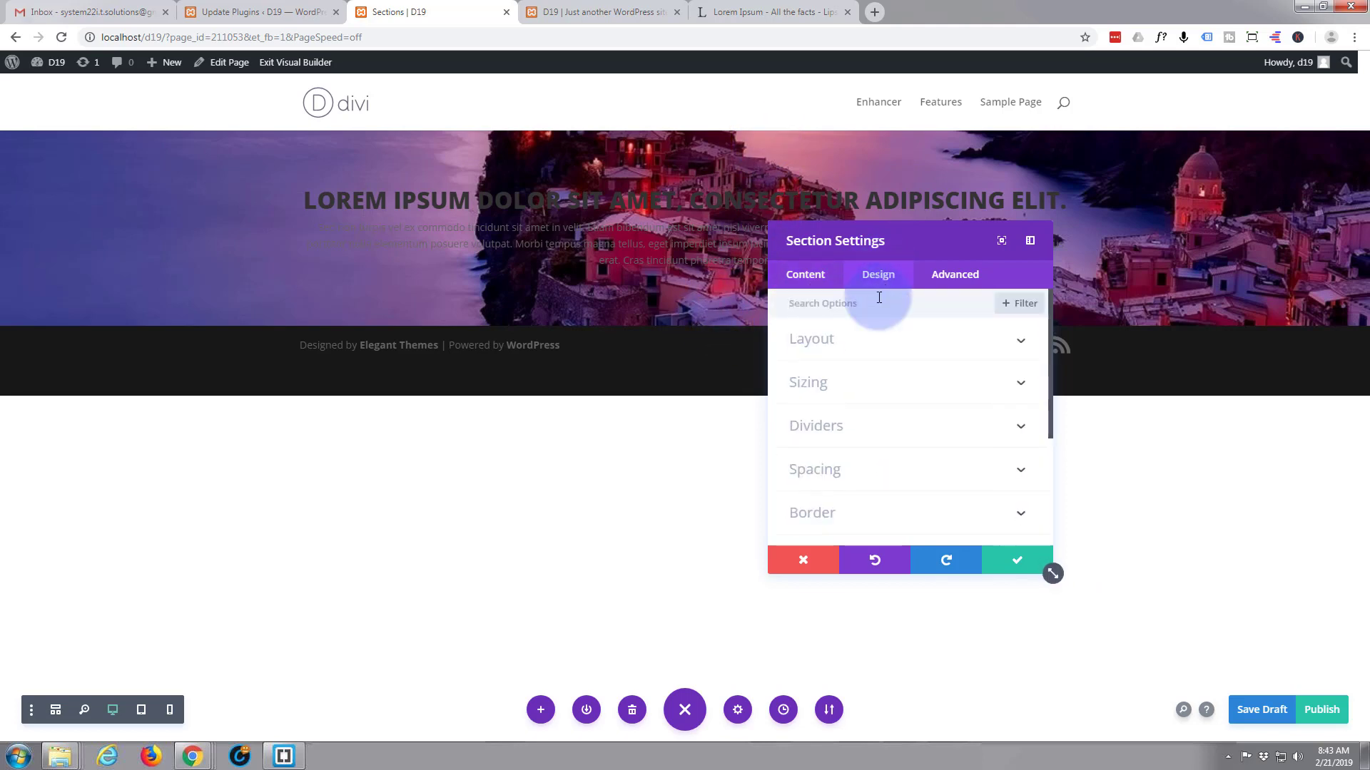
click(884, 476)
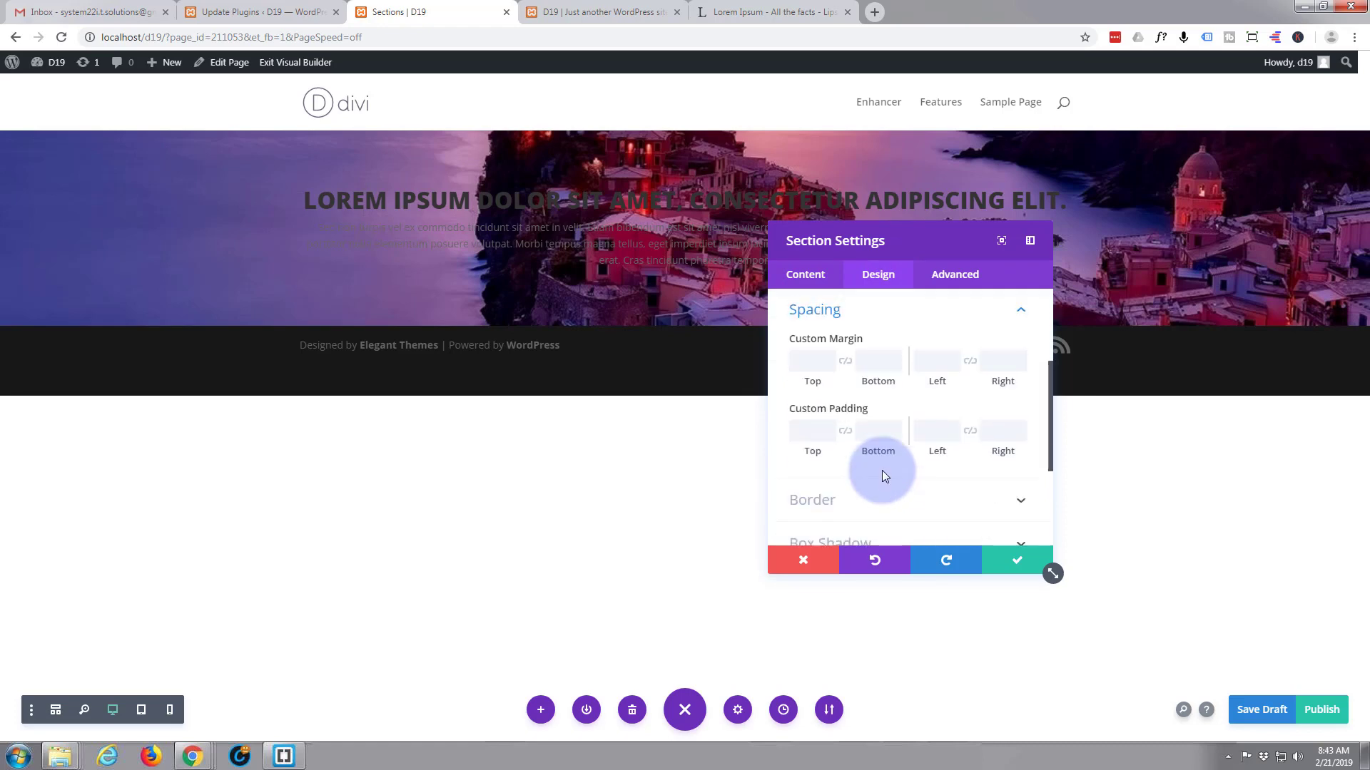
click(812, 431)
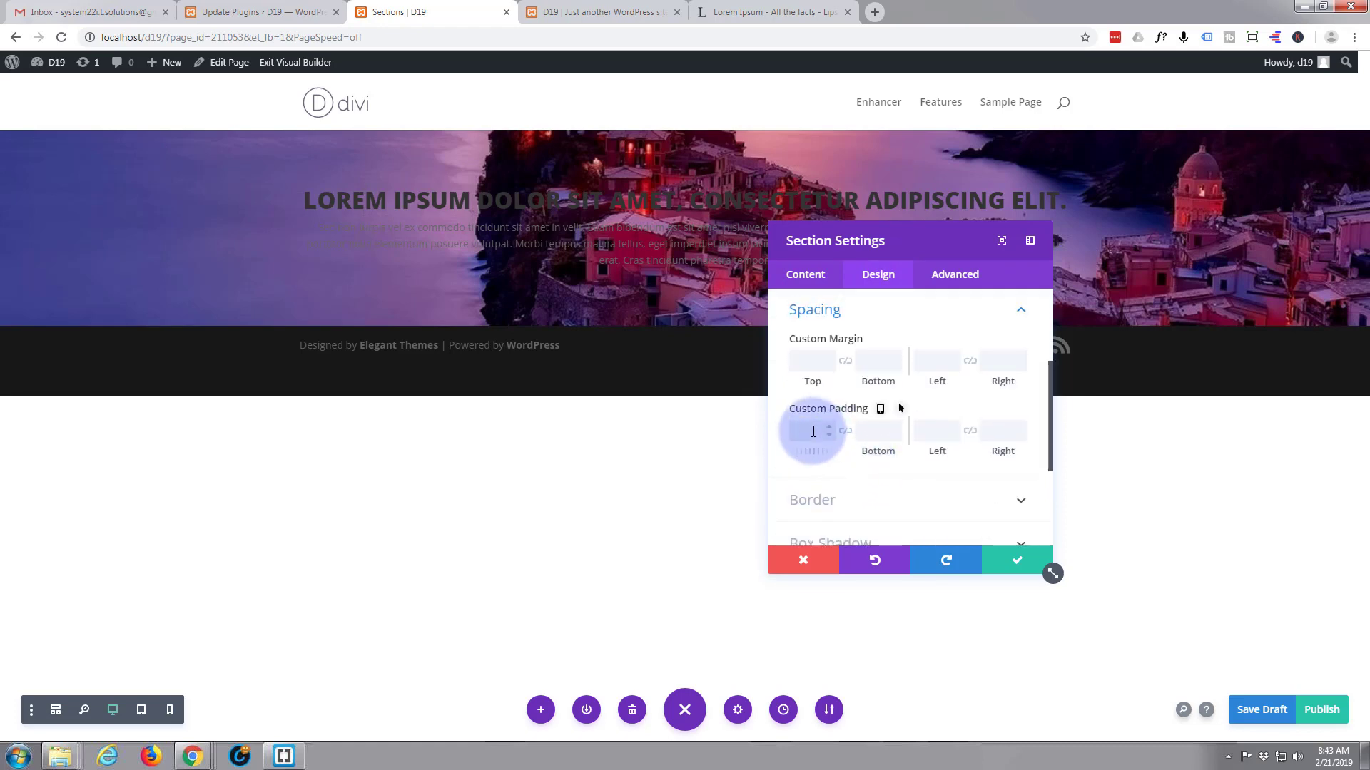
text(100)
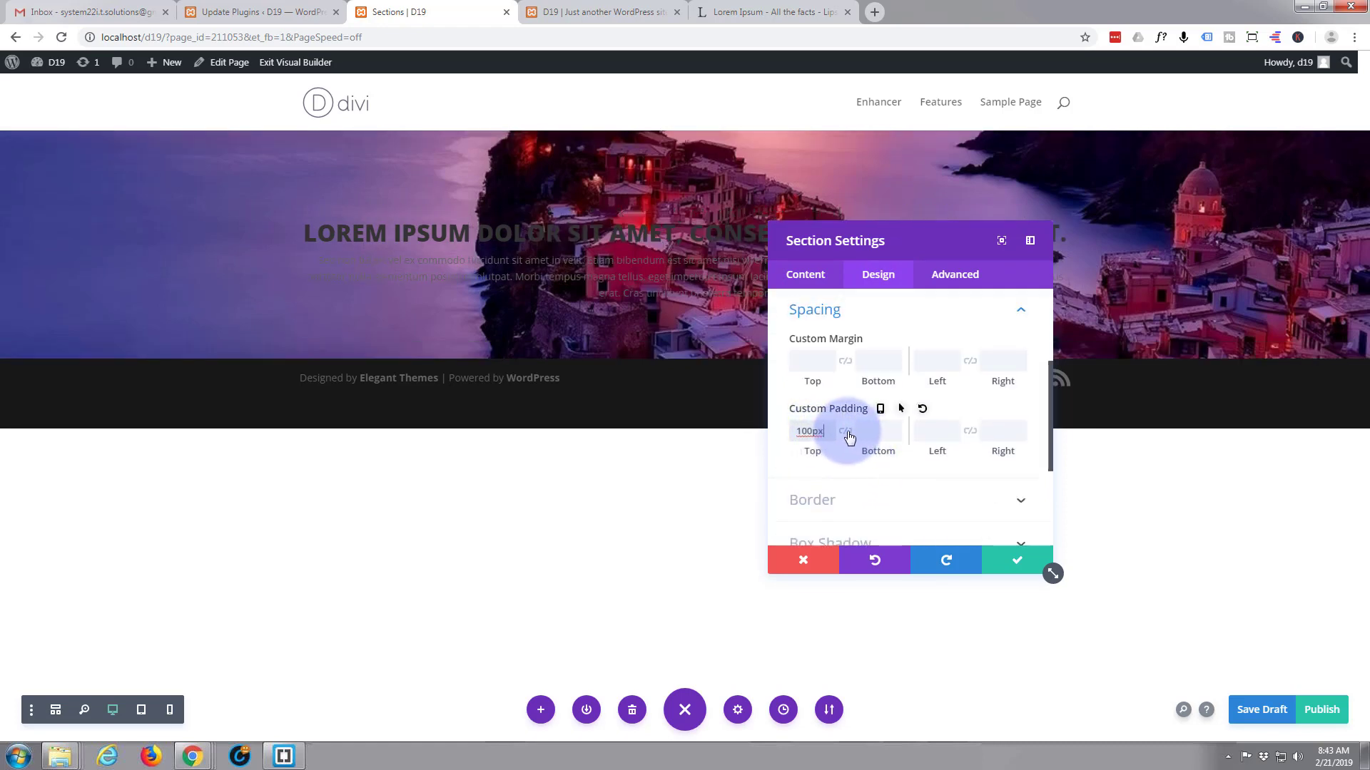
text(px)
click(844, 431)
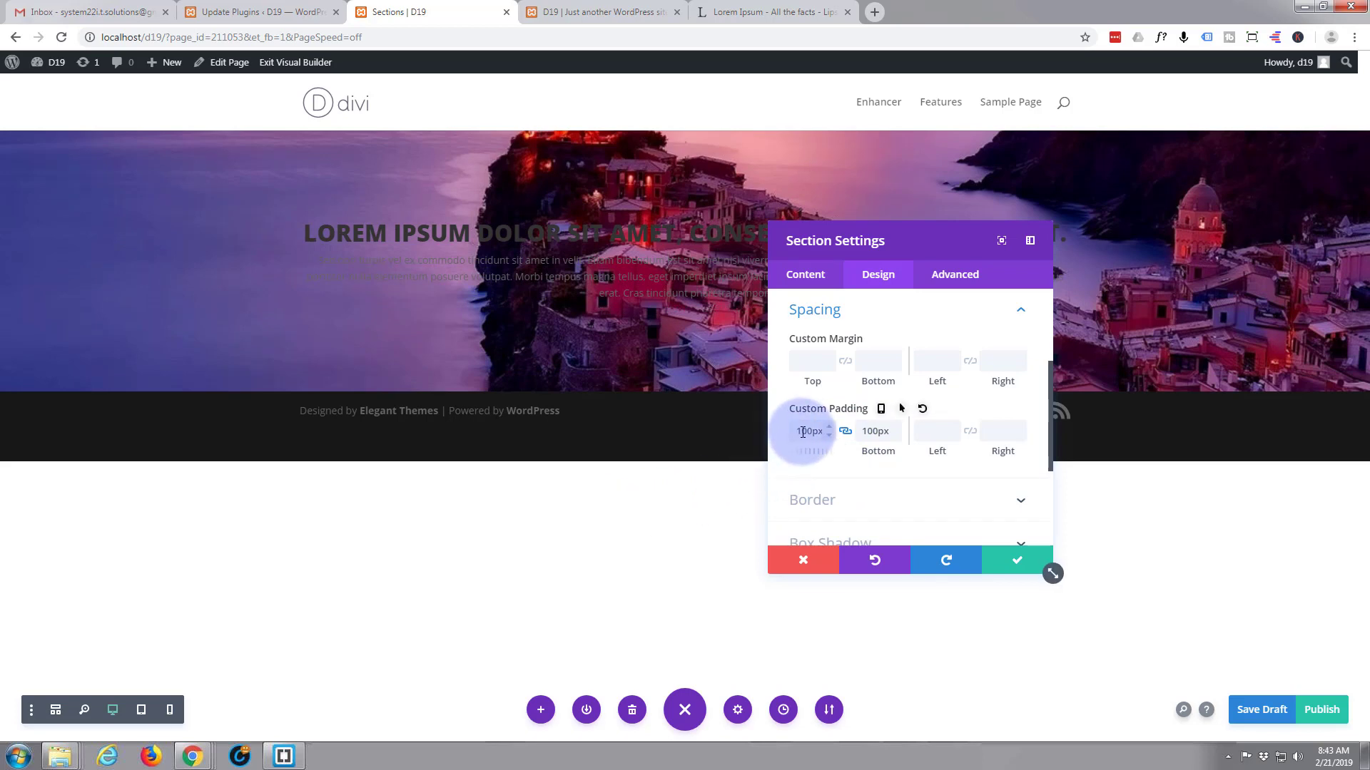
drag(802, 432, 807, 441)
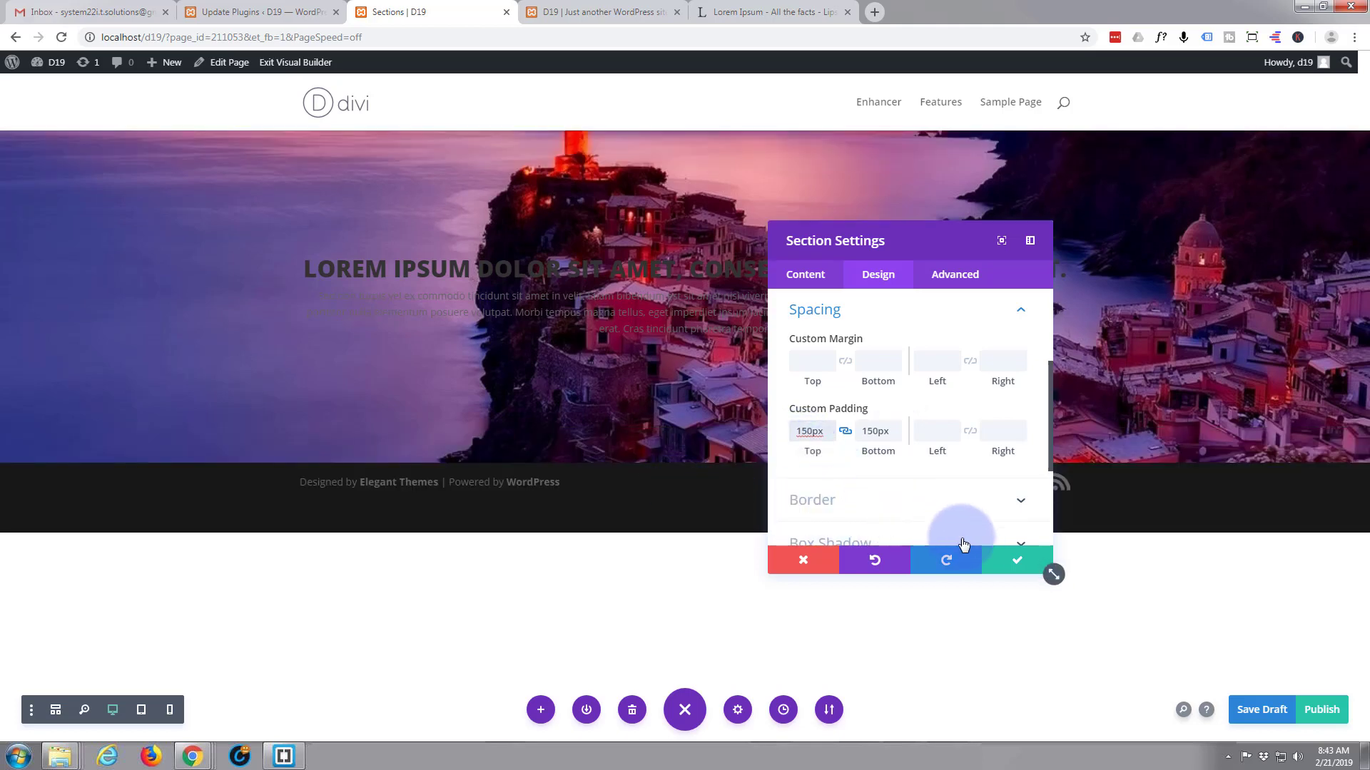
click(1016, 562)
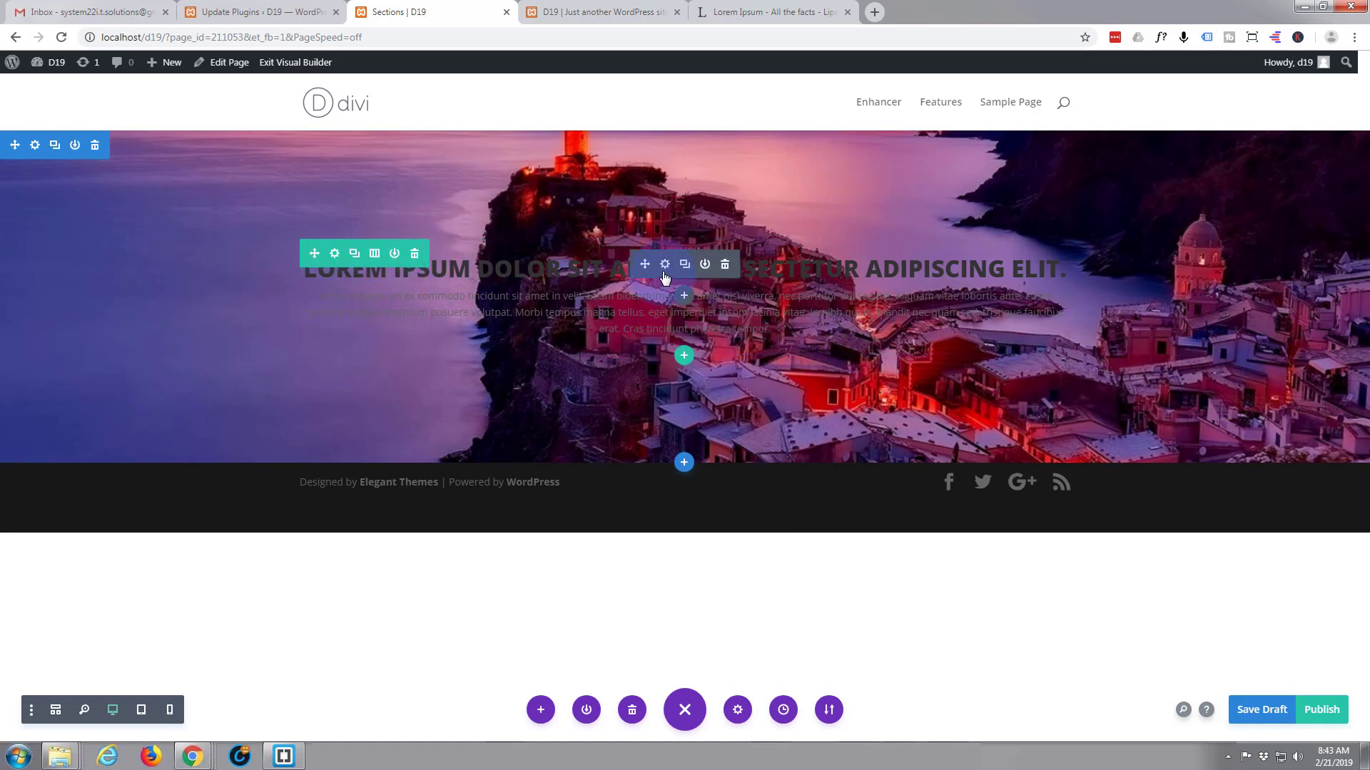
Change the Text module's overall text color to Light and save the module settings.
drag(663, 277, 364, 273)
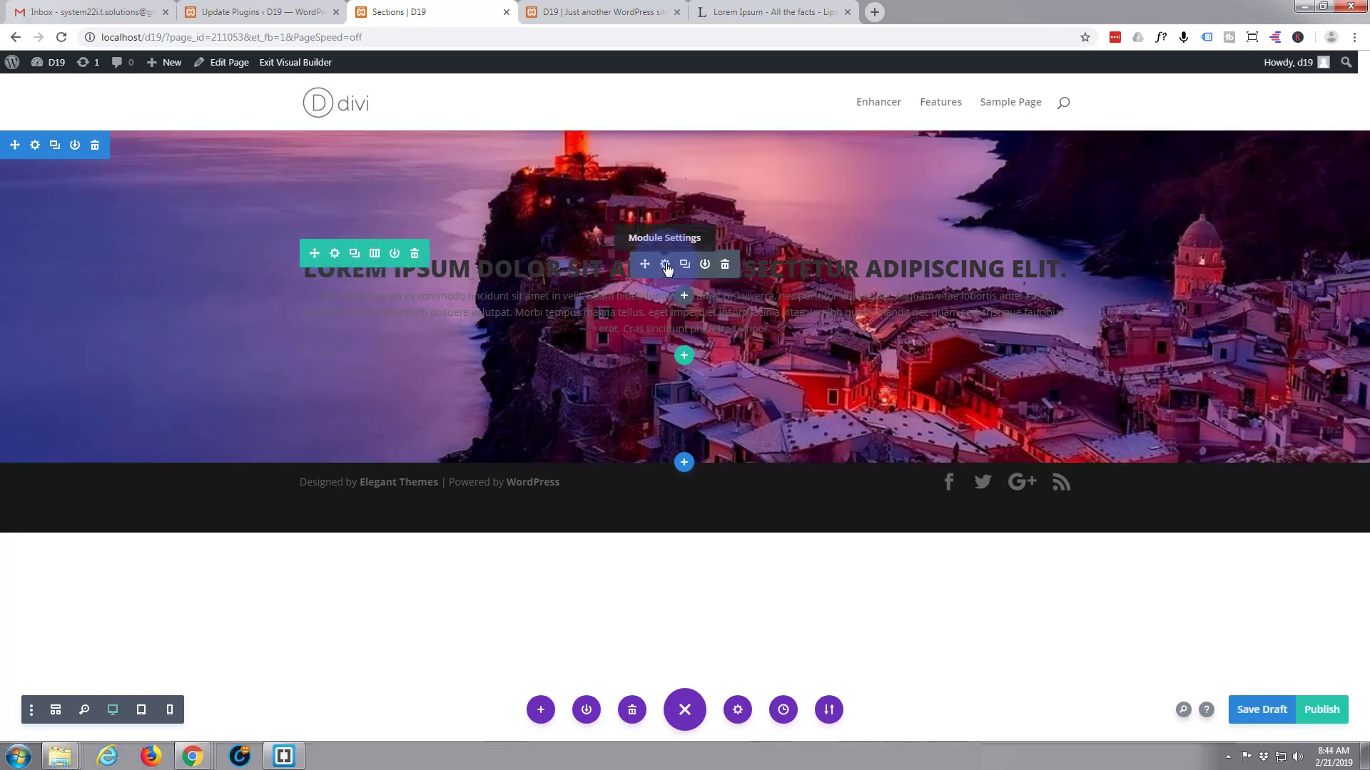
click(666, 265)
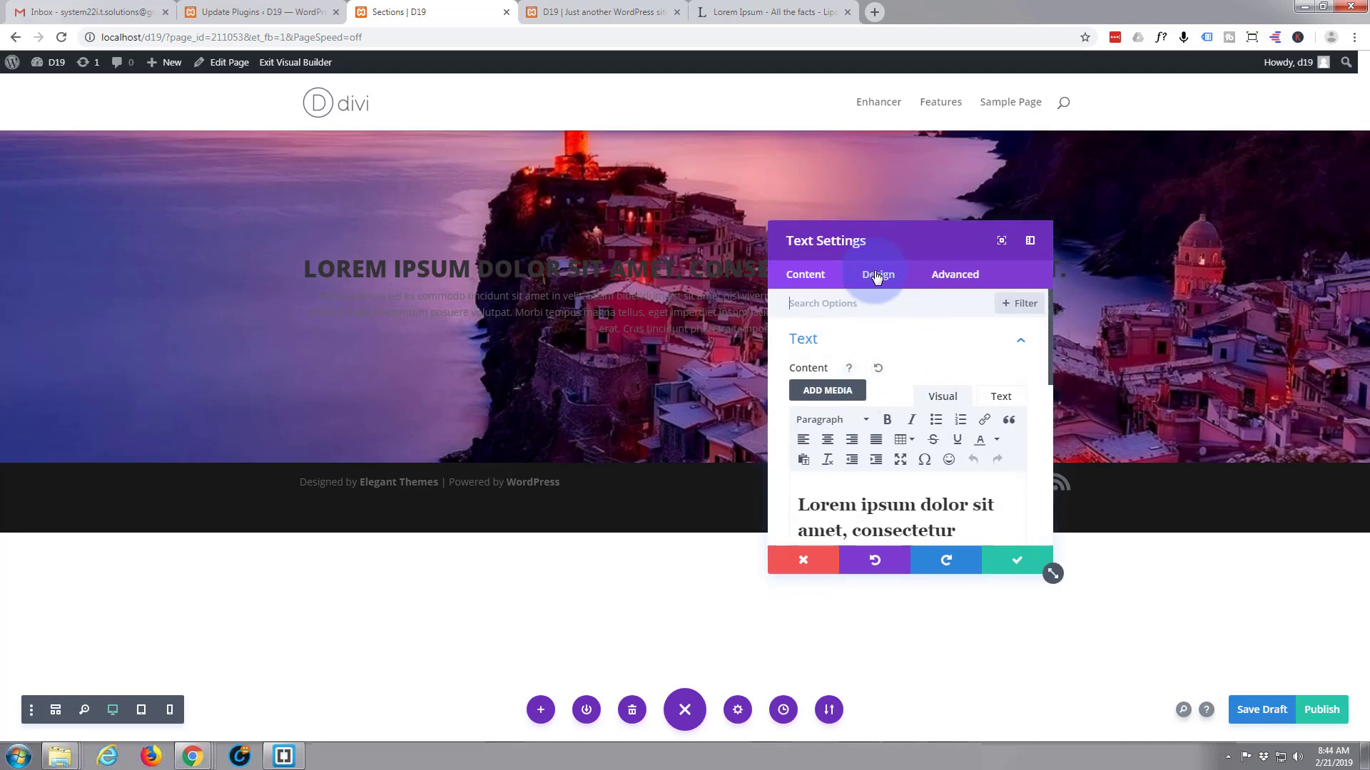
click(877, 276)
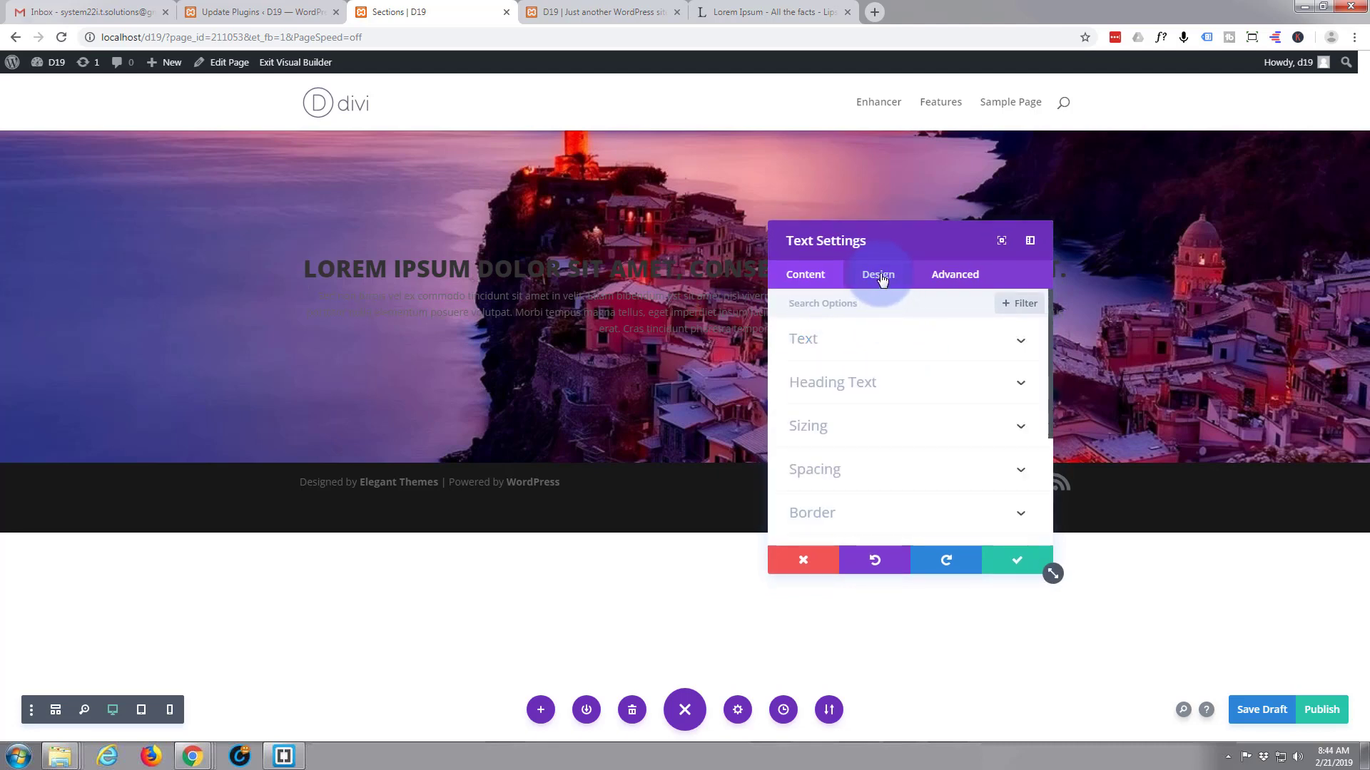
click(921, 342)
scroll(922, 342, down, 1)
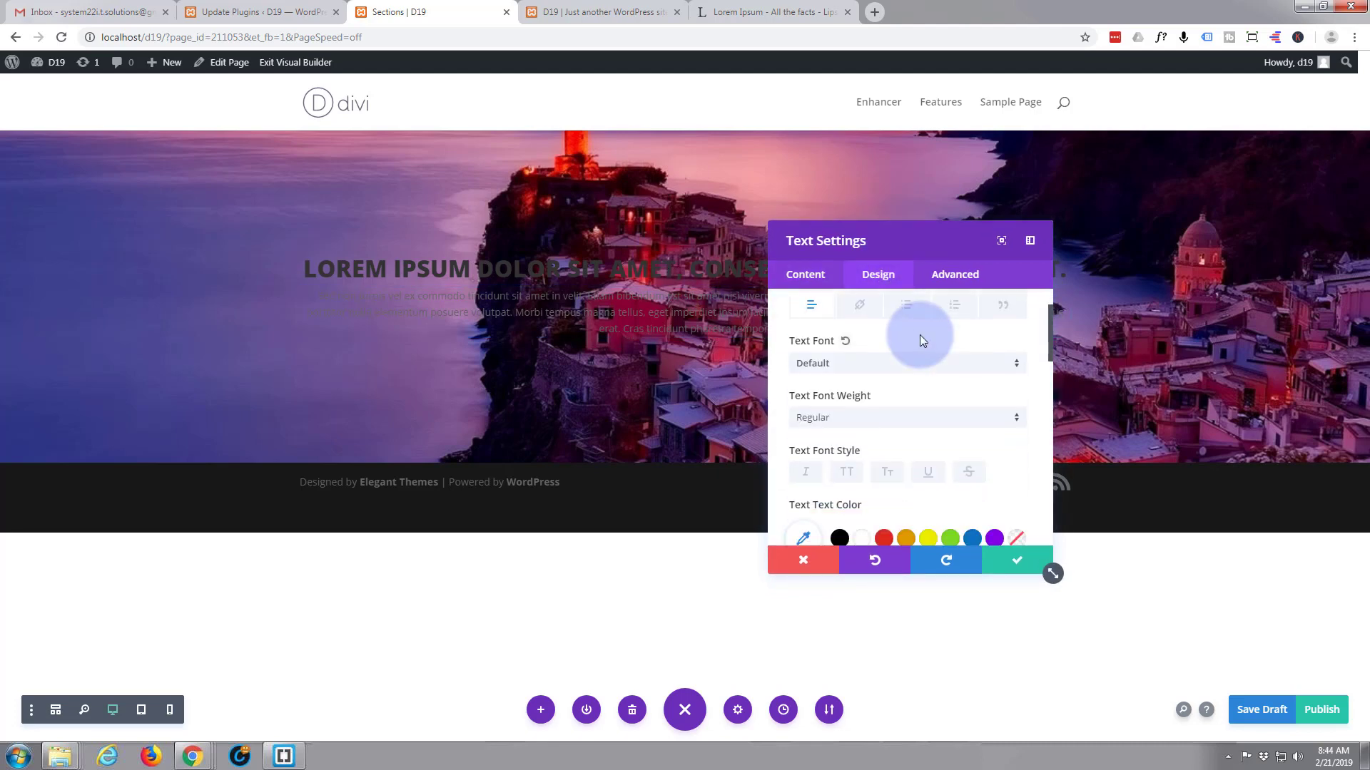
scroll(921, 340, down, 2)
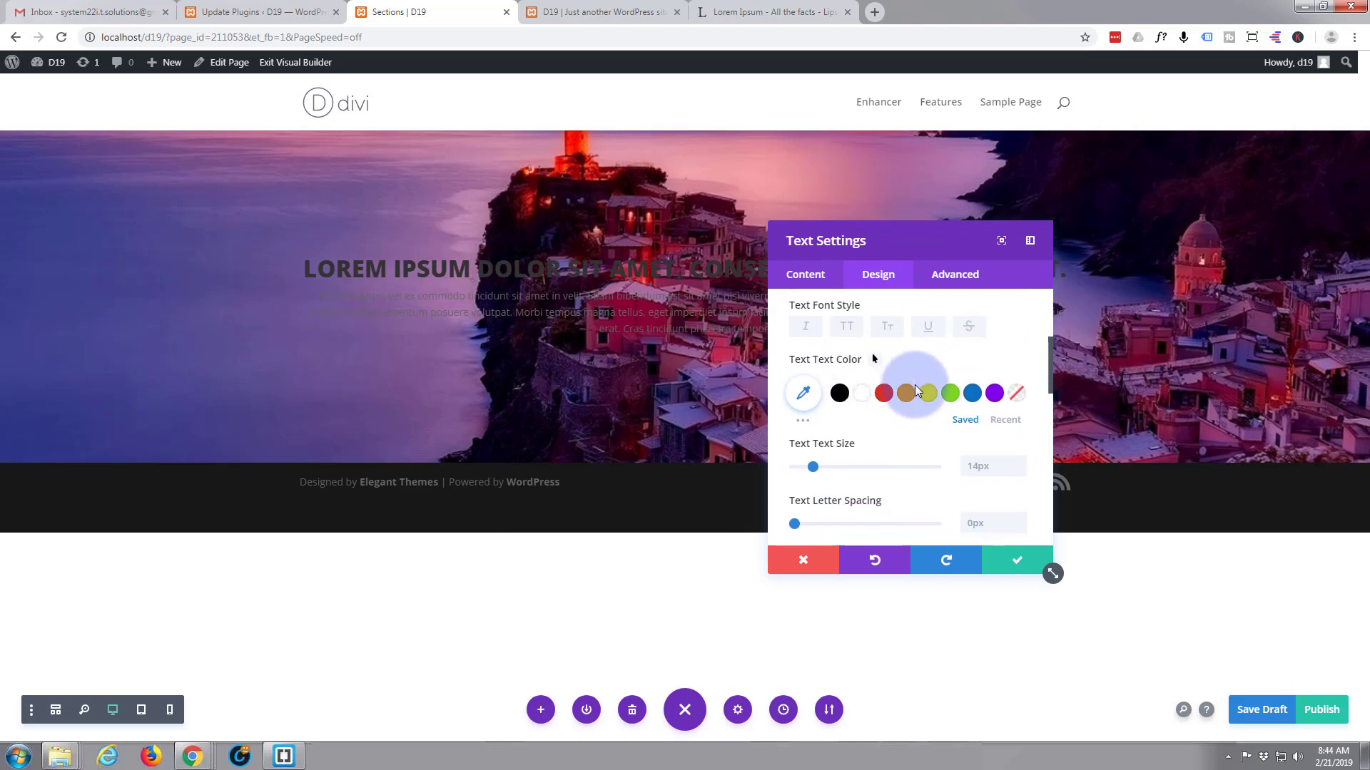
scroll(914, 383, down, 3)
scroll(915, 383, down, 2)
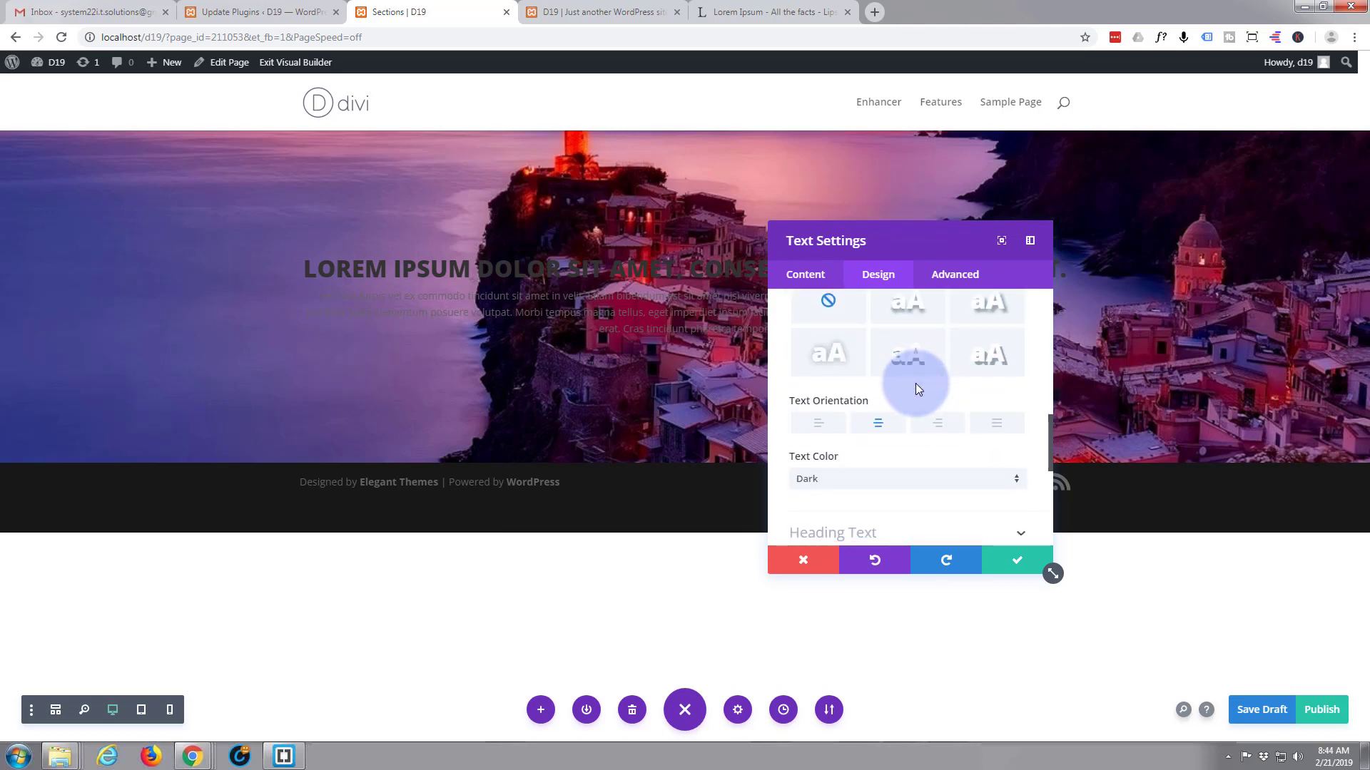
click(1018, 482)
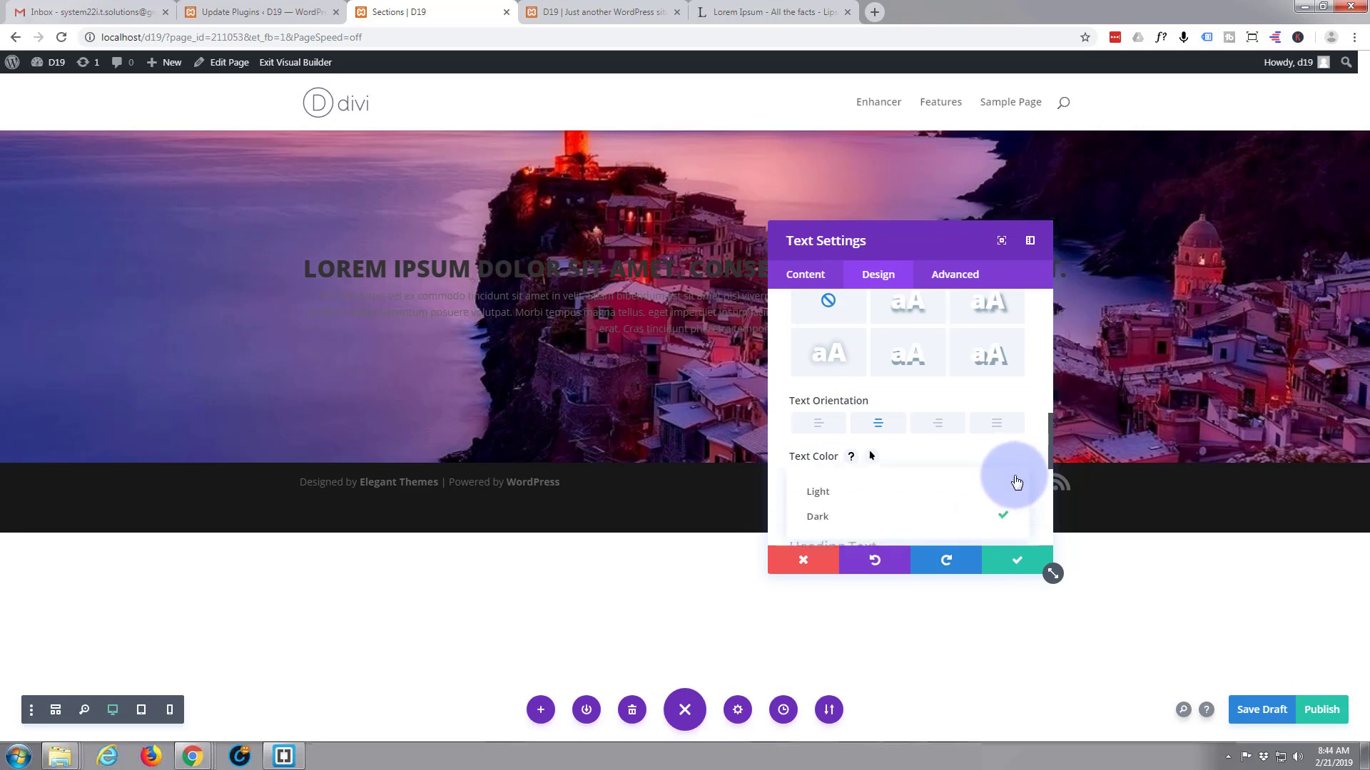
click(893, 492)
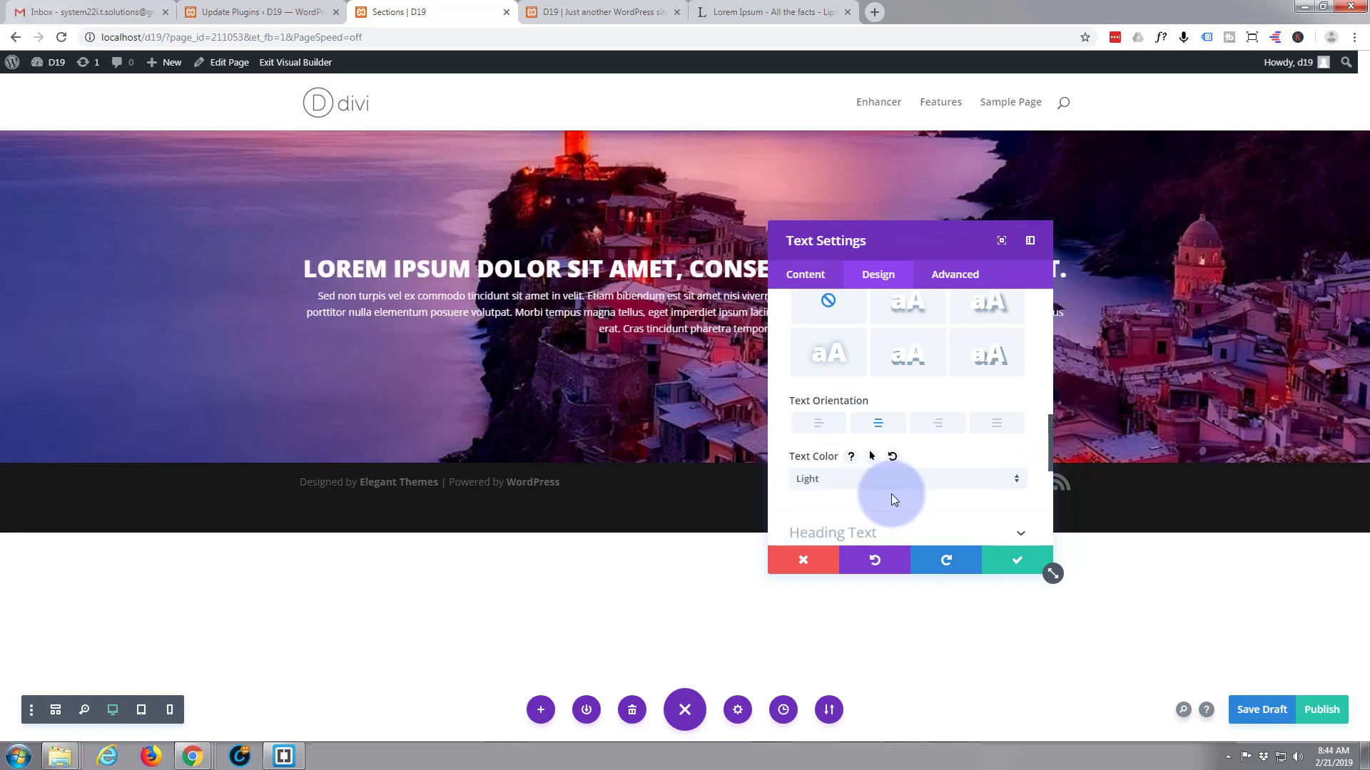
click(1015, 562)
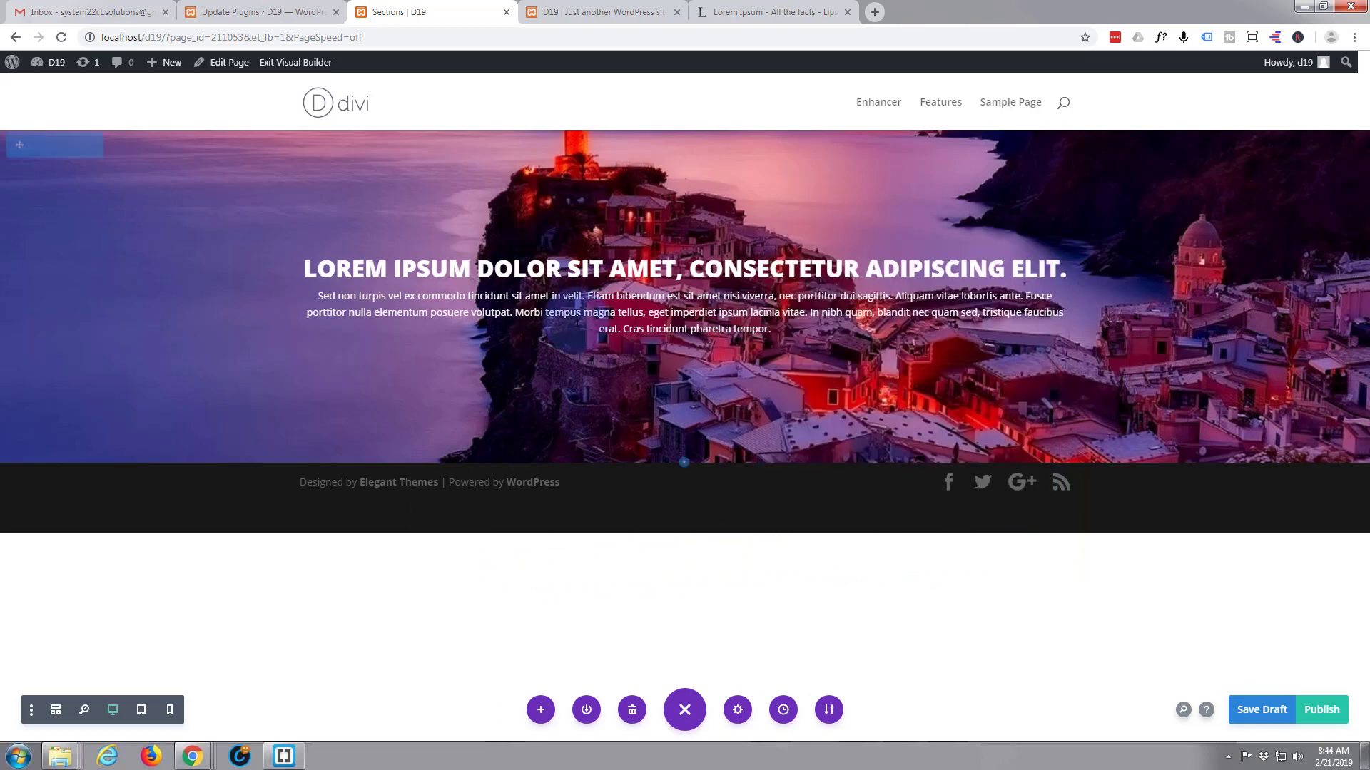
mouse_move(660, 246)
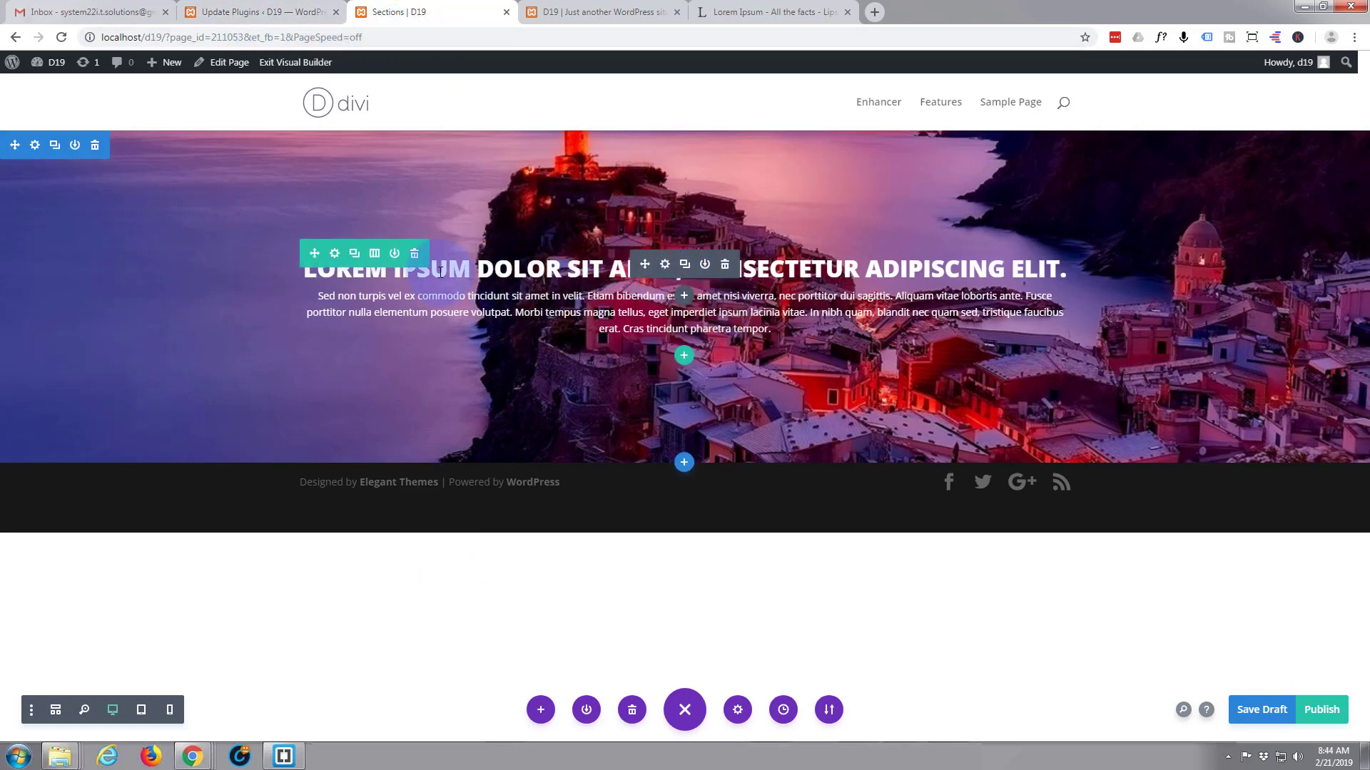
In the Text module, break the heading after "amet", removing the comma and starting the new line with capitalized "Consectetur".
click(665, 267)
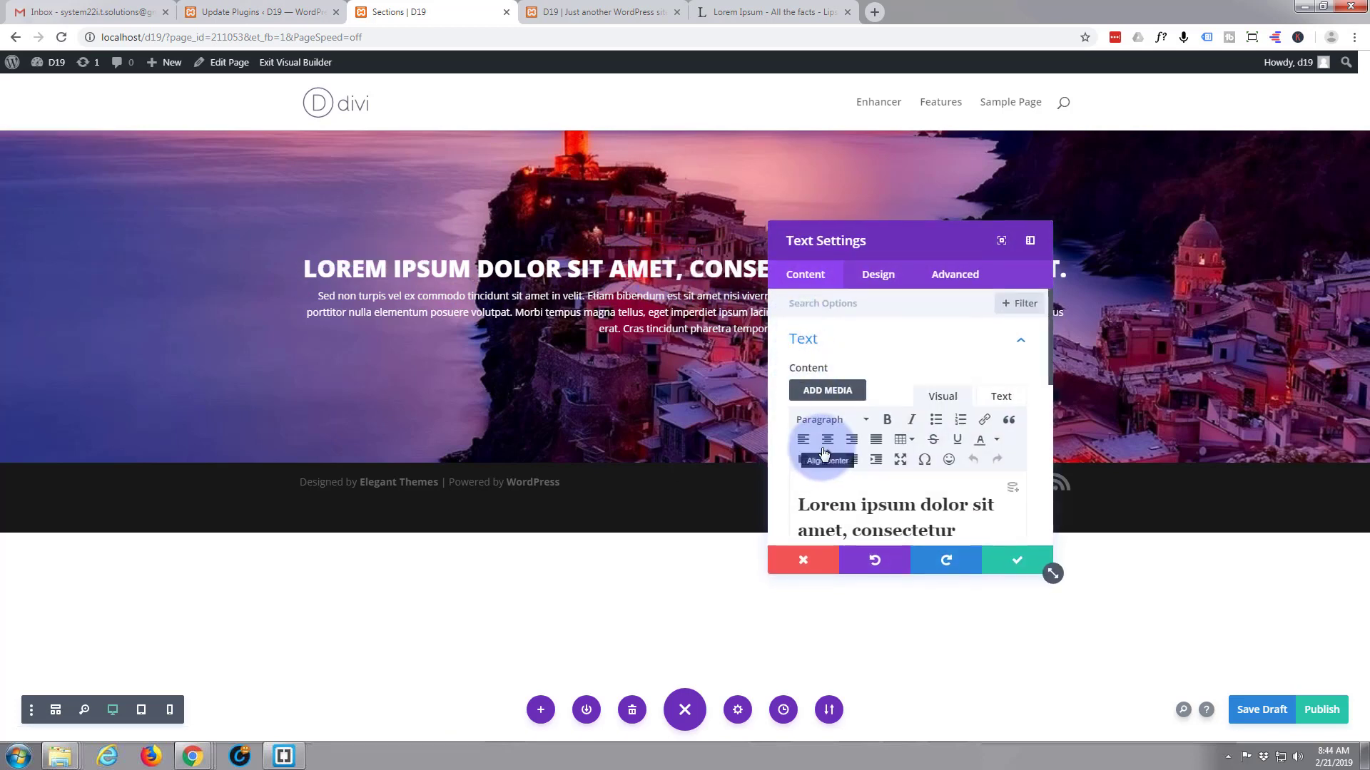
scroll(828, 447, down, 1)
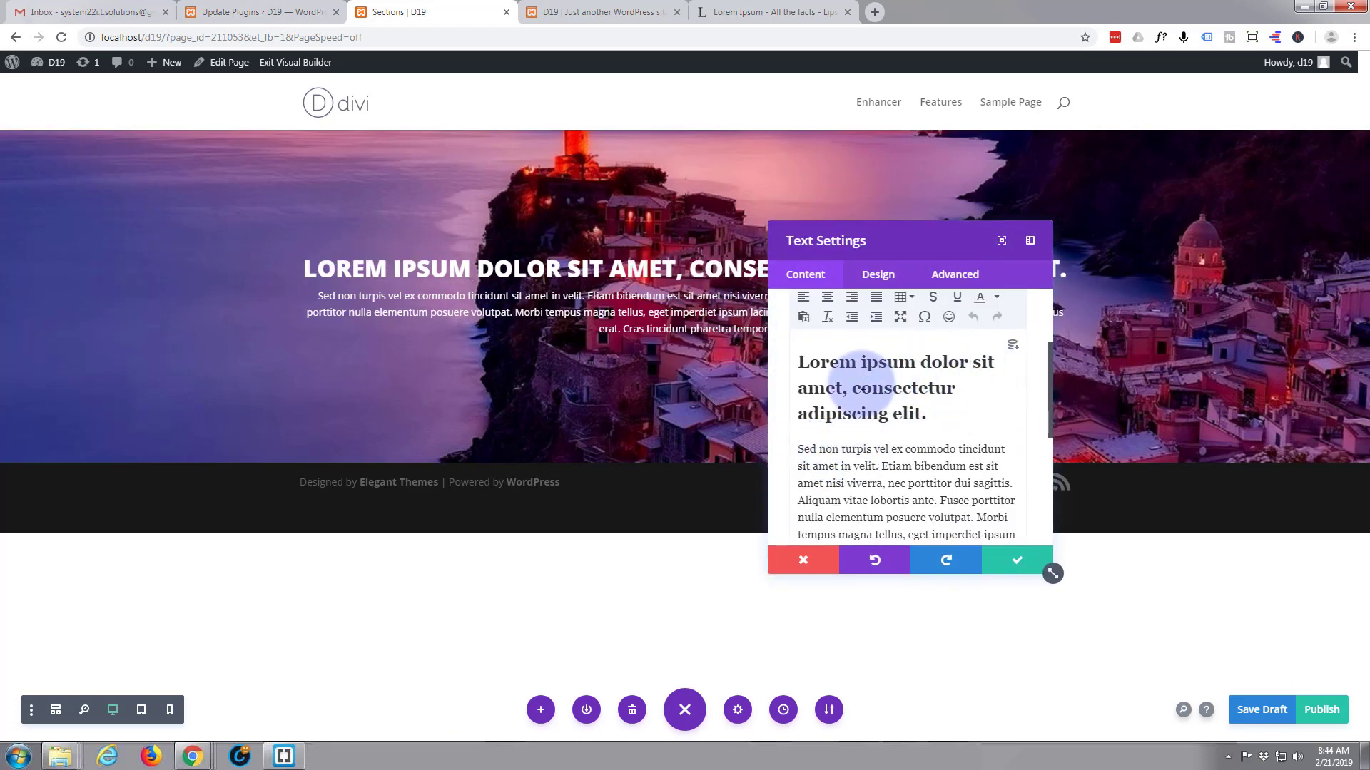
drag(843, 391, 860, 391)
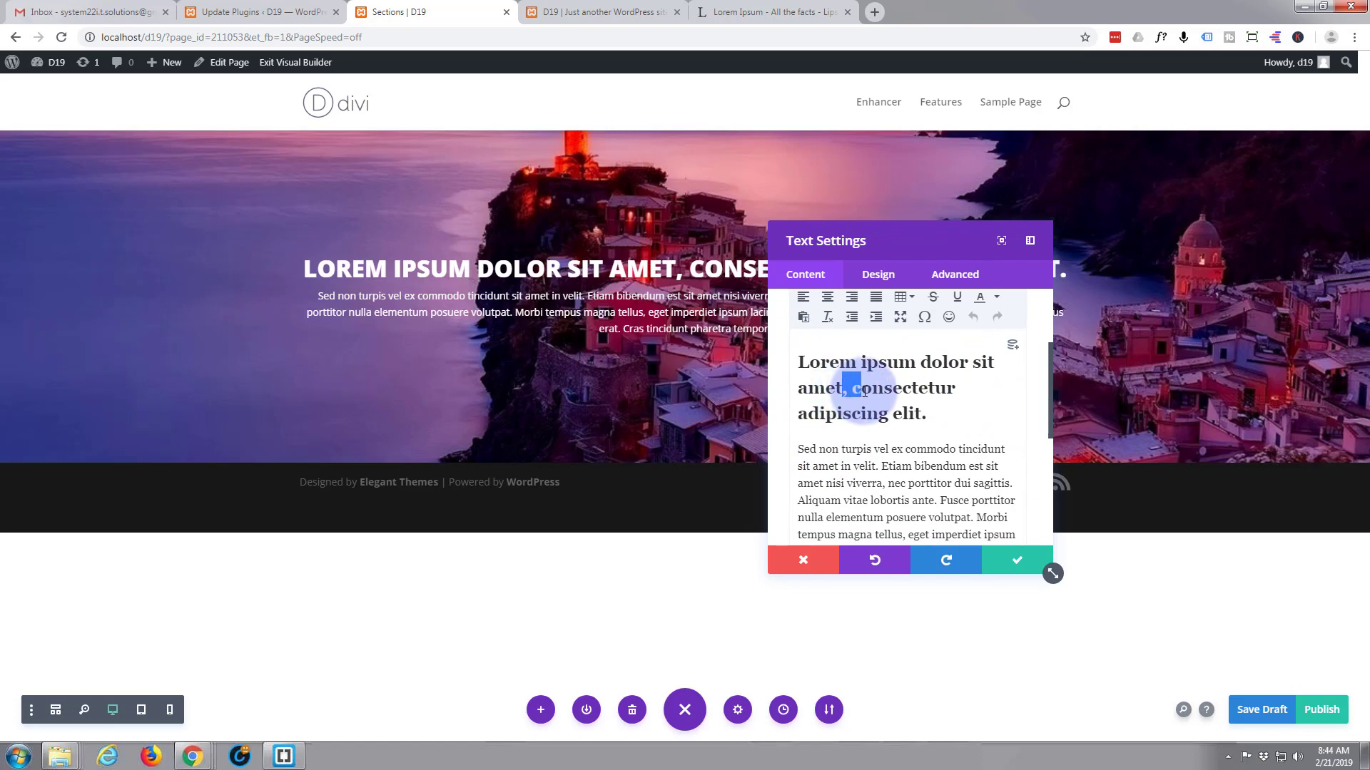
text(C)
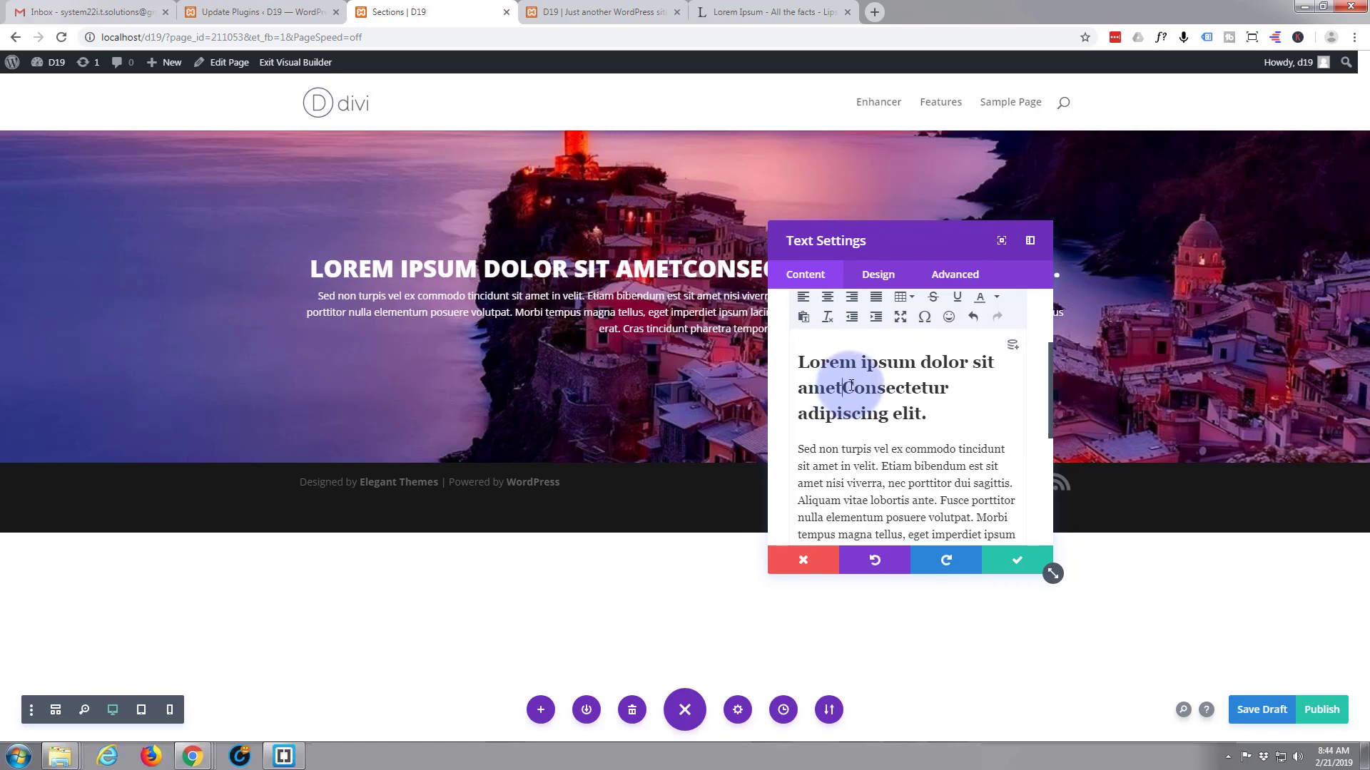
key(Return)
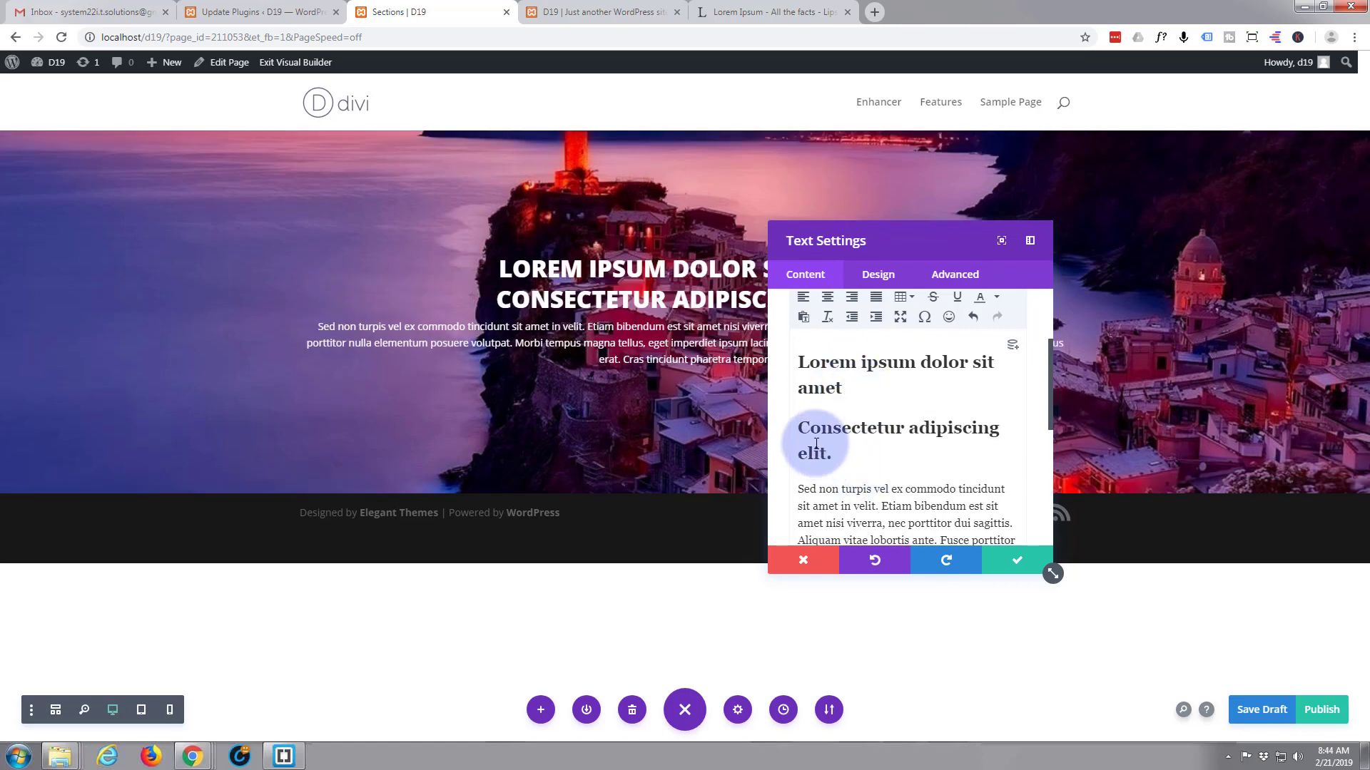
Change the "Consectetur adipiscing elit." line from Heading 2 to Paragraph format.
drag(797, 428, 849, 455)
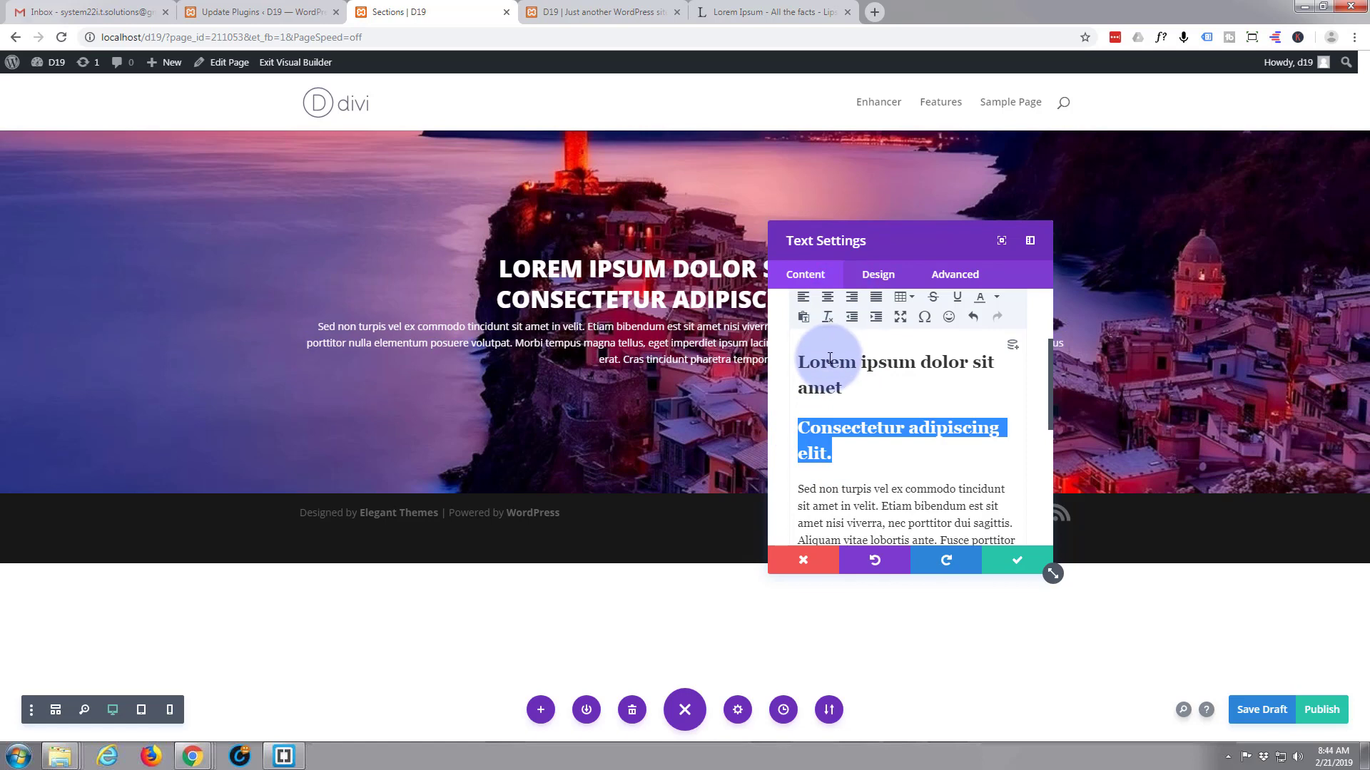
scroll(831, 357, up, 2)
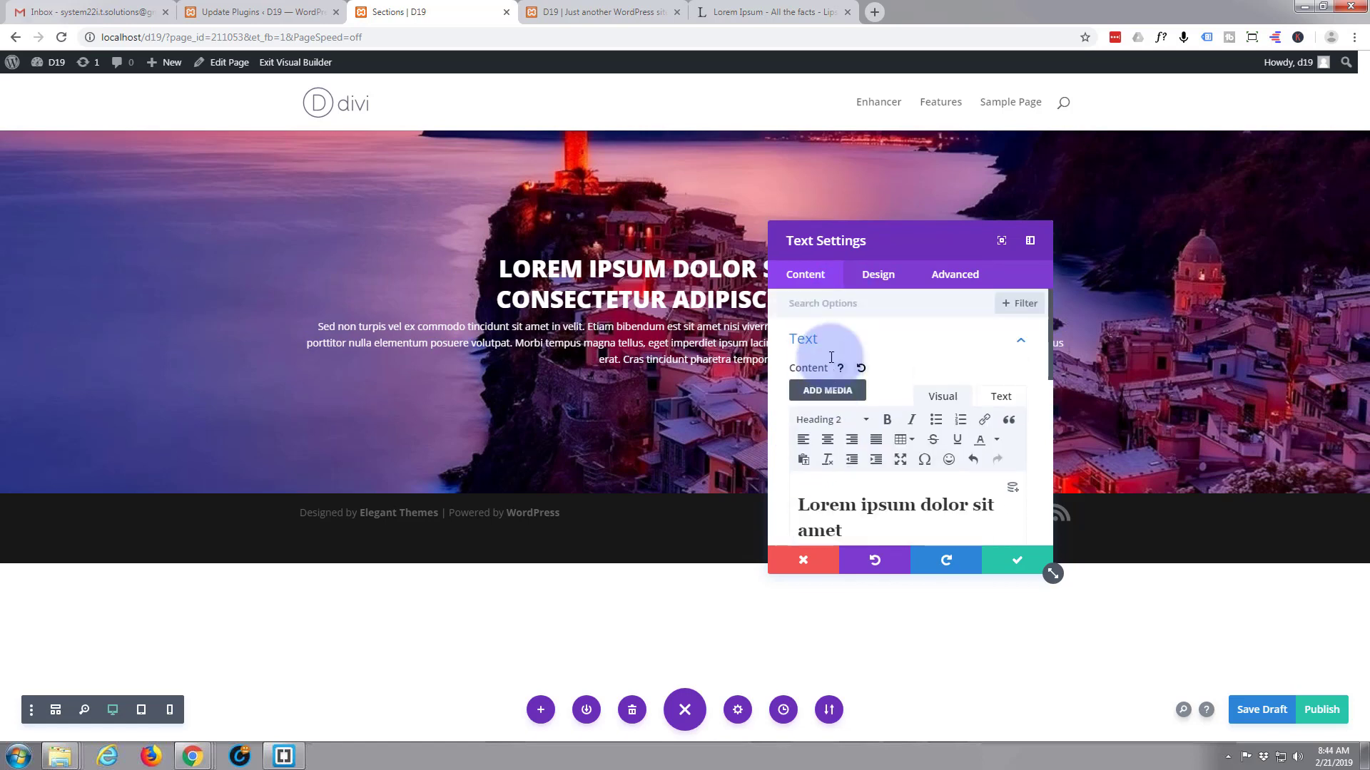
click(859, 422)
click(832, 445)
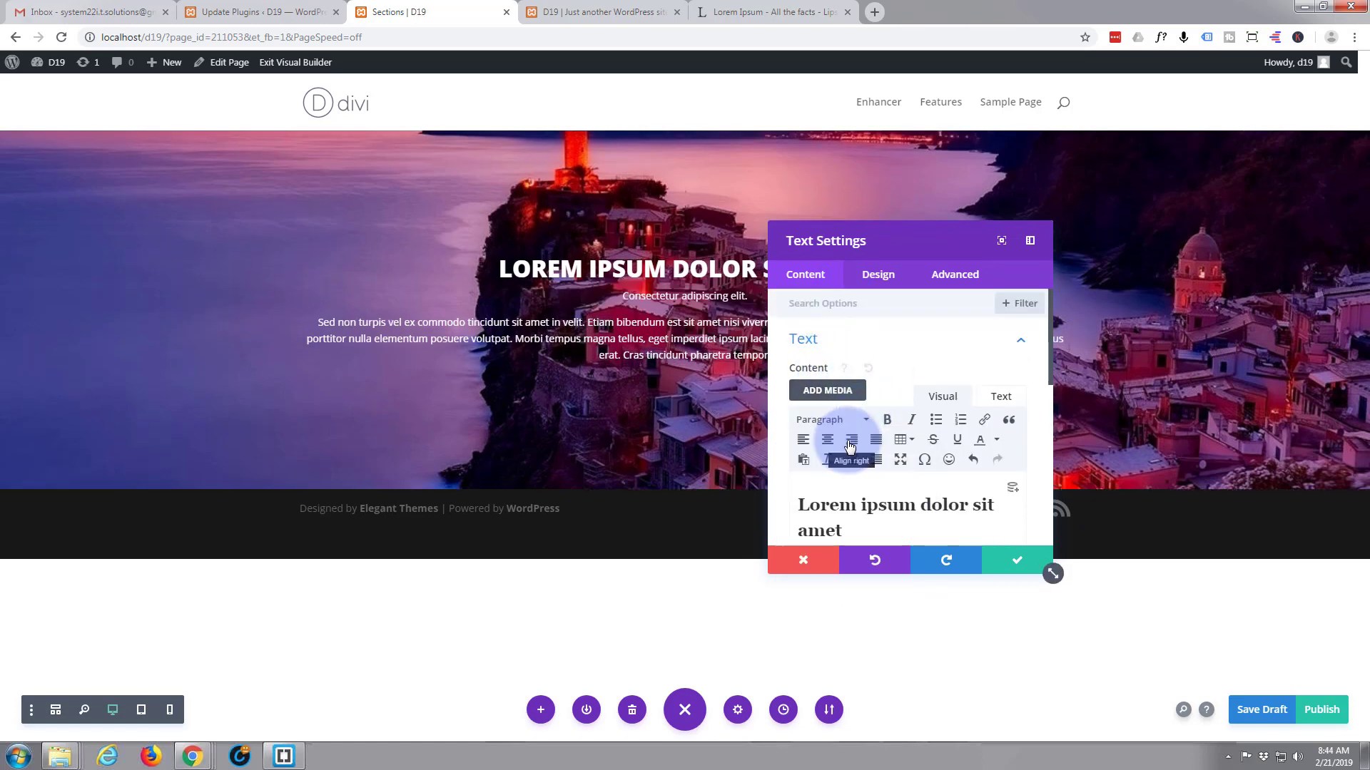
Merge the "Consectetur adipiscing elit." line with the body paragraph that follows it.
scroll(820, 457, down, 3)
drag(934, 421, 941, 426)
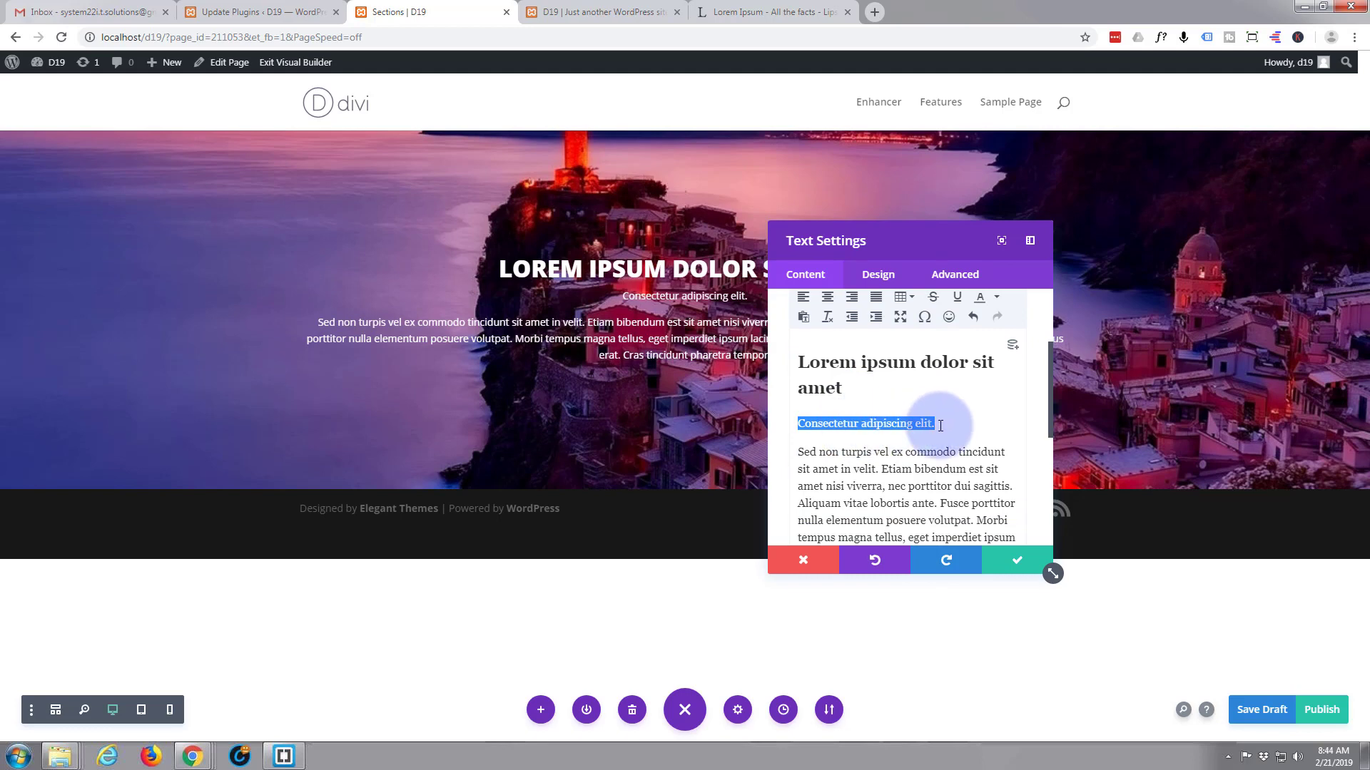
click(989, 412)
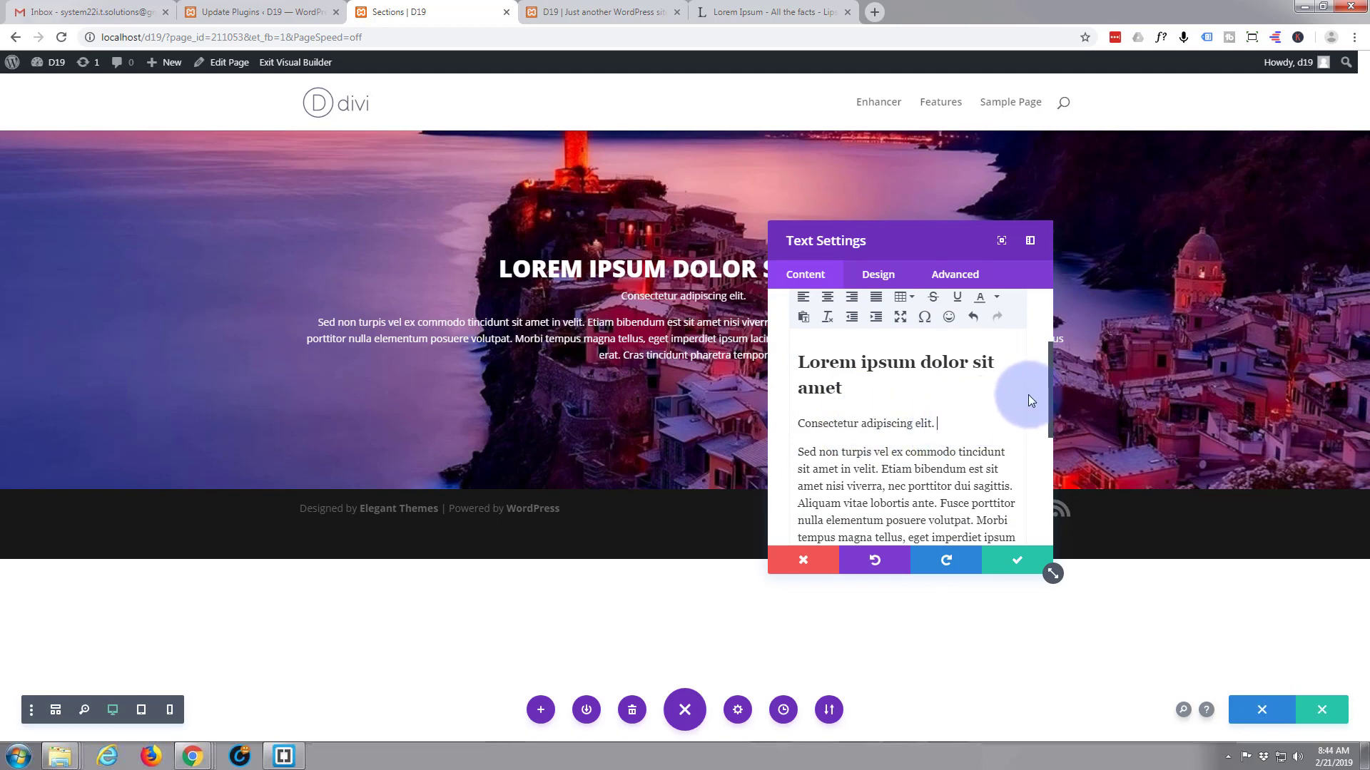
key(Delete)
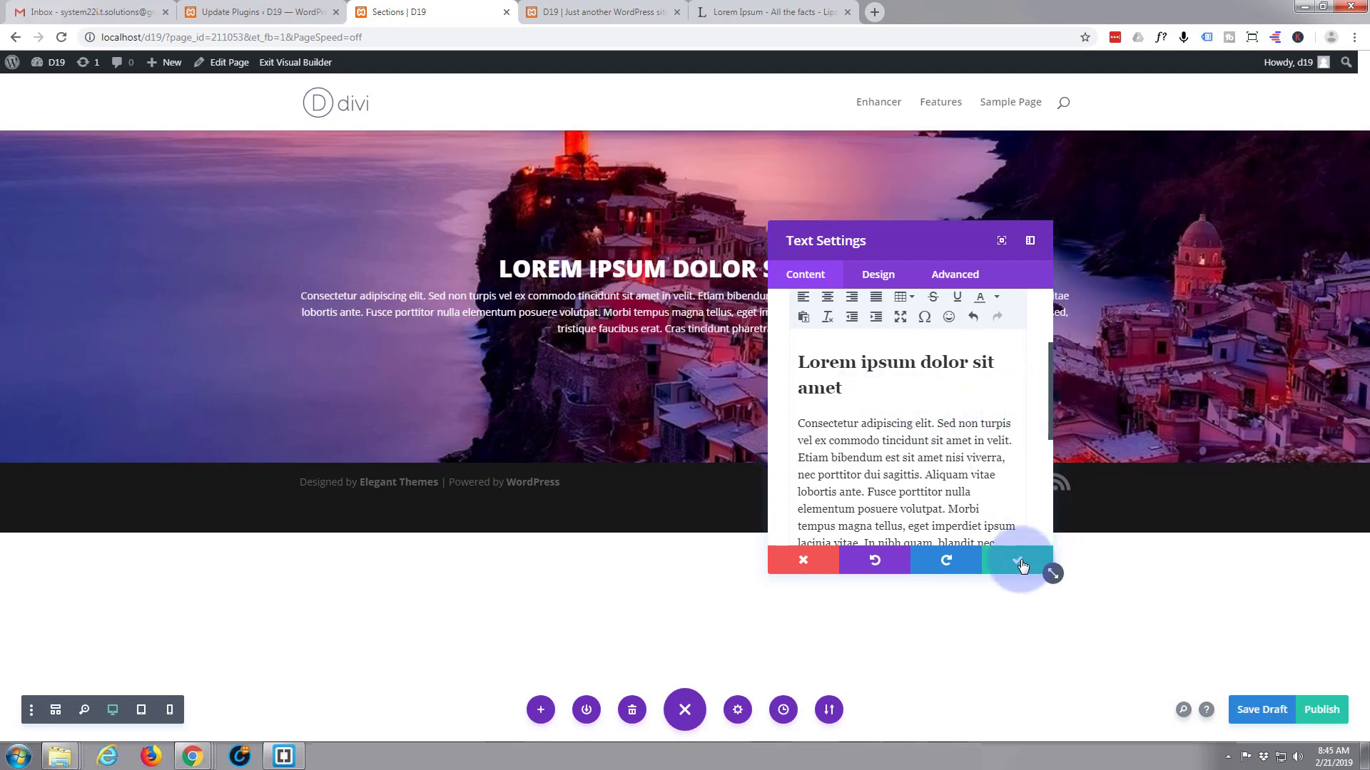
Increase the Heading 2 text size in the Text module's design settings and save the module.
click(878, 279)
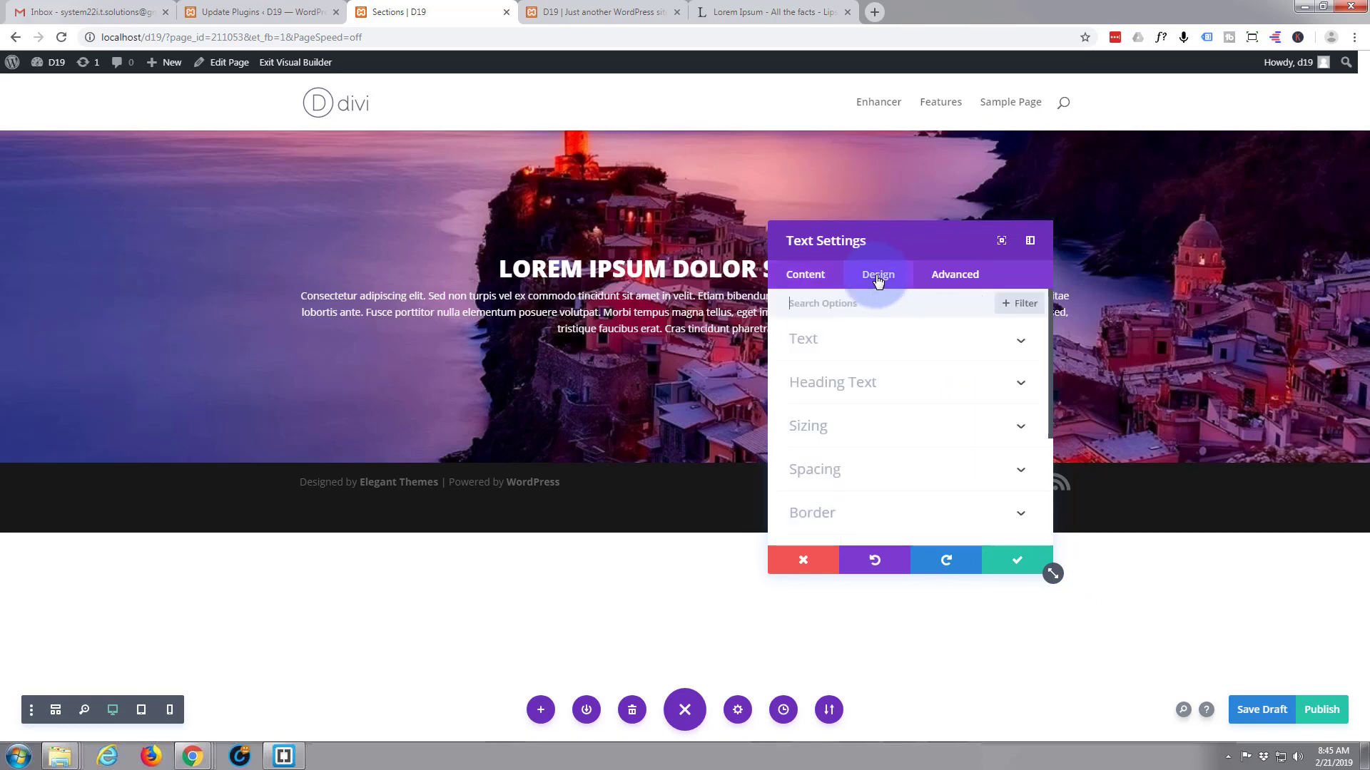
click(901, 387)
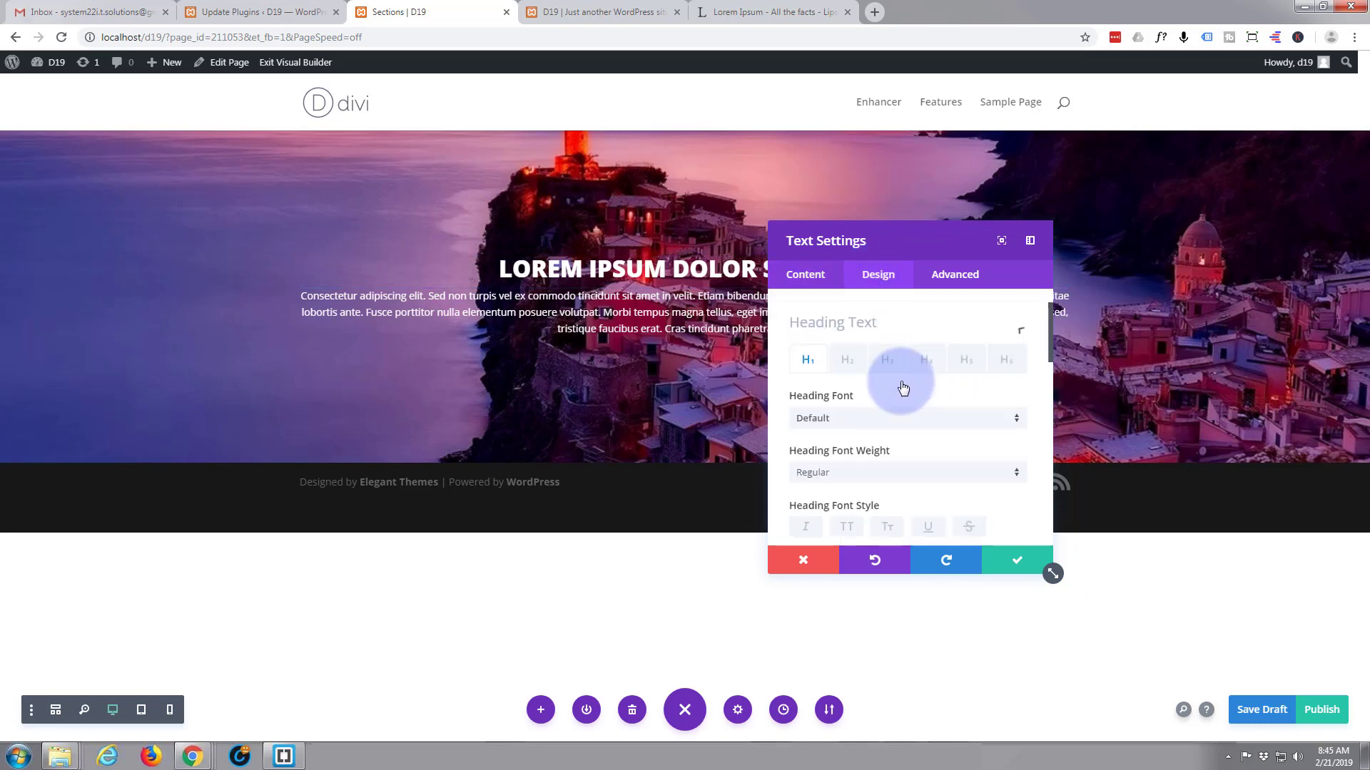
click(848, 350)
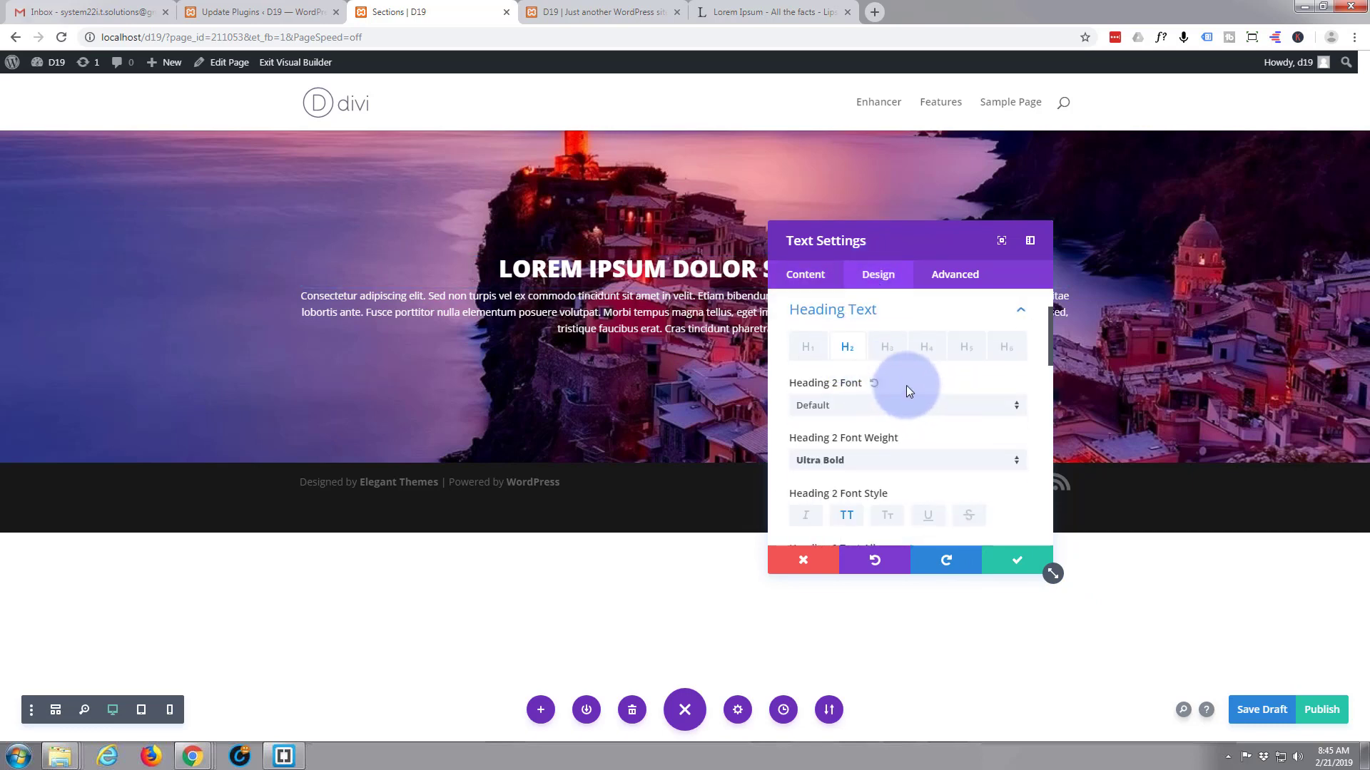
scroll(909, 384, down, 3)
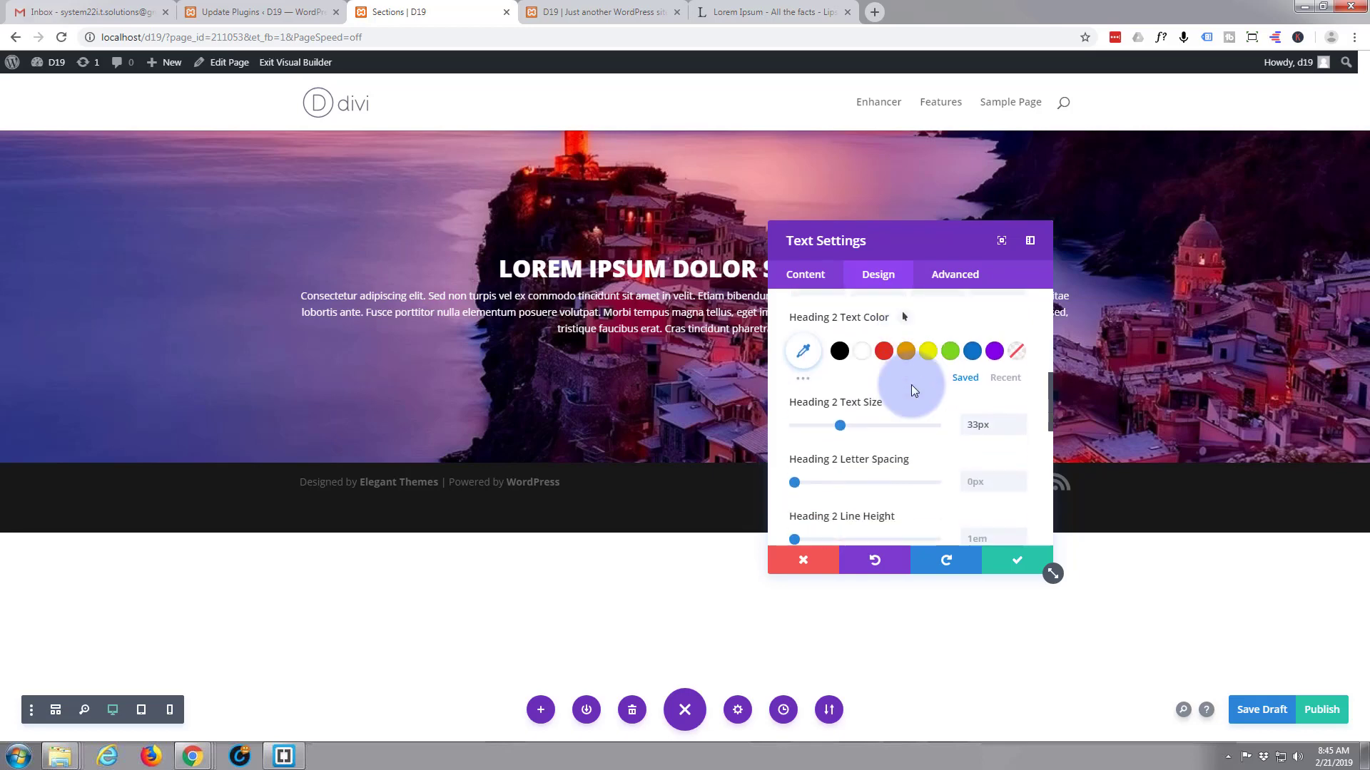
drag(942, 242, 1046, 335)
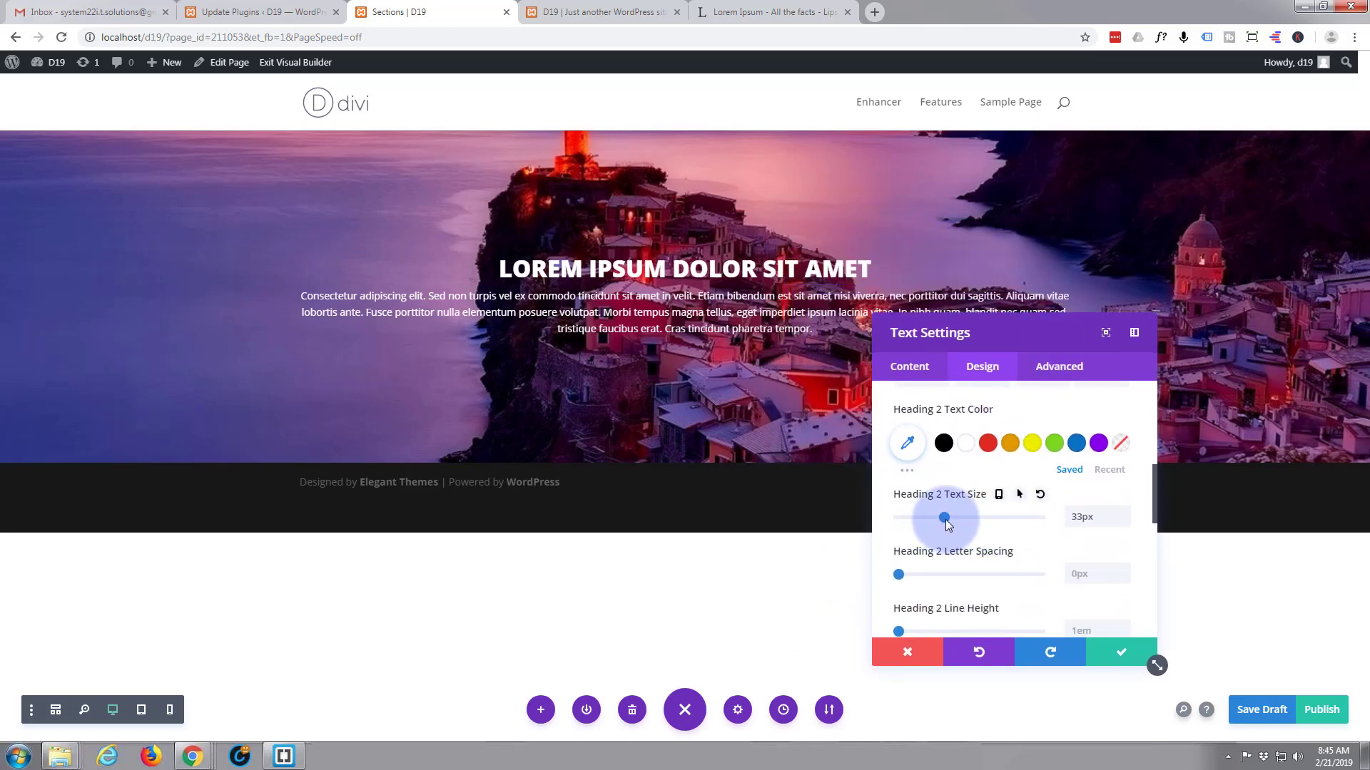
drag(946, 524, 973, 523)
click(1121, 652)
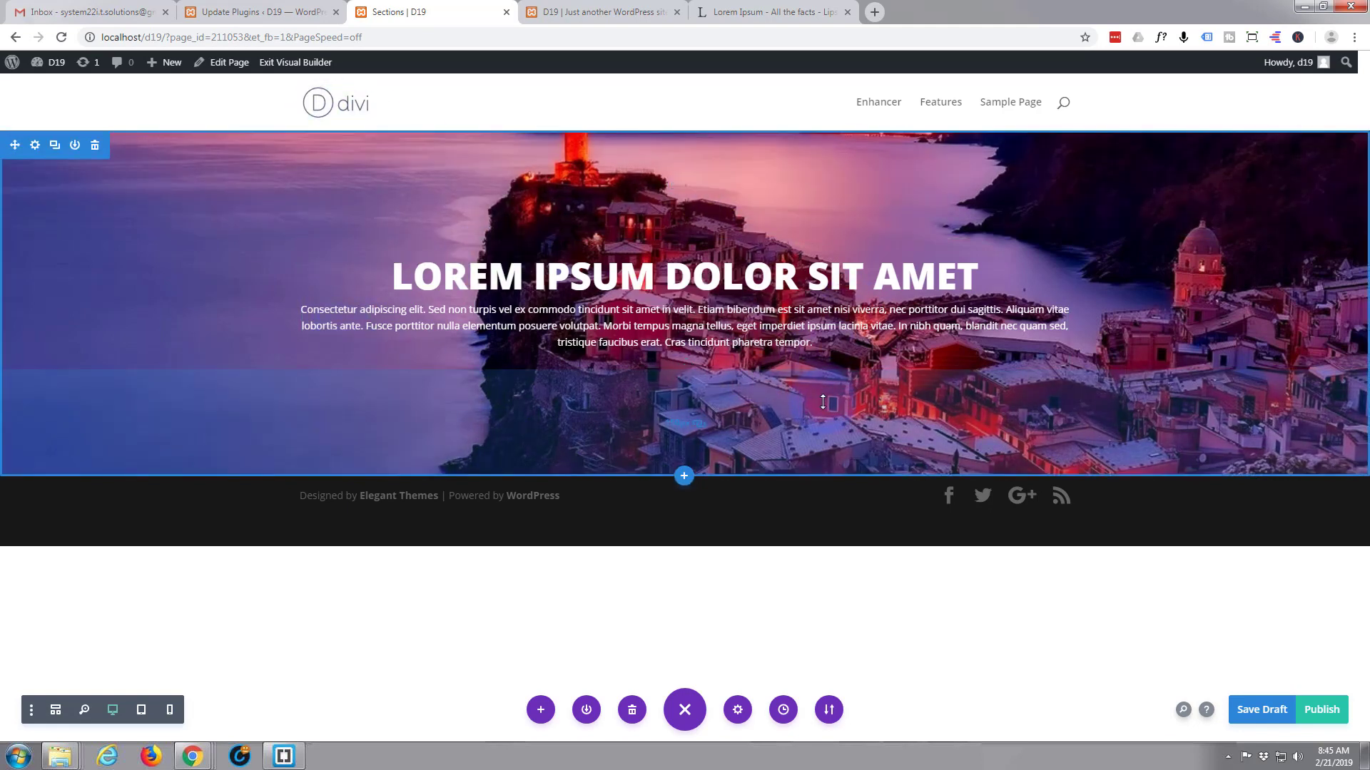
Open the image section's settings and expand the Filters group in its design options.
click(123, 344)
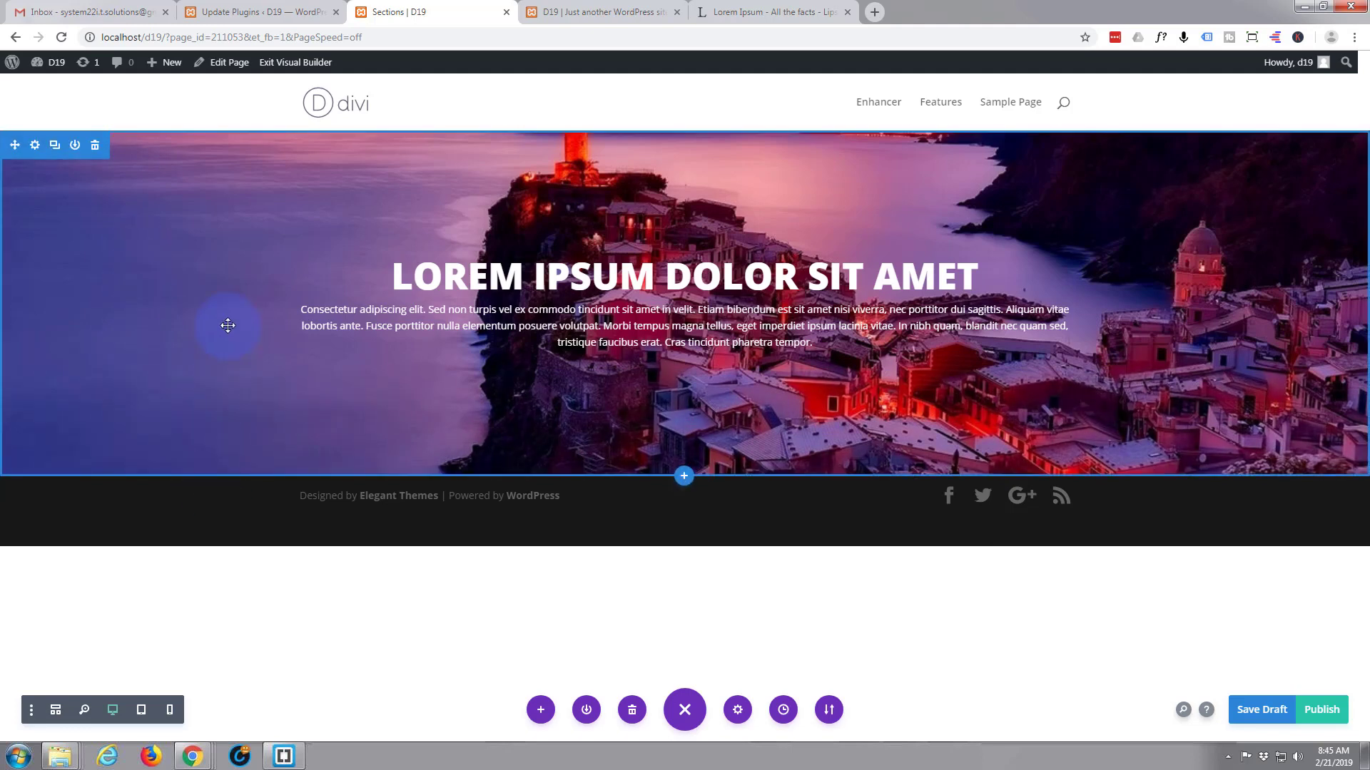
click(37, 146)
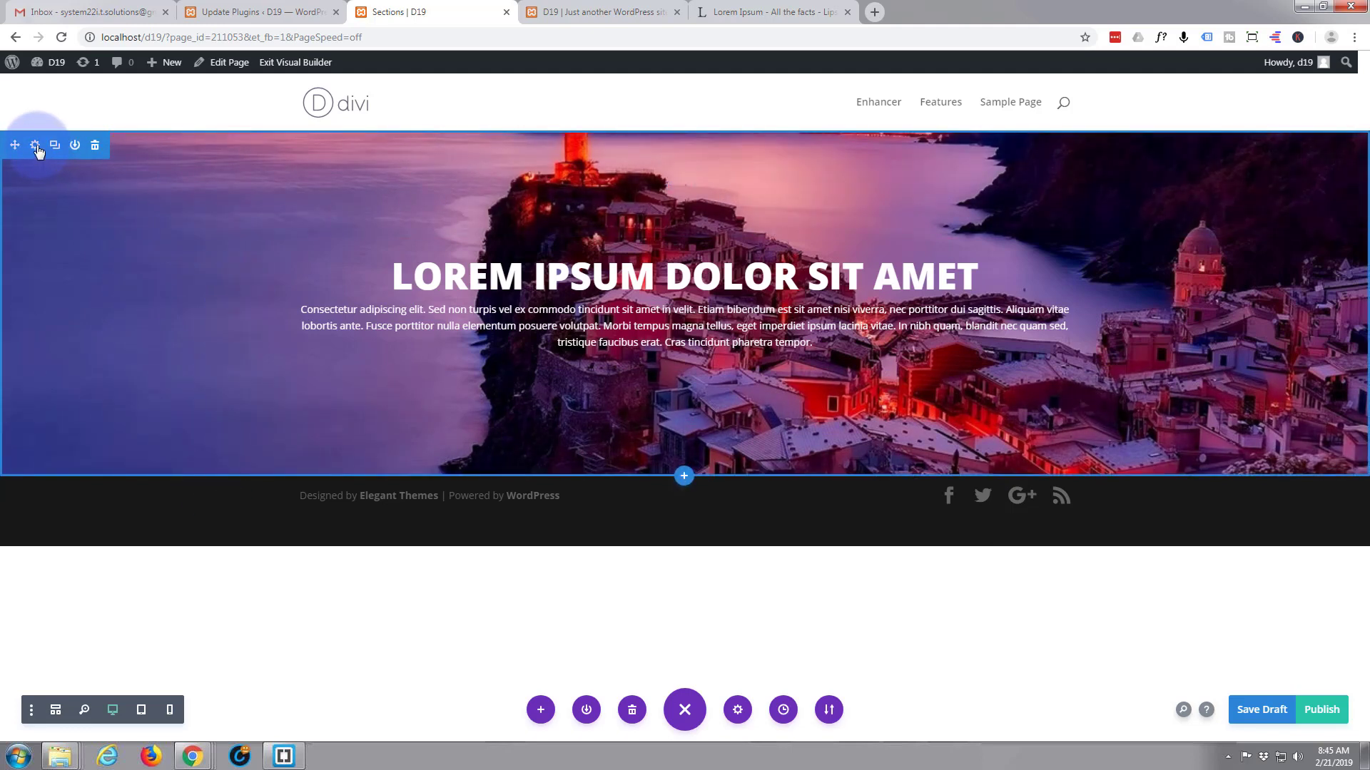
click(35, 146)
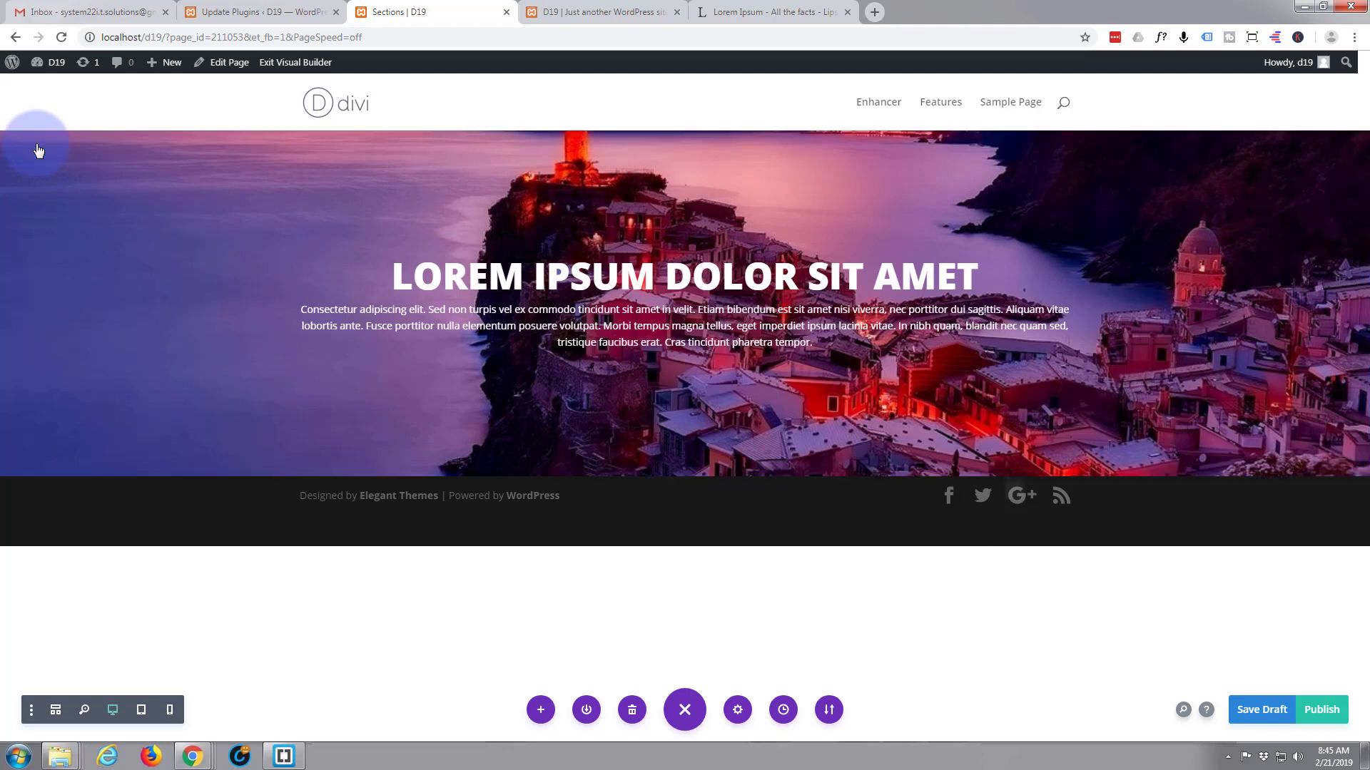
click(932, 476)
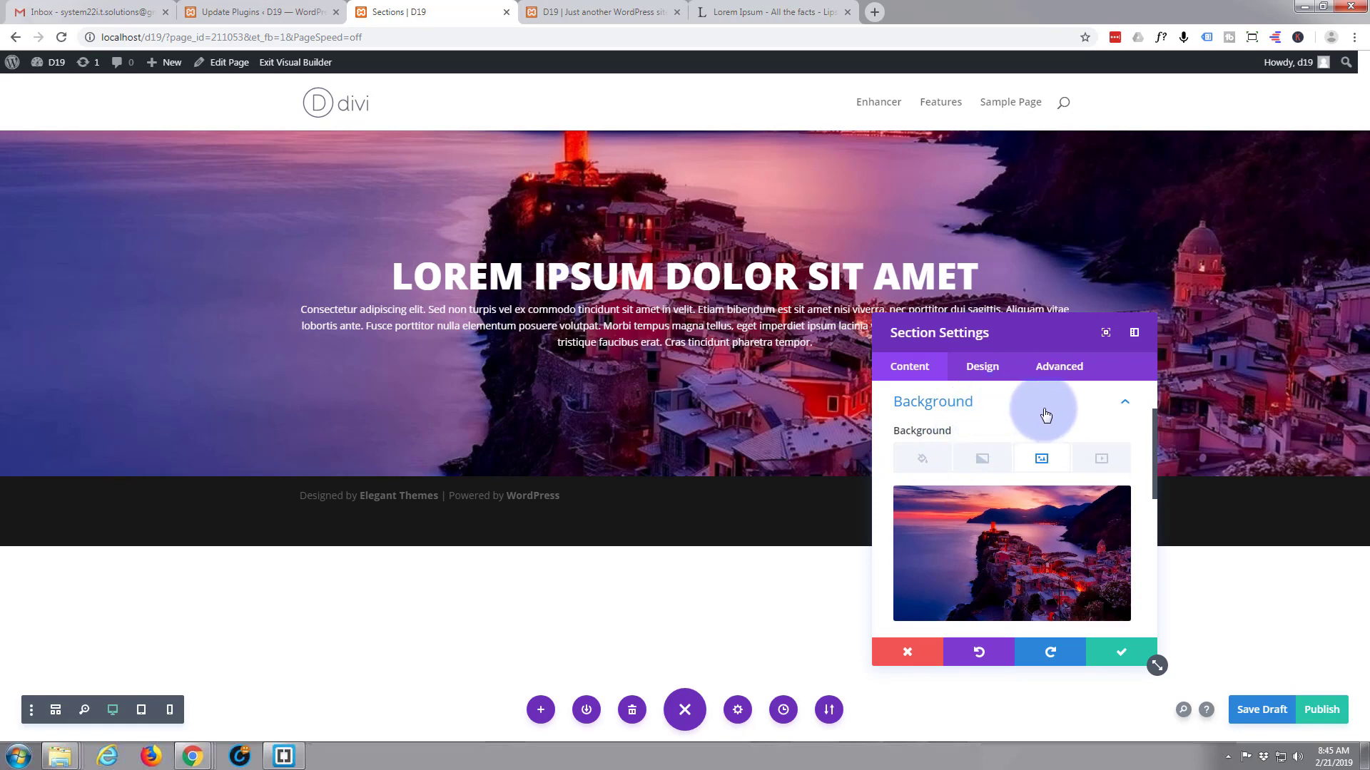
click(981, 371)
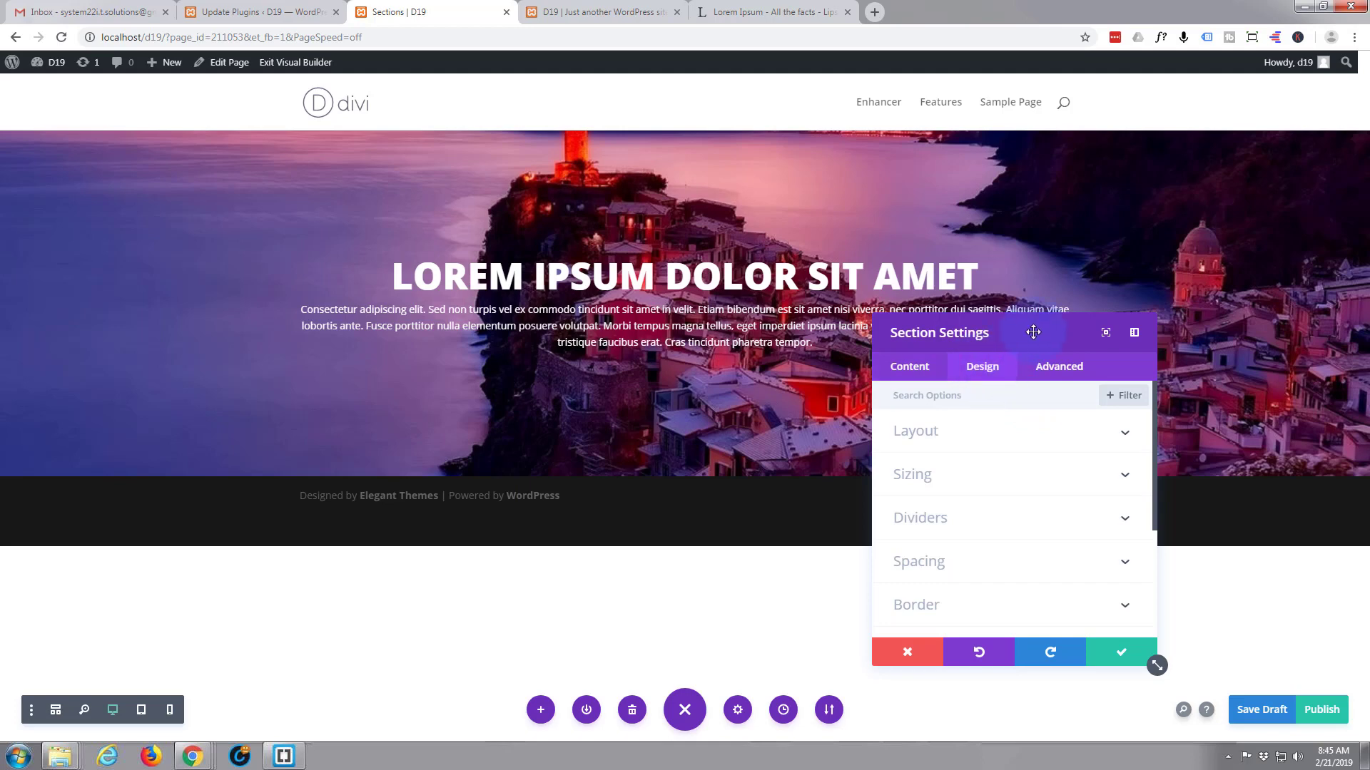
drag(1033, 333, 1057, 238)
scroll(1058, 343, down, 1)
scroll(1040, 368, down, 3)
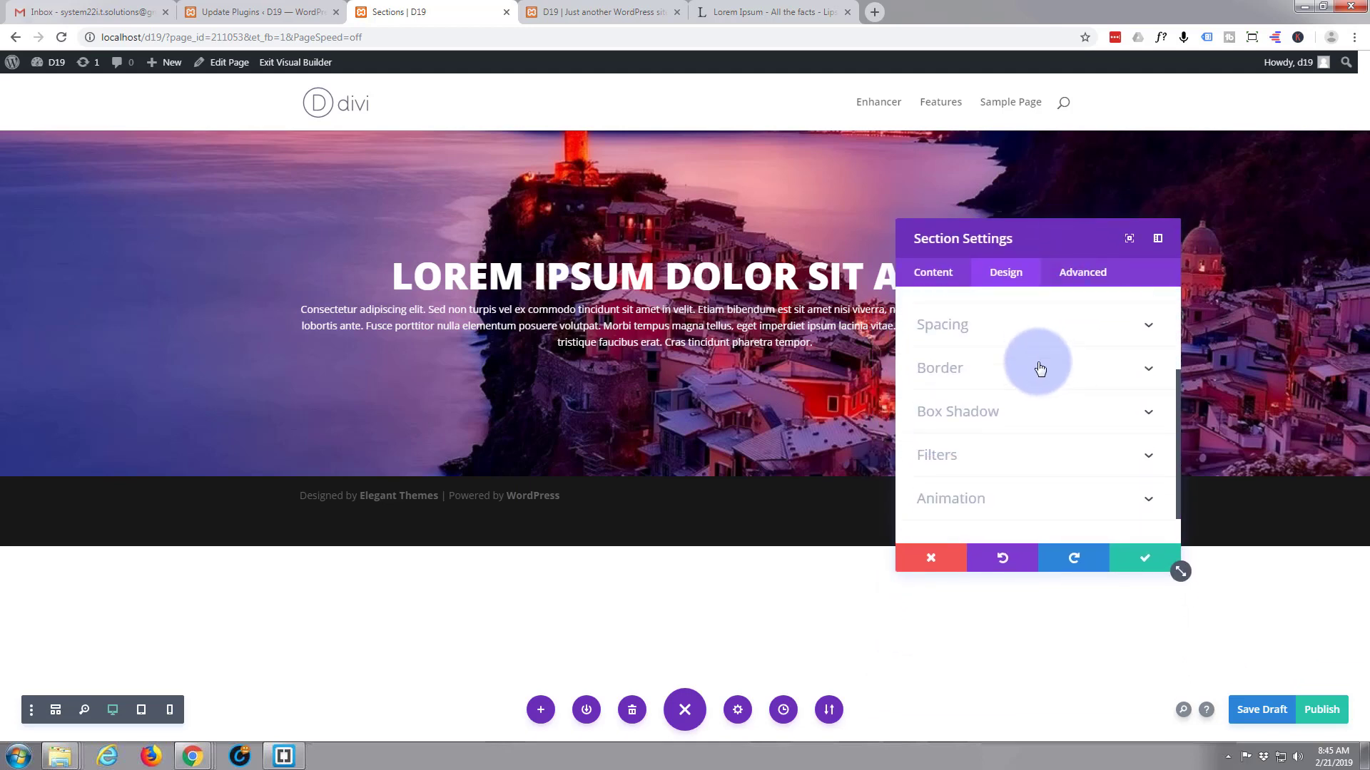
scroll(1040, 368, down, 2)
click(1012, 413)
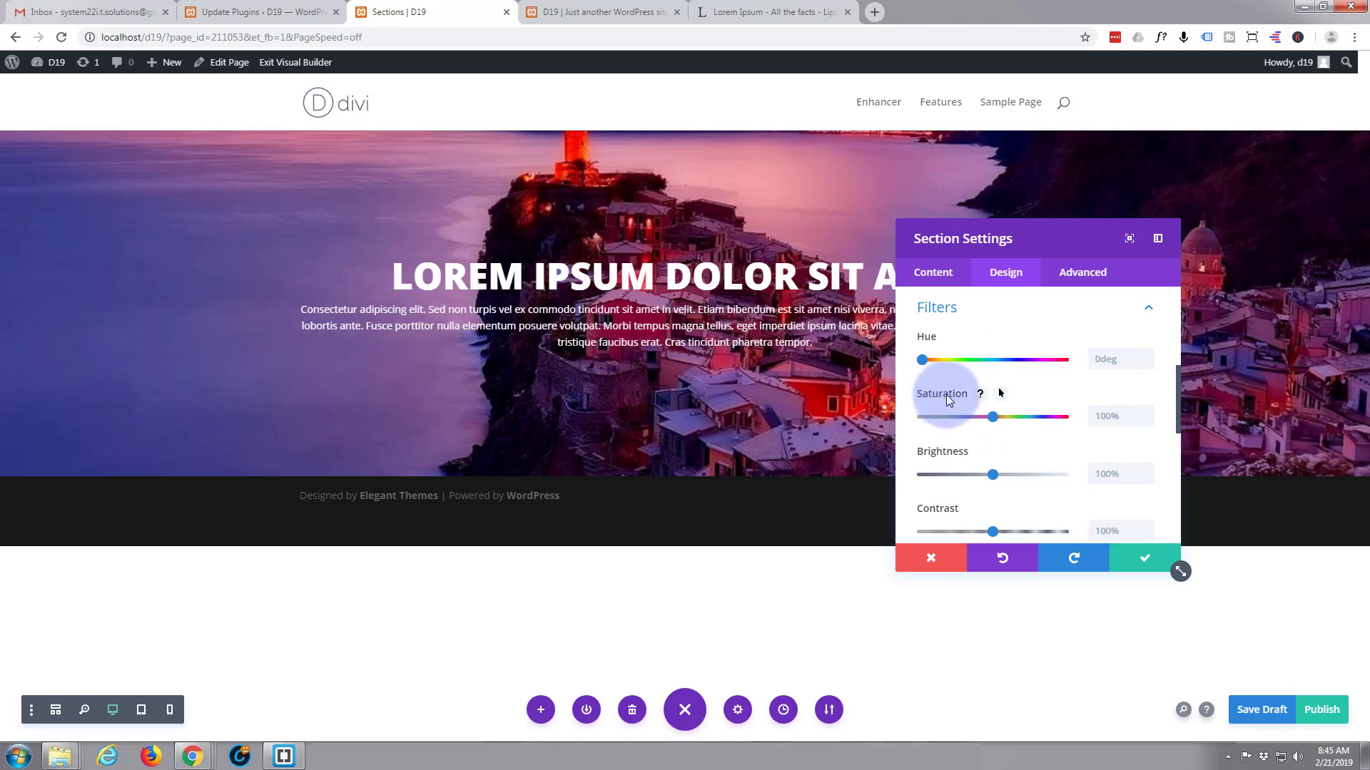
Enable hover options for the section's Saturation filter, set the hover saturation to 0%, and save the section settings.
click(1001, 395)
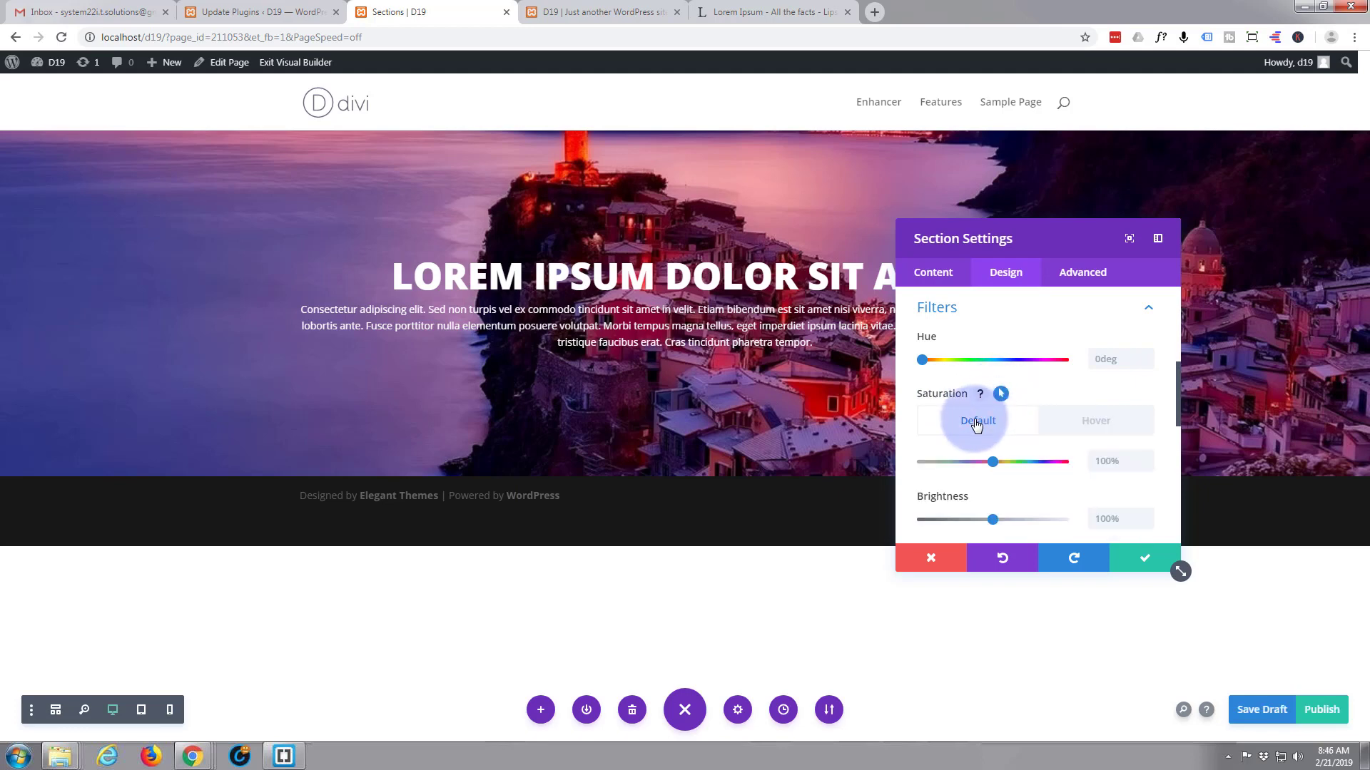
click(1096, 424)
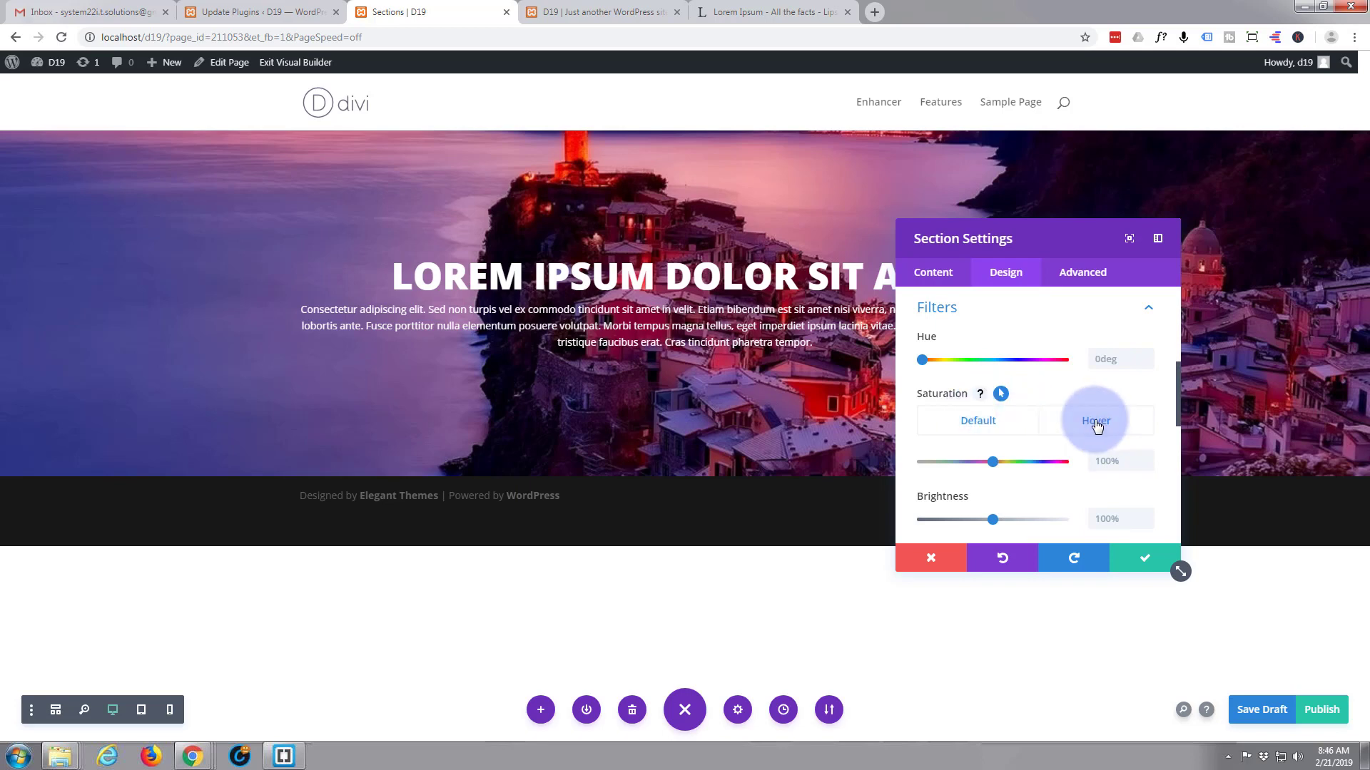
click(981, 426)
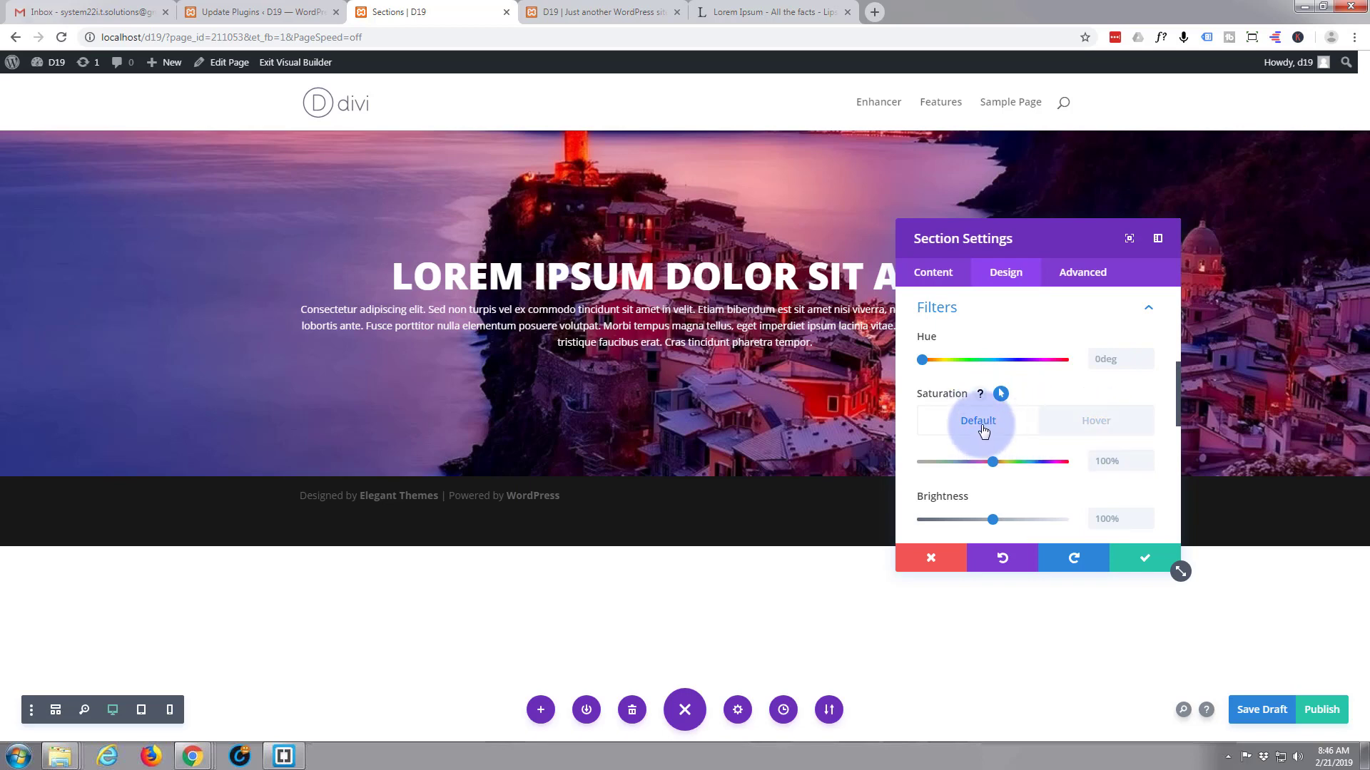
click(1085, 423)
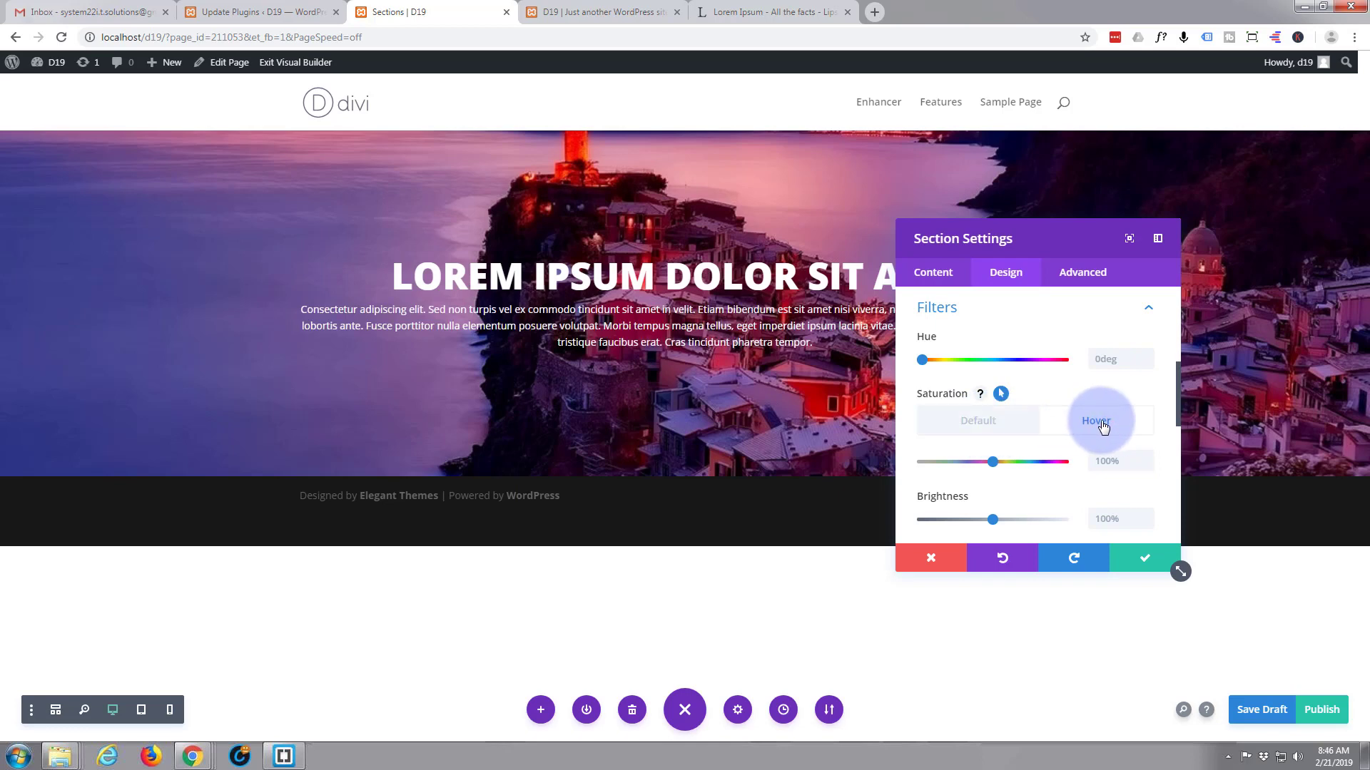
click(993, 464)
drag(993, 461, 940, 462)
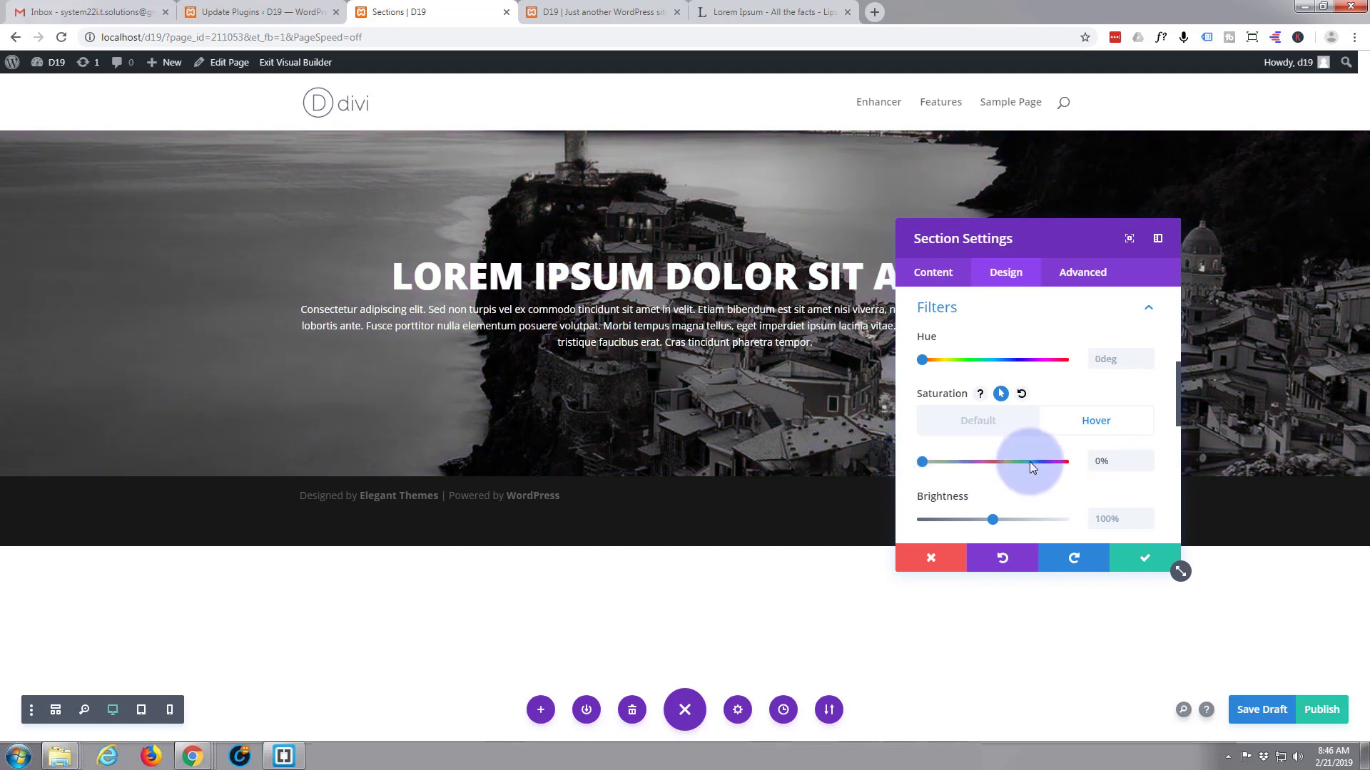
click(1144, 564)
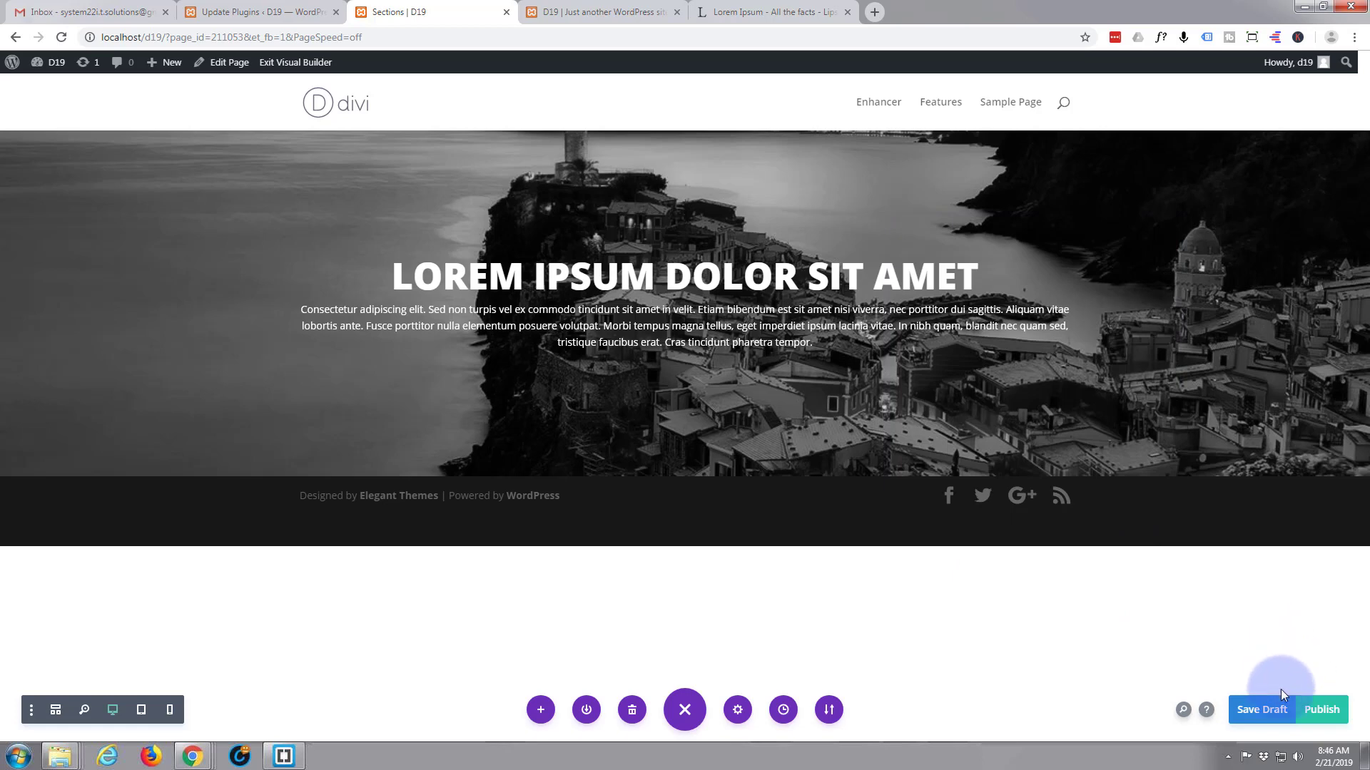
Publish the page and exit the Visual Builder to view the live page.
click(1321, 714)
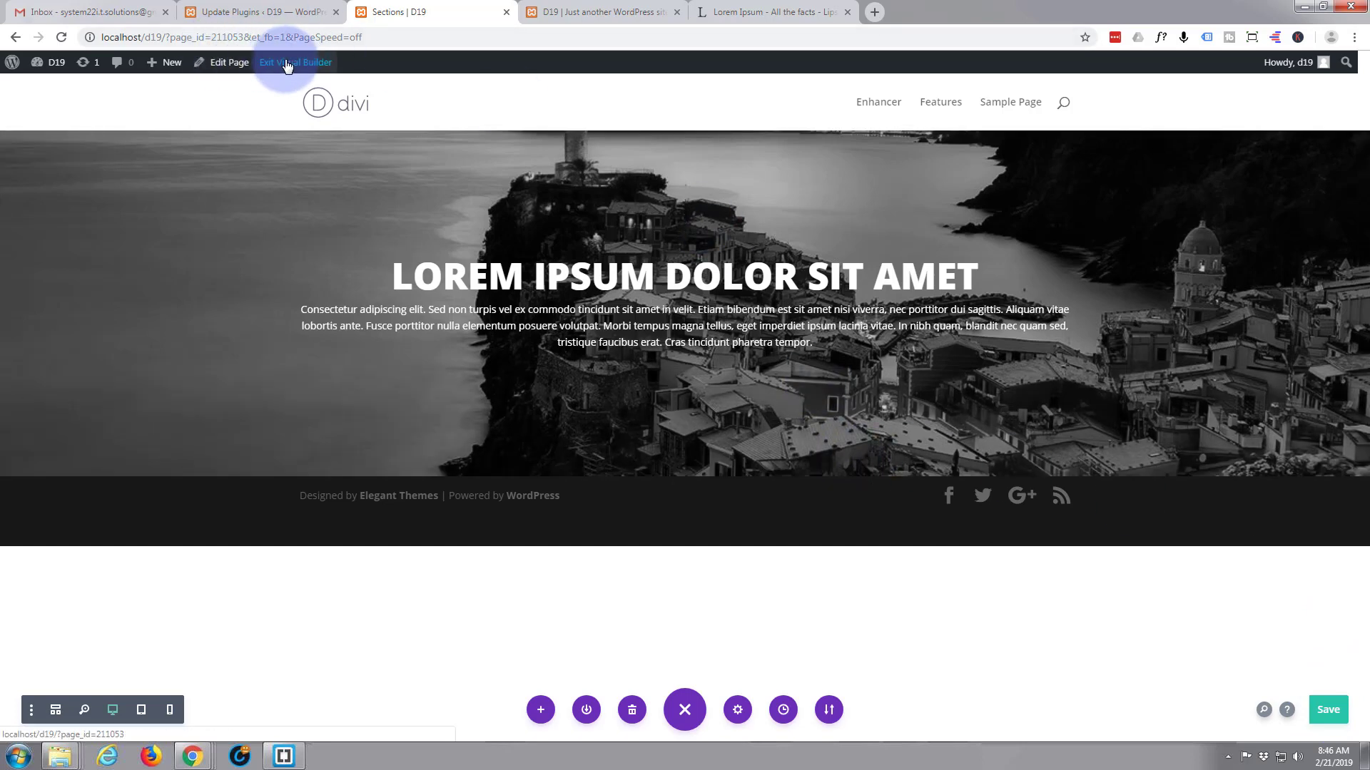
click(288, 64)
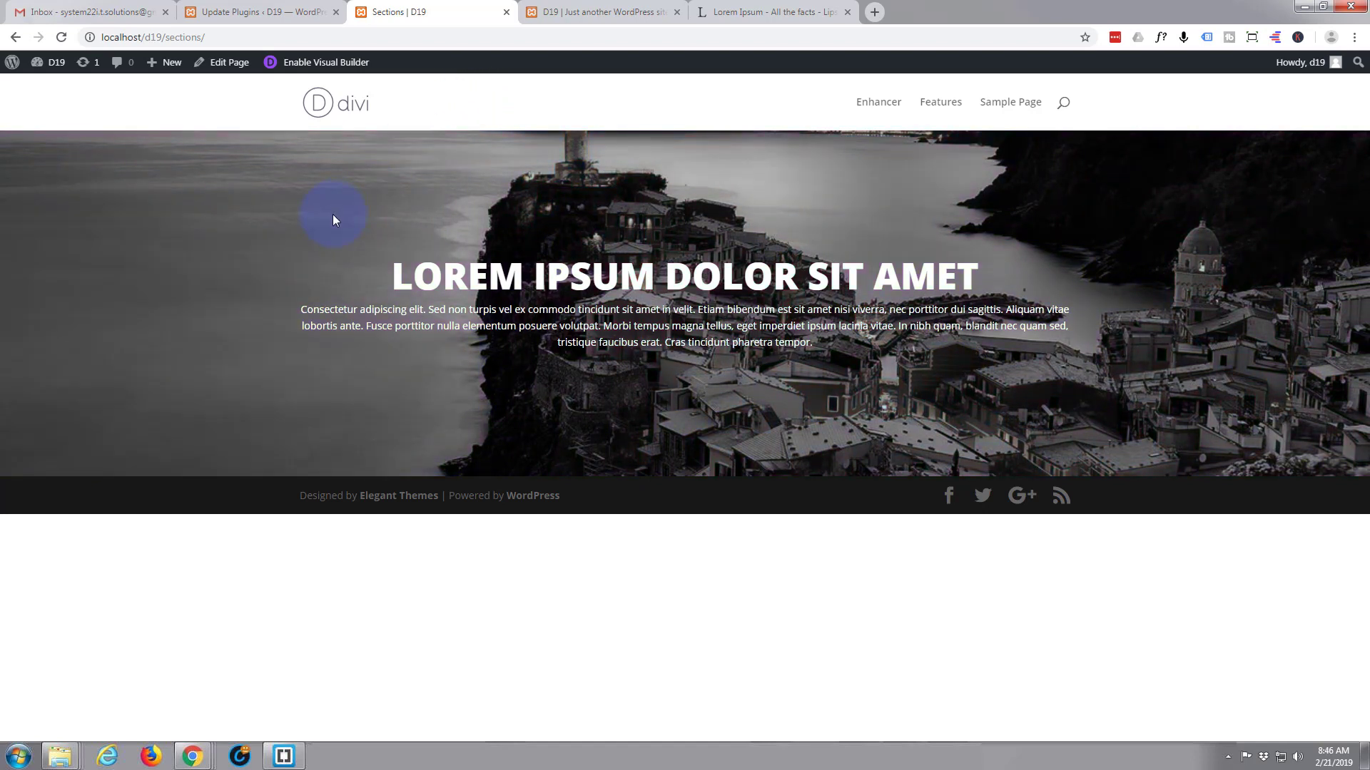
Reopen the page in the Visual Builder and add a regular section below the image section without inserting a row.
click(311, 66)
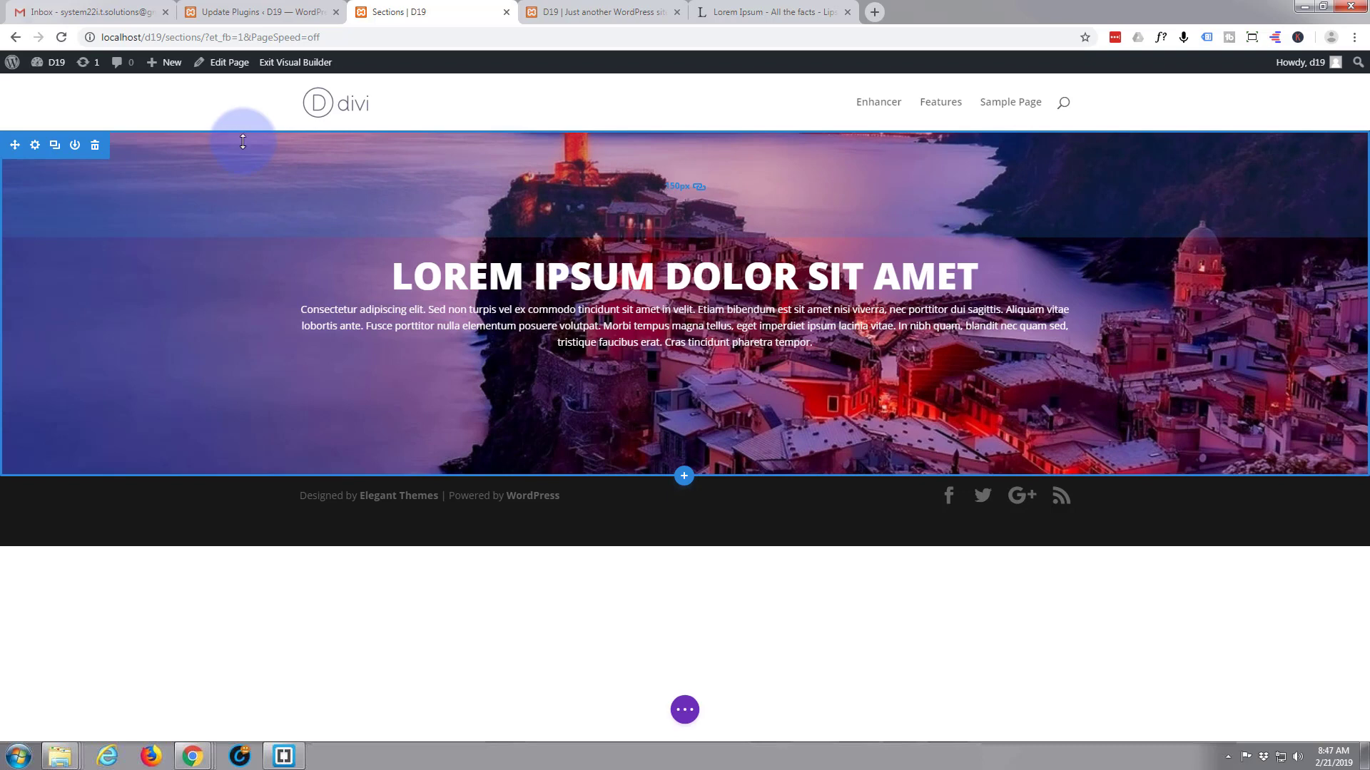
click(685, 477)
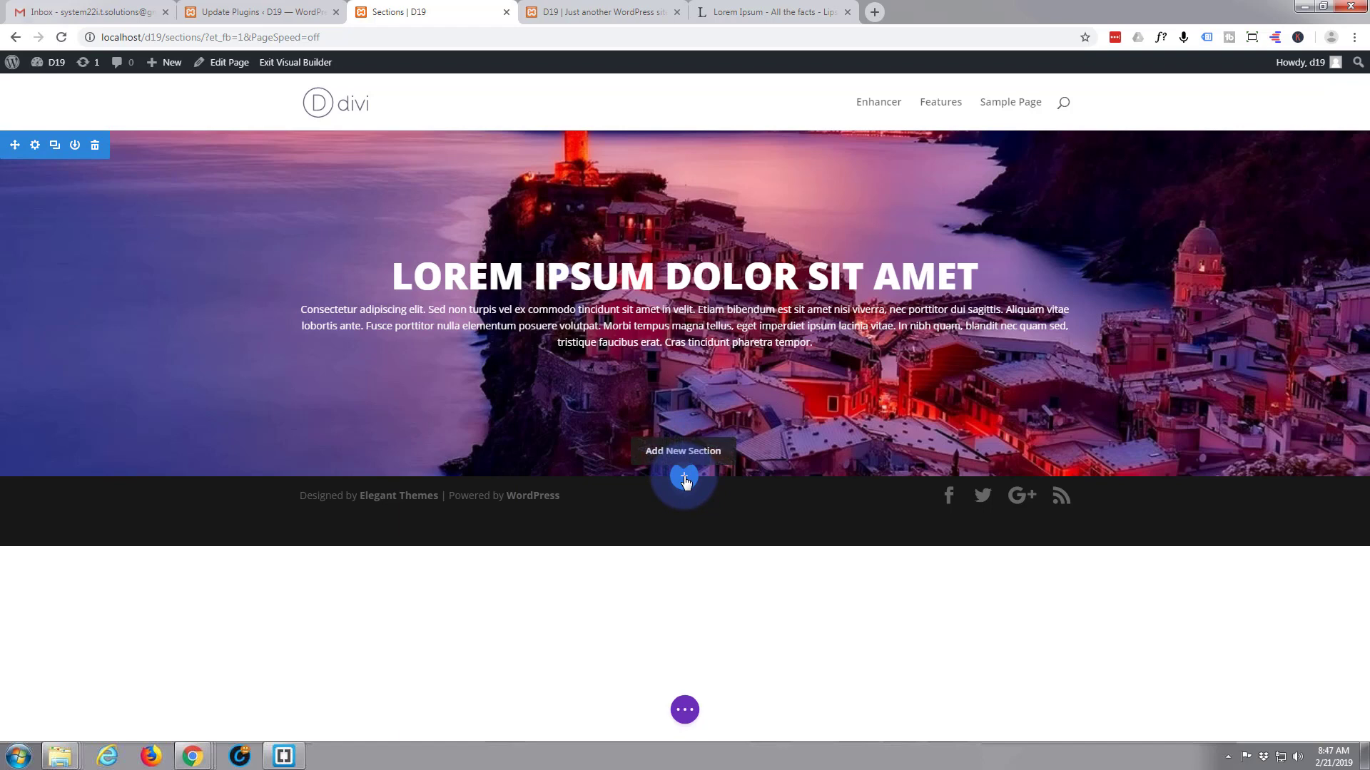
click(685, 478)
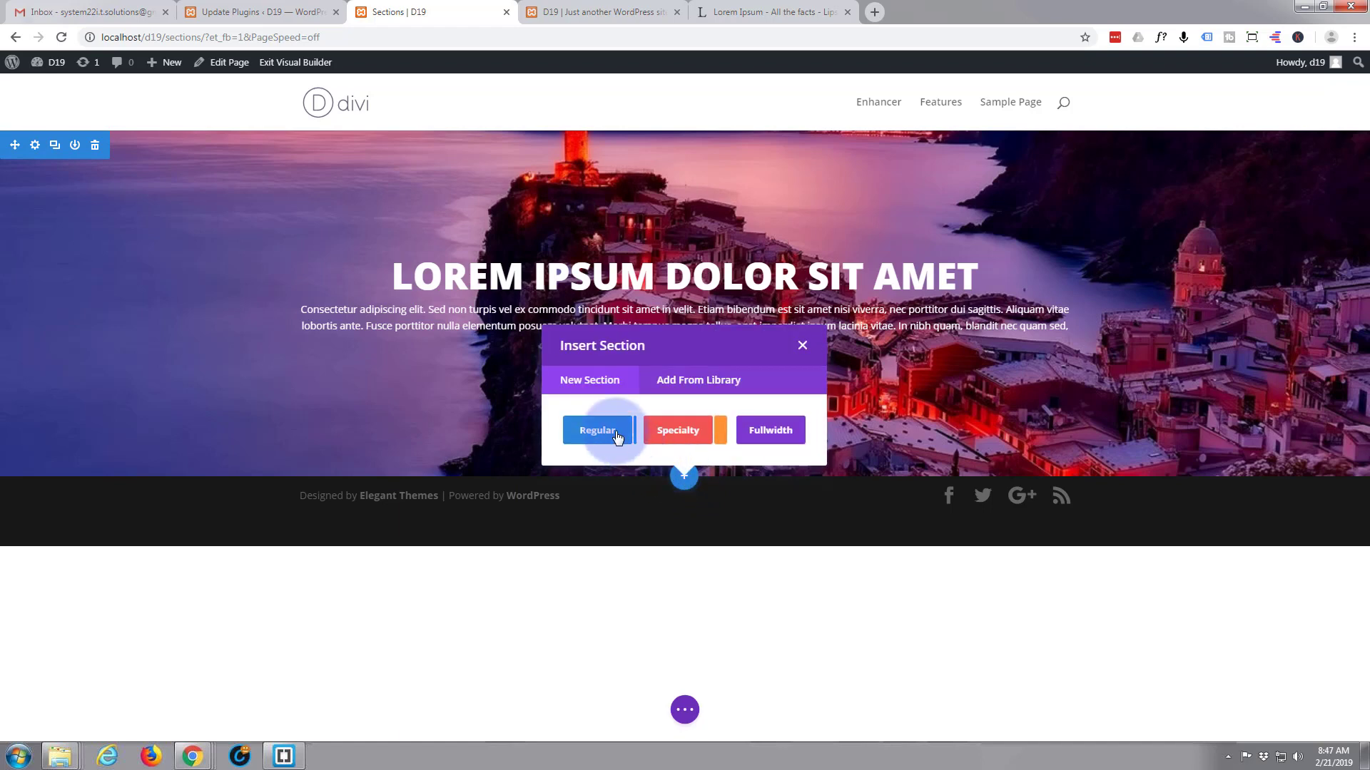
click(617, 436)
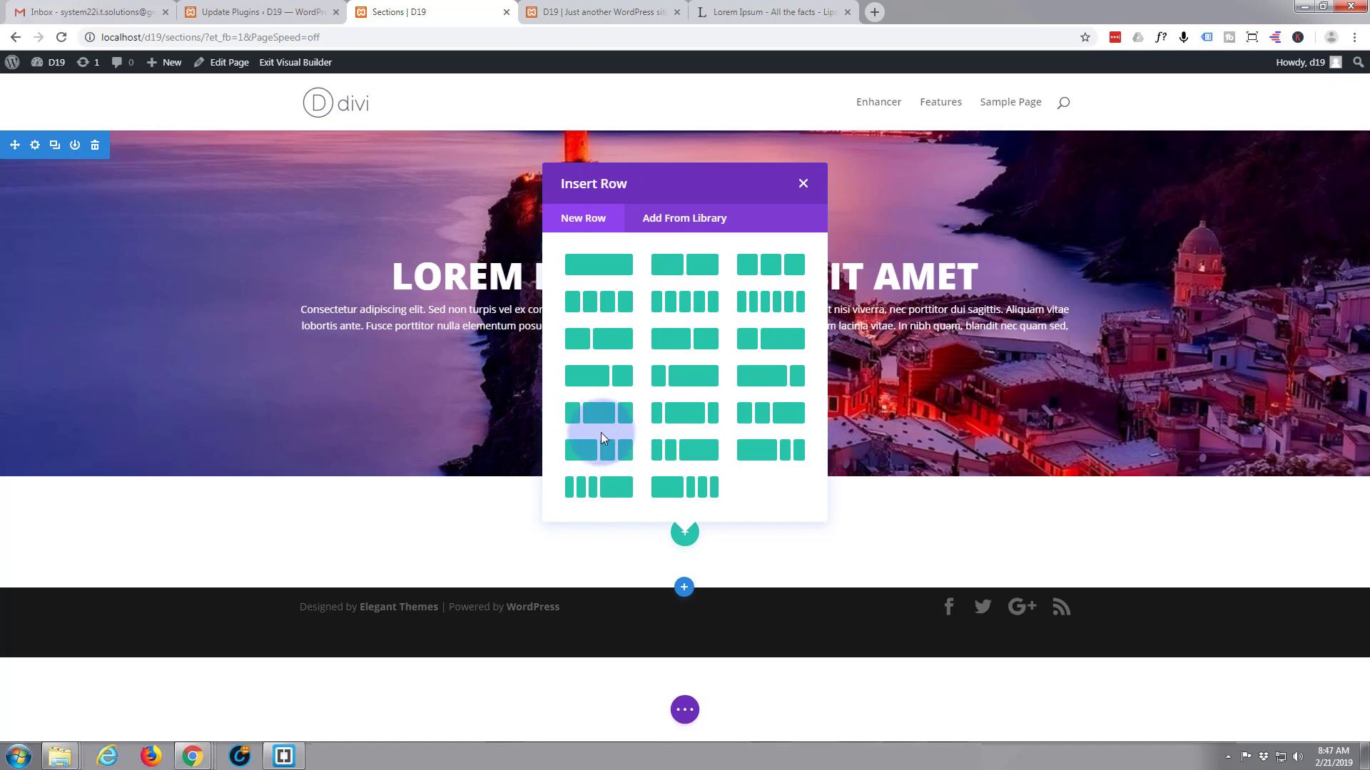
click(804, 184)
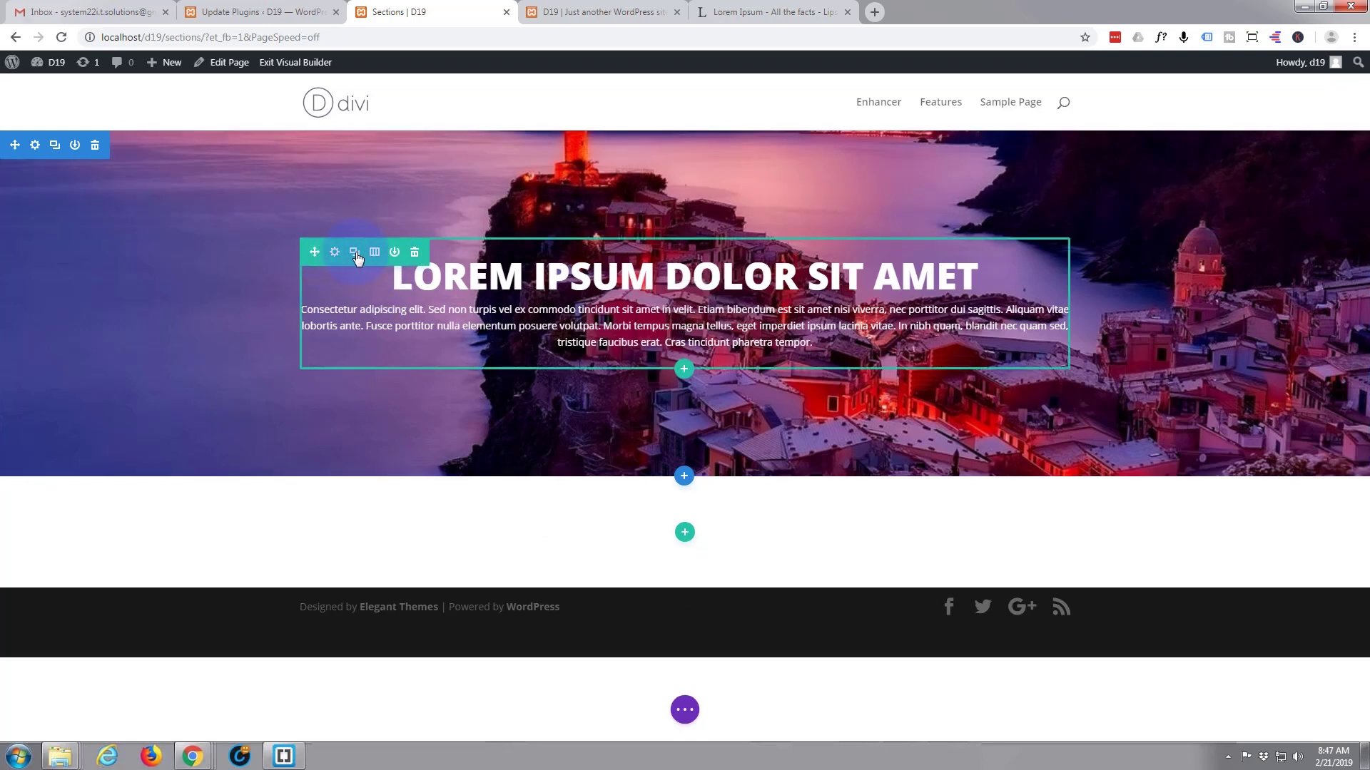
Duplicate the image section's text row and move the copy into the empty section below.
click(354, 253)
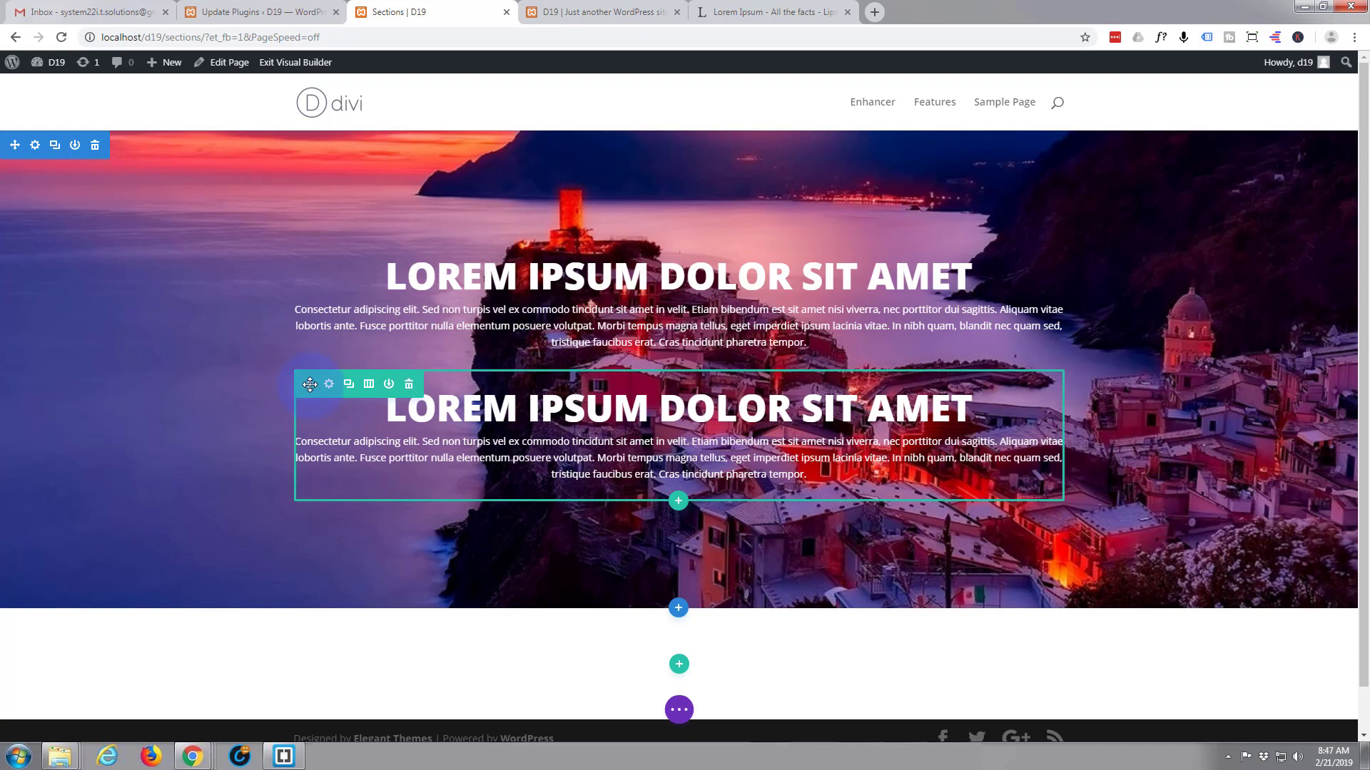
drag(311, 384, 379, 550)
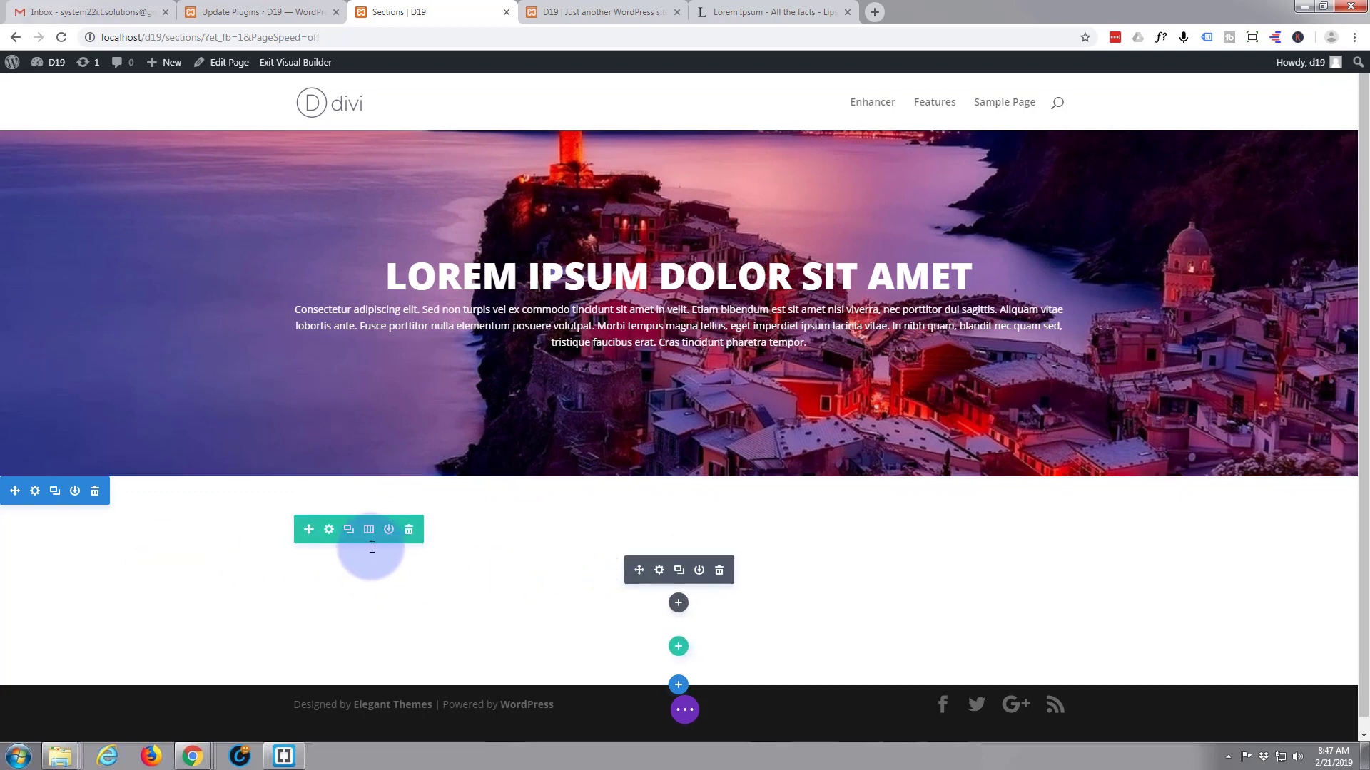
Set the copied Text module's text color to Dark in its design settings and save the module.
click(660, 572)
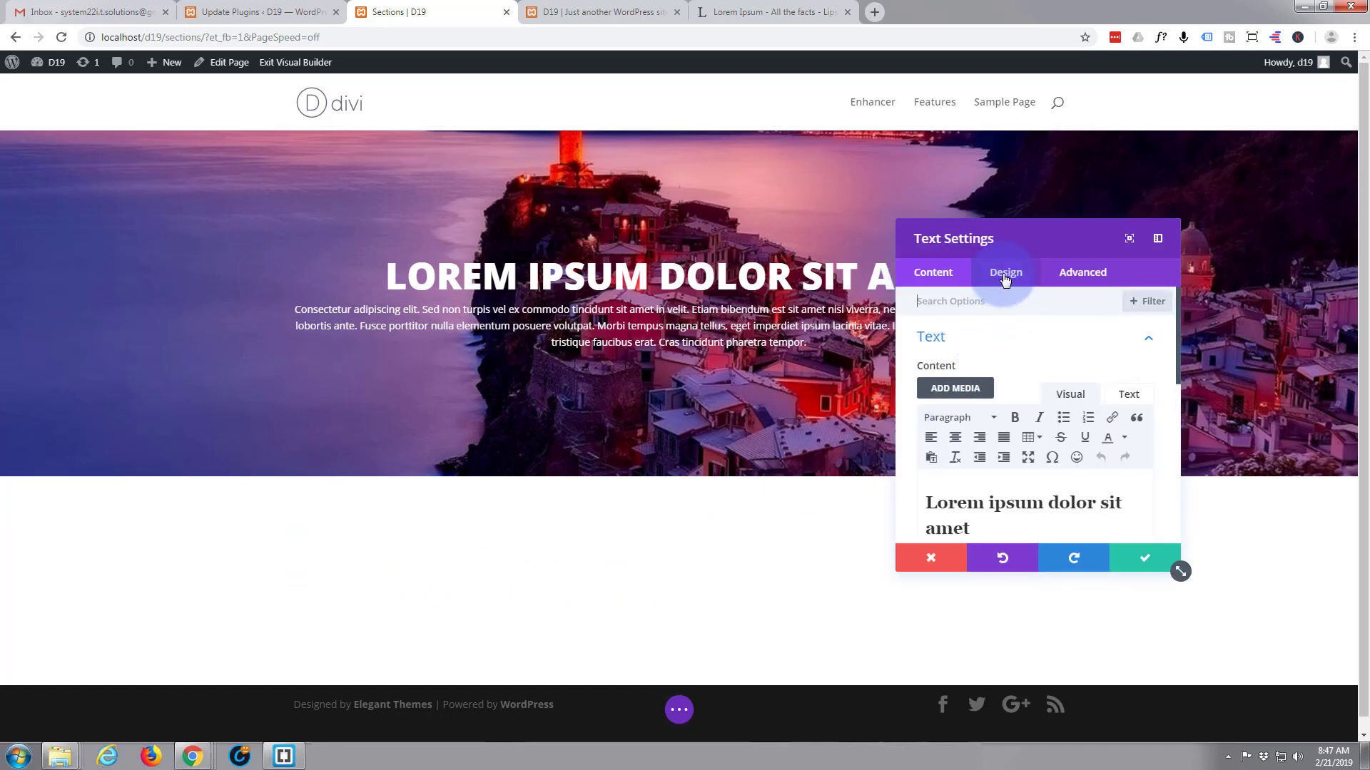
click(1005, 288)
click(1013, 349)
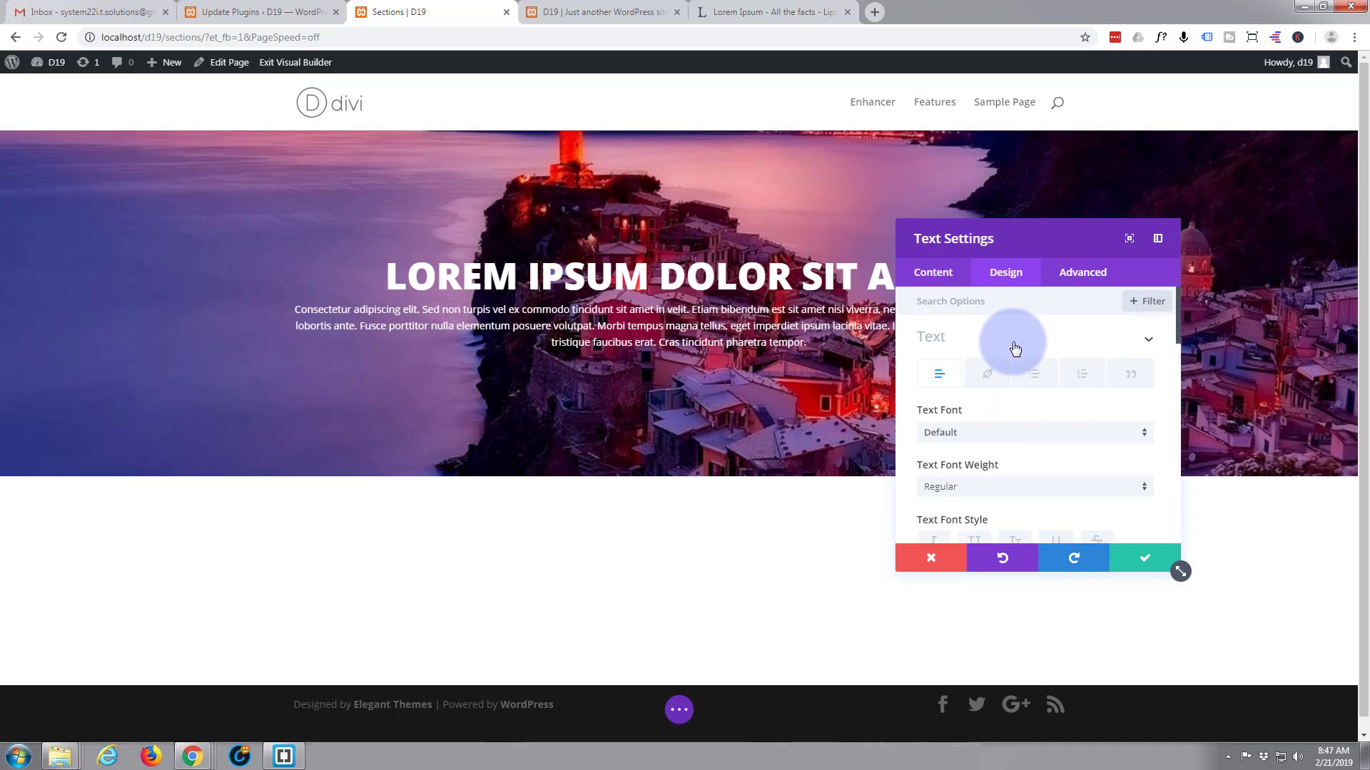
scroll(1028, 367, down, 3)
scroll(1038, 375, down, 6)
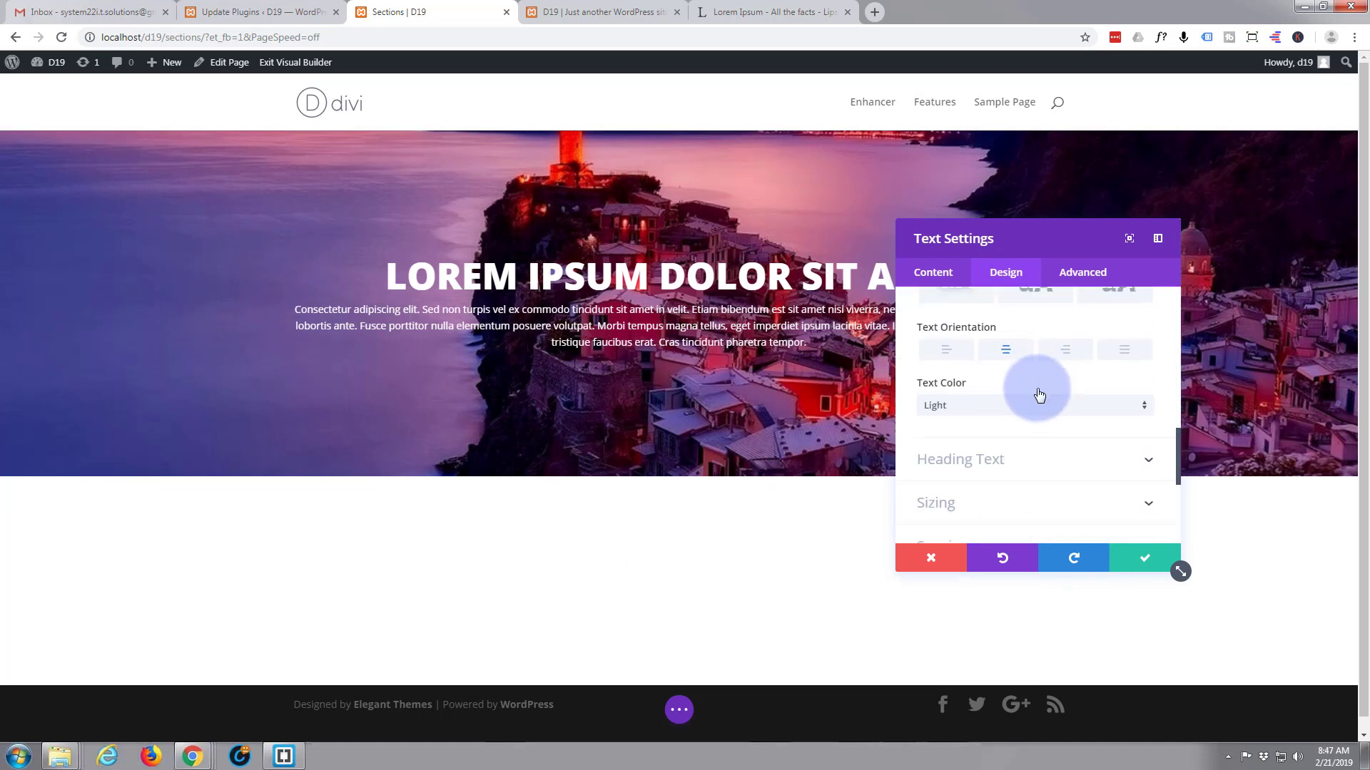
click(1144, 405)
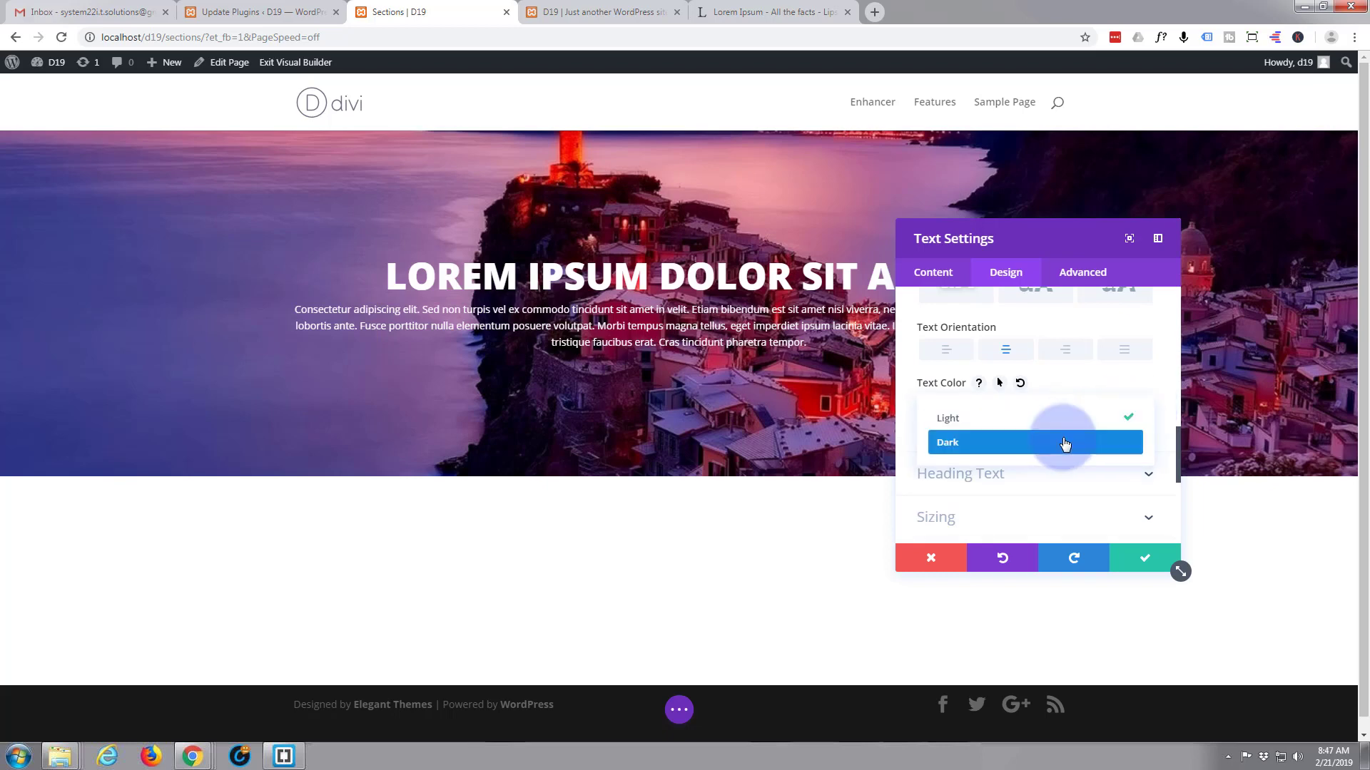
click(1065, 443)
click(1147, 571)
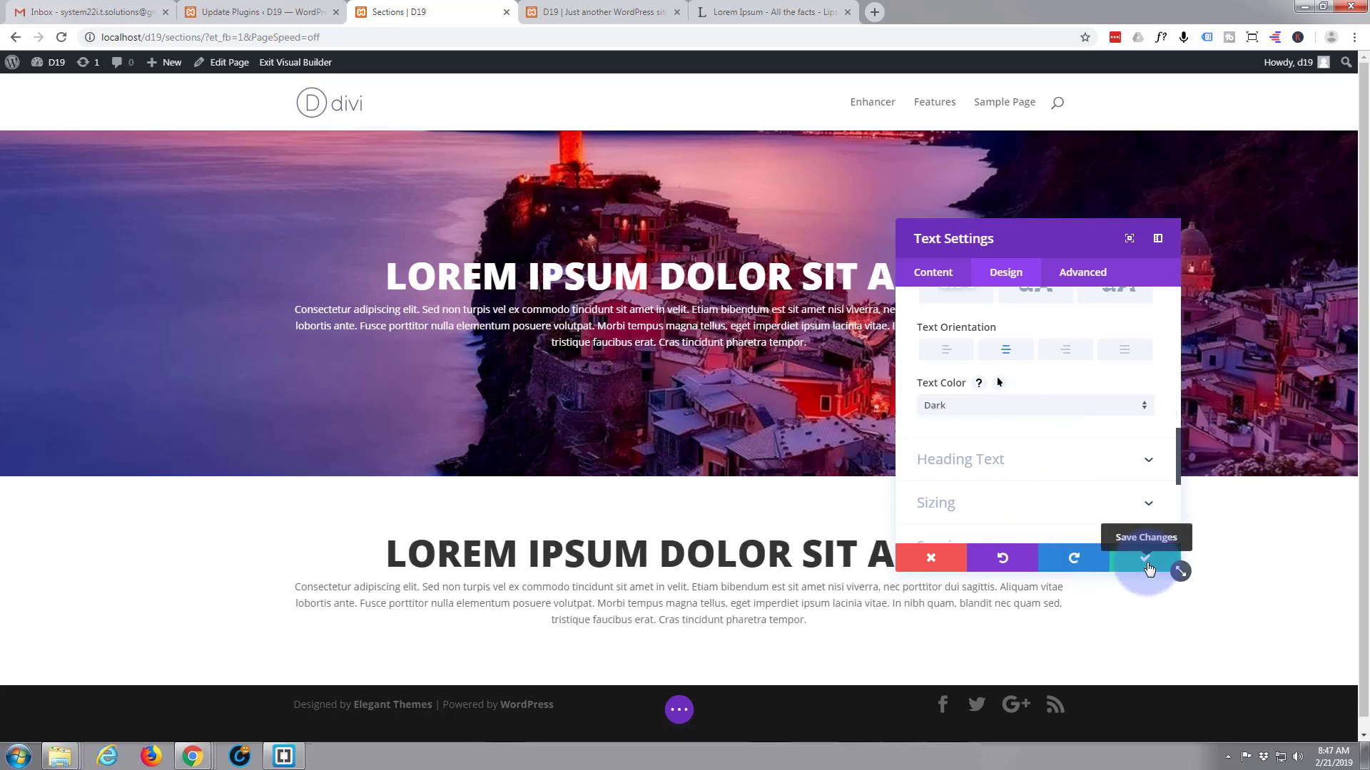
click(1147, 568)
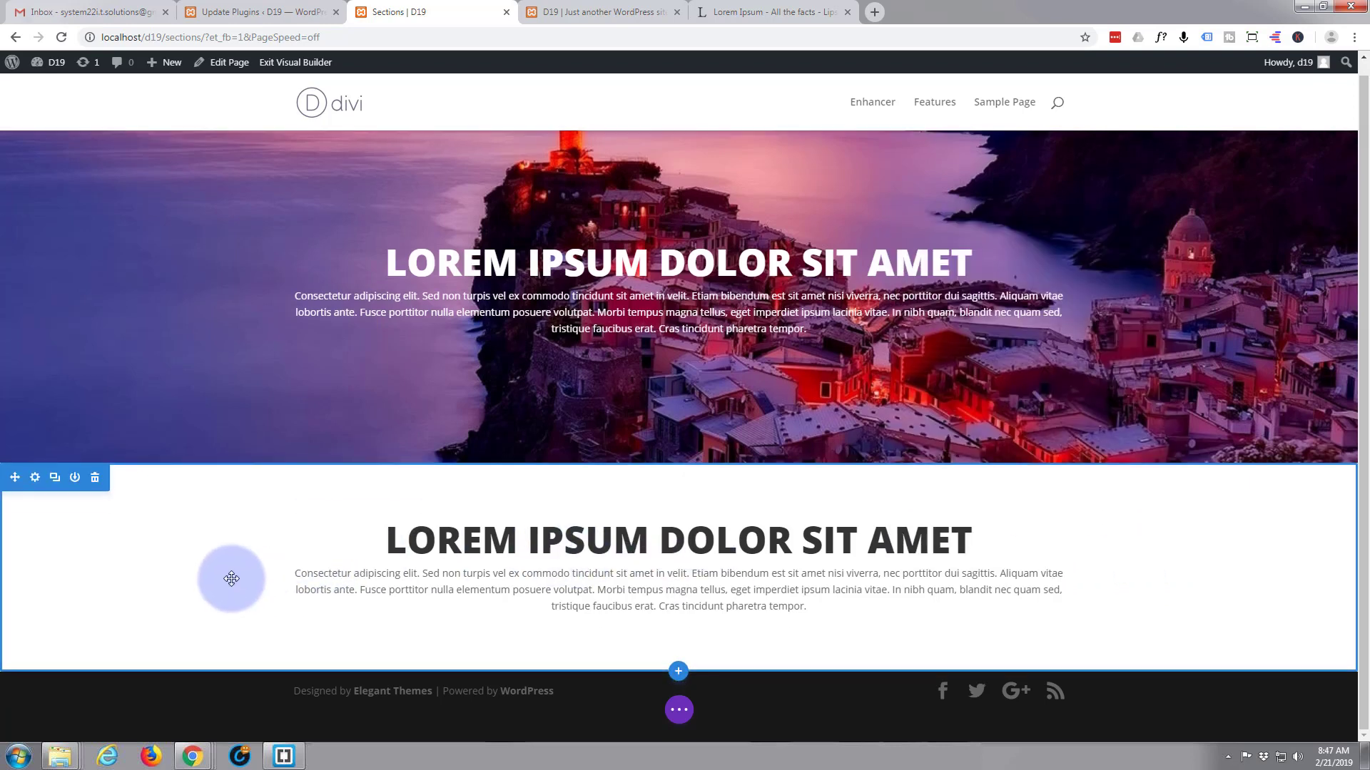
Open the second section's settings and set its custom top and bottom padding to a linked 100px.
click(35, 478)
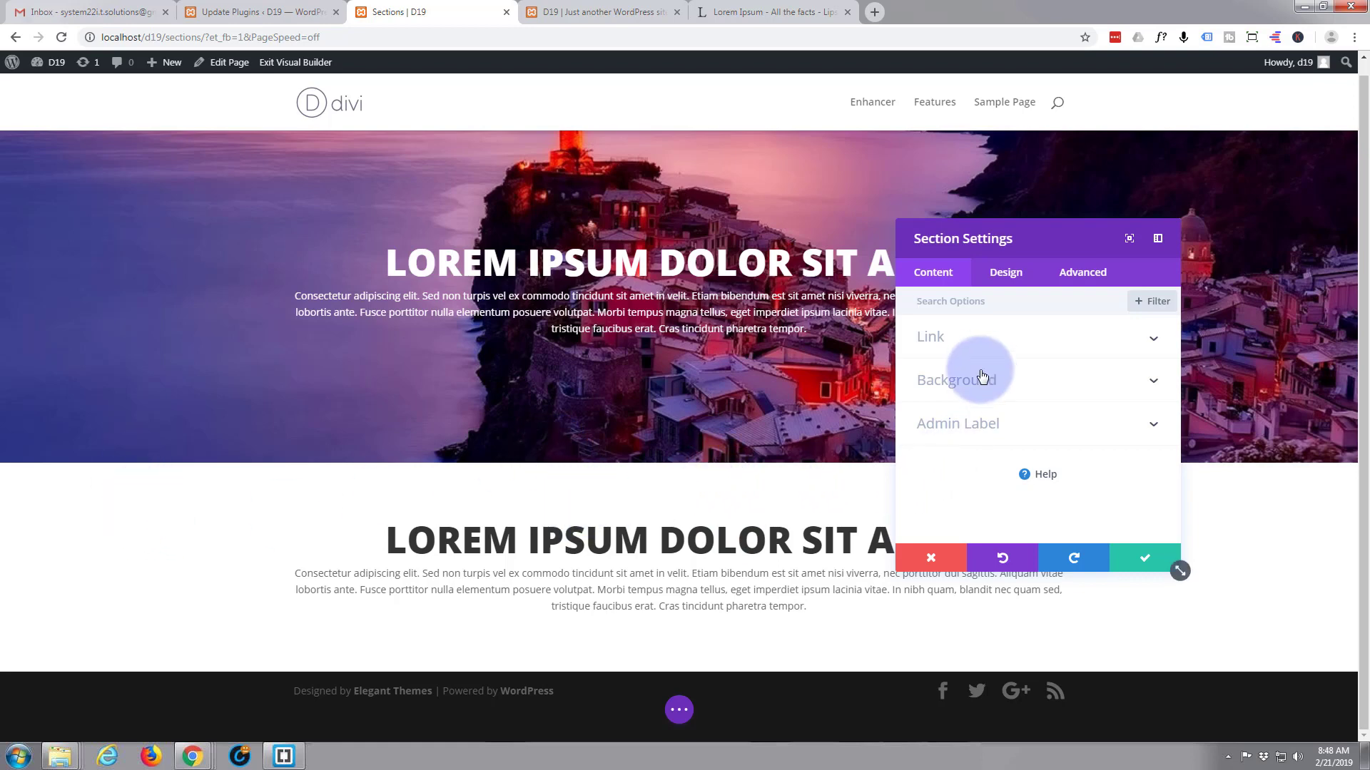
click(1018, 286)
click(1002, 482)
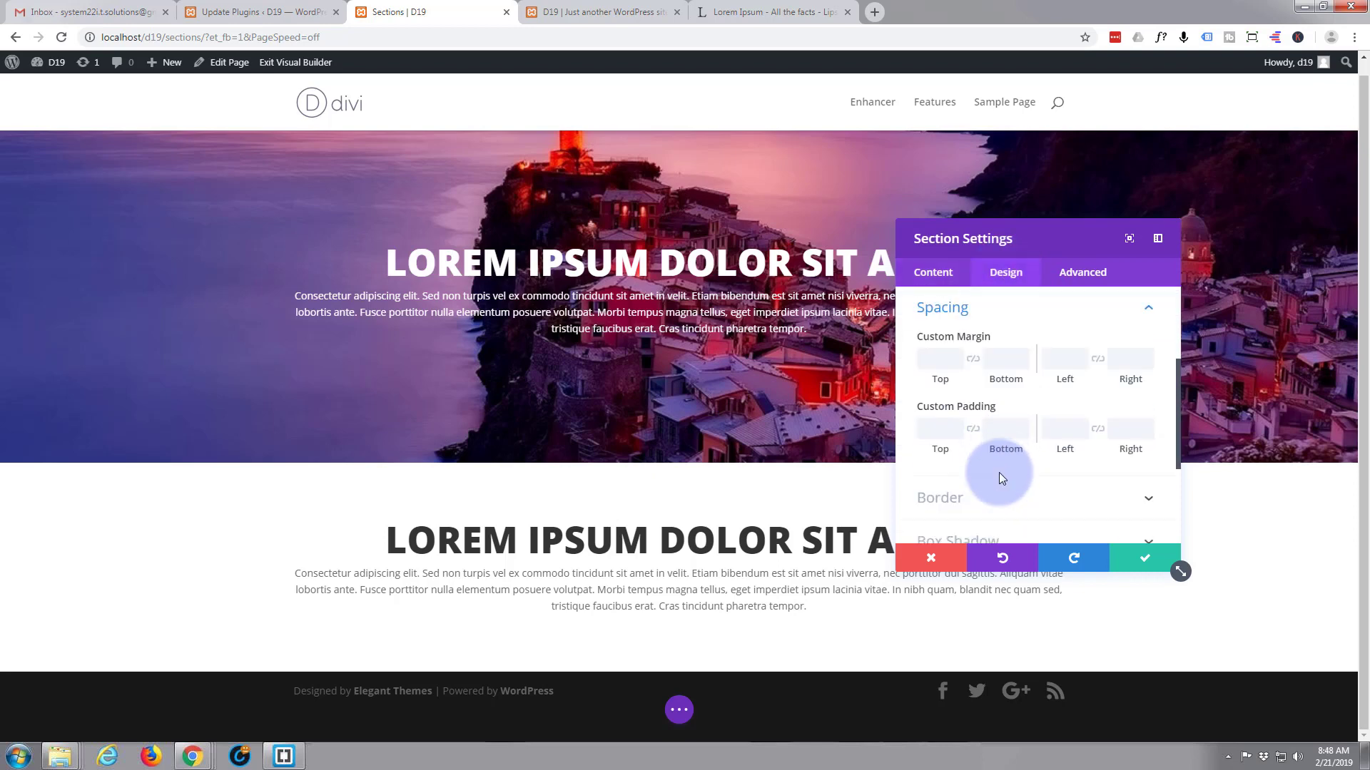
click(929, 426)
text(100px)
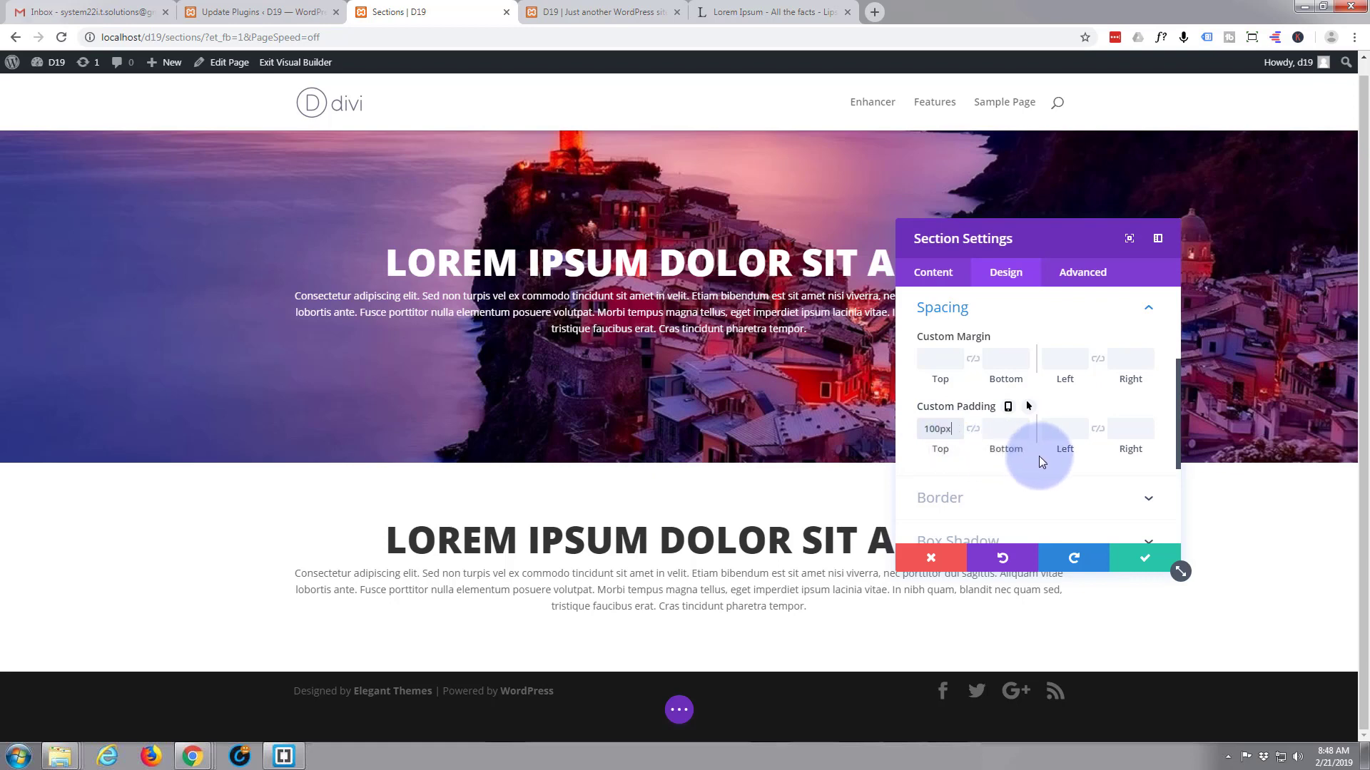
click(973, 431)
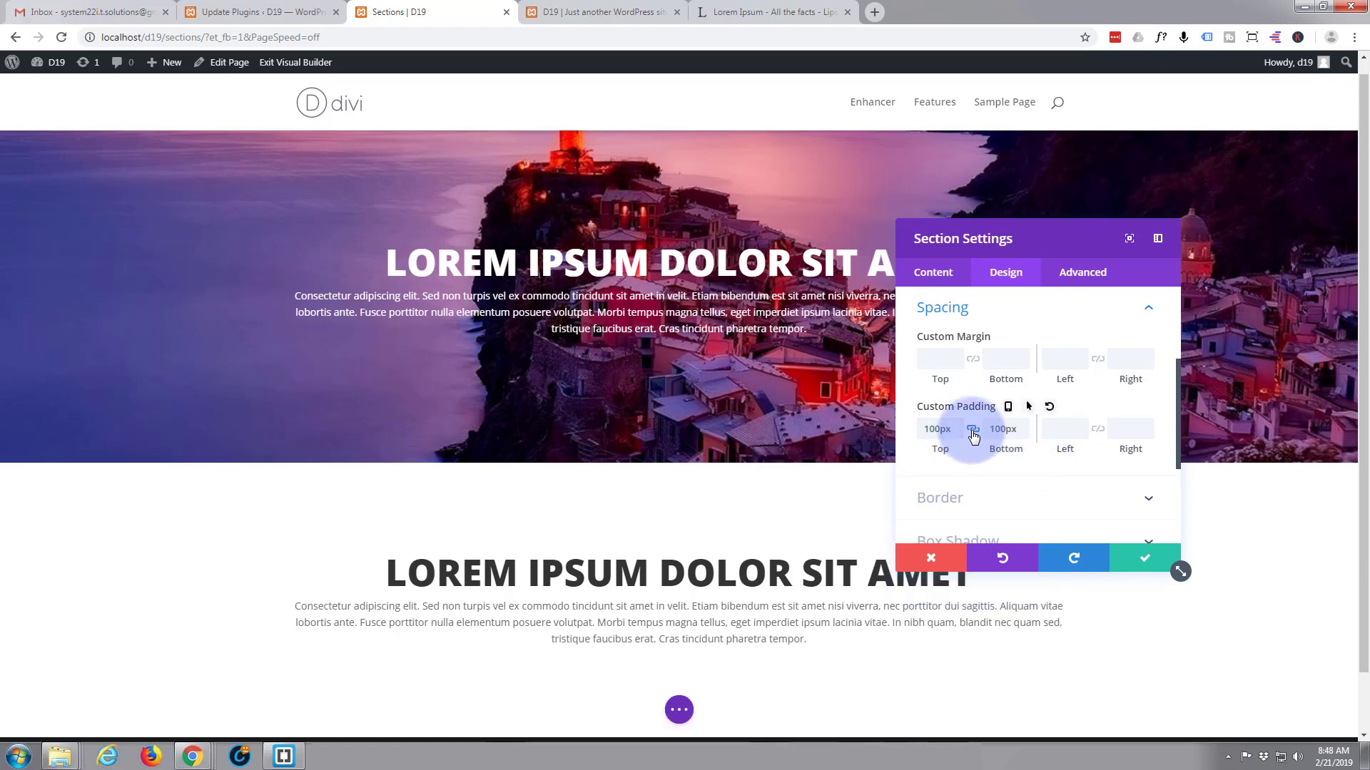
scroll(697, 427, down, 1)
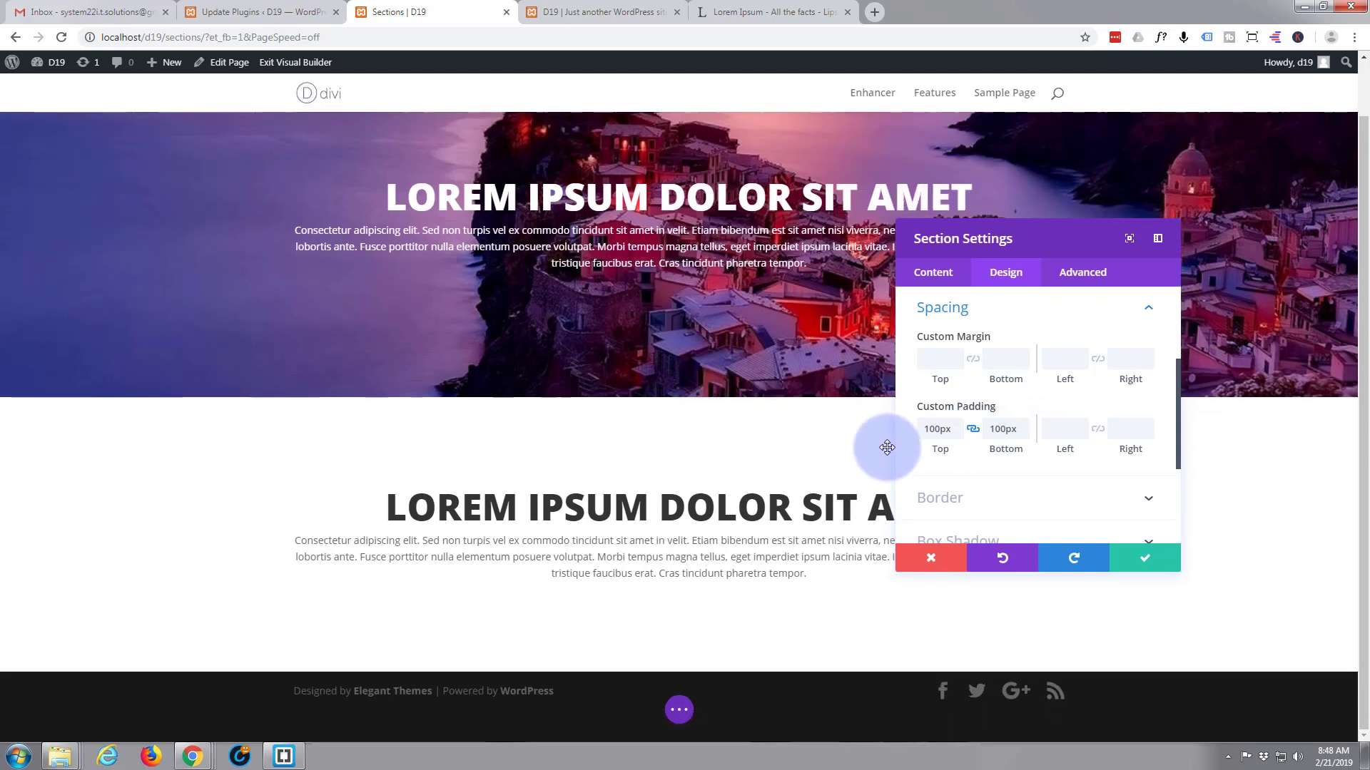
Add a background gradient to the second section.
click(940, 284)
click(980, 382)
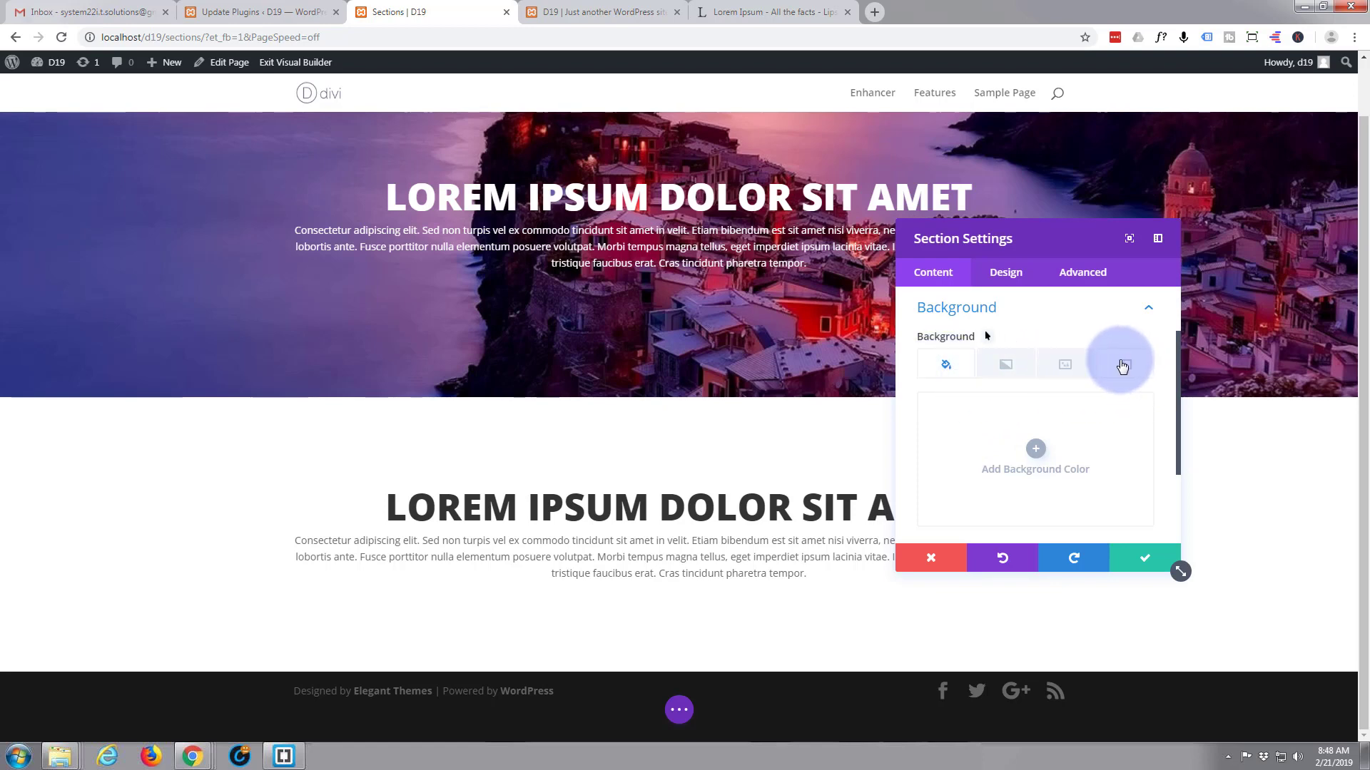
click(1012, 367)
click(1036, 448)
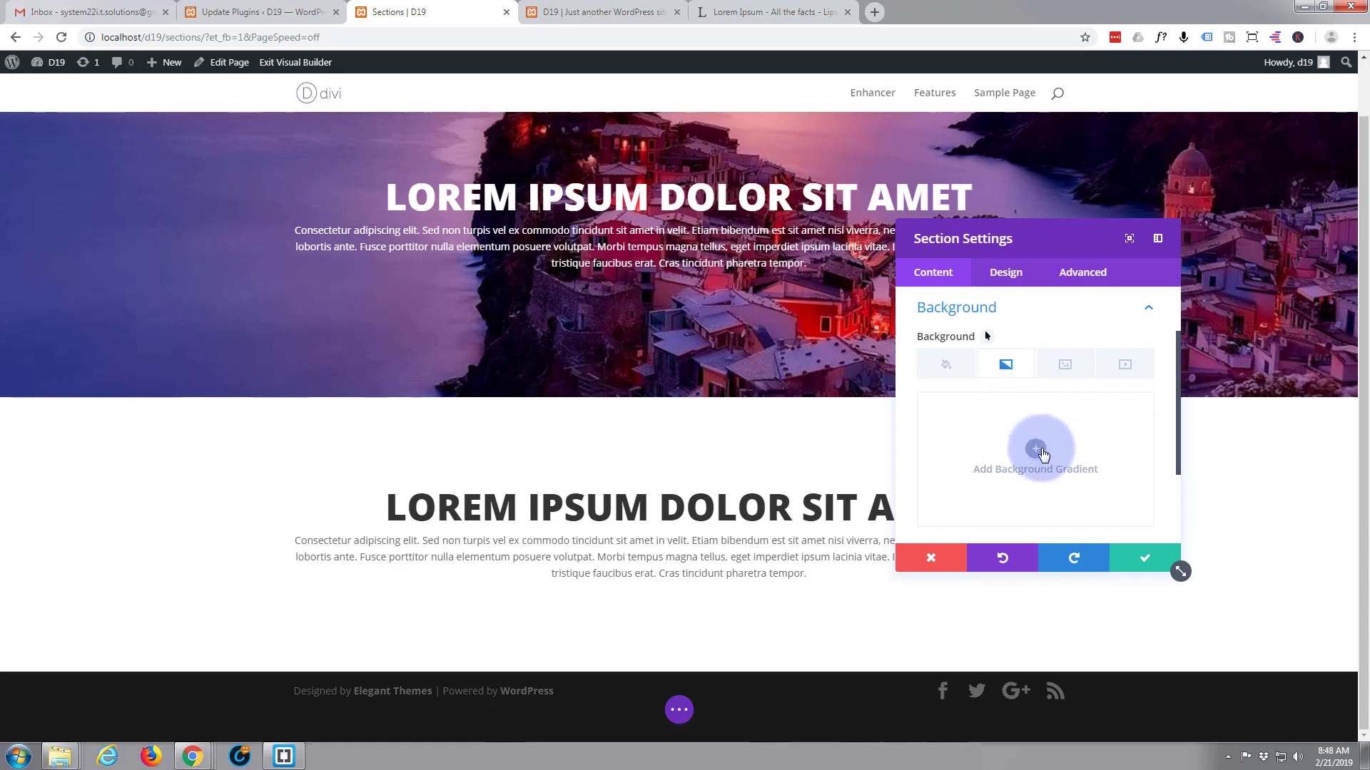
Set the gradient's first color to a semi-transparent cyan, rgba(0,225,255,0.53).
scroll(1073, 476, down, 2)
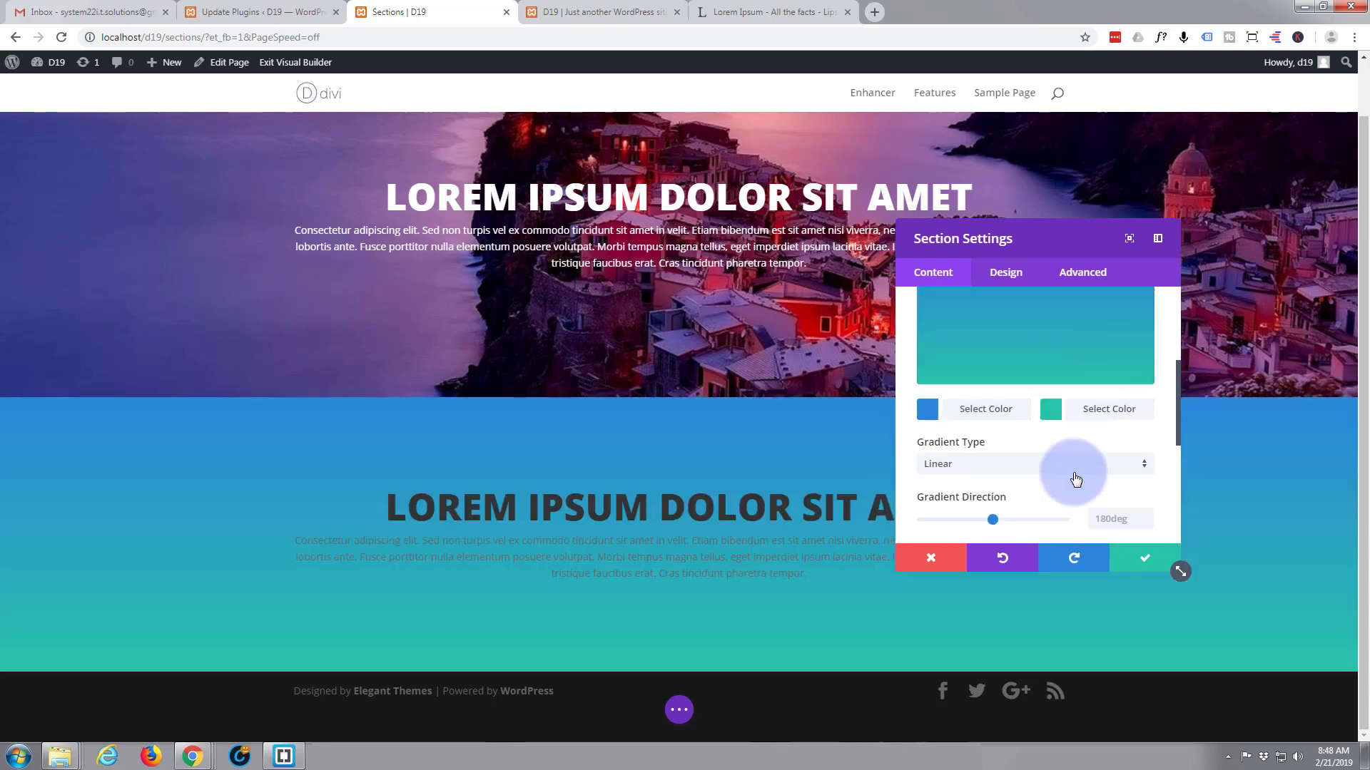
scroll(1076, 476, up, 1)
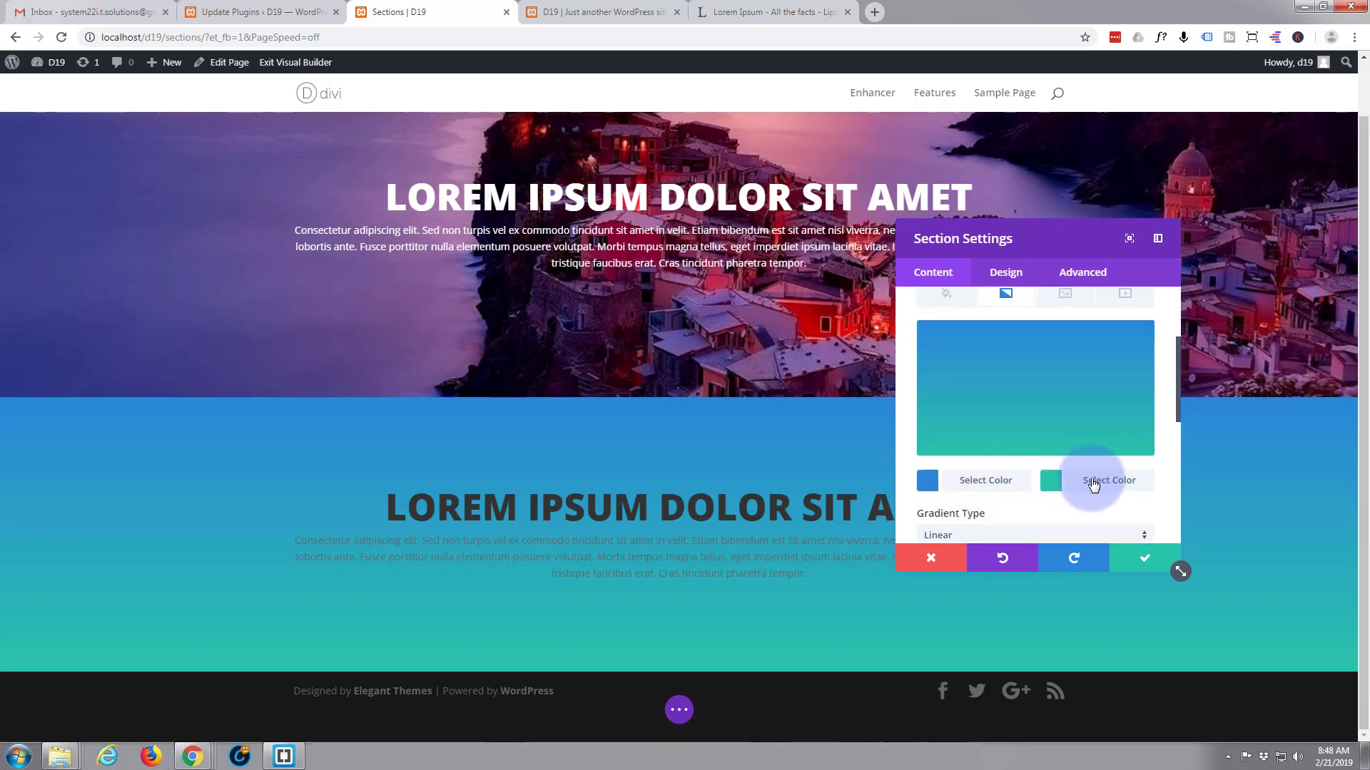
click(998, 482)
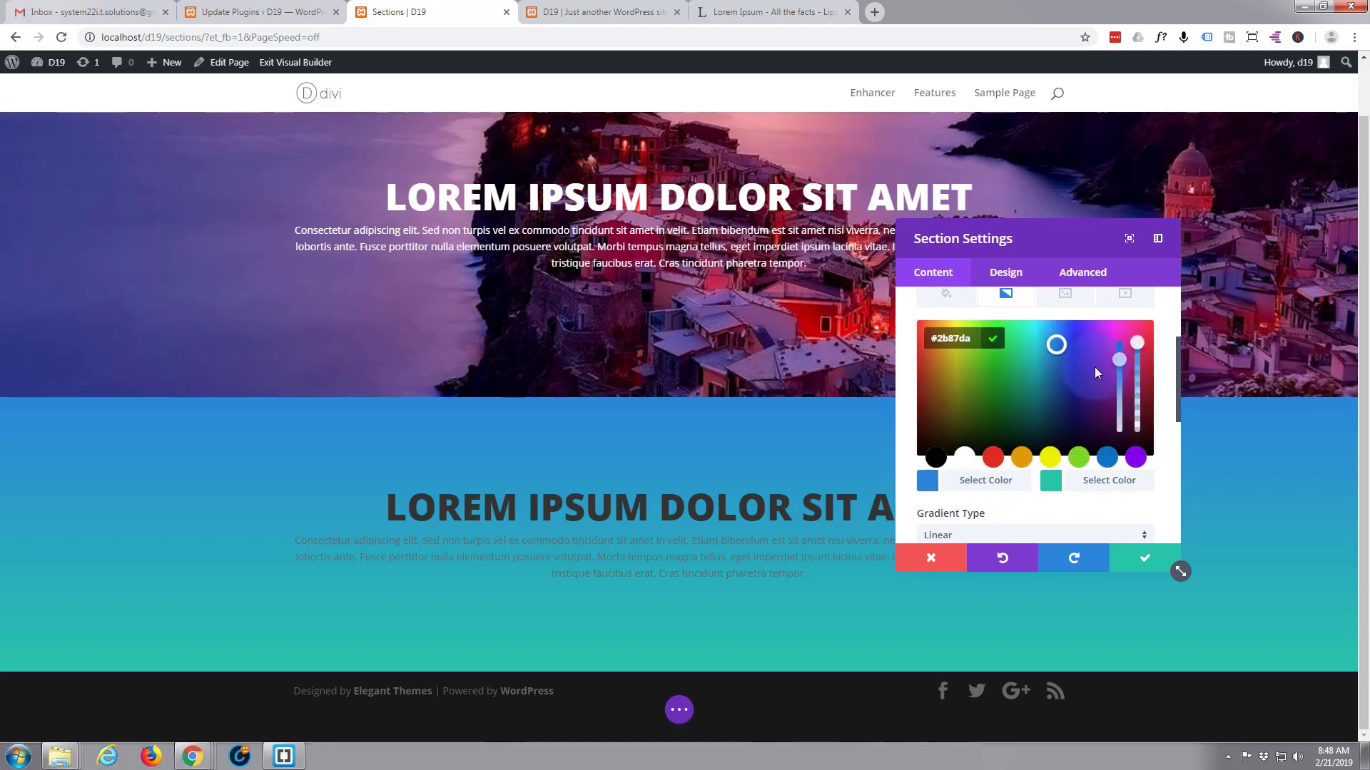
click(1055, 342)
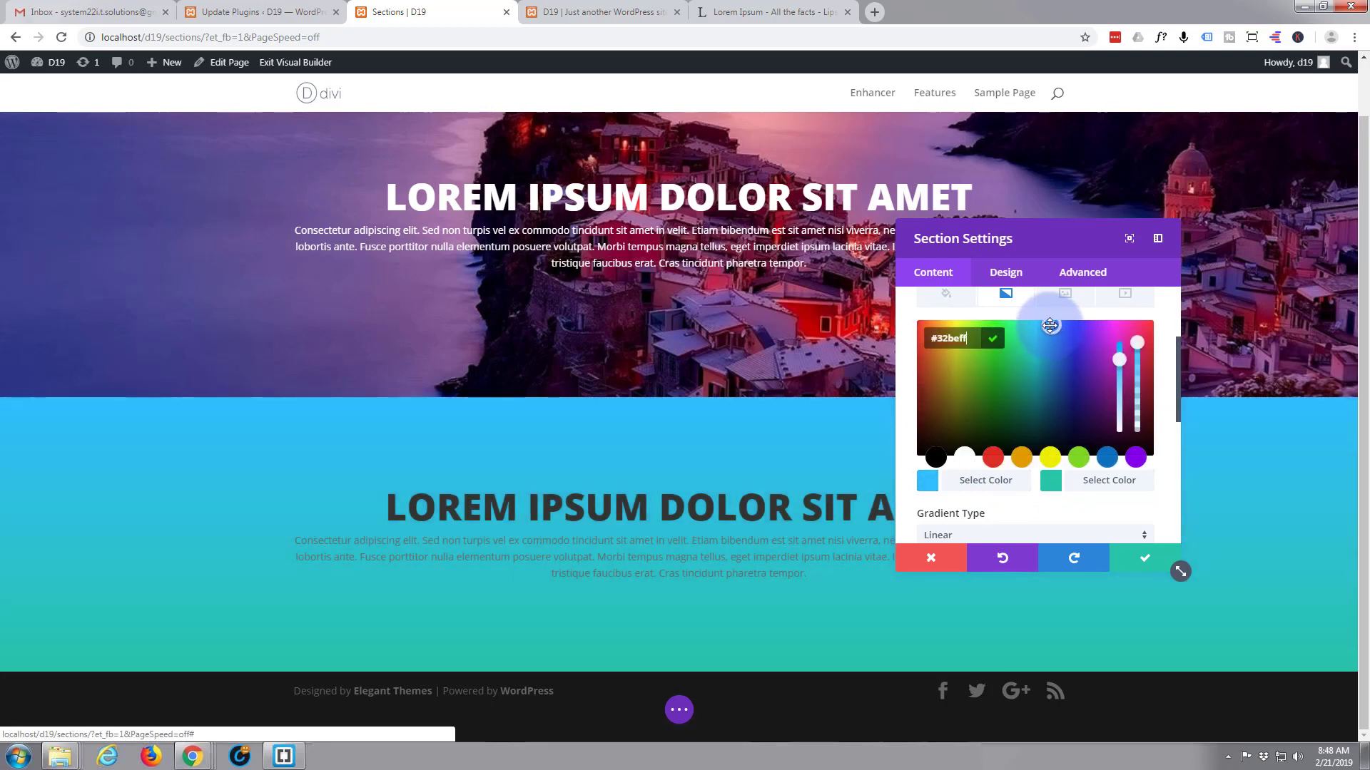
click(1113, 344)
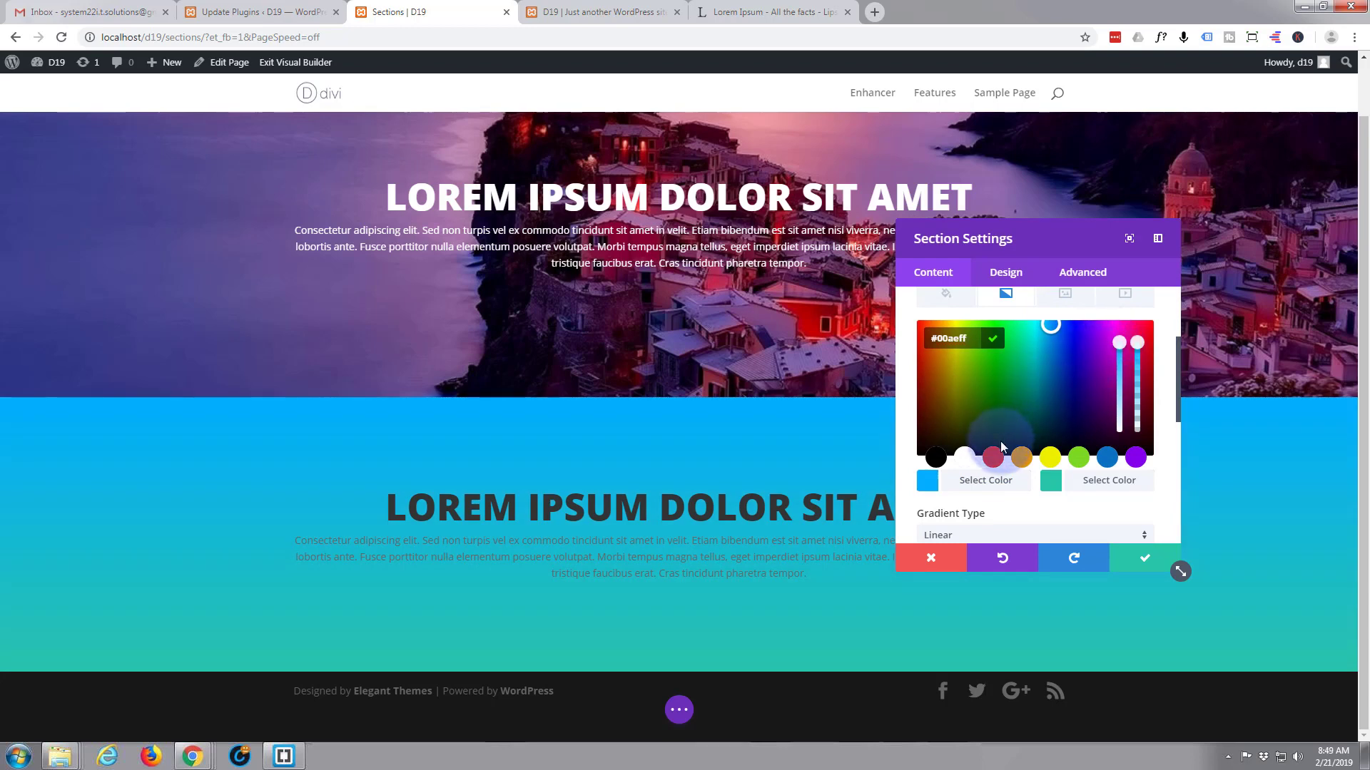
drag(1051, 326, 1043, 326)
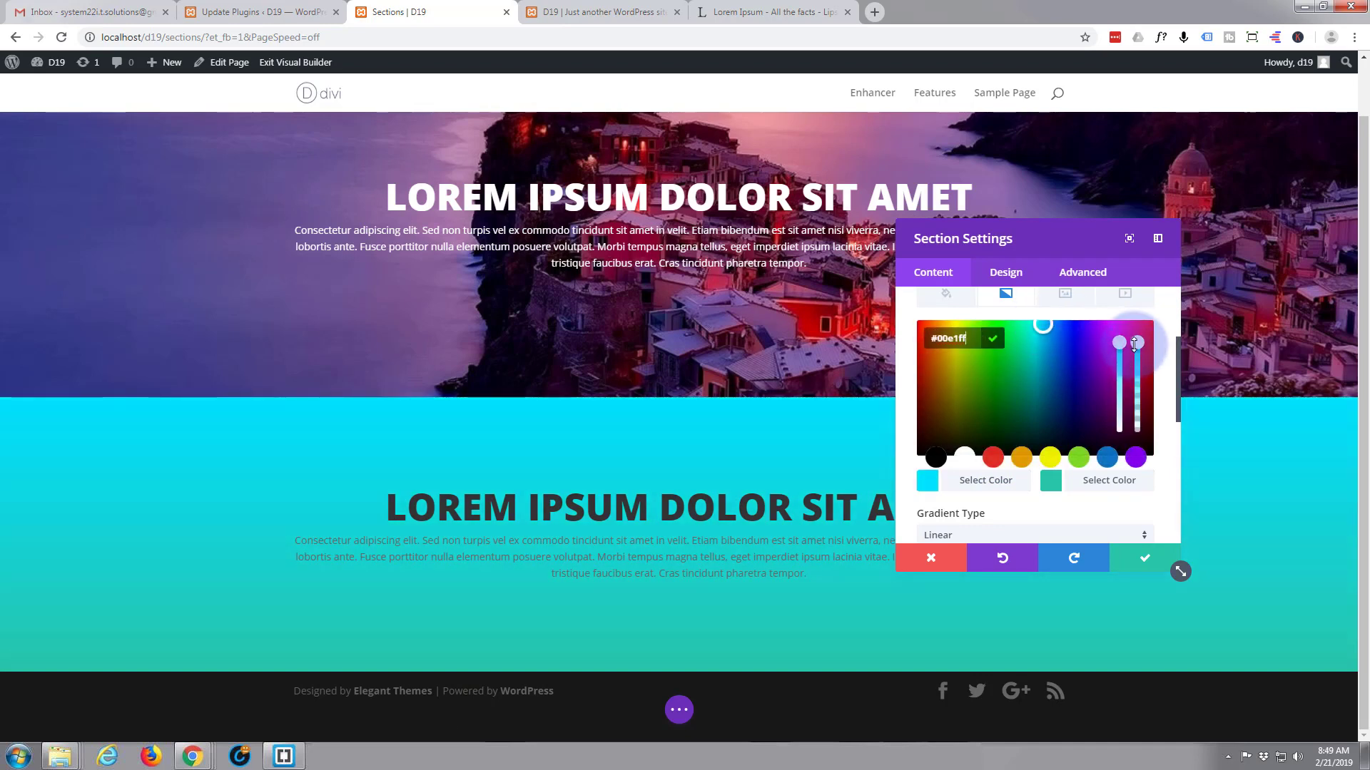
drag(1134, 345, 1135, 389)
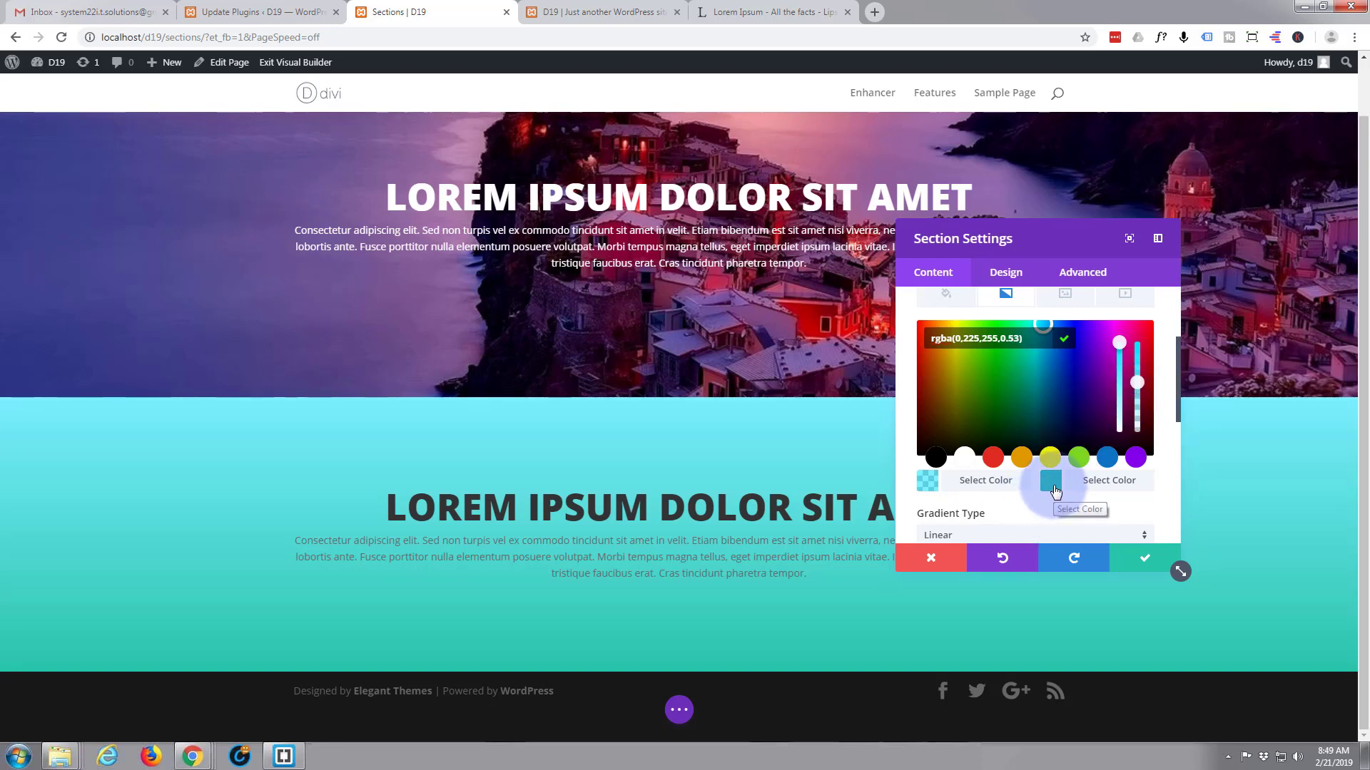
Set the gradient's second color to a semi-transparent blue, rgba(12,113,195,0.5).
click(1050, 481)
click(1107, 462)
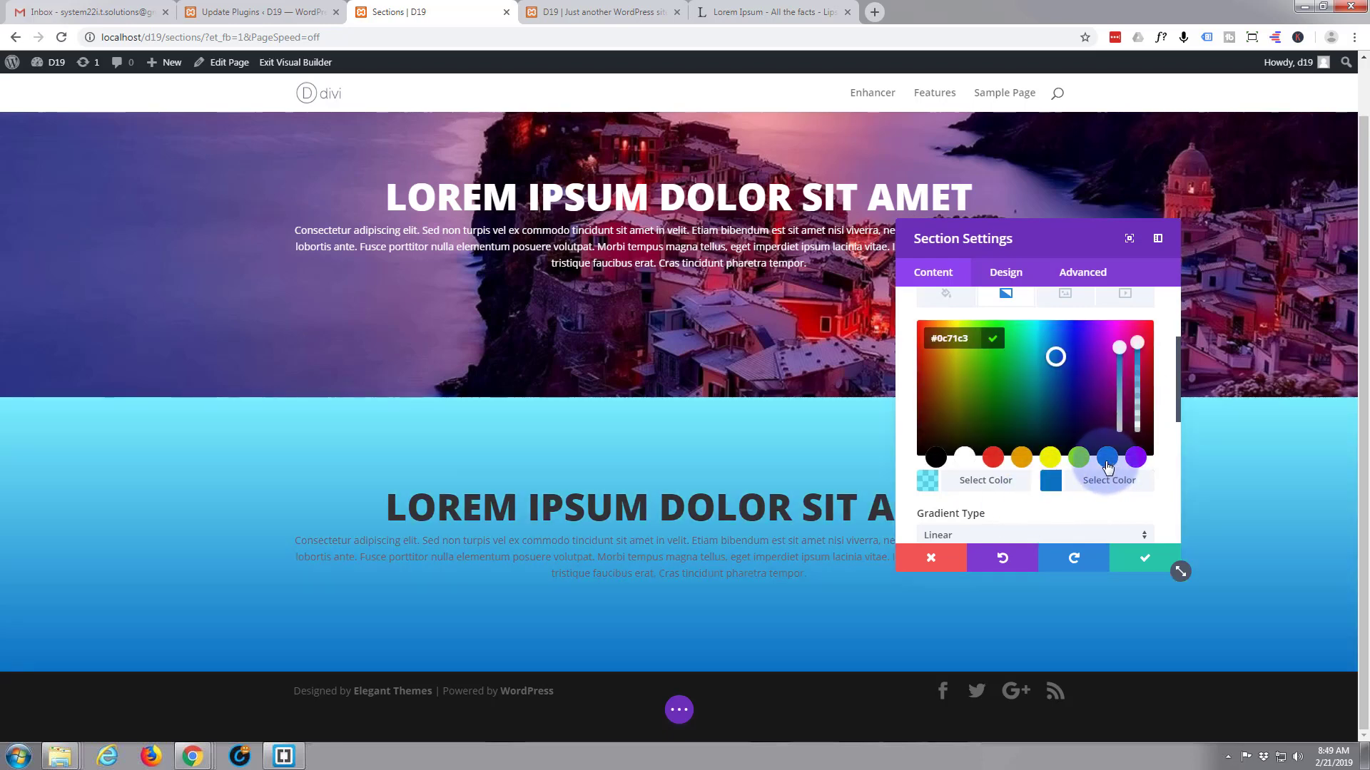
click(1145, 350)
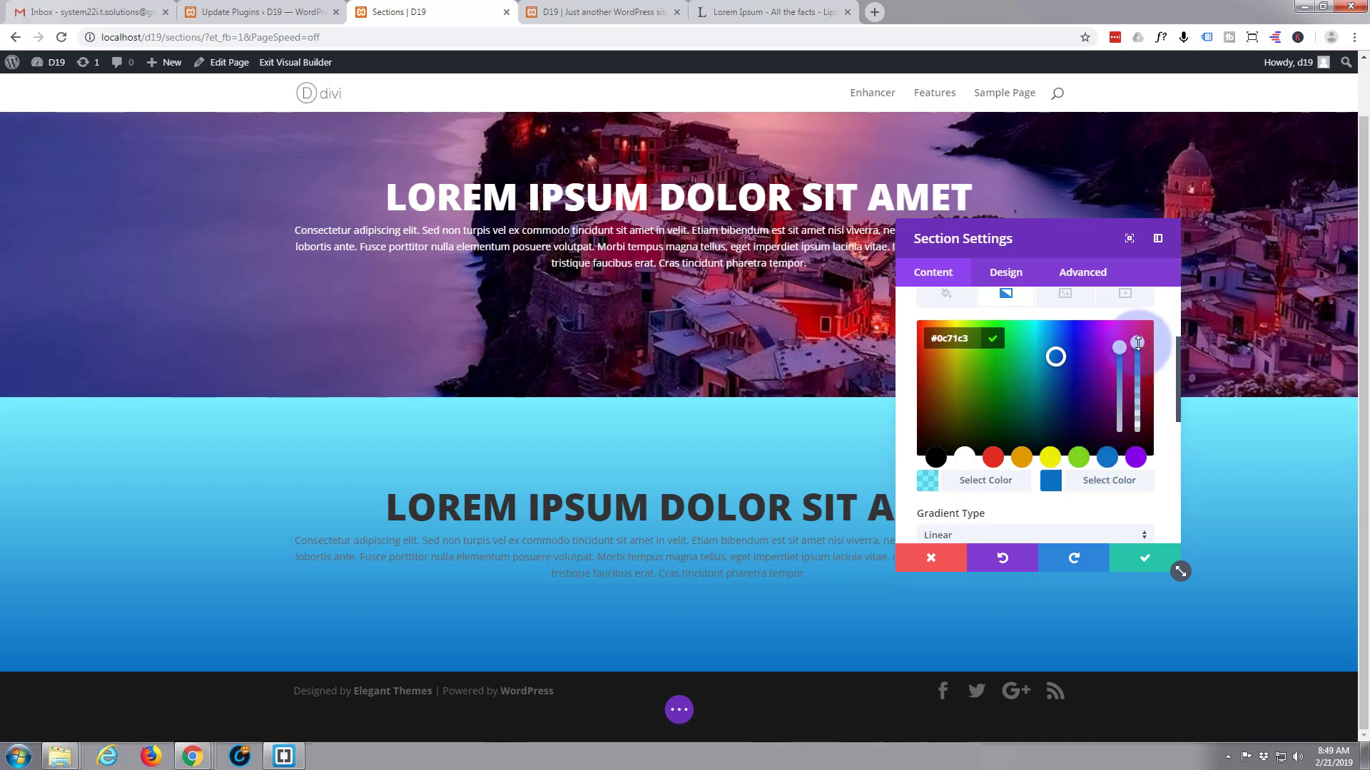
drag(1137, 343, 1139, 398)
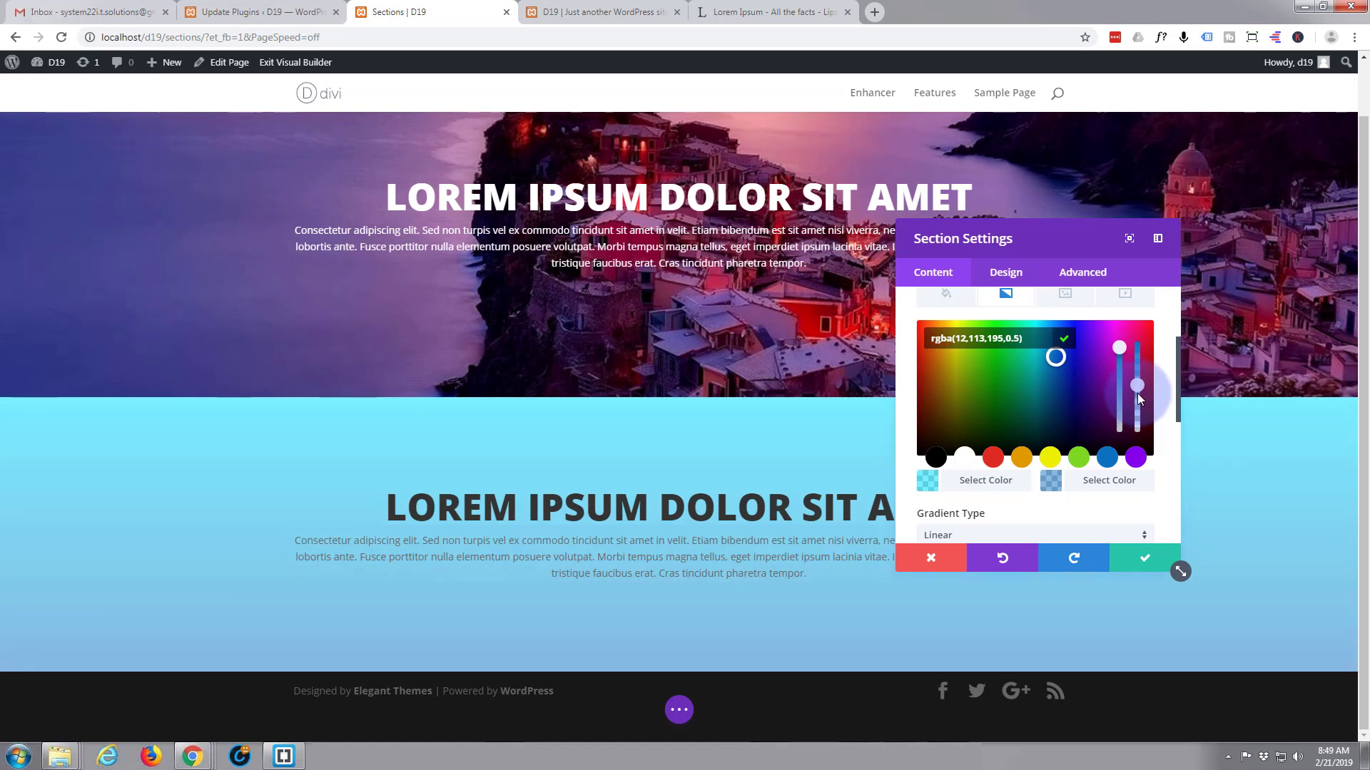
Enable hover options for the second section's background and set its hover background color to green #7cda24.
scroll(1101, 506, up, 3)
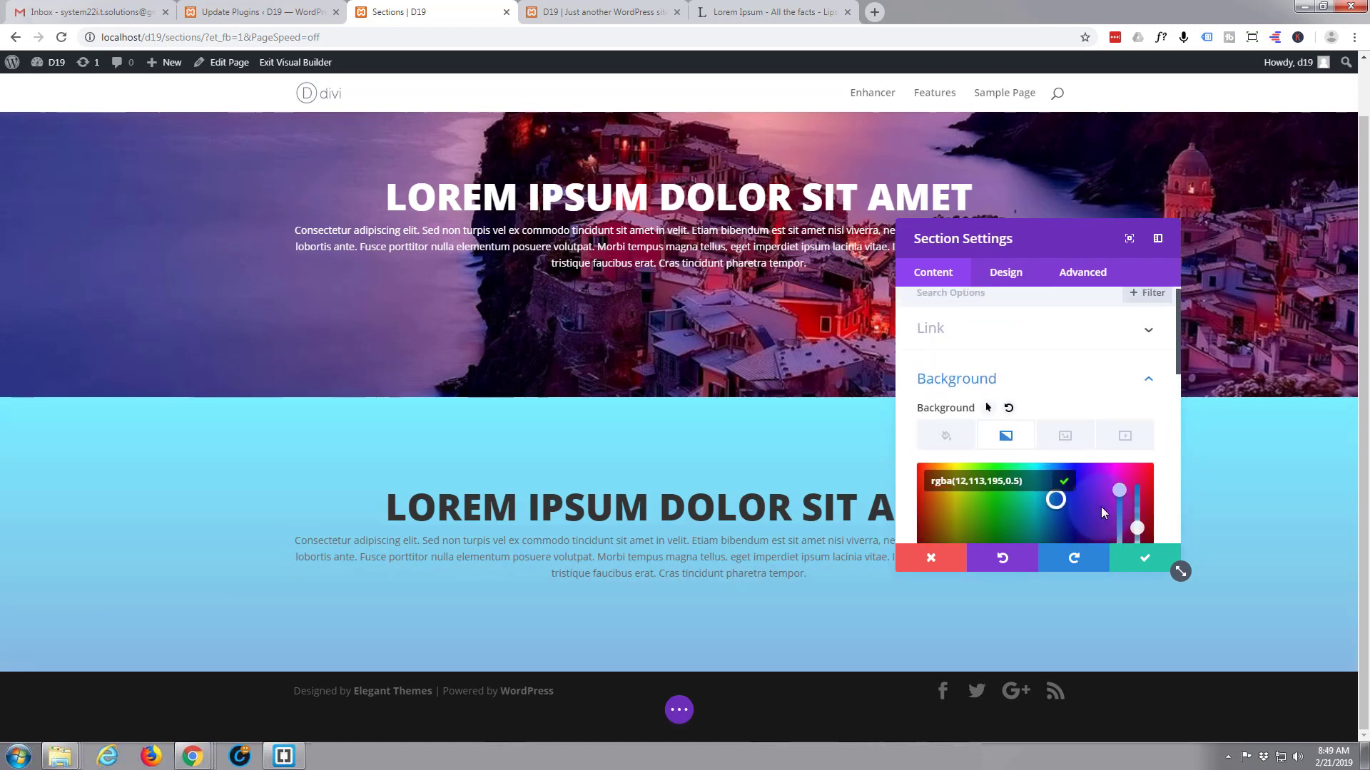
click(988, 408)
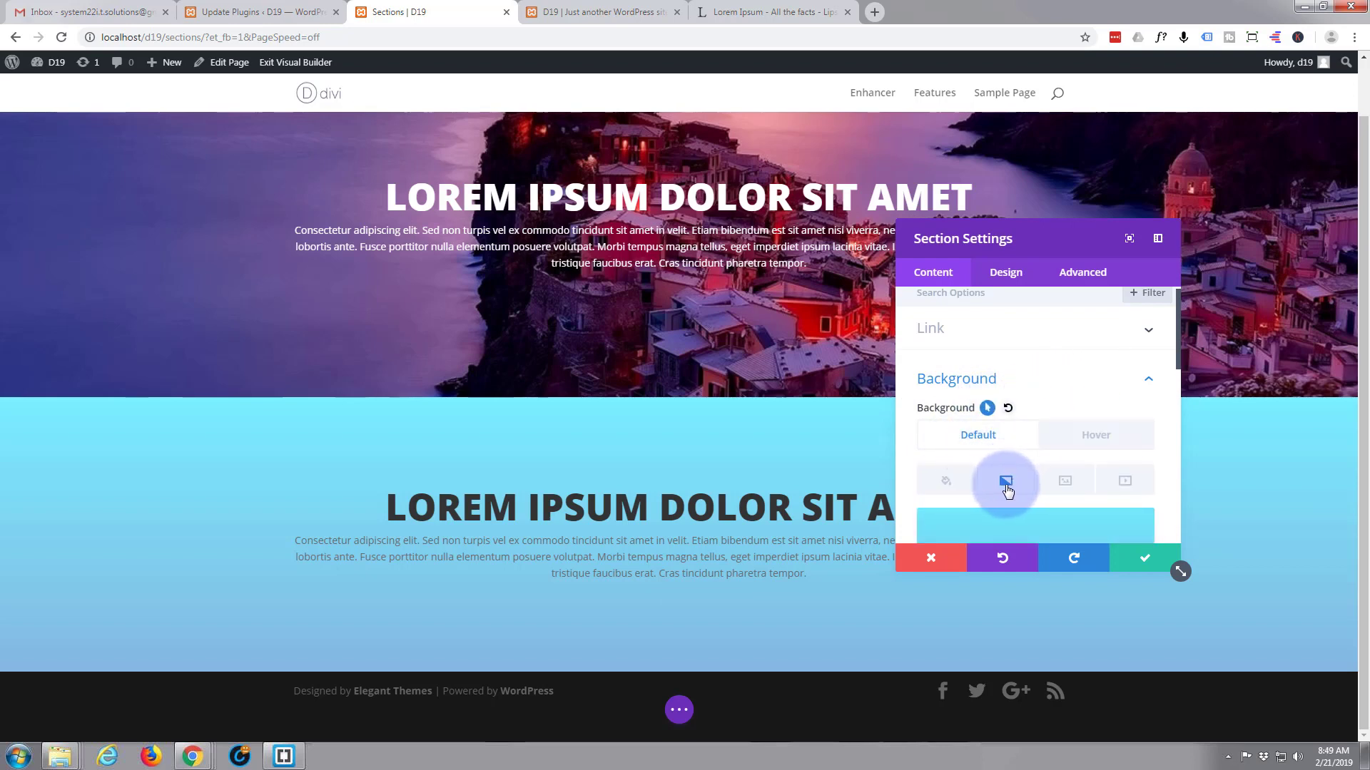
click(1106, 438)
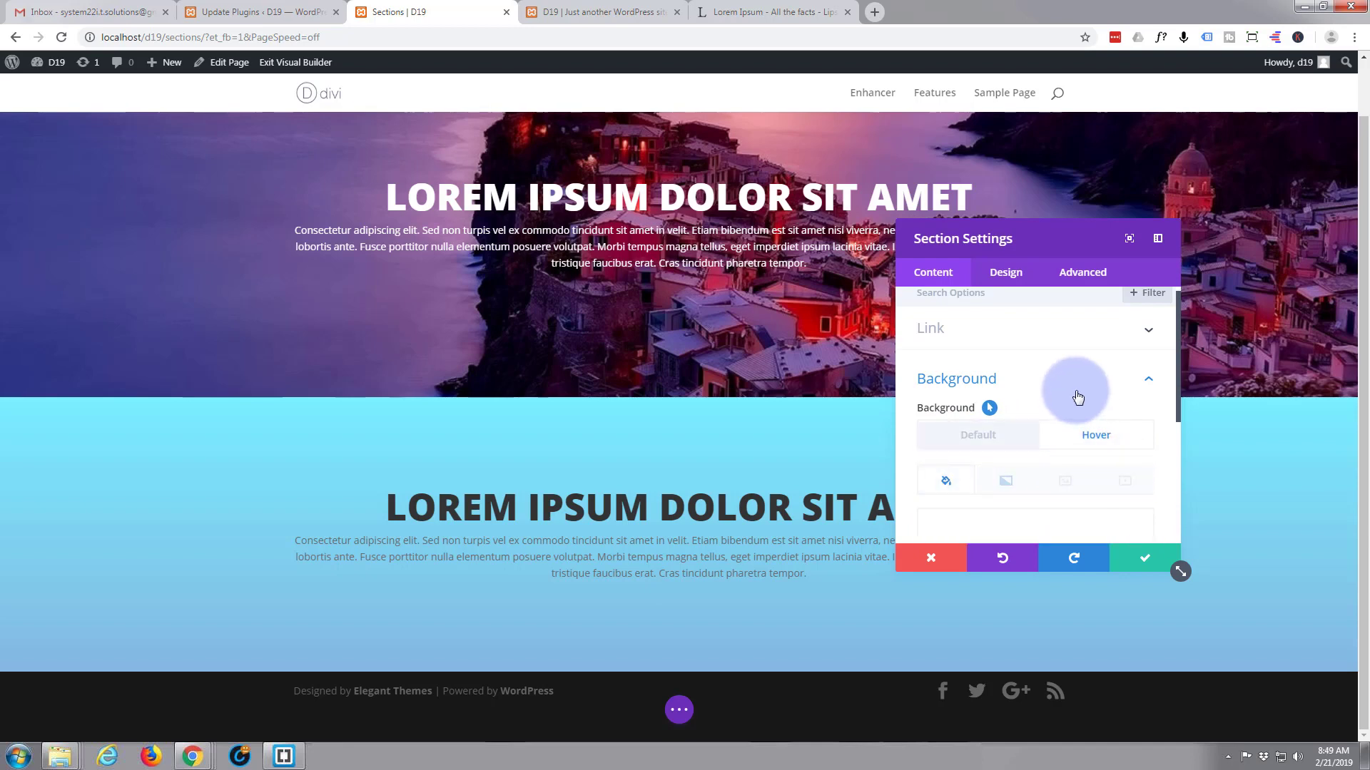
drag(1050, 242, 1095, 153)
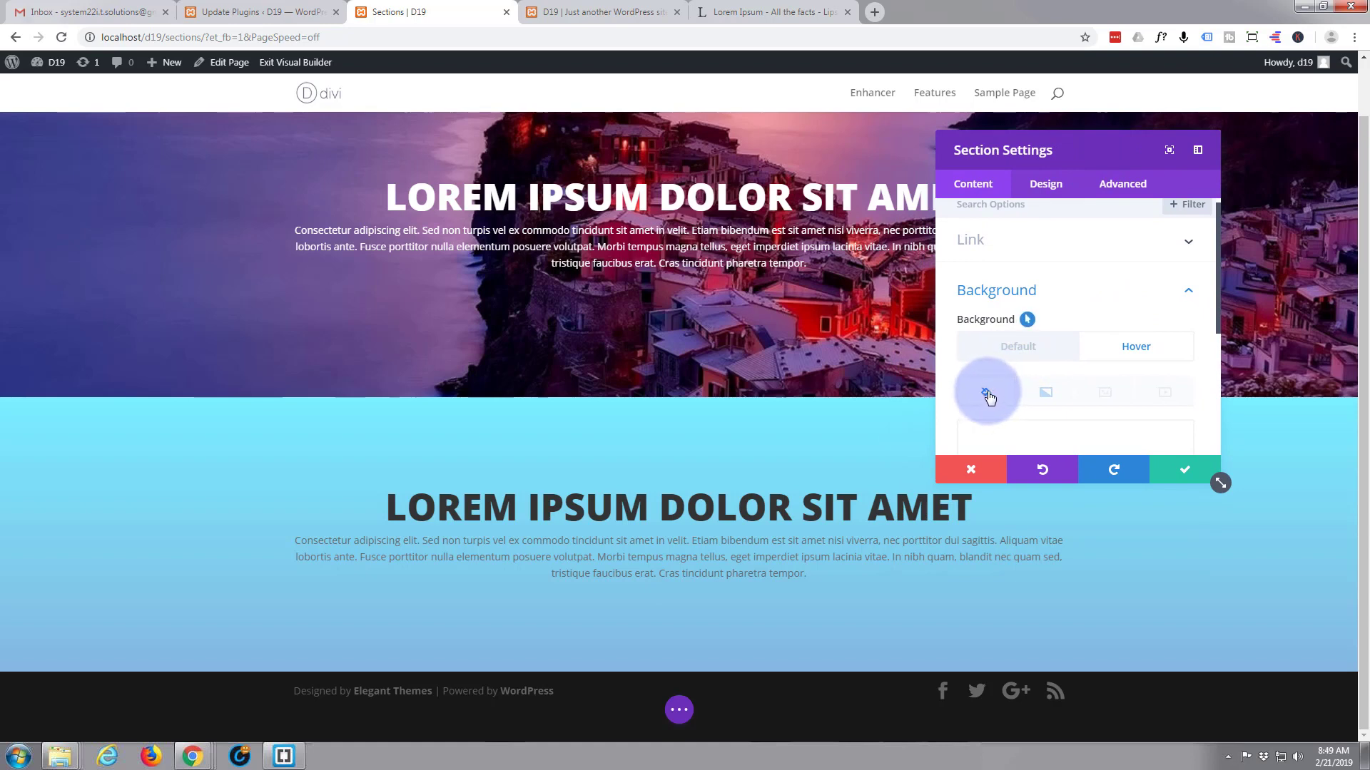
scroll(1120, 325, down, 3)
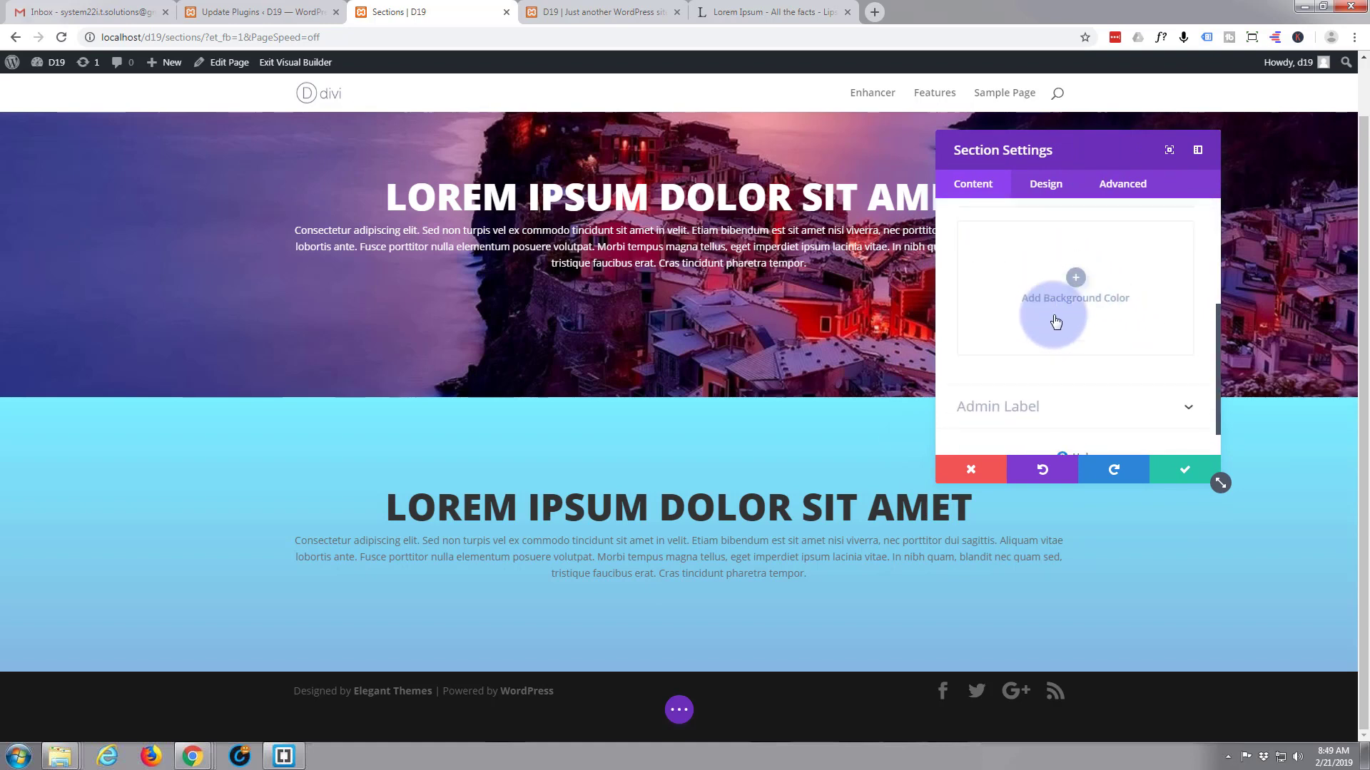
scroll(1063, 321, up, 2)
click(1081, 337)
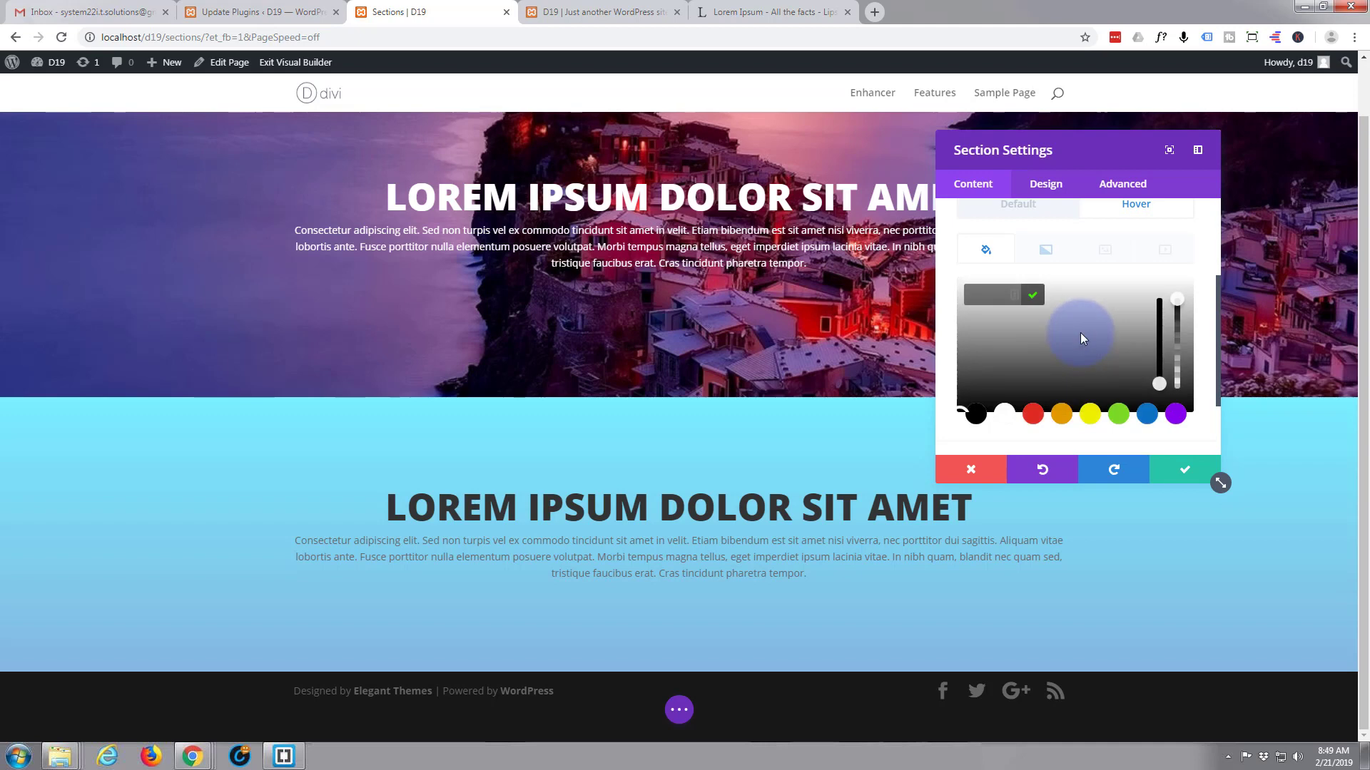
click(1119, 416)
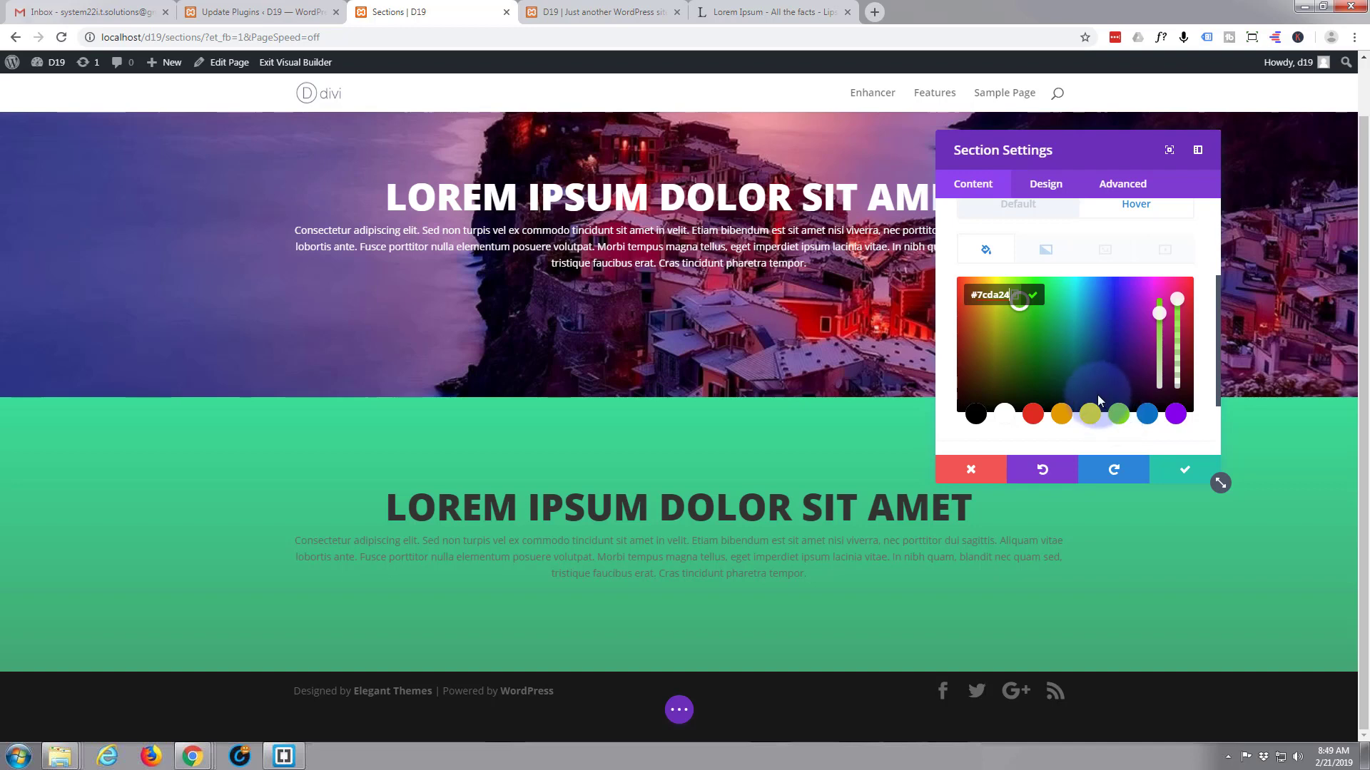
Open the second section's Filters design settings.
click(1048, 185)
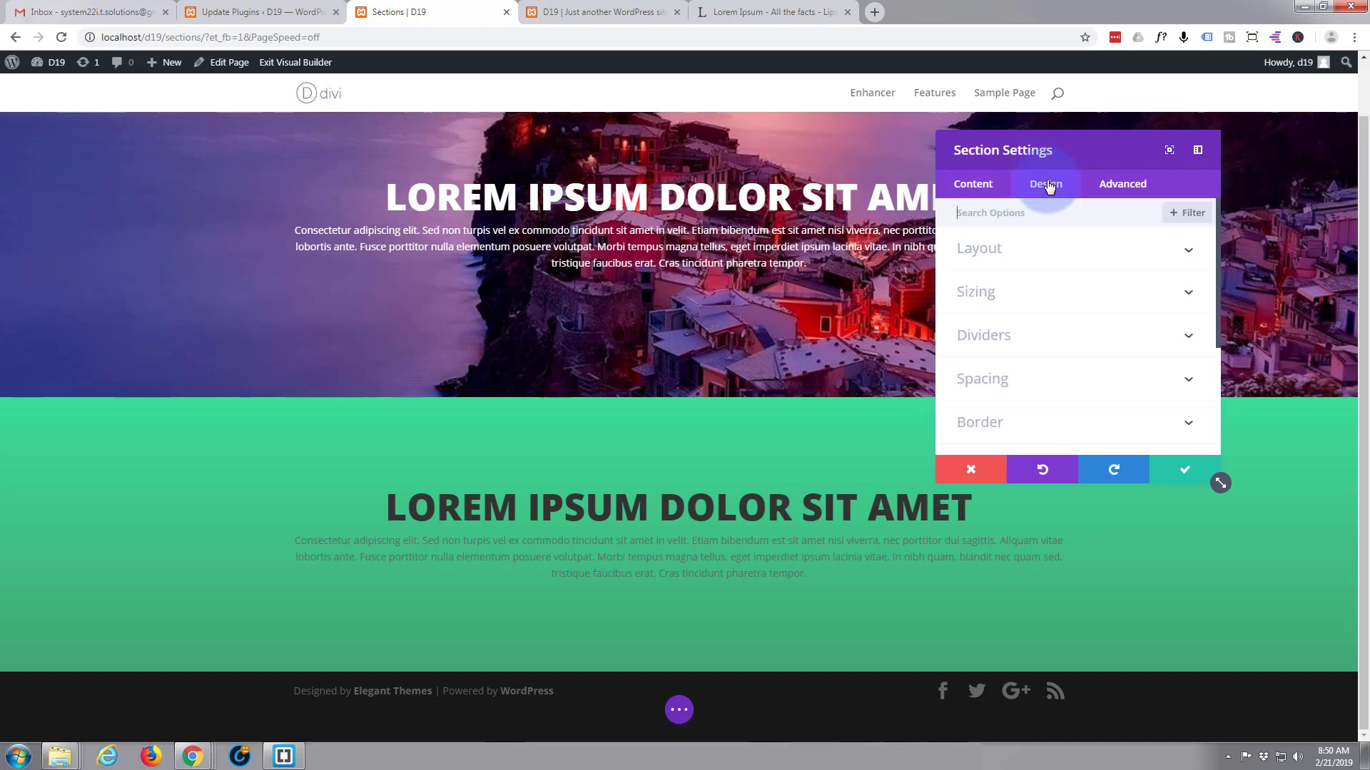
scroll(1078, 306, down, 3)
click(1080, 326)
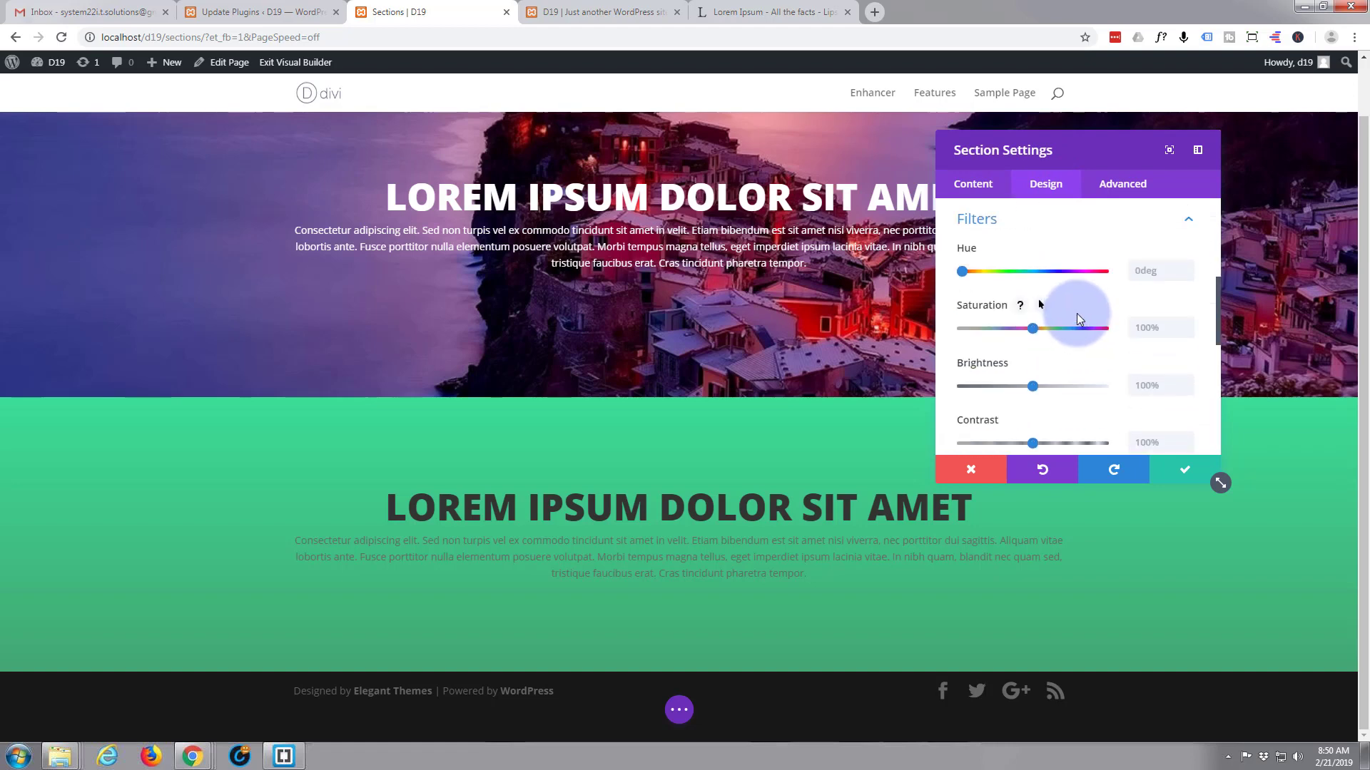
scroll(1077, 313, down, 2)
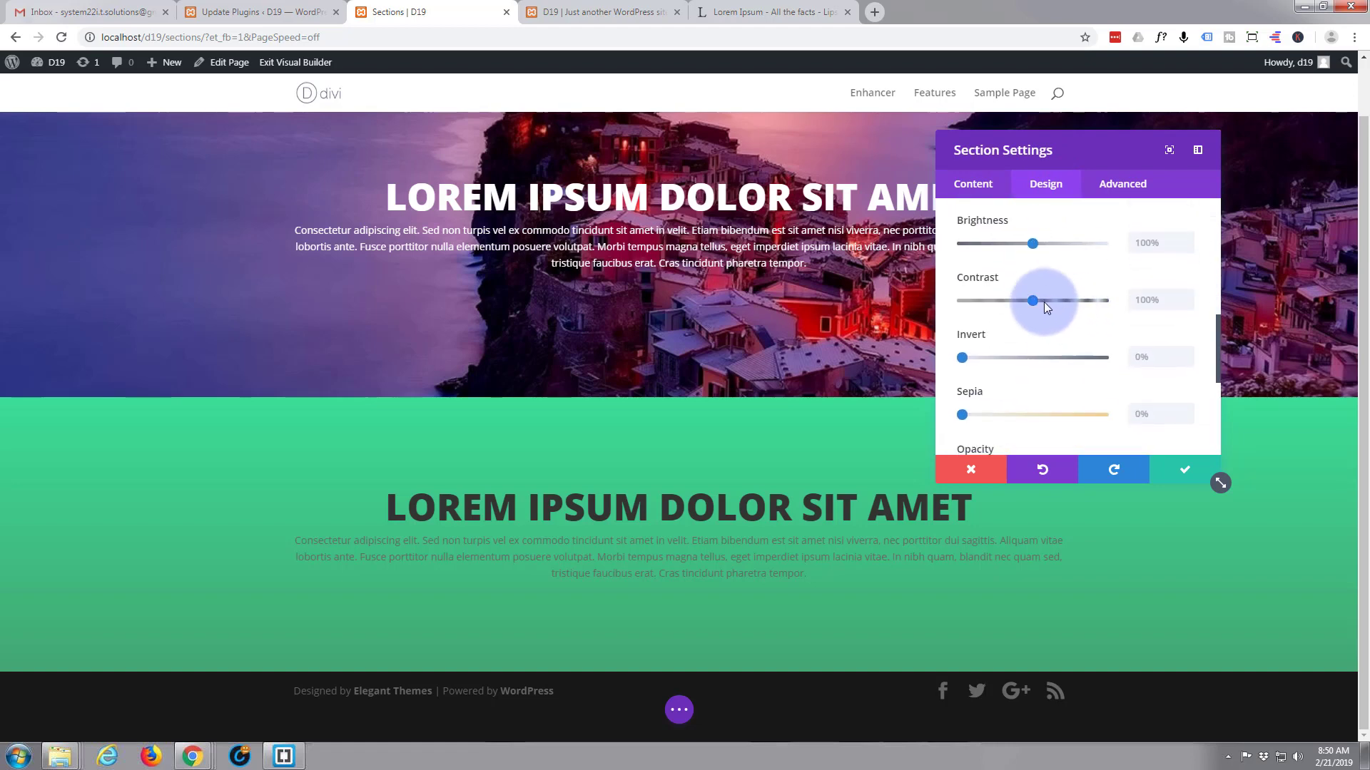
drag(1032, 301, 1099, 300)
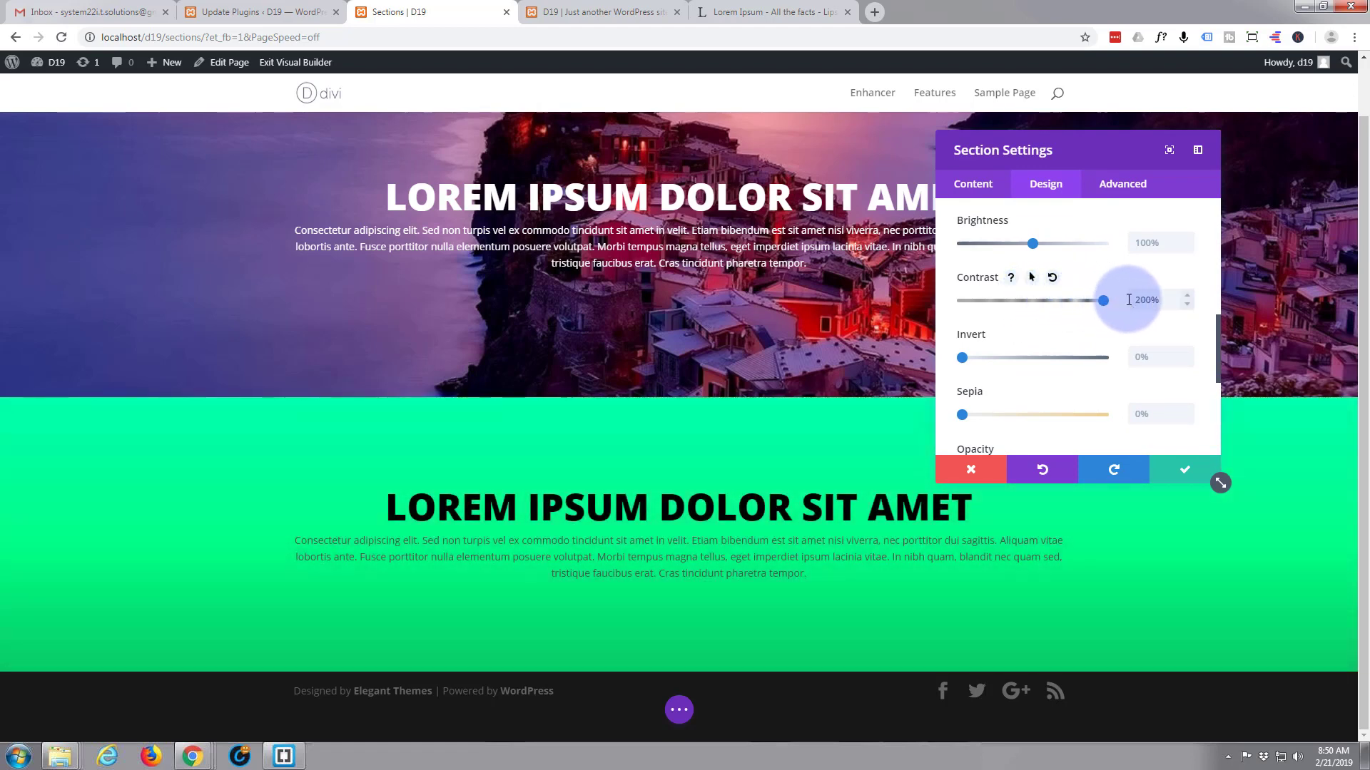
scroll(1012, 324, up, 1)
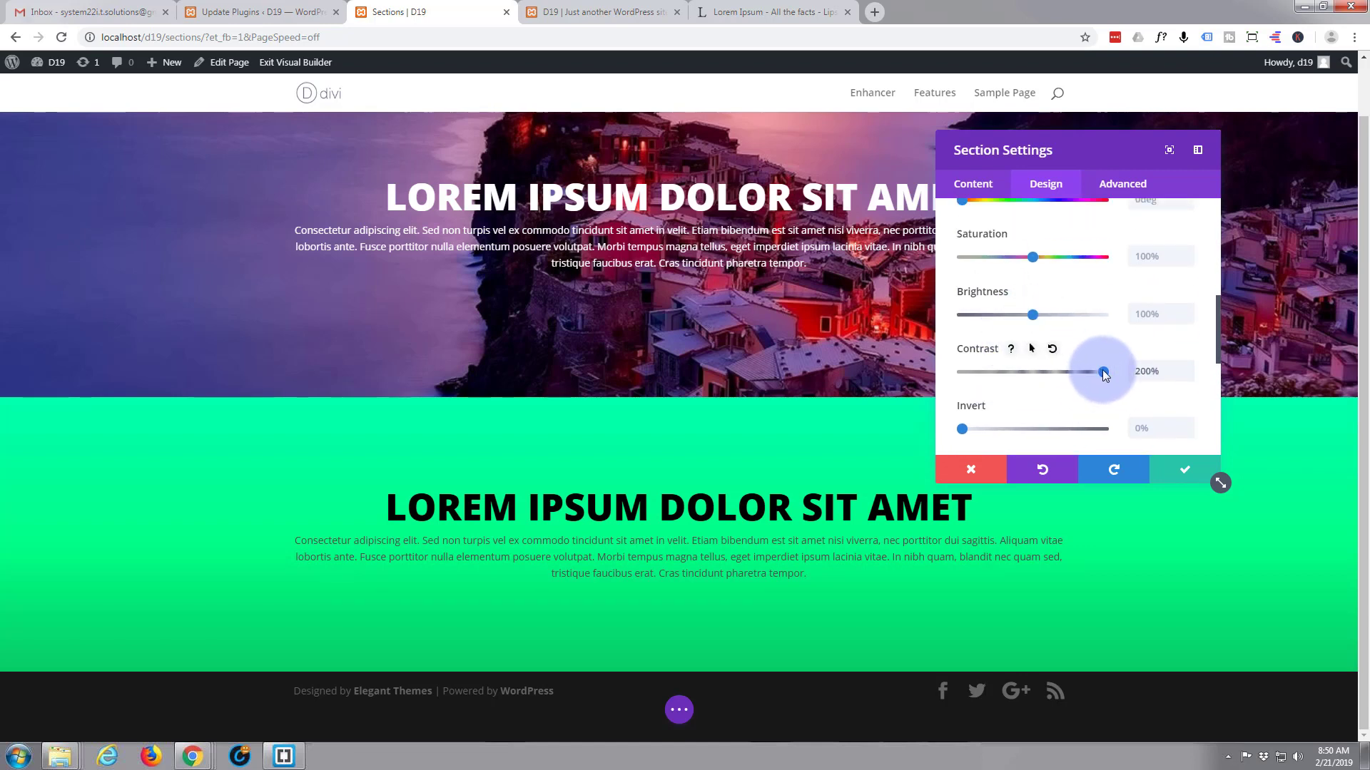
drag(1102, 371, 1034, 371)
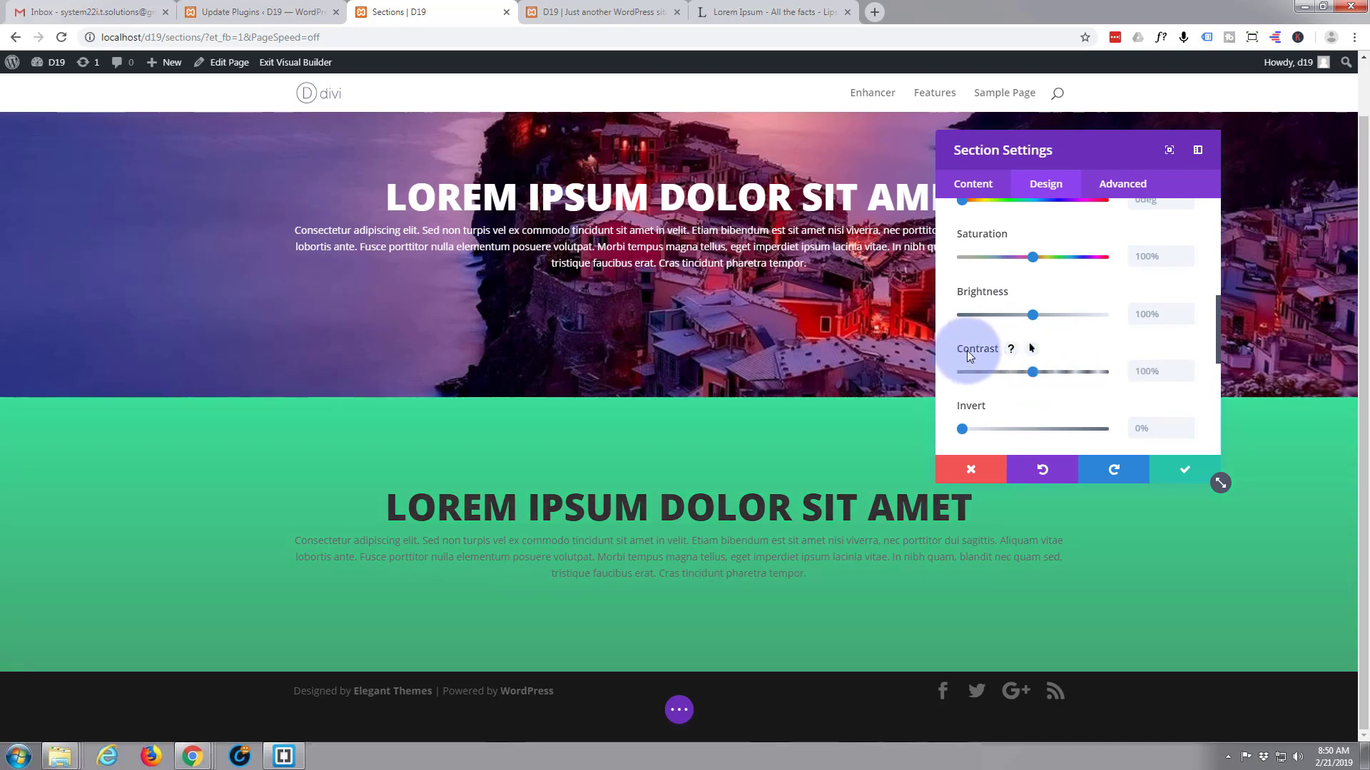
Enable hover options for the Contrast filter, set the hover contrast to 200%, and save the section settings.
click(1031, 348)
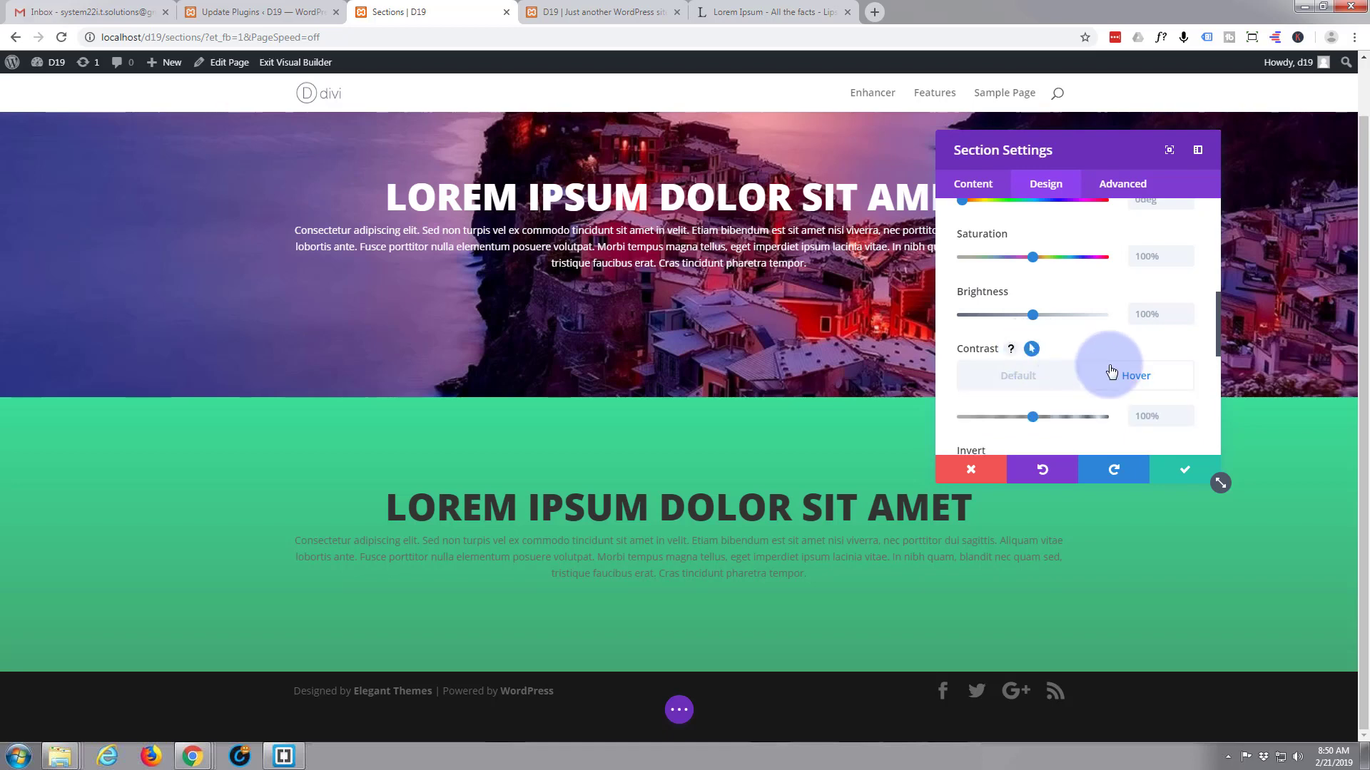
scroll(1080, 346, down, 1)
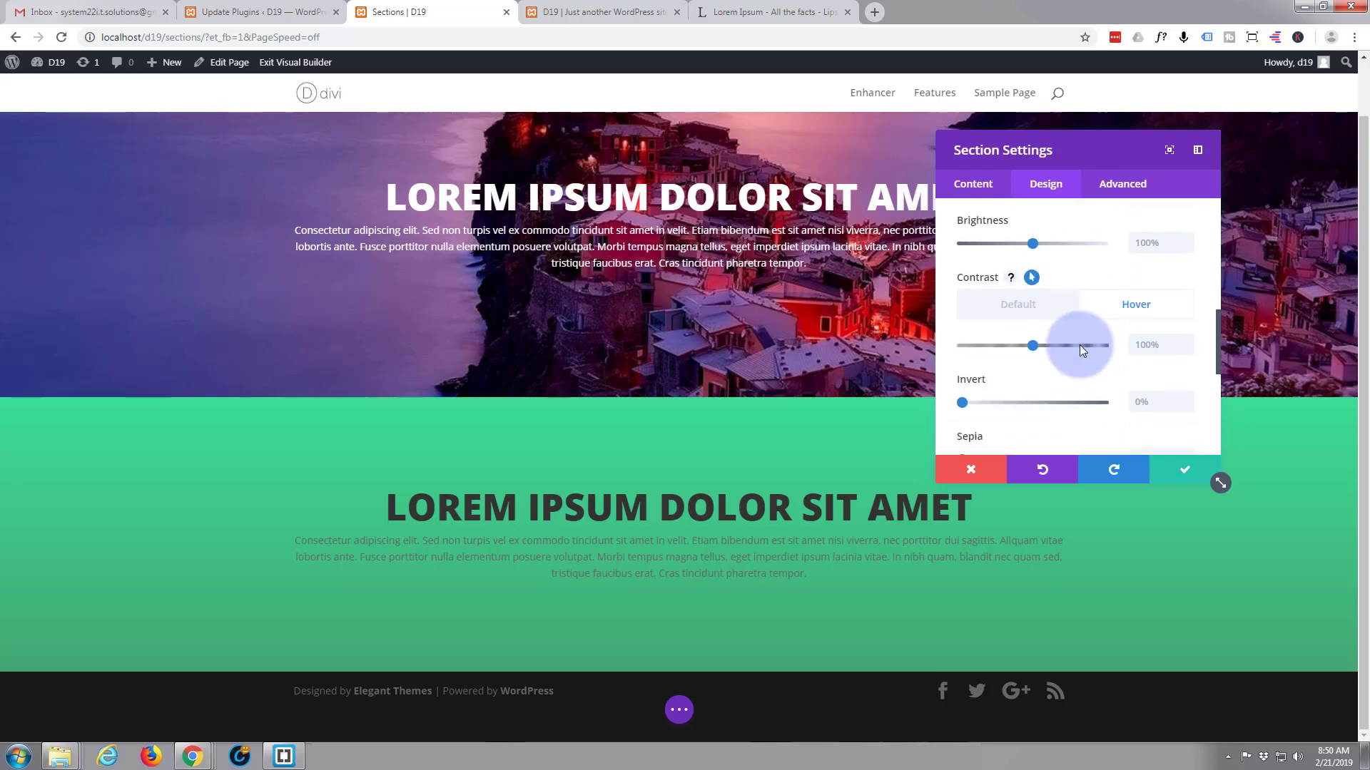
drag(1043, 345, 1138, 344)
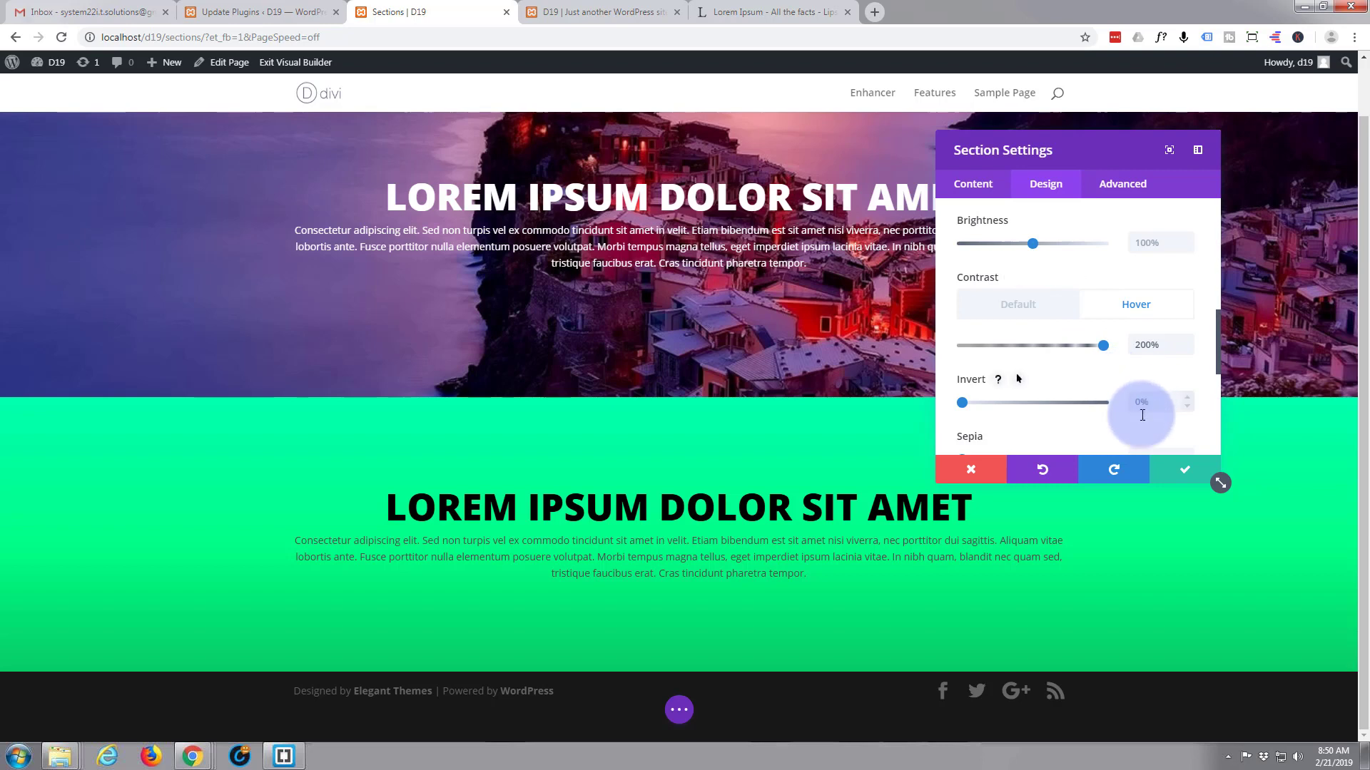
click(1184, 471)
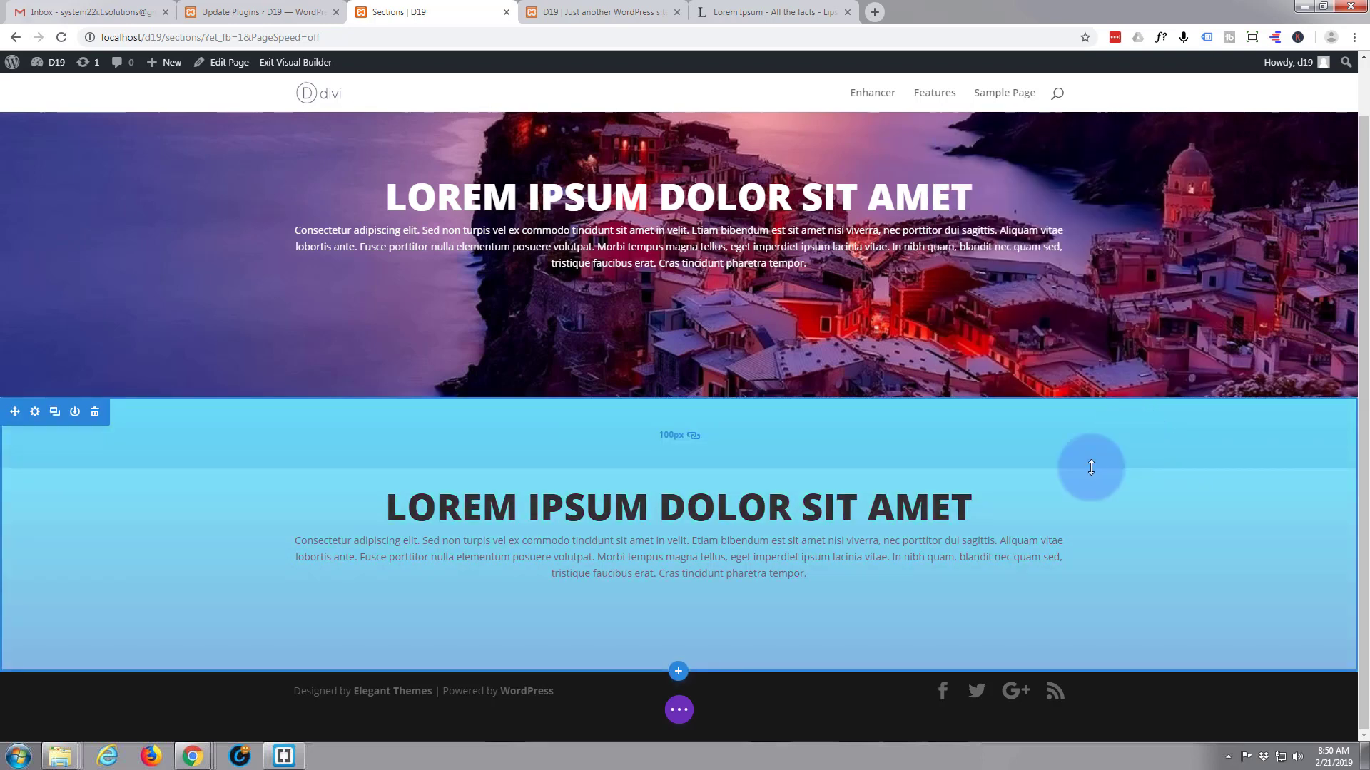
Save the page and exit the visual builder to check the second section's hover effect on the live page.
click(676, 714)
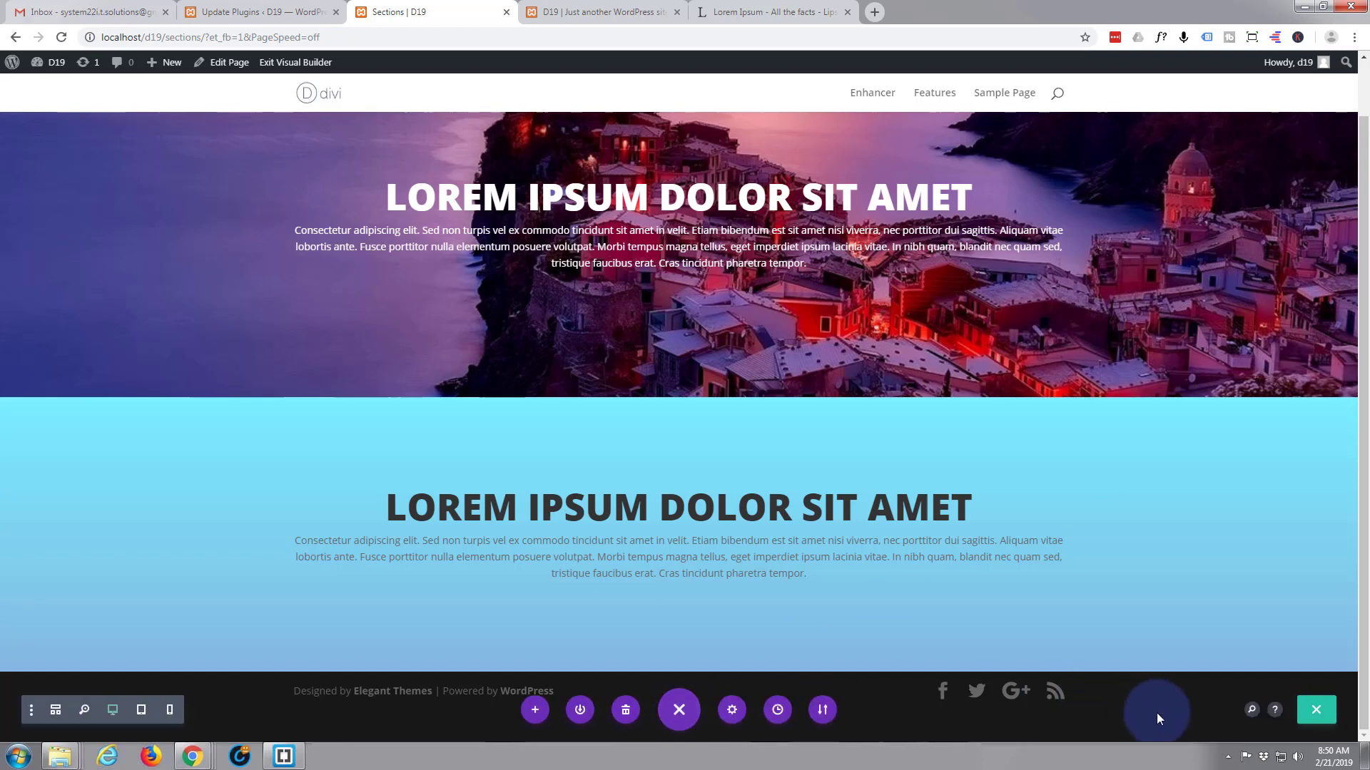
click(1326, 717)
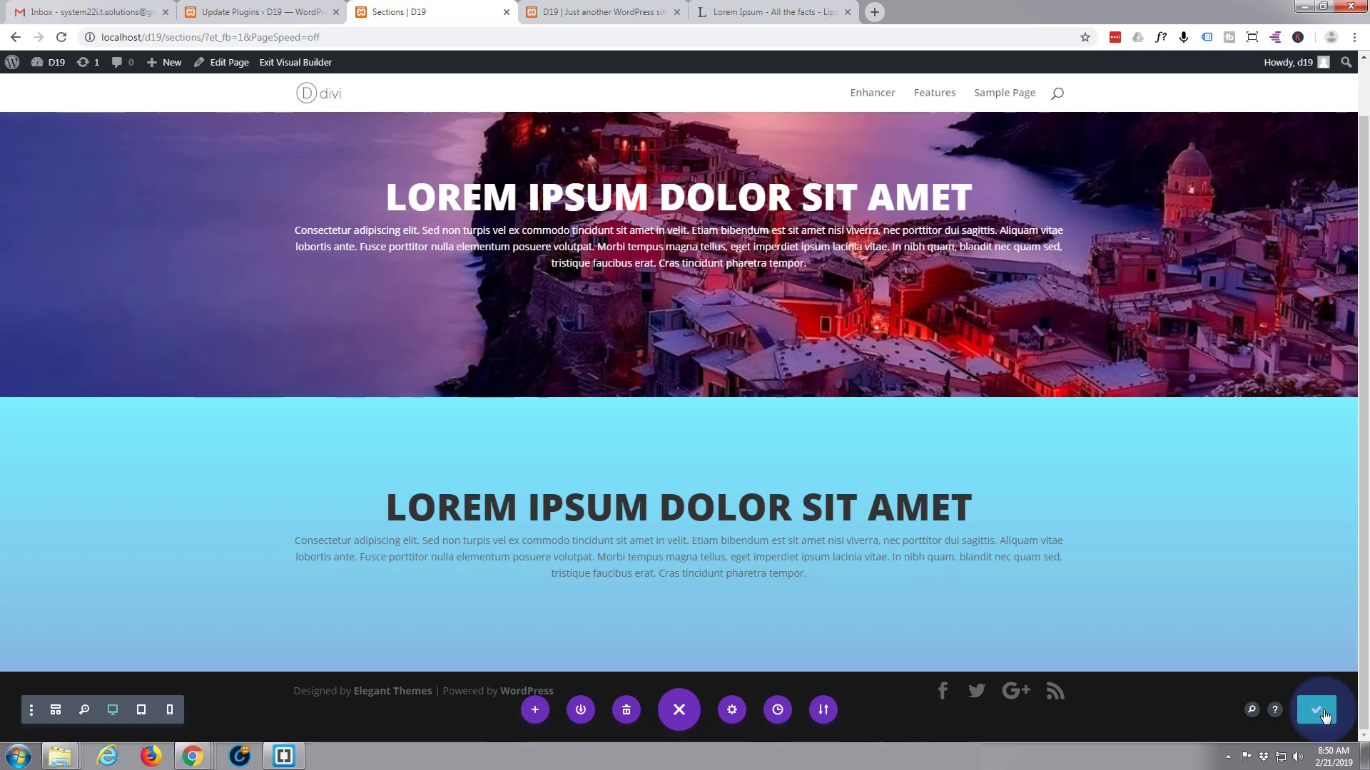
click(316, 64)
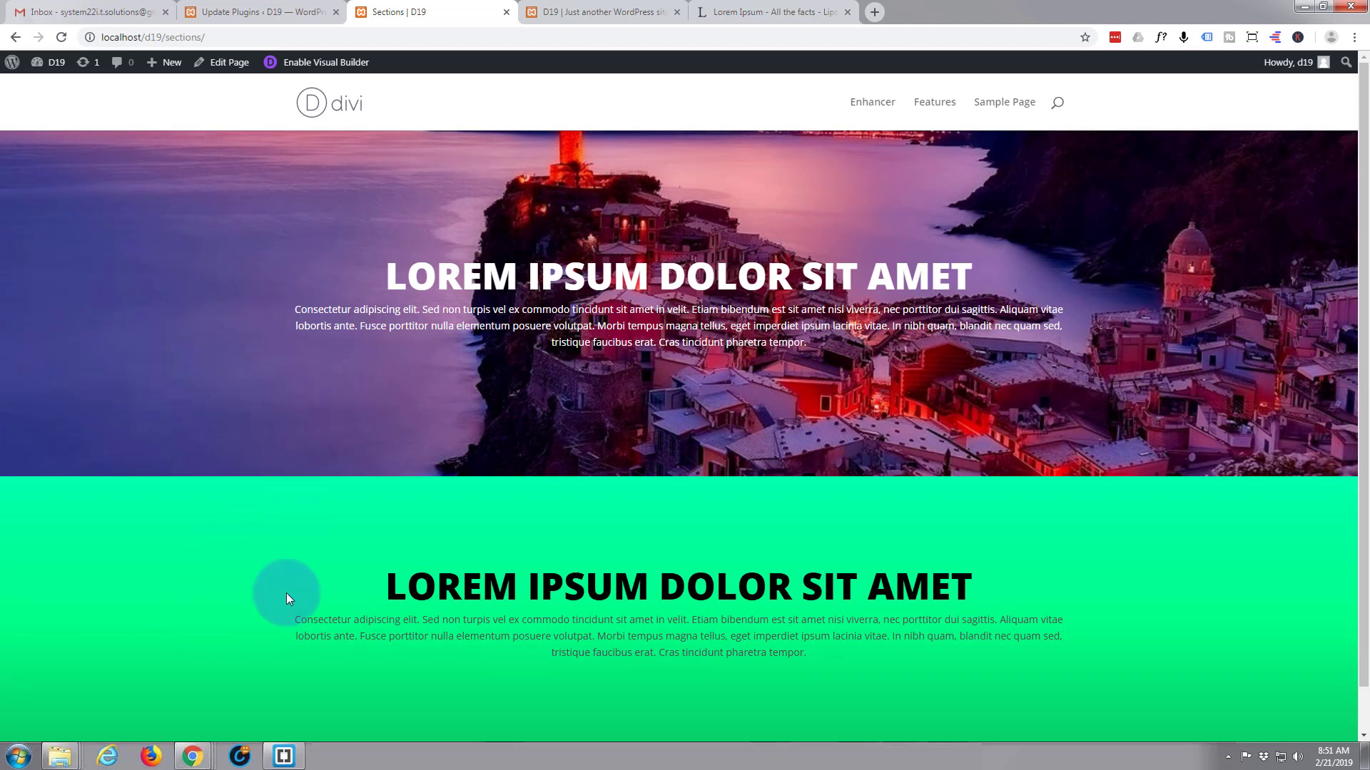
scroll(237, 627, down, 1)
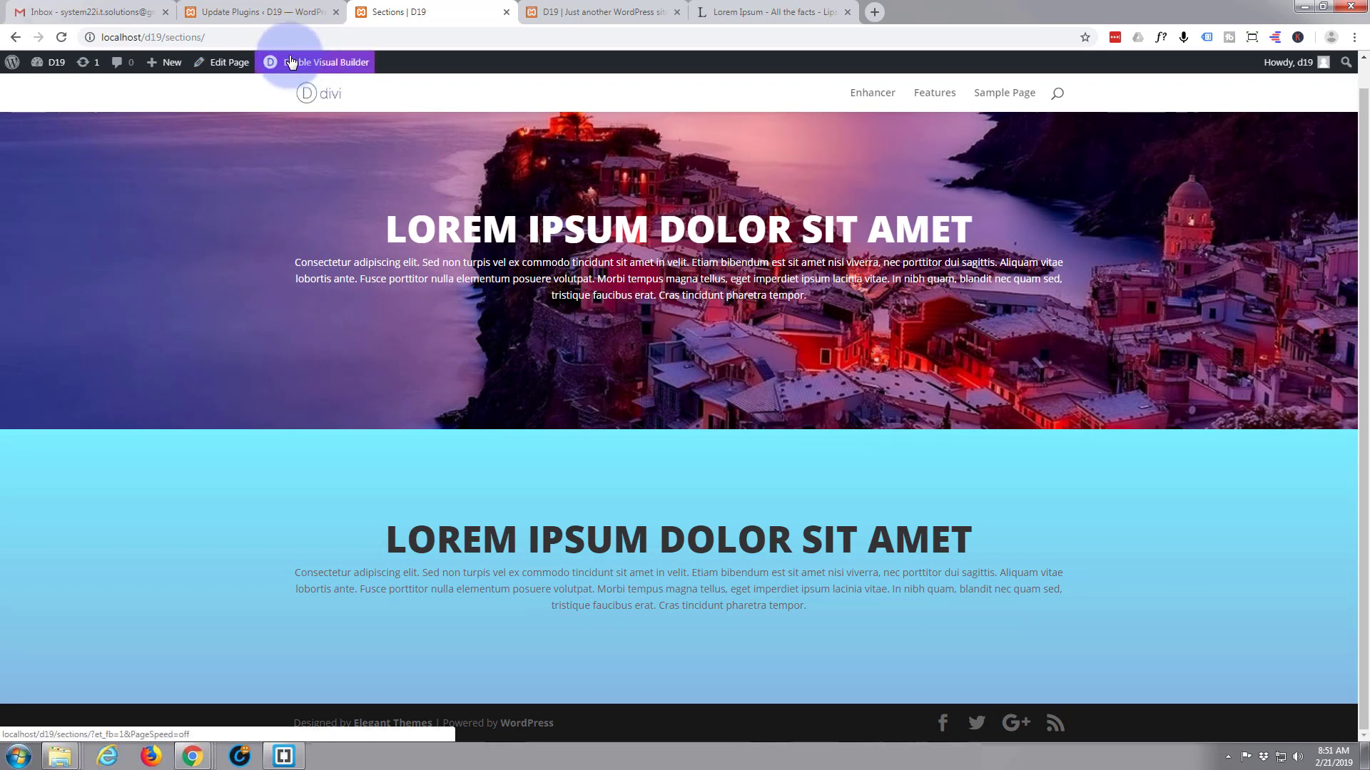
Re-enable the visual builder and insert a regular section below the second one, without choosing a row layout.
click(310, 66)
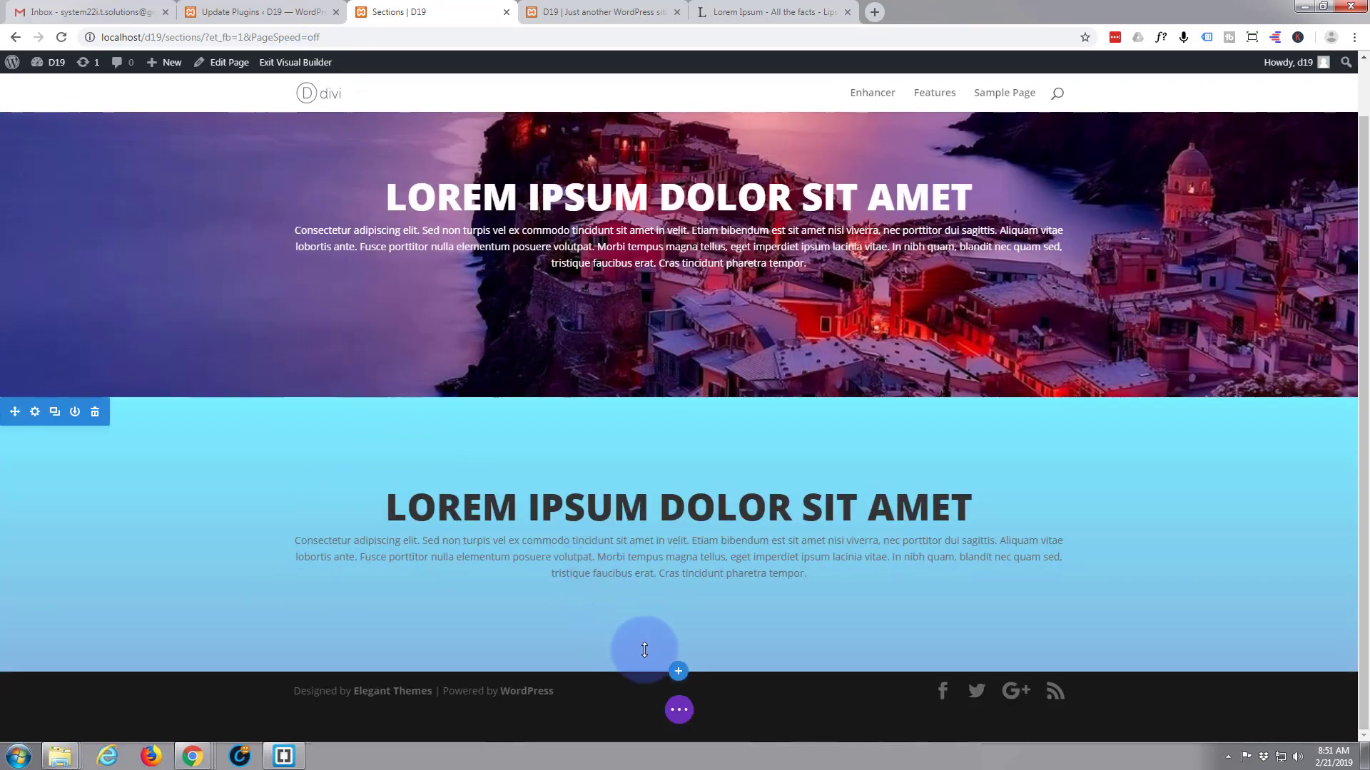
click(677, 674)
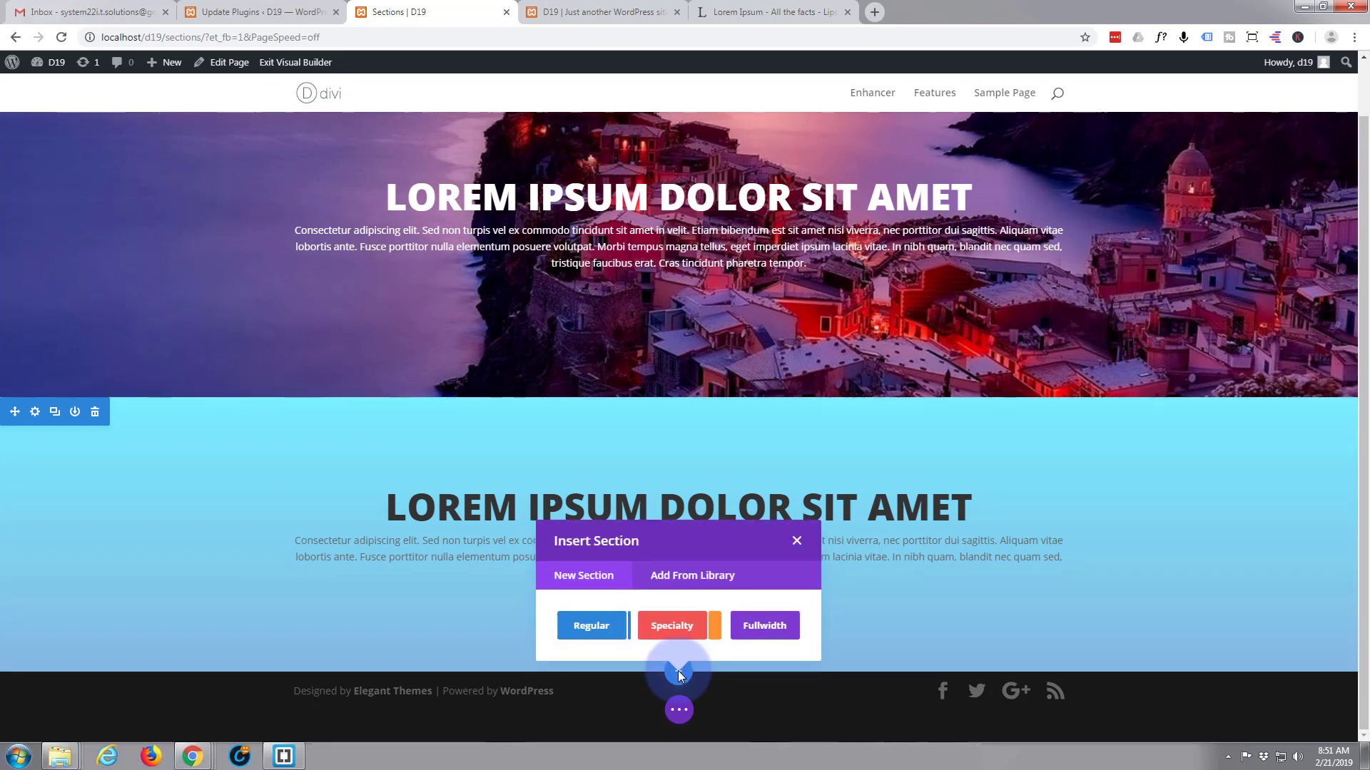
click(596, 632)
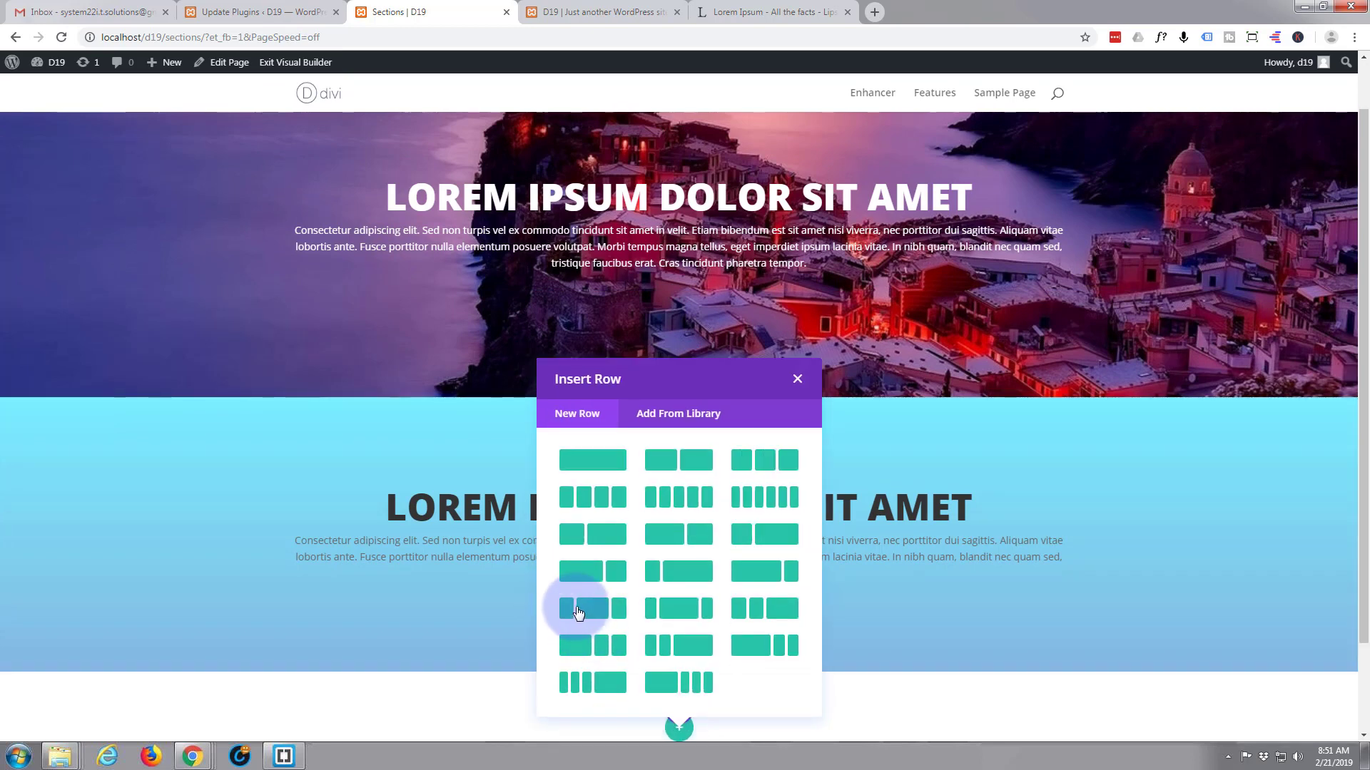
scroll(408, 467, down, 2)
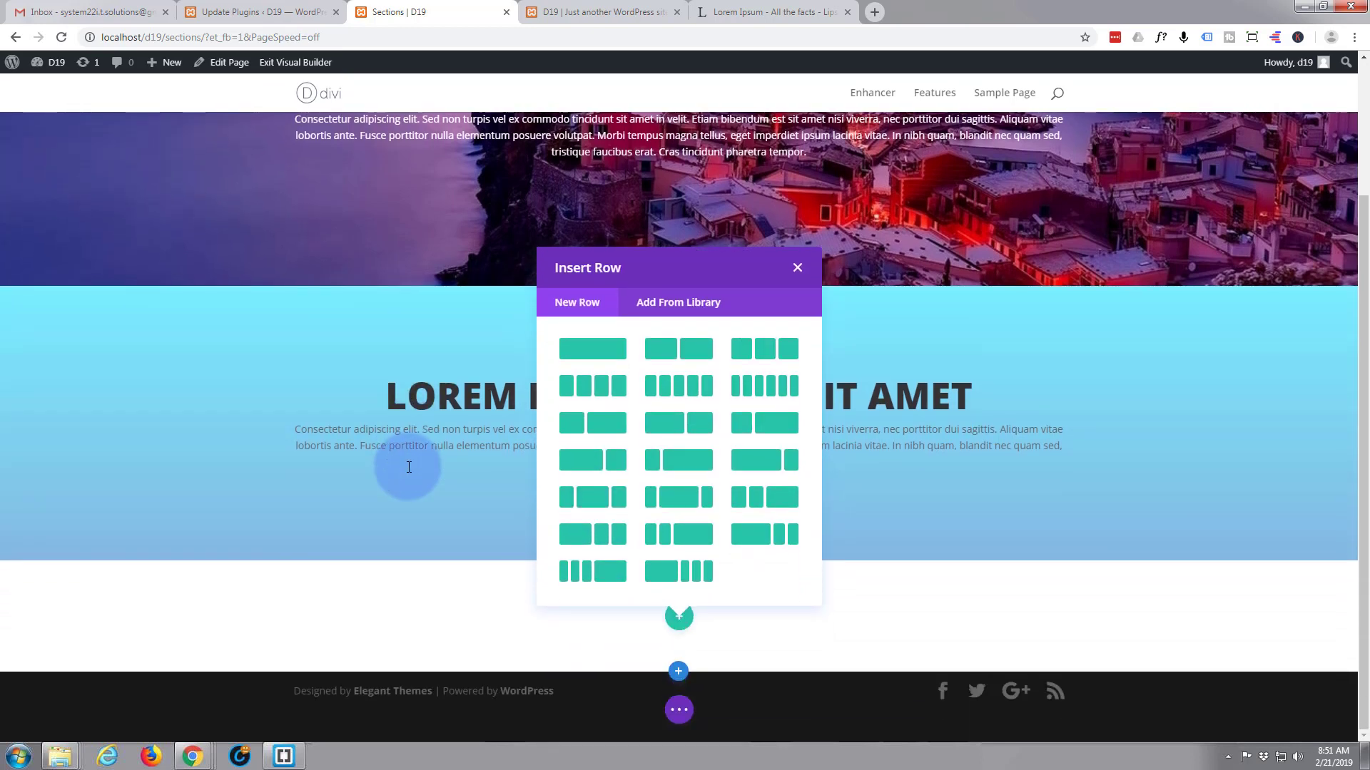
click(798, 268)
Duplicate the second section's text row and move the copy into the new third section.
mouse_move(459, 366)
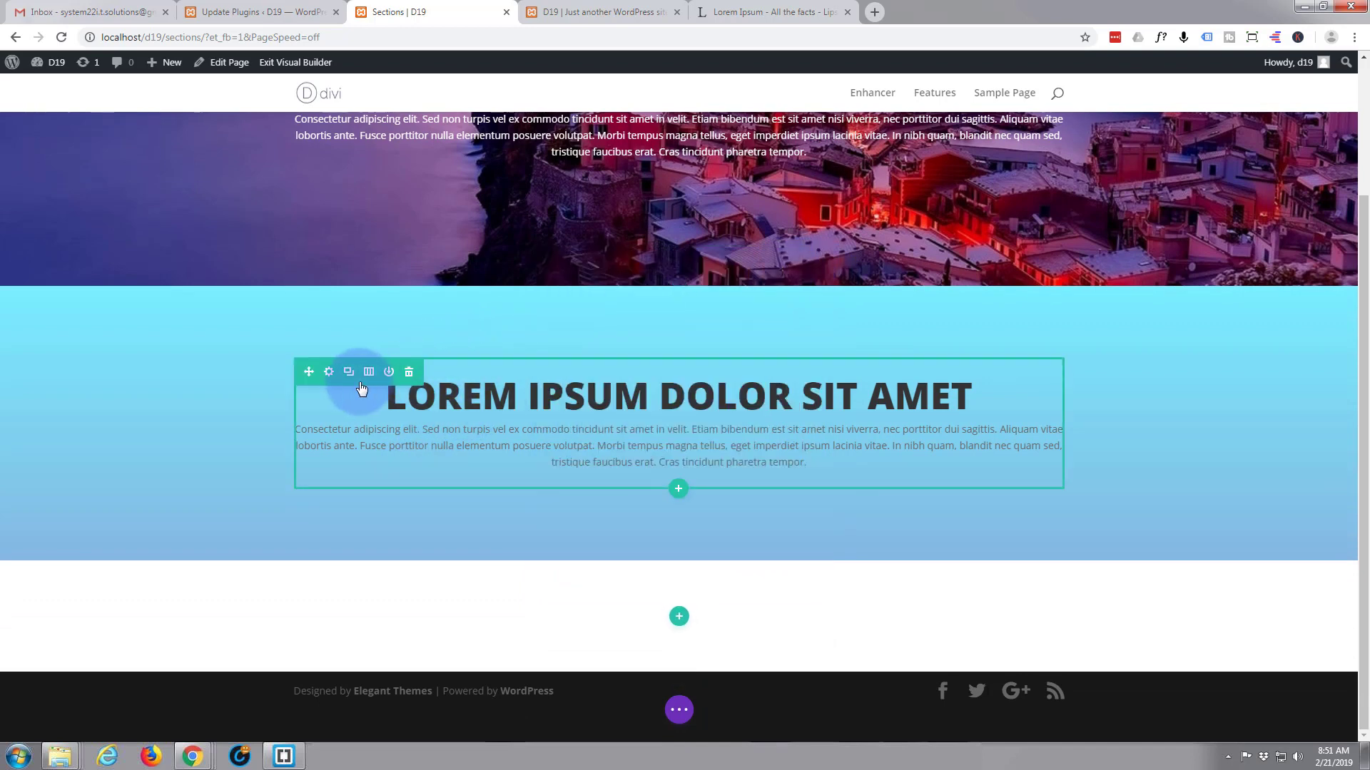
click(348, 374)
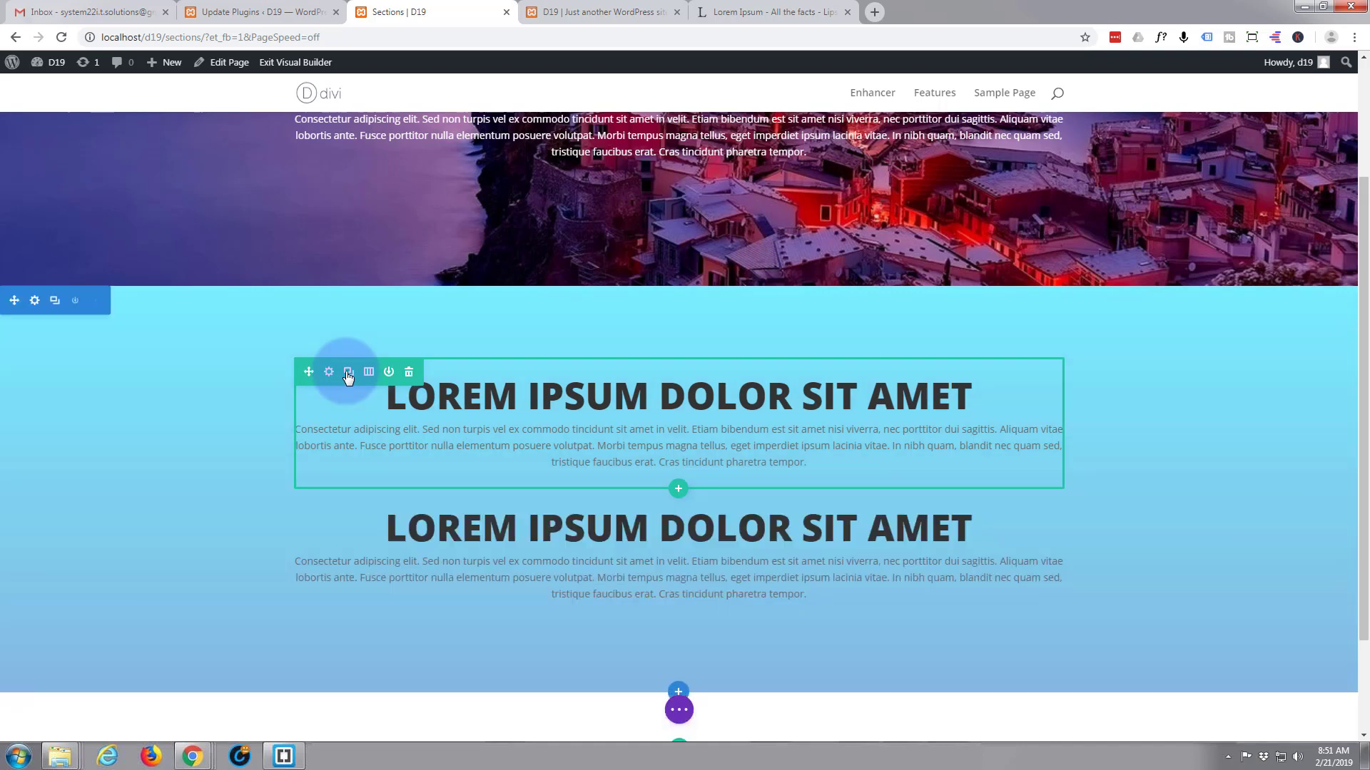
scroll(398, 535, down, 1)
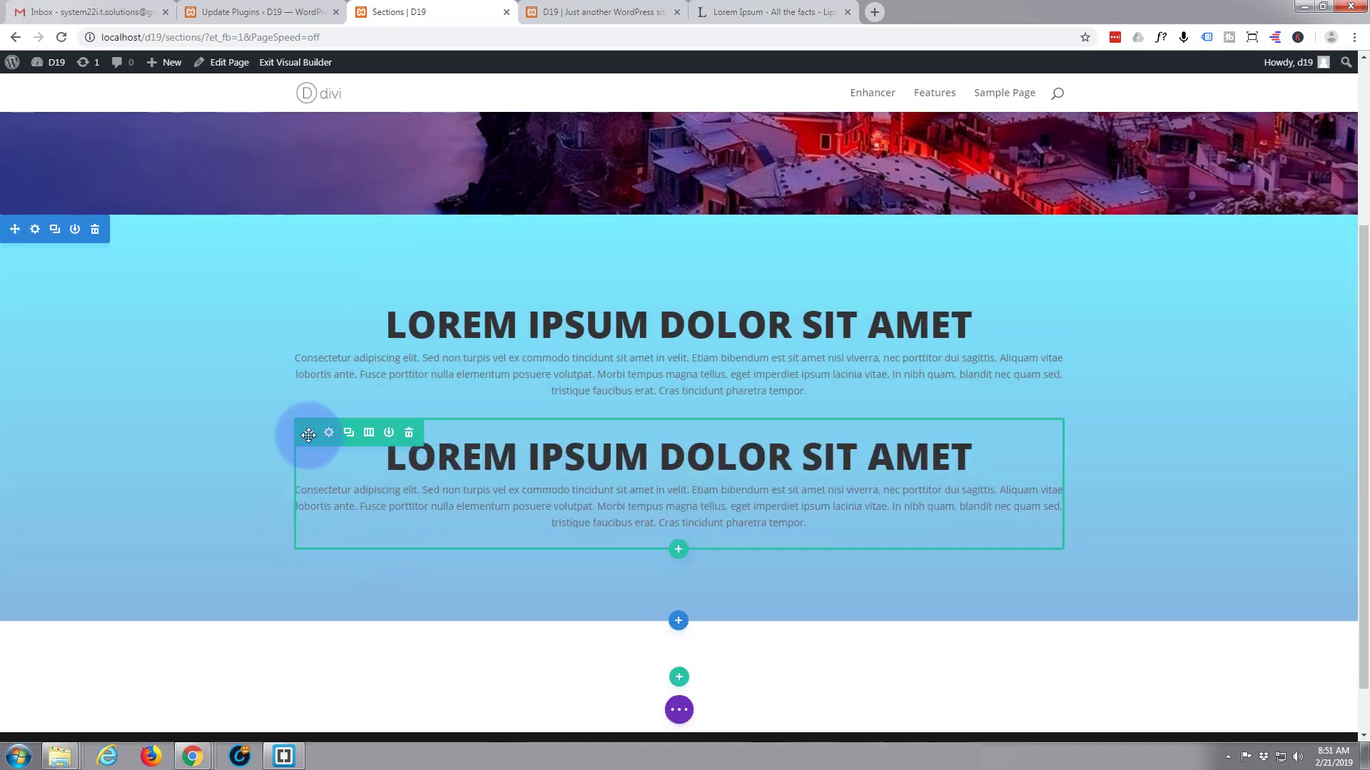
drag(308, 434, 338, 631)
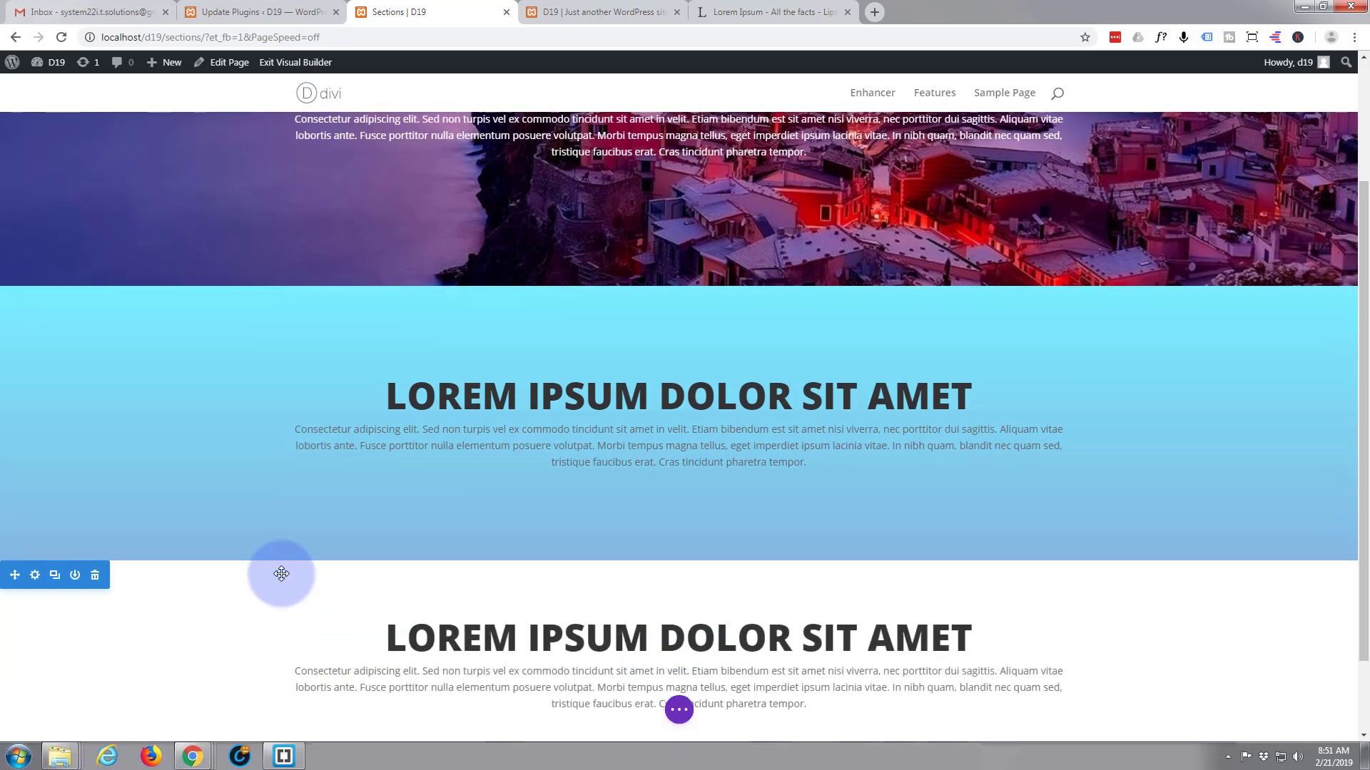
Set the tropical beach photo pexels-photo-457881.jpeg from the media library as the third section's background image.
scroll(281, 573, down, 2)
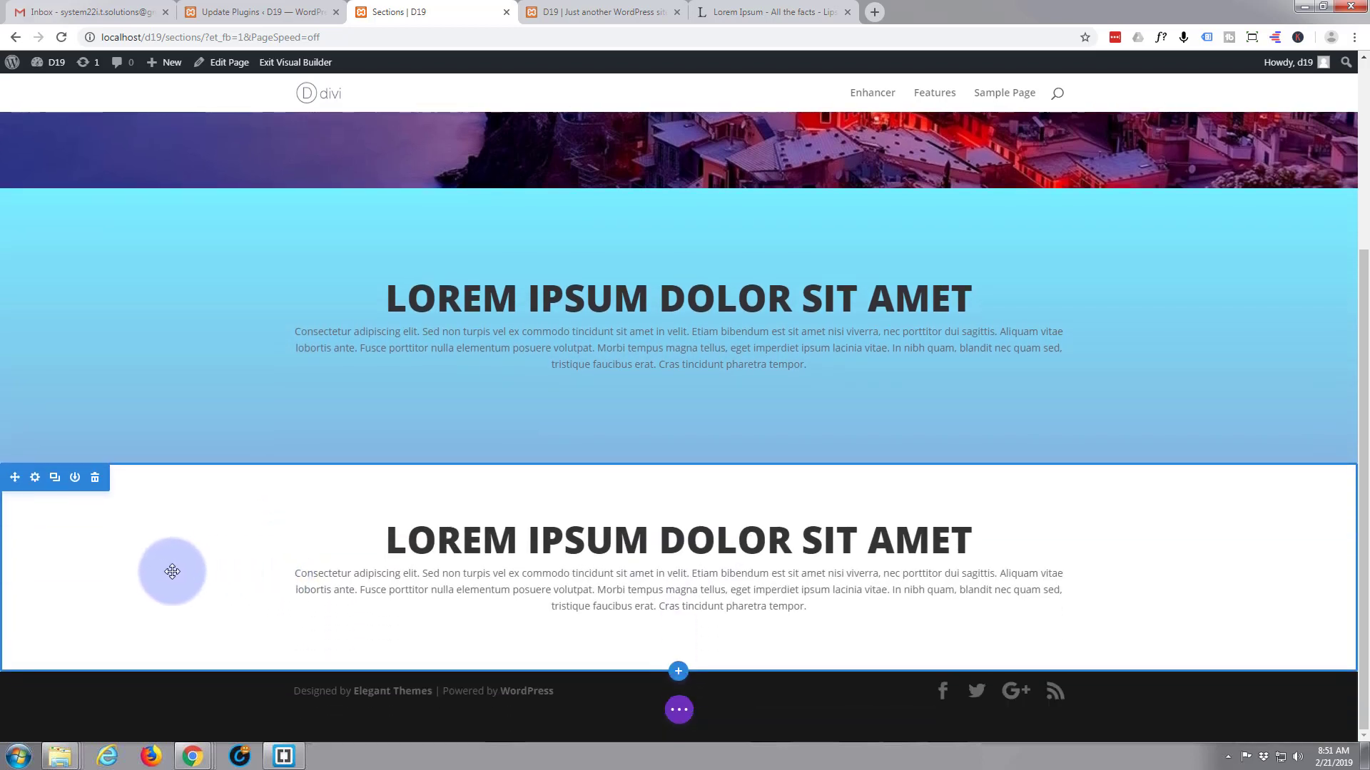
click(36, 480)
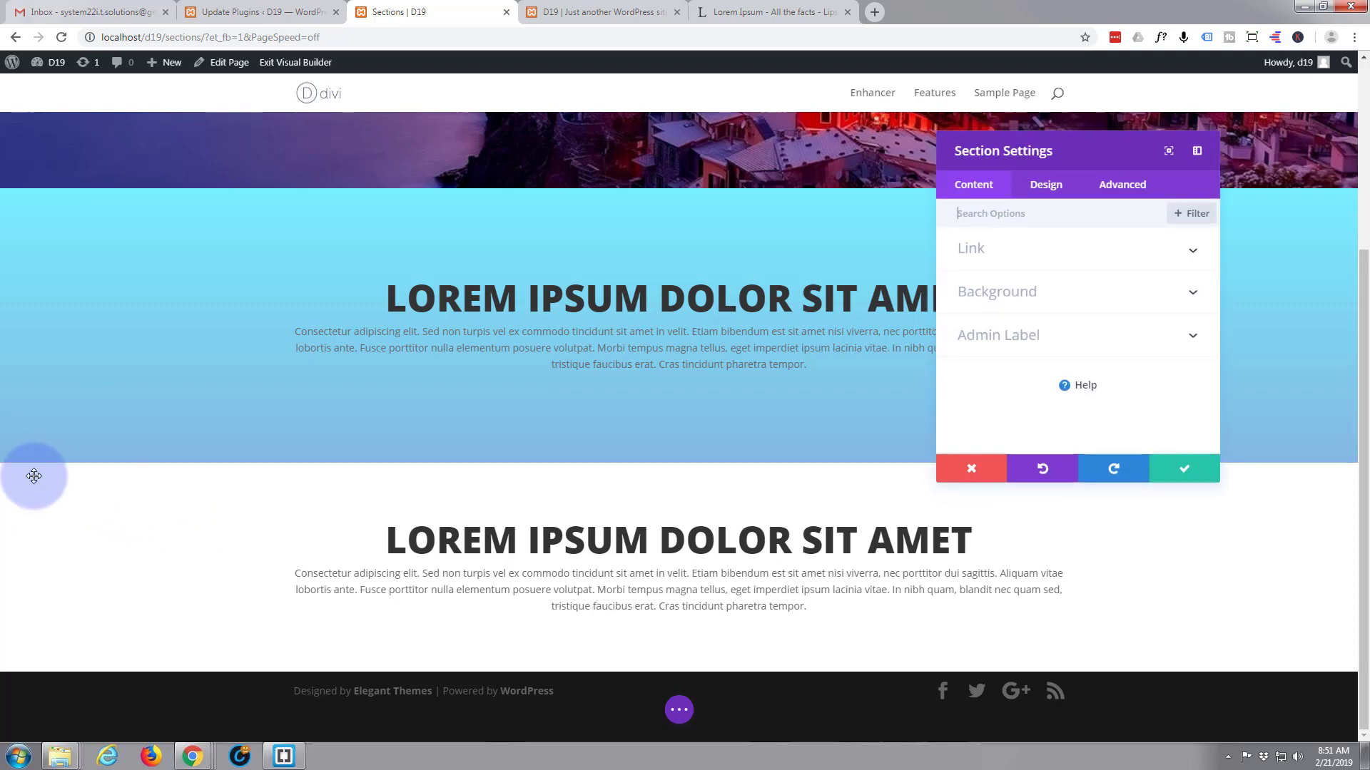
click(1036, 292)
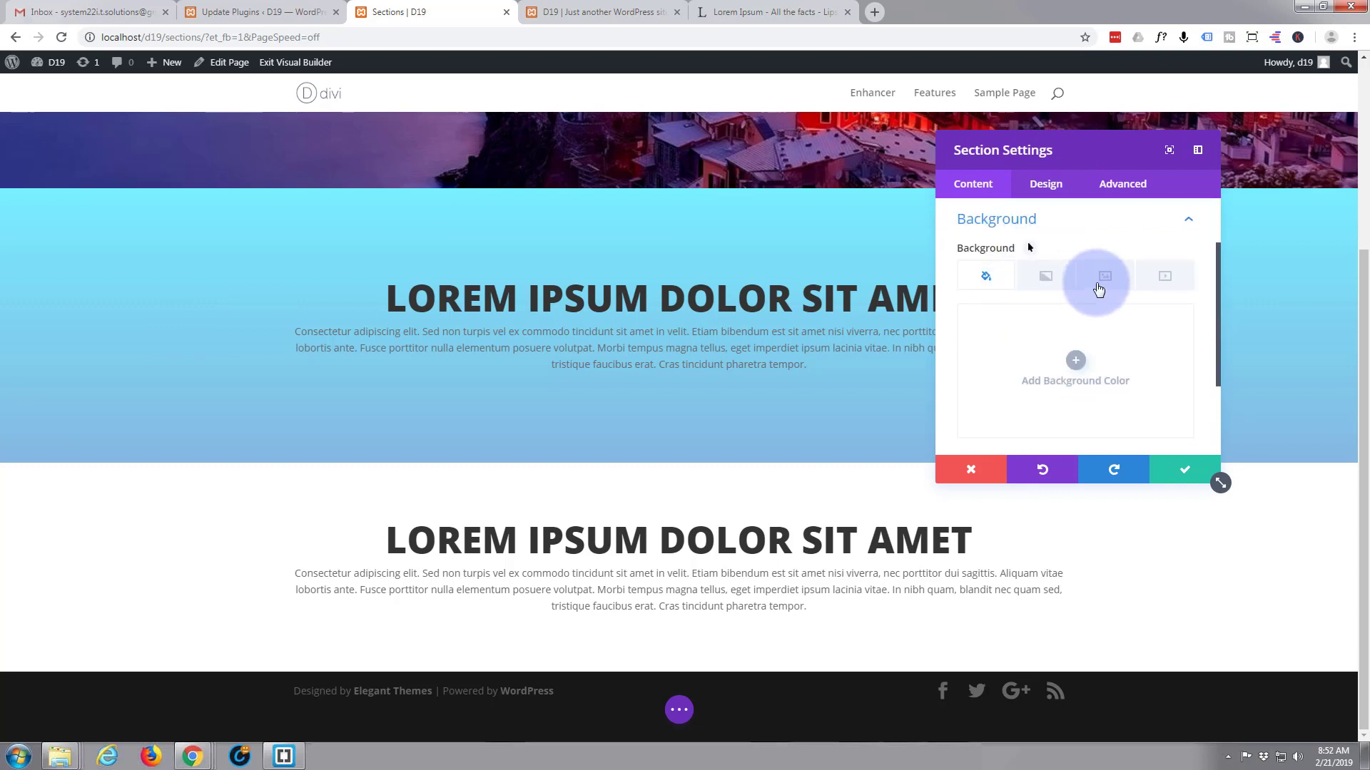
click(1106, 283)
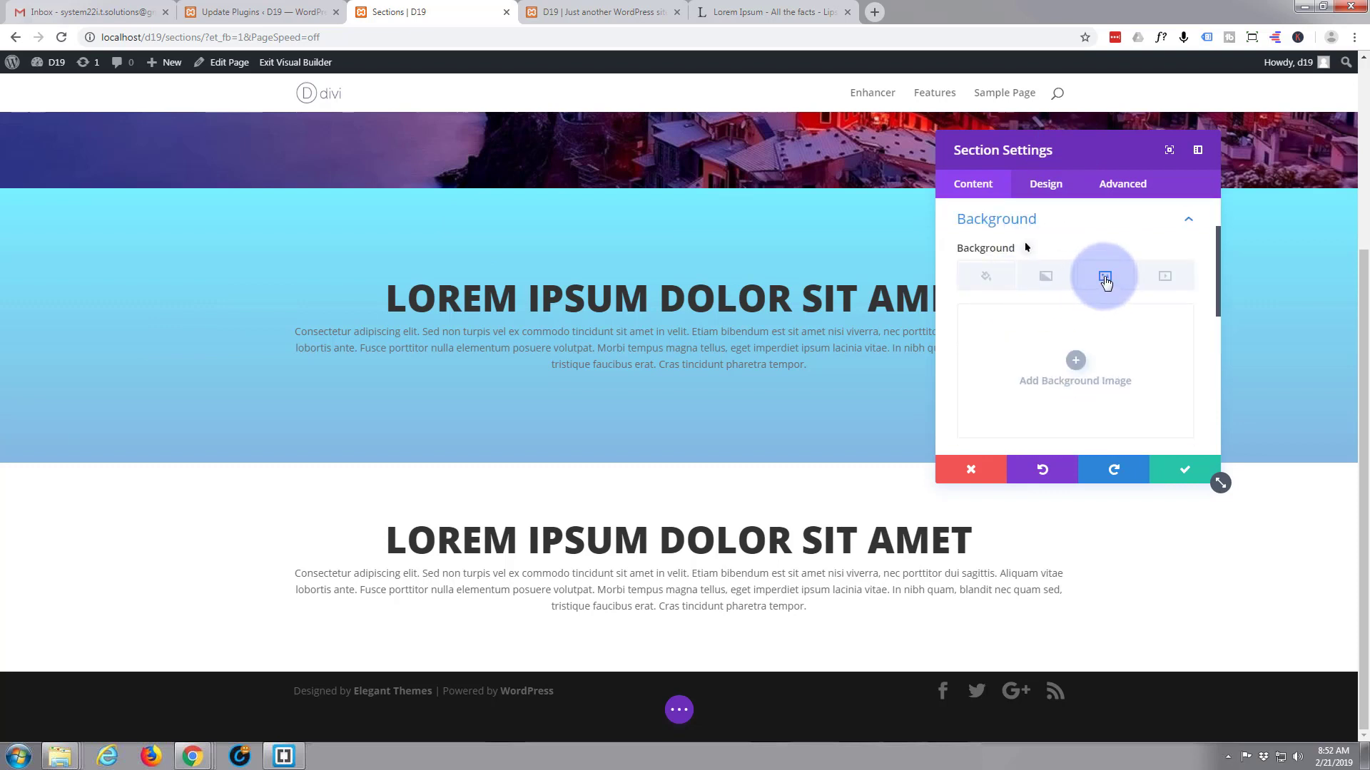
click(1076, 359)
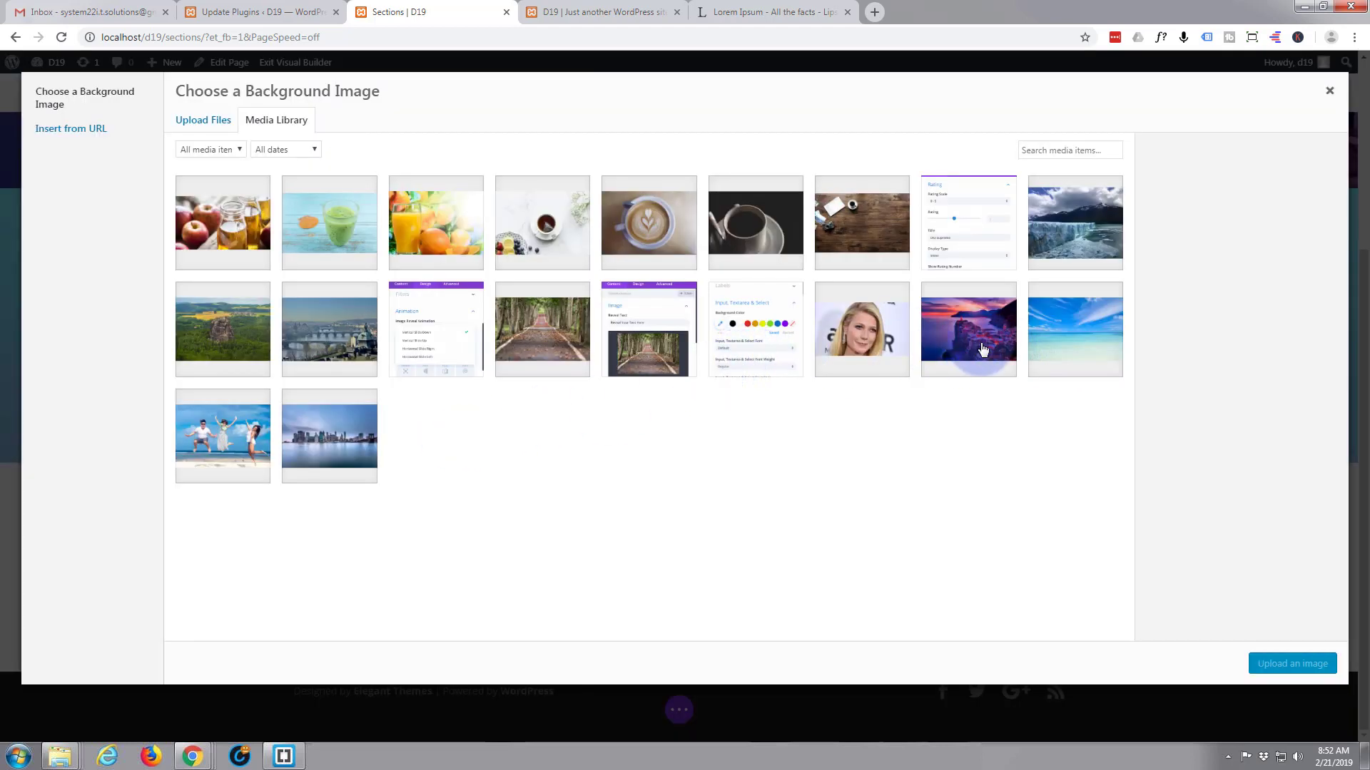
click(1061, 326)
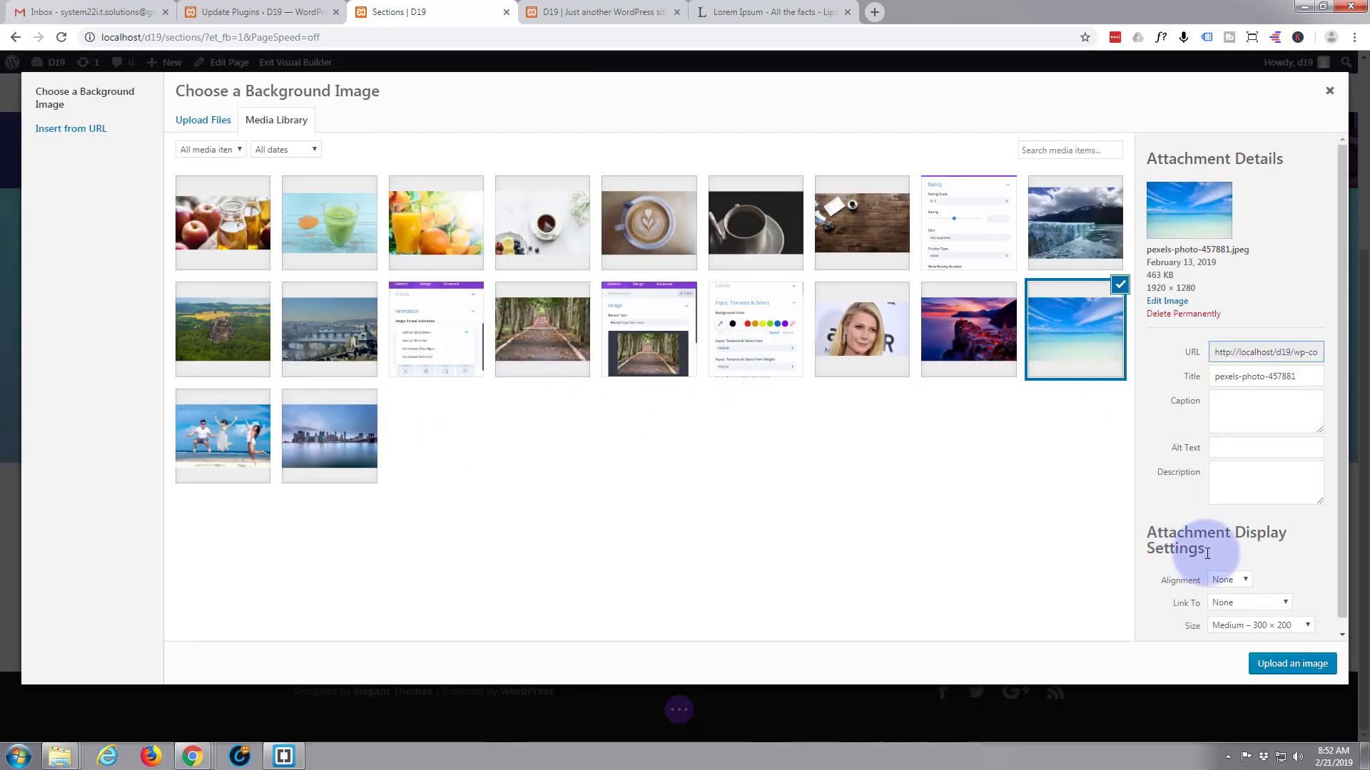
click(1286, 663)
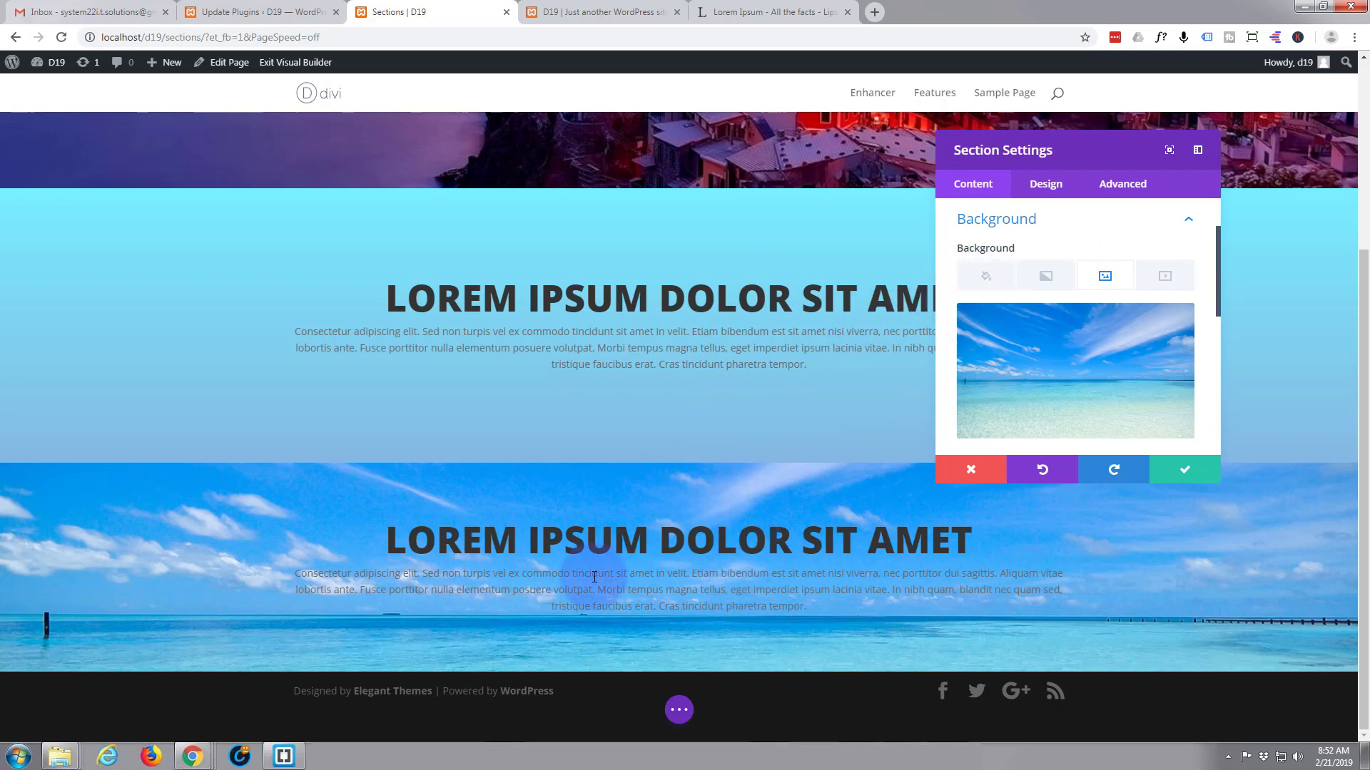
Set the third section's custom top and bottom padding to 150px, linking the two values.
click(1045, 183)
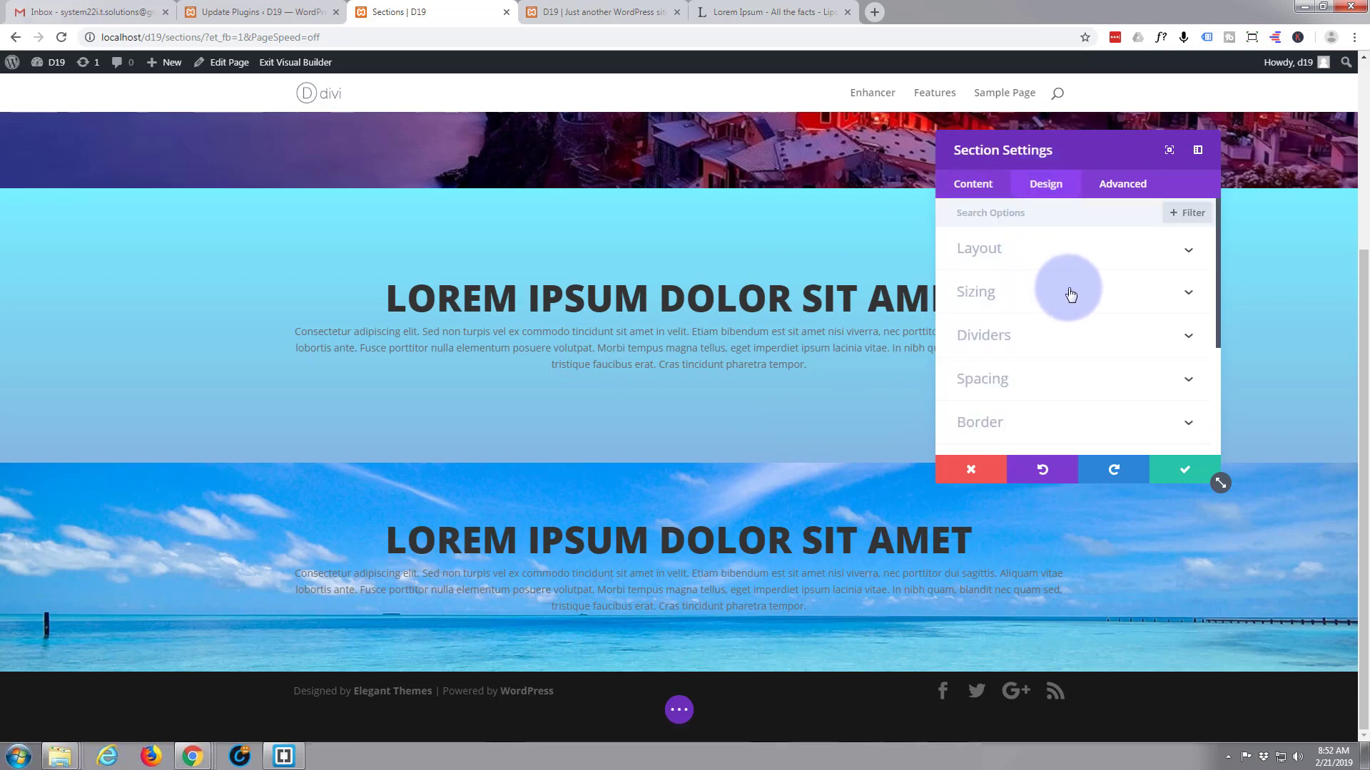
click(1053, 385)
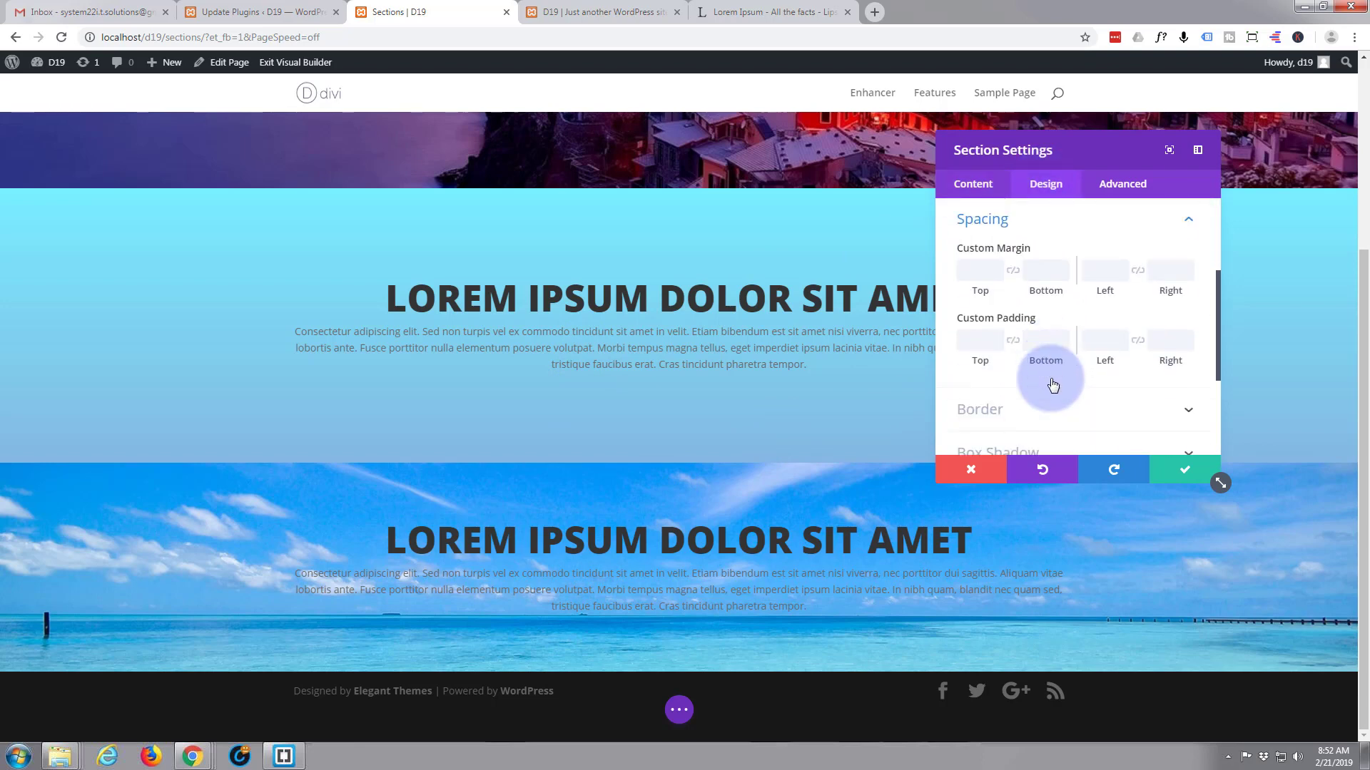
click(978, 343)
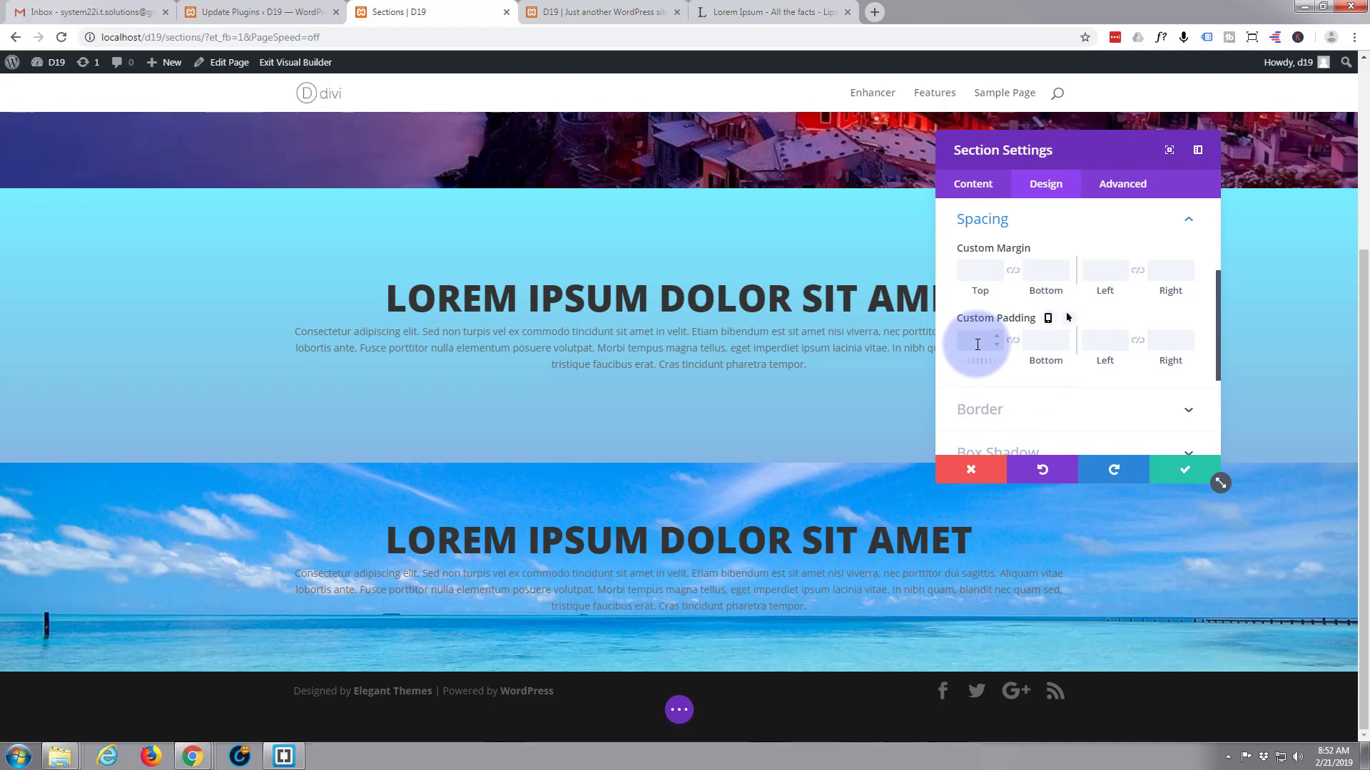
text(150)
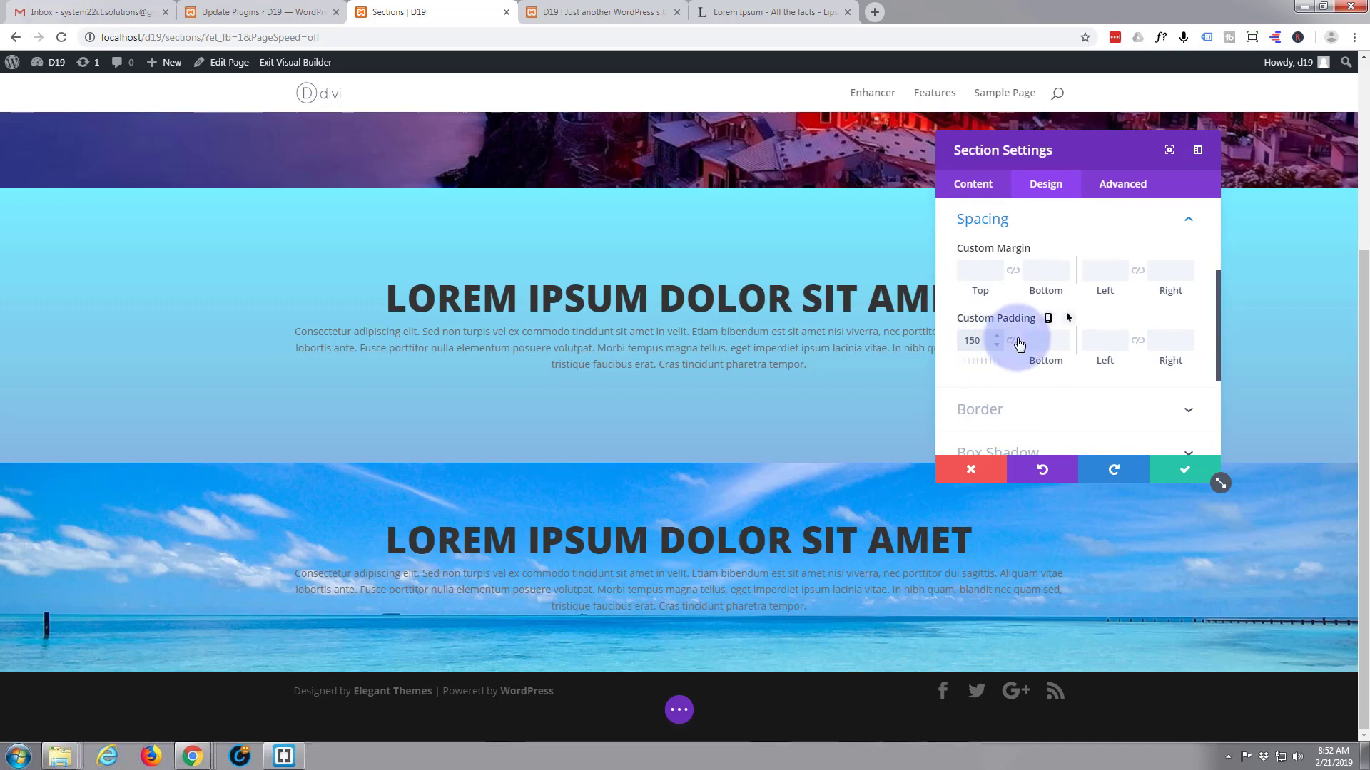
click(1014, 343)
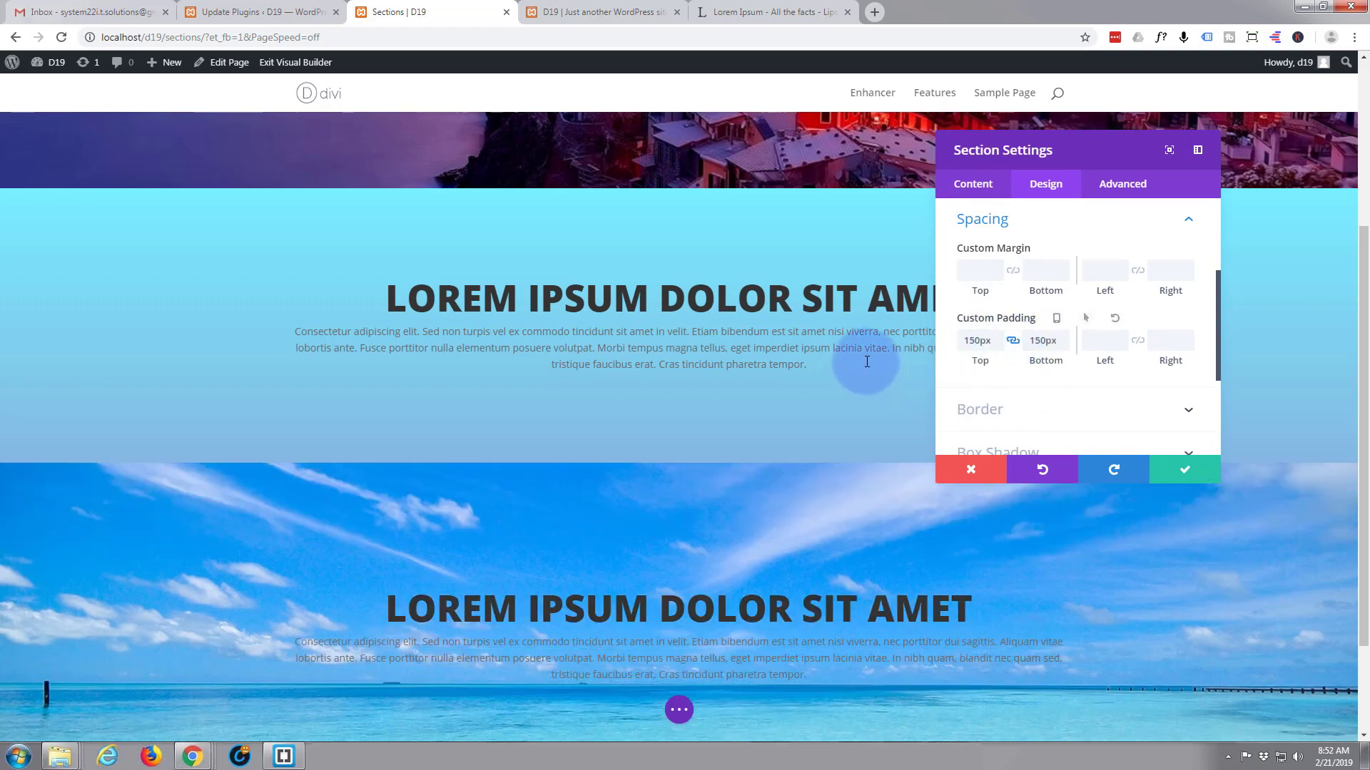
scroll(867, 355, down, 1)
scroll(867, 355, down, 1)
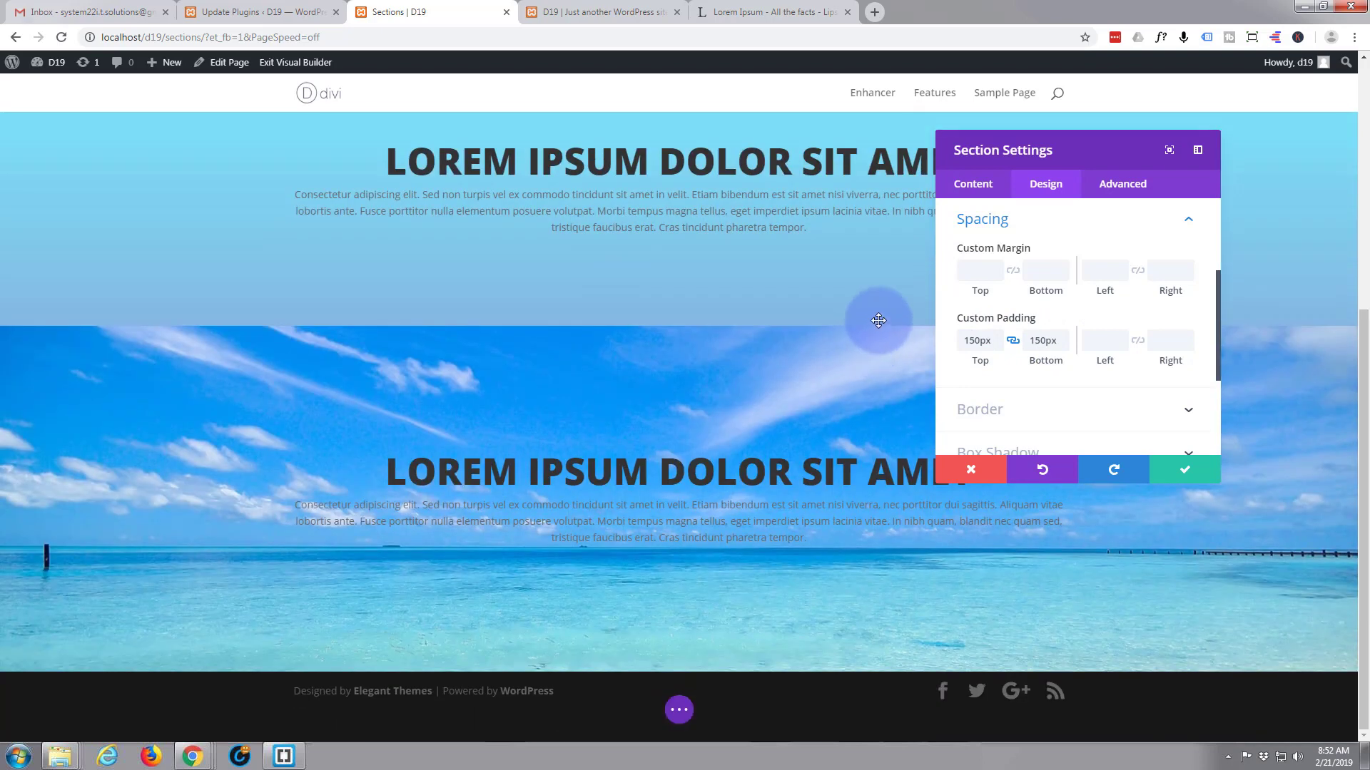
Turn on the parallax effect for the third section's background image.
scroll(1002, 343, down, 2)
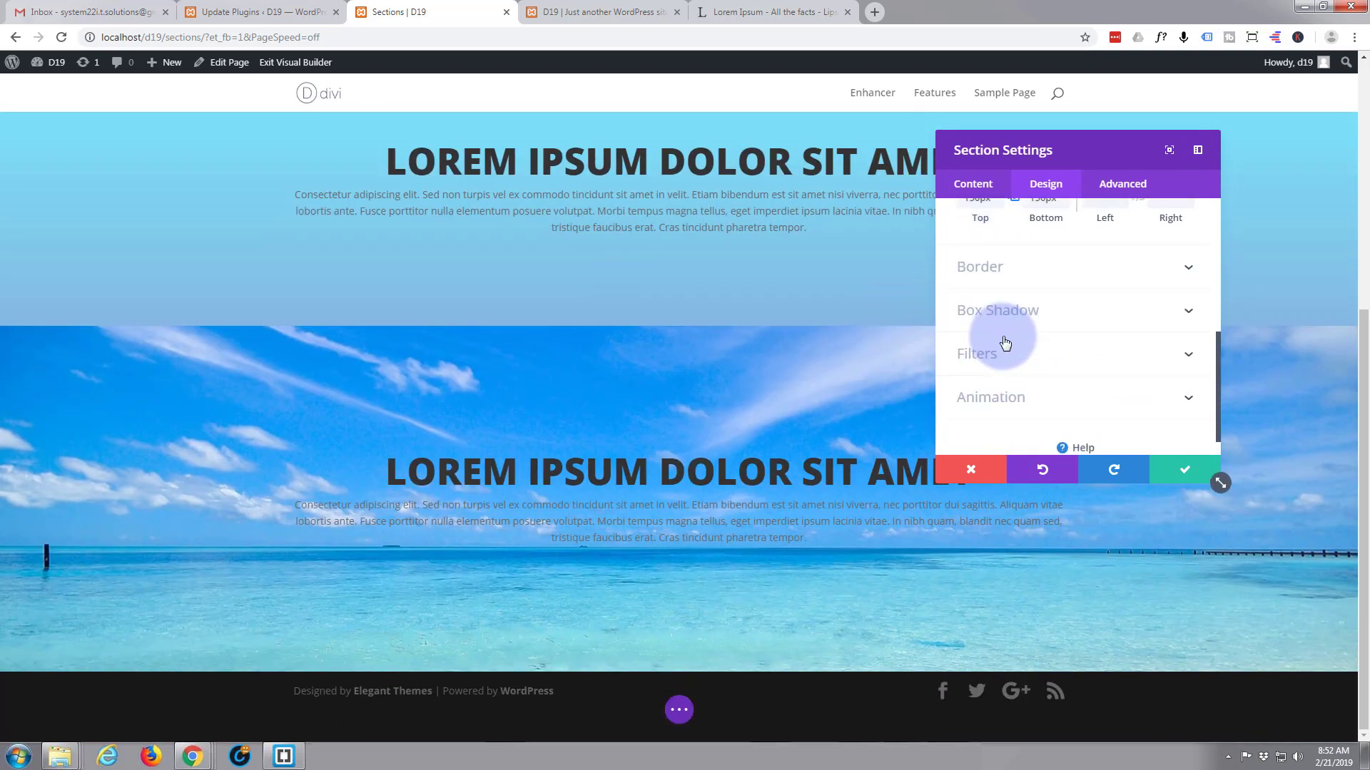
scroll(1006, 343, up, 2)
scroll(1006, 341, up, 3)
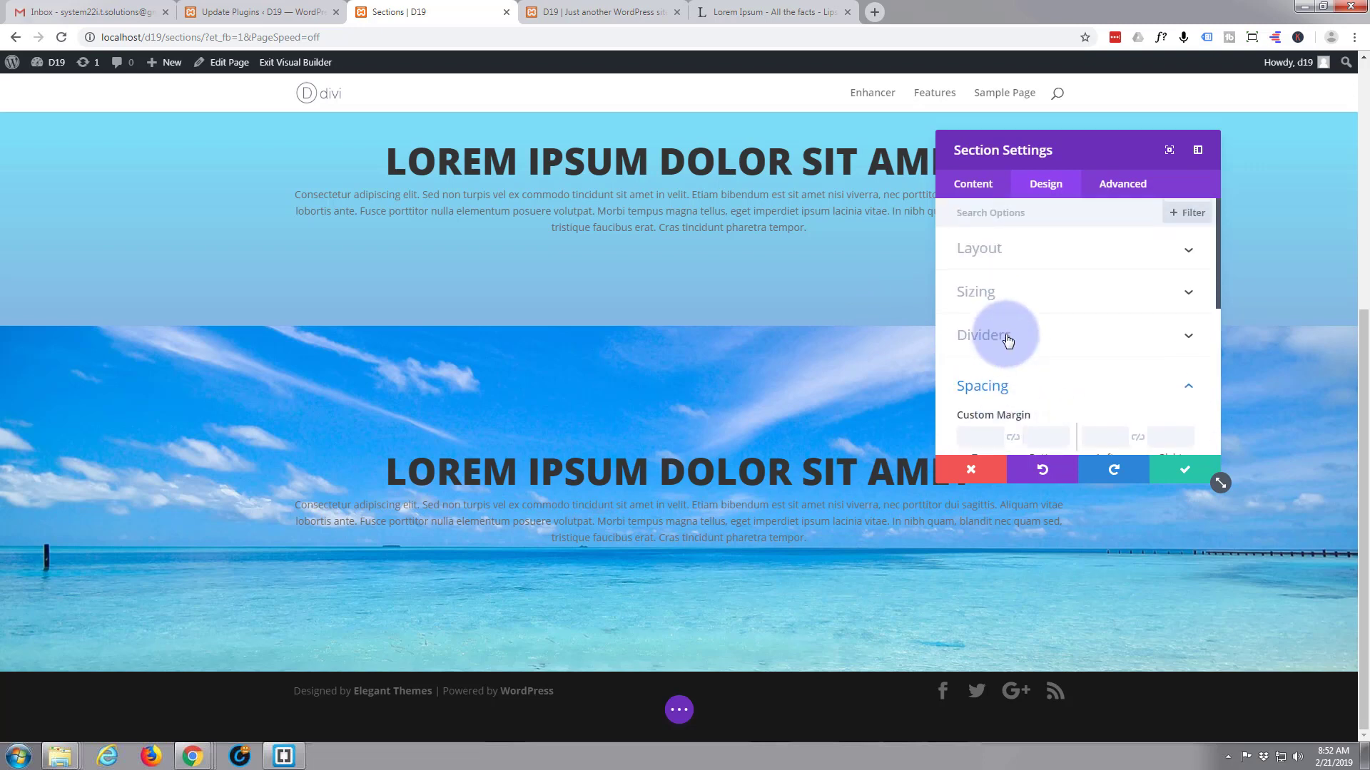
click(972, 187)
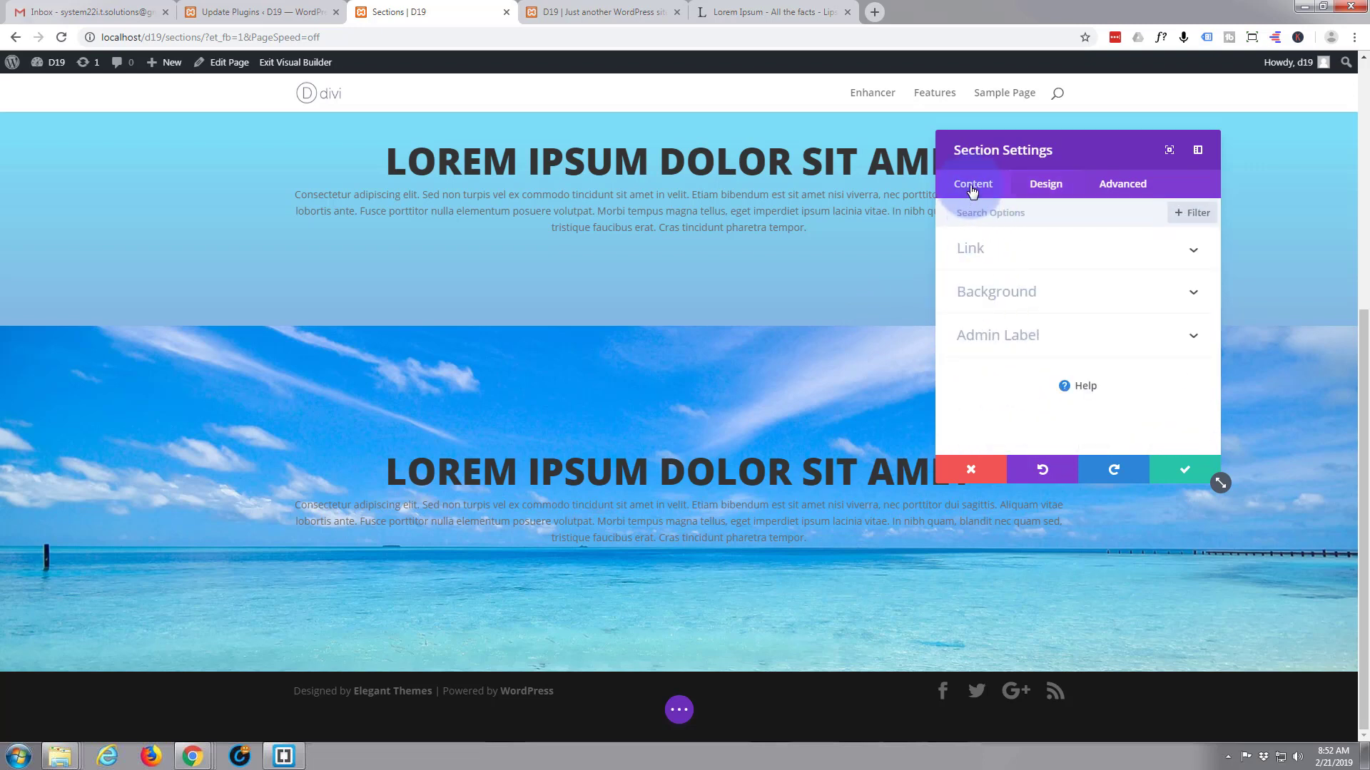
click(1041, 293)
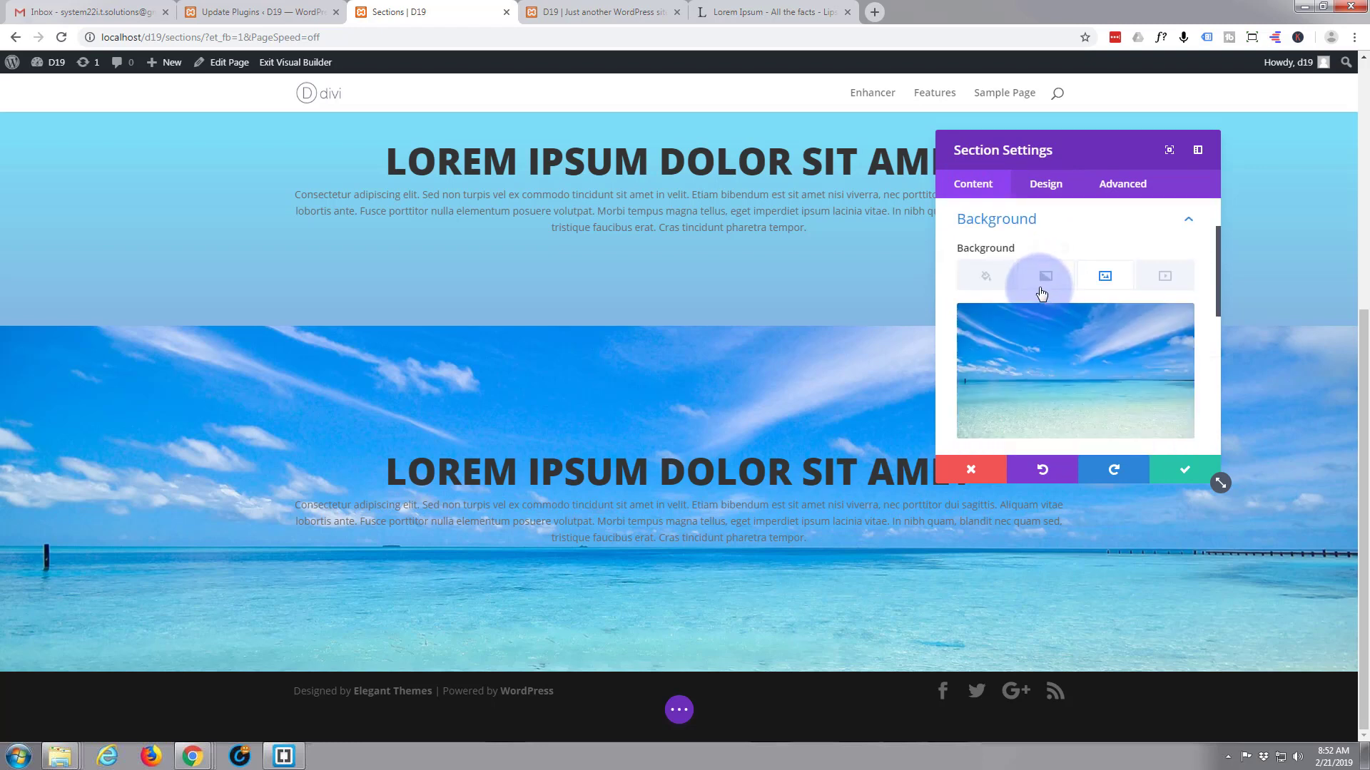
scroll(1040, 292, down, 4)
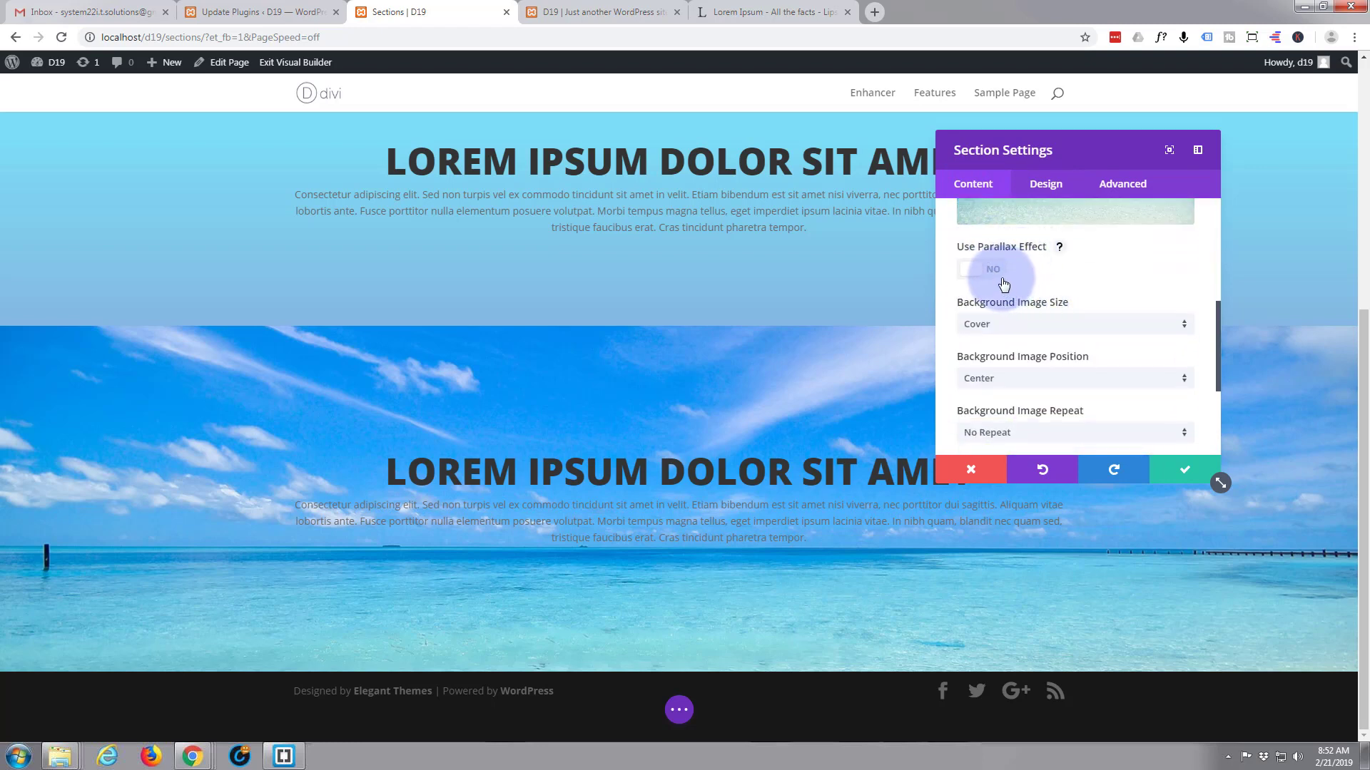
click(1003, 282)
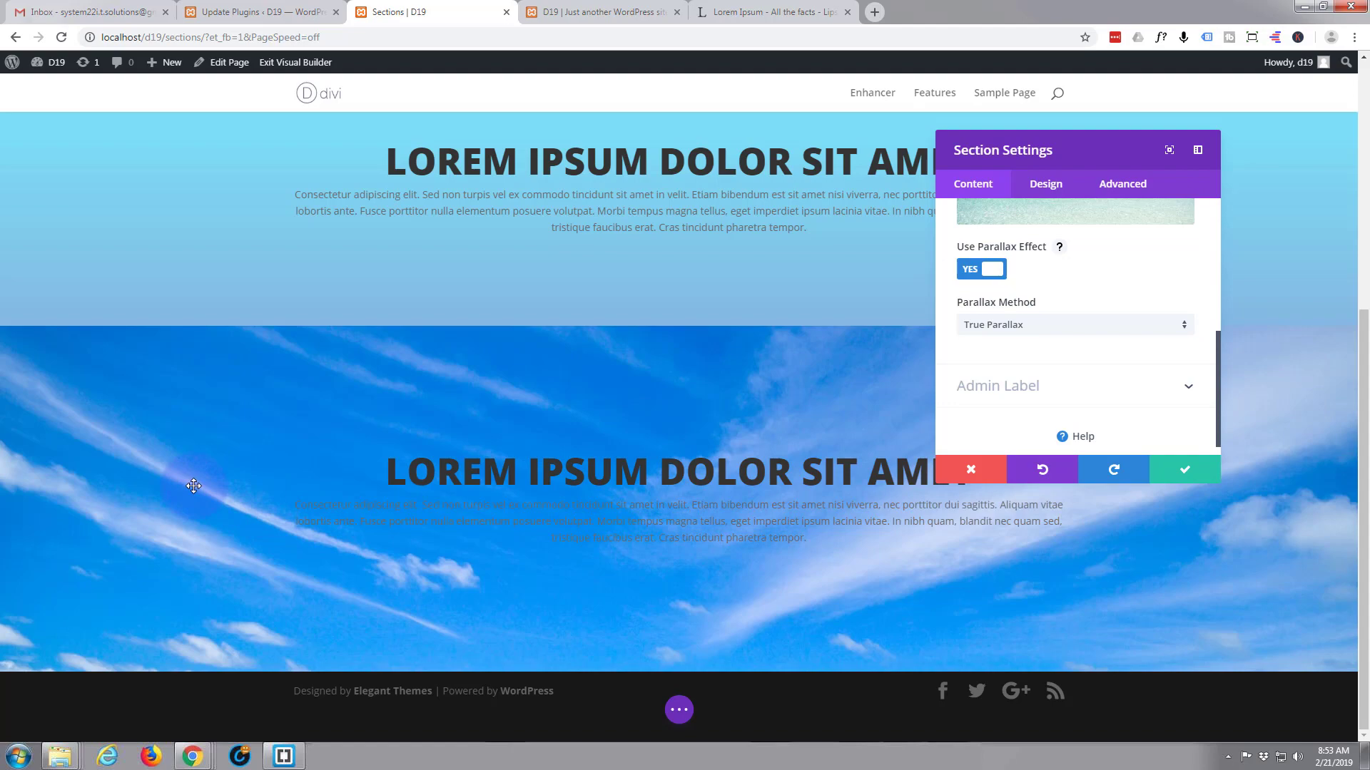
Examine how the third section's background image moves with the True Parallax method while the page scrolls.
scroll(191, 481, up, 2)
scroll(193, 484, down, 2)
scroll(194, 483, up, 4)
scroll(193, 482, down, 2)
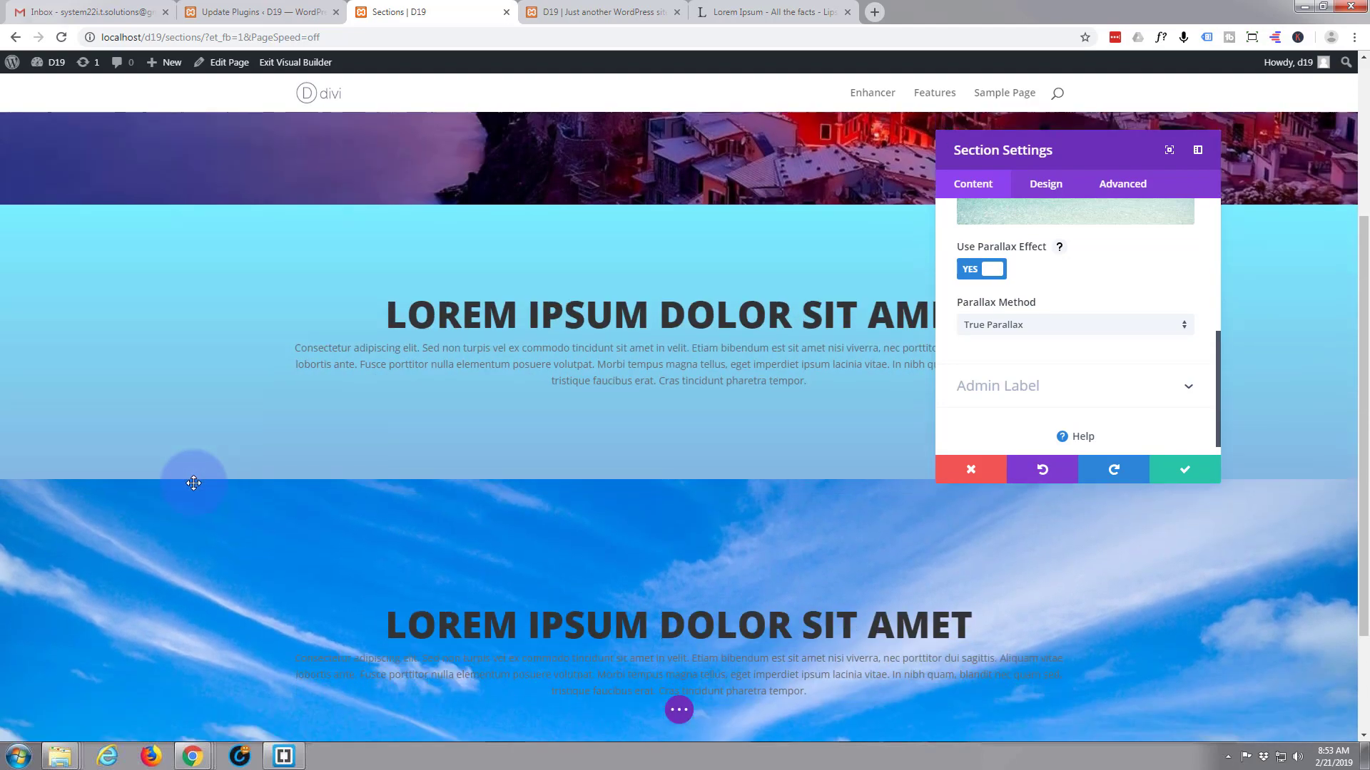
scroll(194, 483, down, 2)
scroll(194, 483, up, 2)
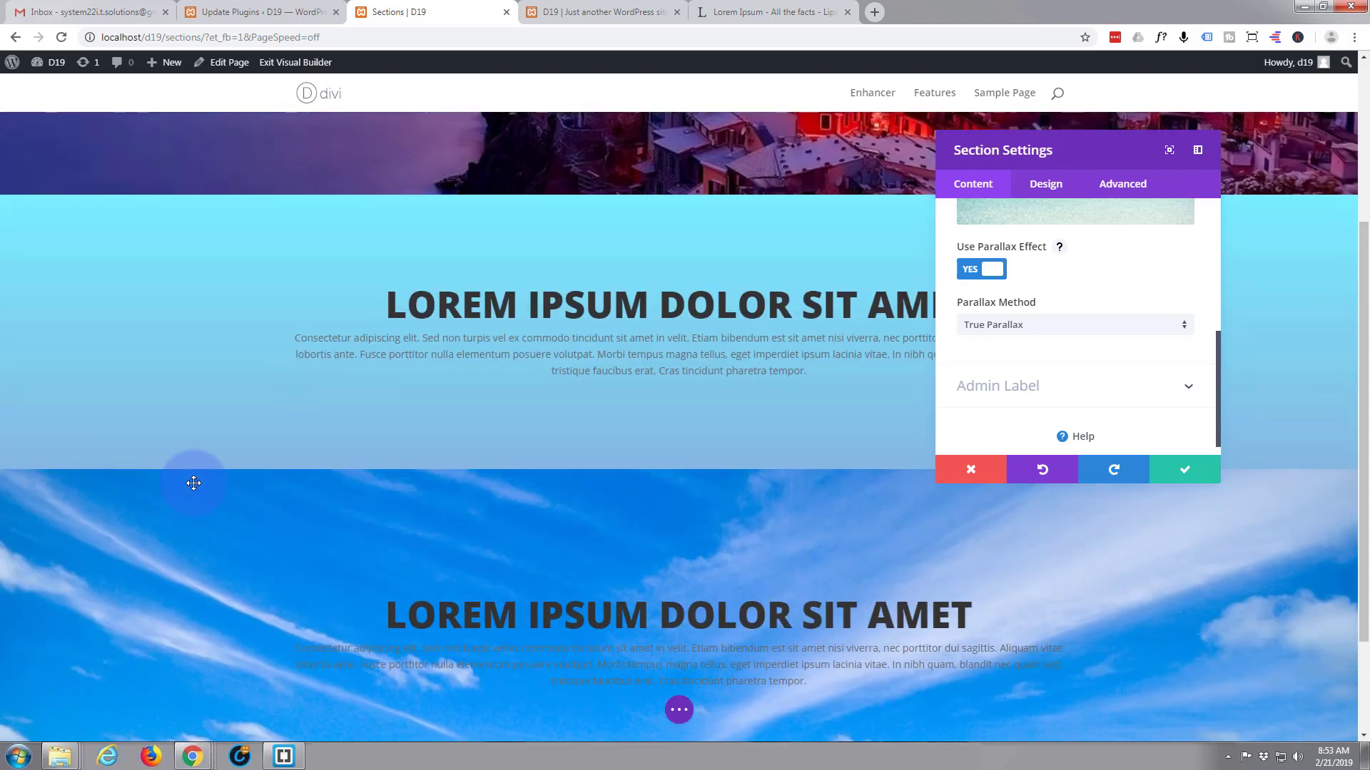
scroll(193, 483, up, 3)
scroll(194, 484, down, 3)
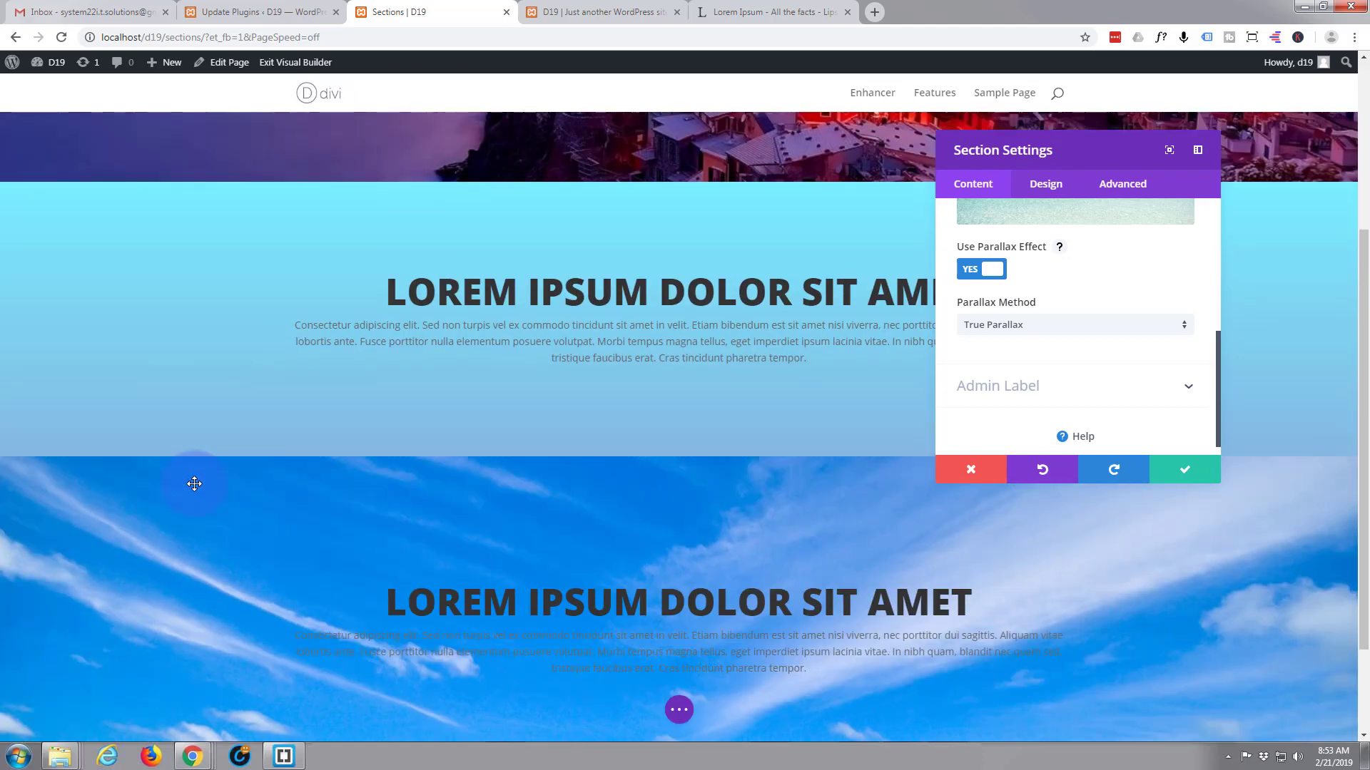
scroll(194, 484, down, 2)
scroll(194, 483, up, 3)
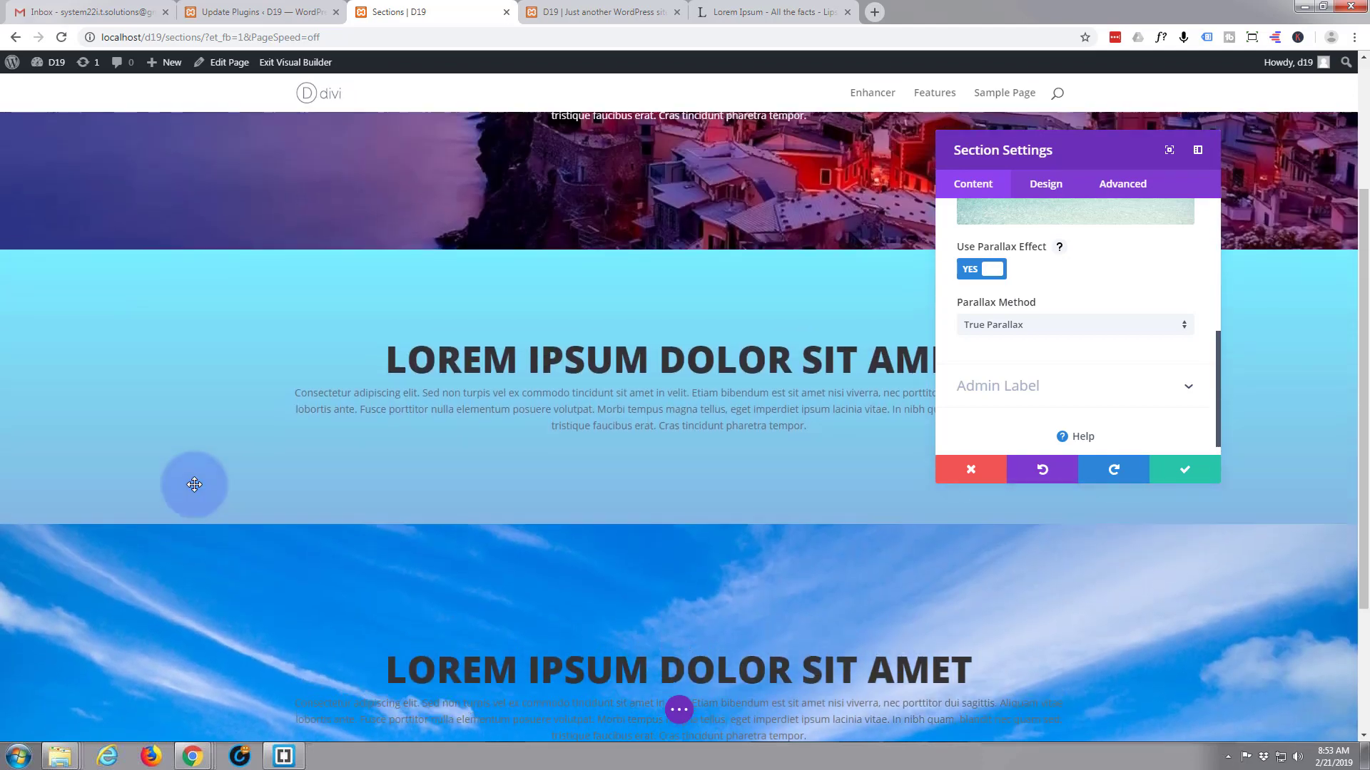
scroll(190, 483, down, 1)
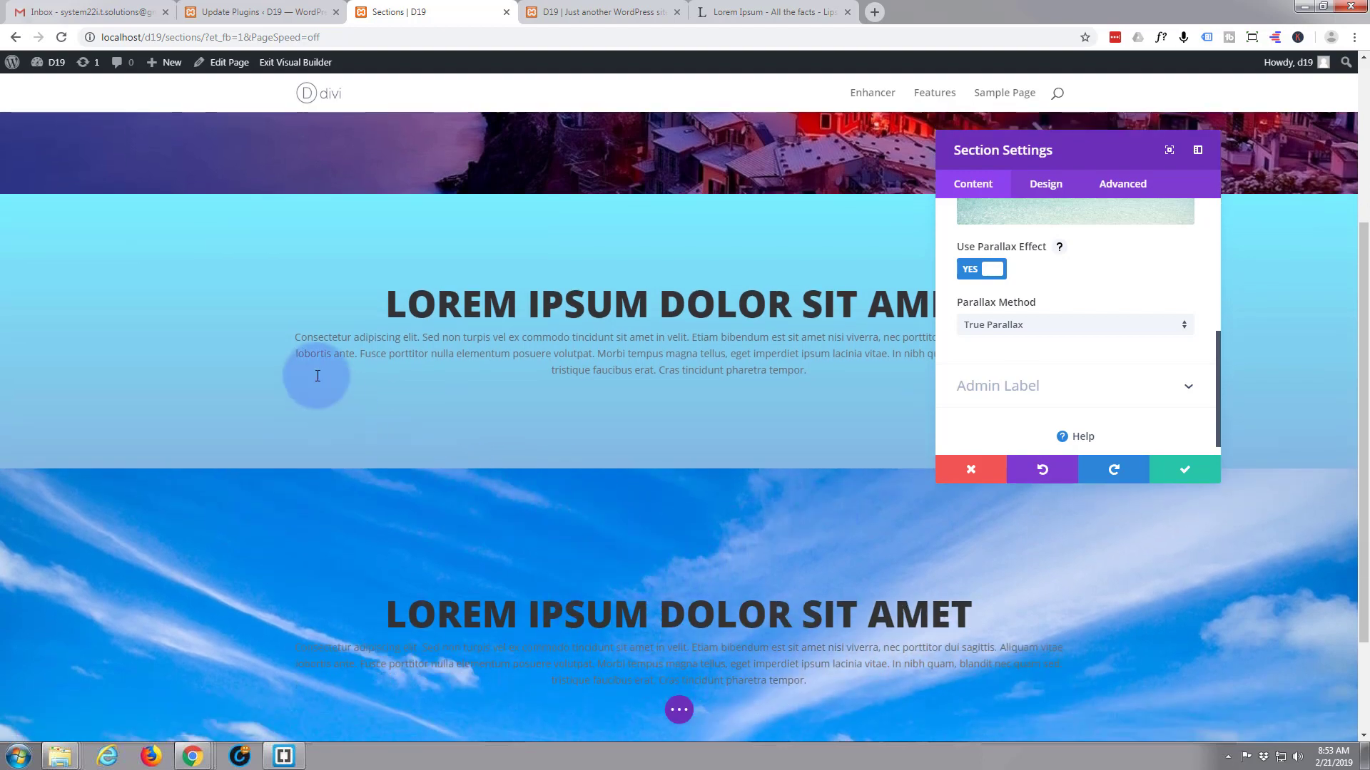
scroll(317, 376, down, 2)
scroll(314, 378, up, 5)
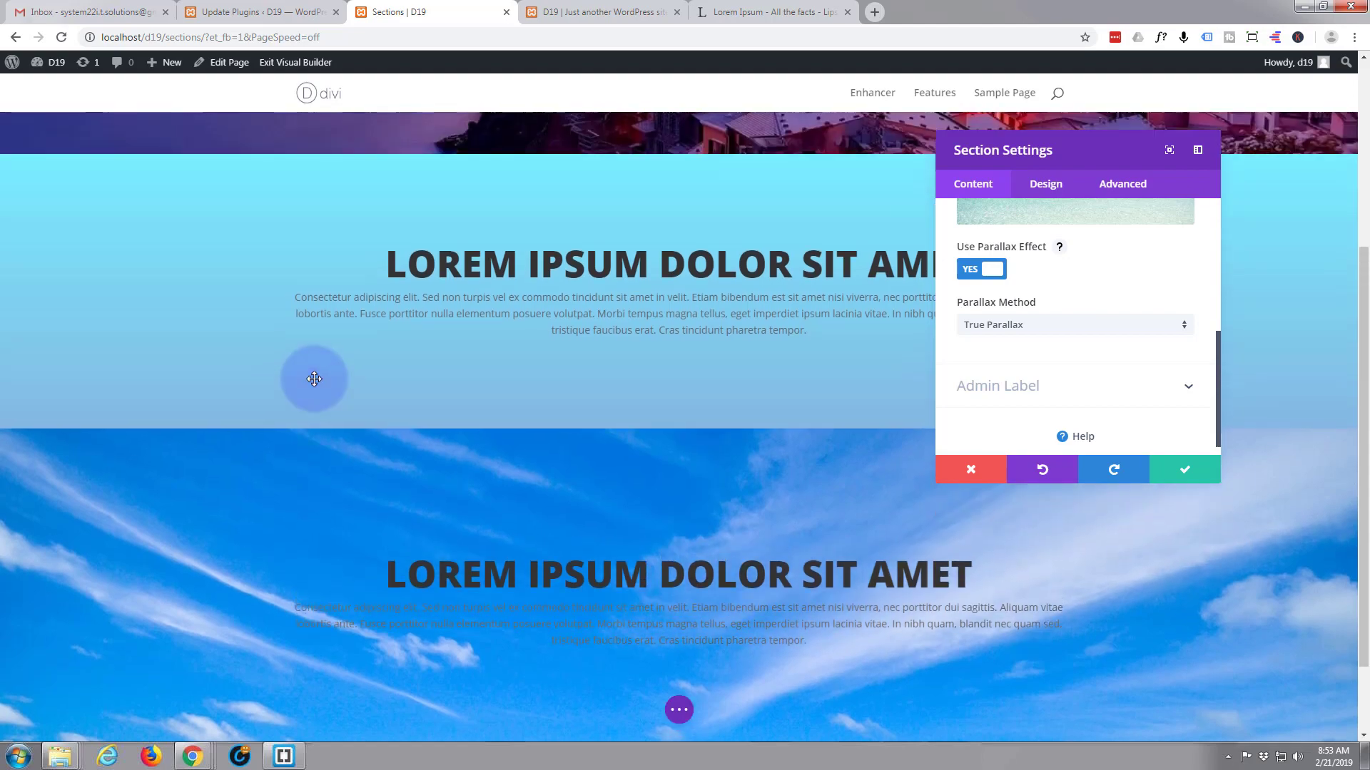
scroll(312, 383, down, 5)
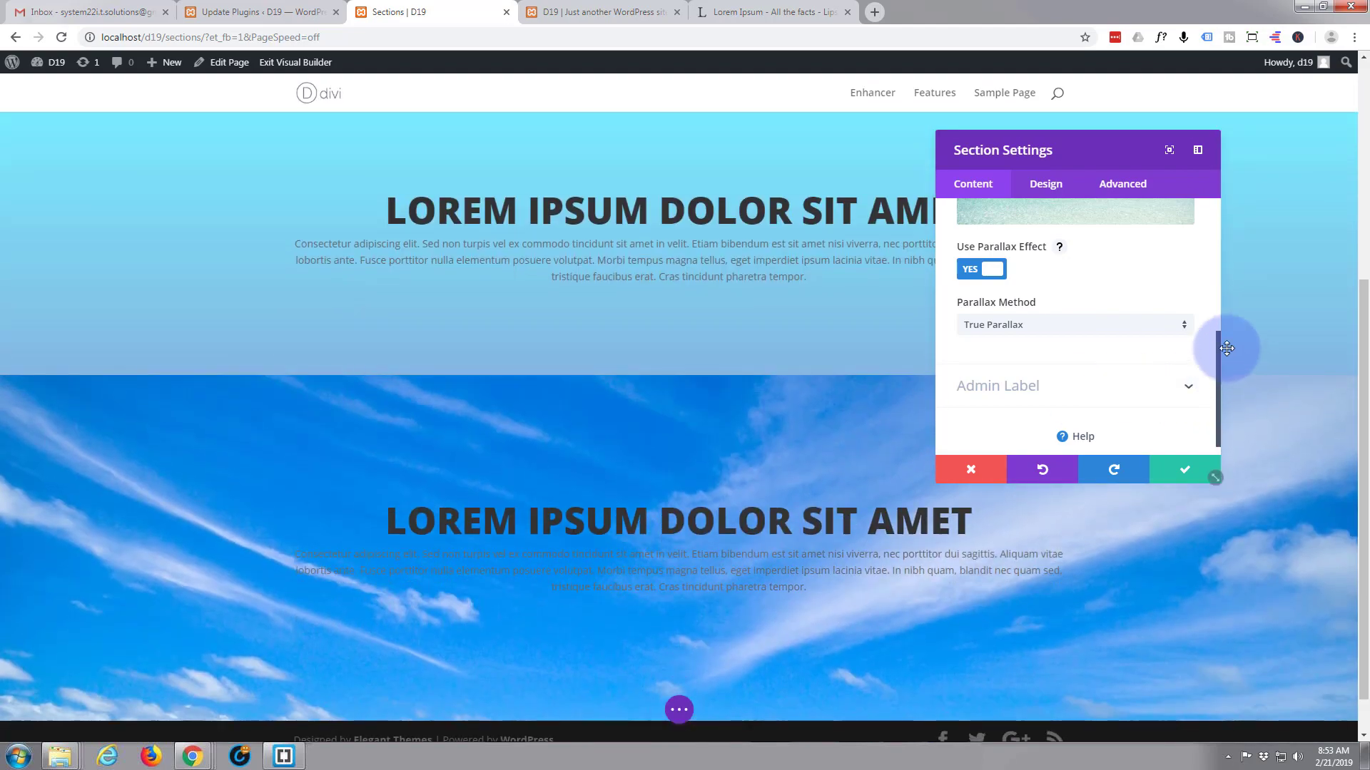
Set the third section's parallax method to CSS and check how the background behaves during scrolling.
click(1184, 332)
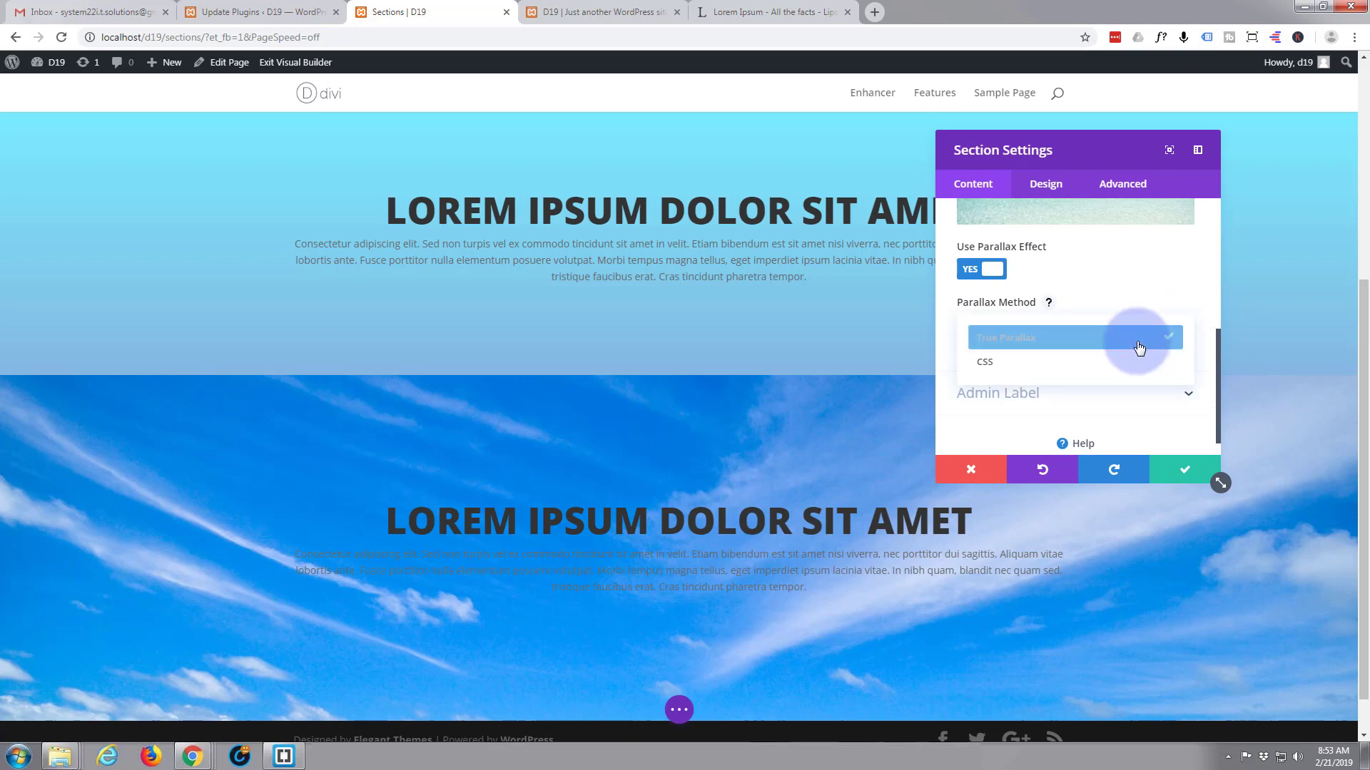
click(1052, 363)
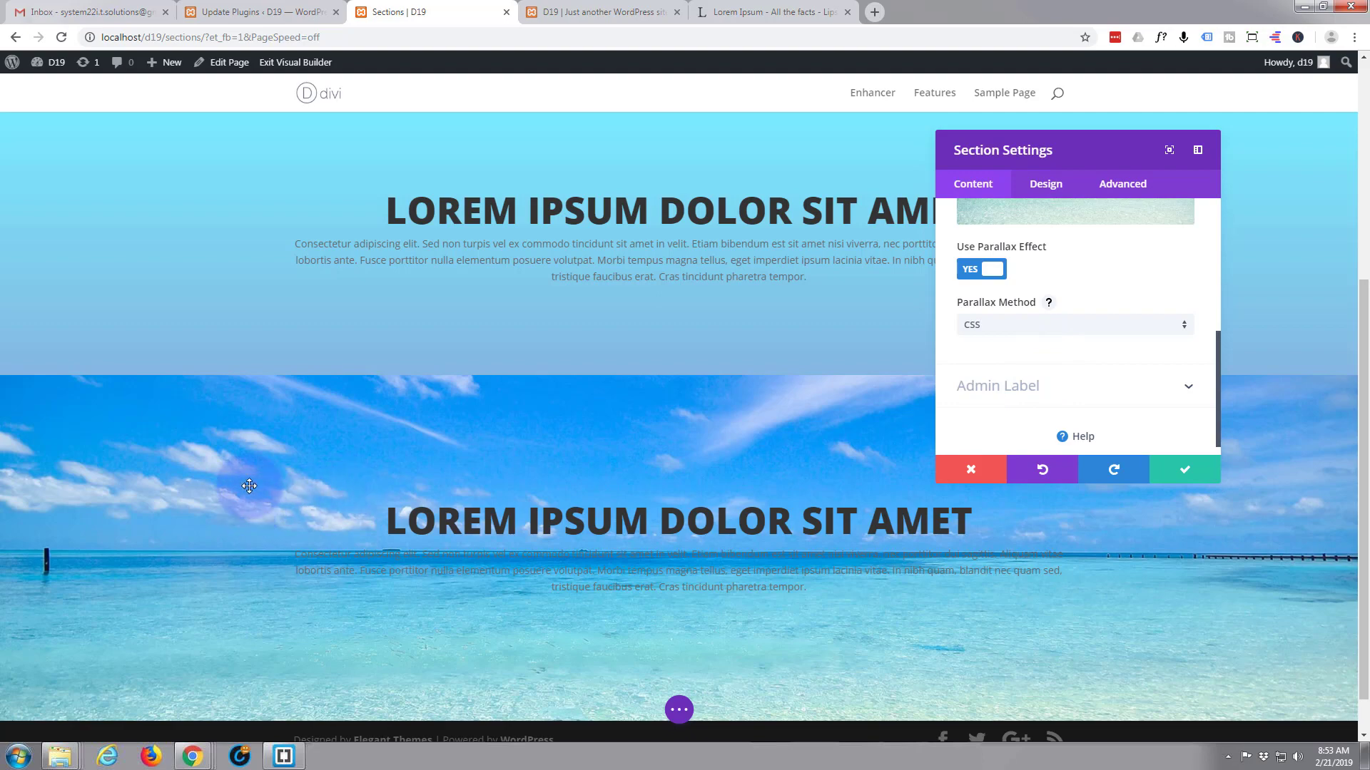
scroll(243, 456, down, 1)
scroll(238, 439, up, 5)
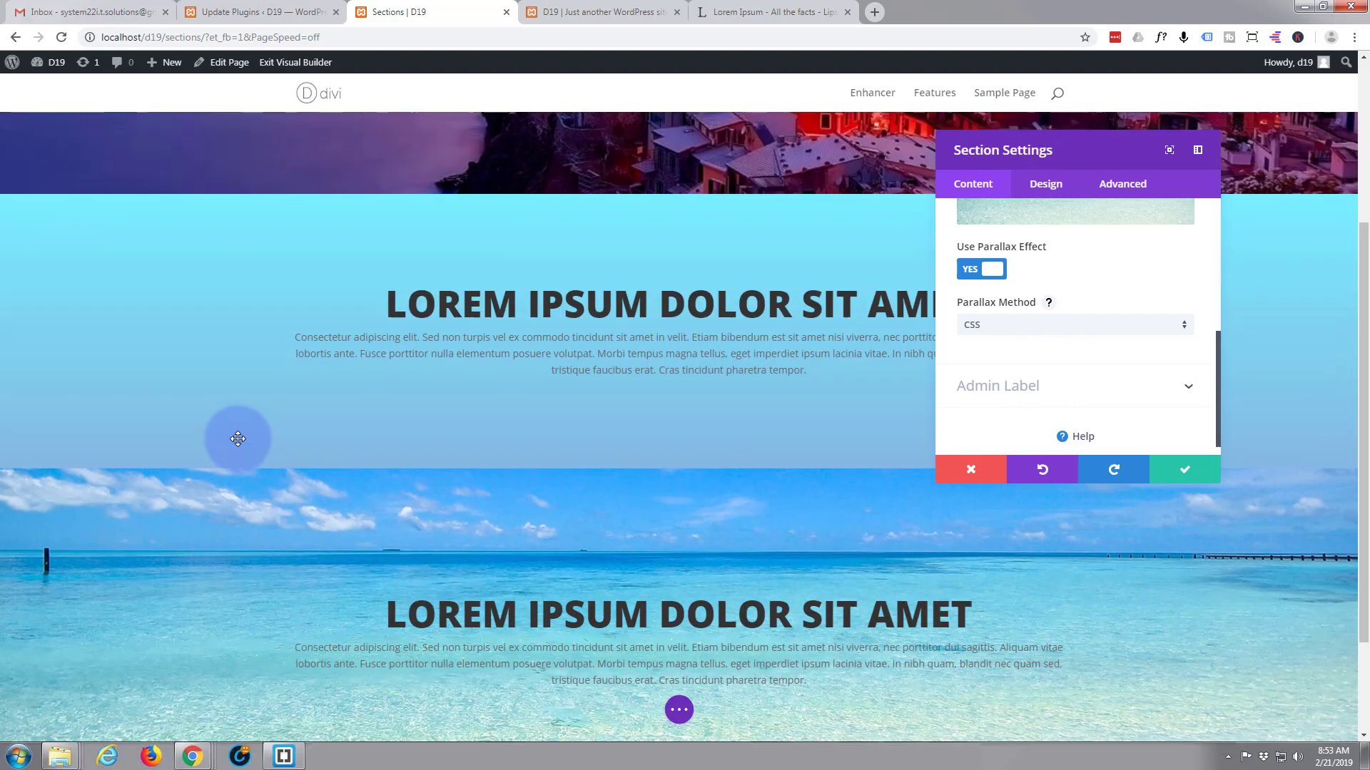
scroll(238, 439, down, 3)
scroll(238, 439, down, 2)
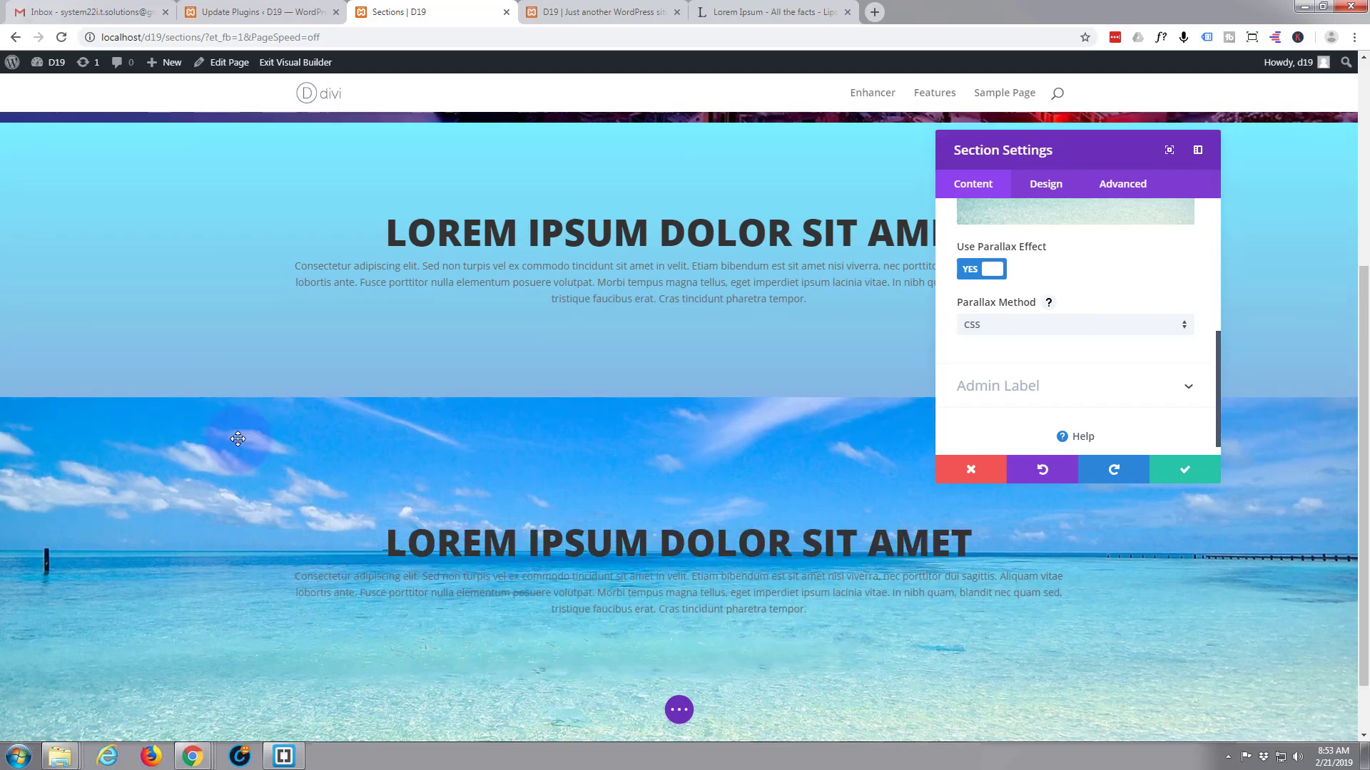
scroll(237, 439, up, 2)
scroll(237, 438, down, 2)
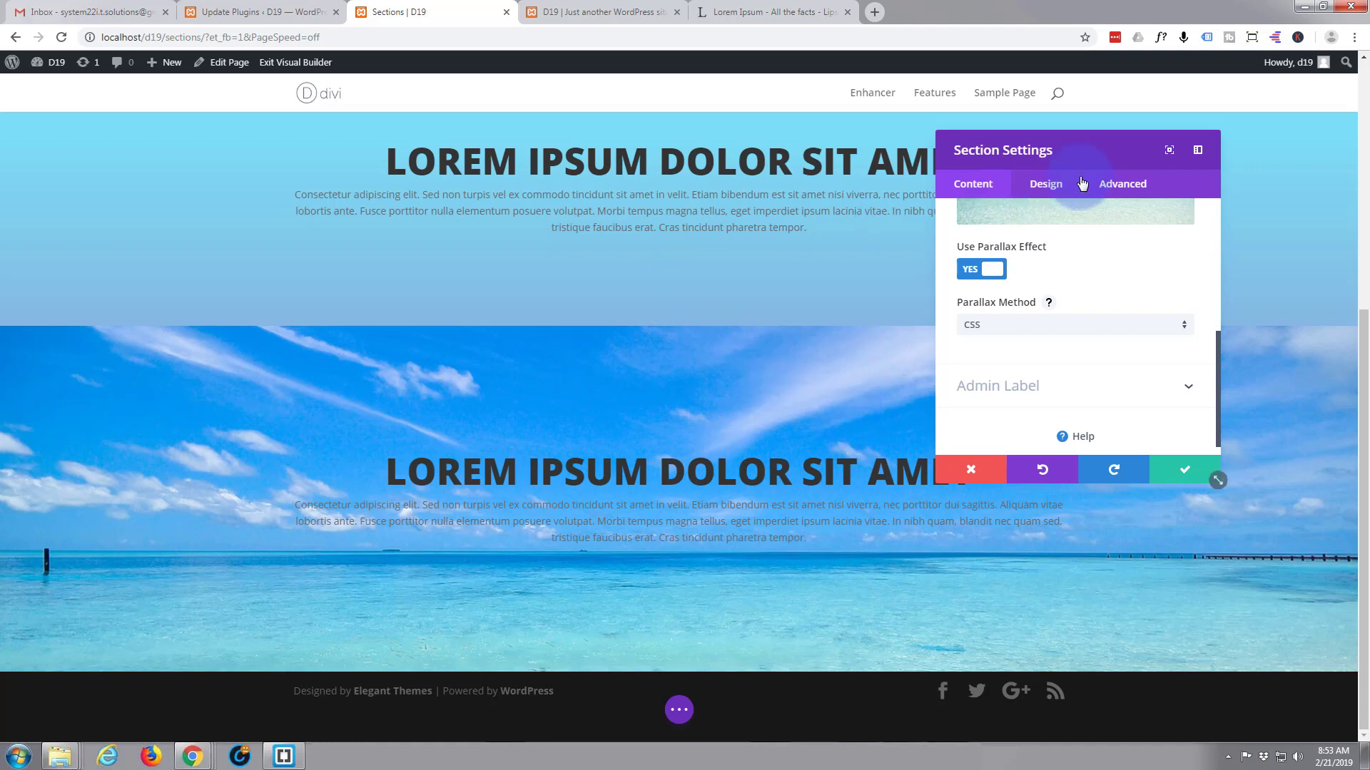
Enable hover options for the third section's Invert filter and set its default value to 100%.
drag(1085, 150, 1123, 143)
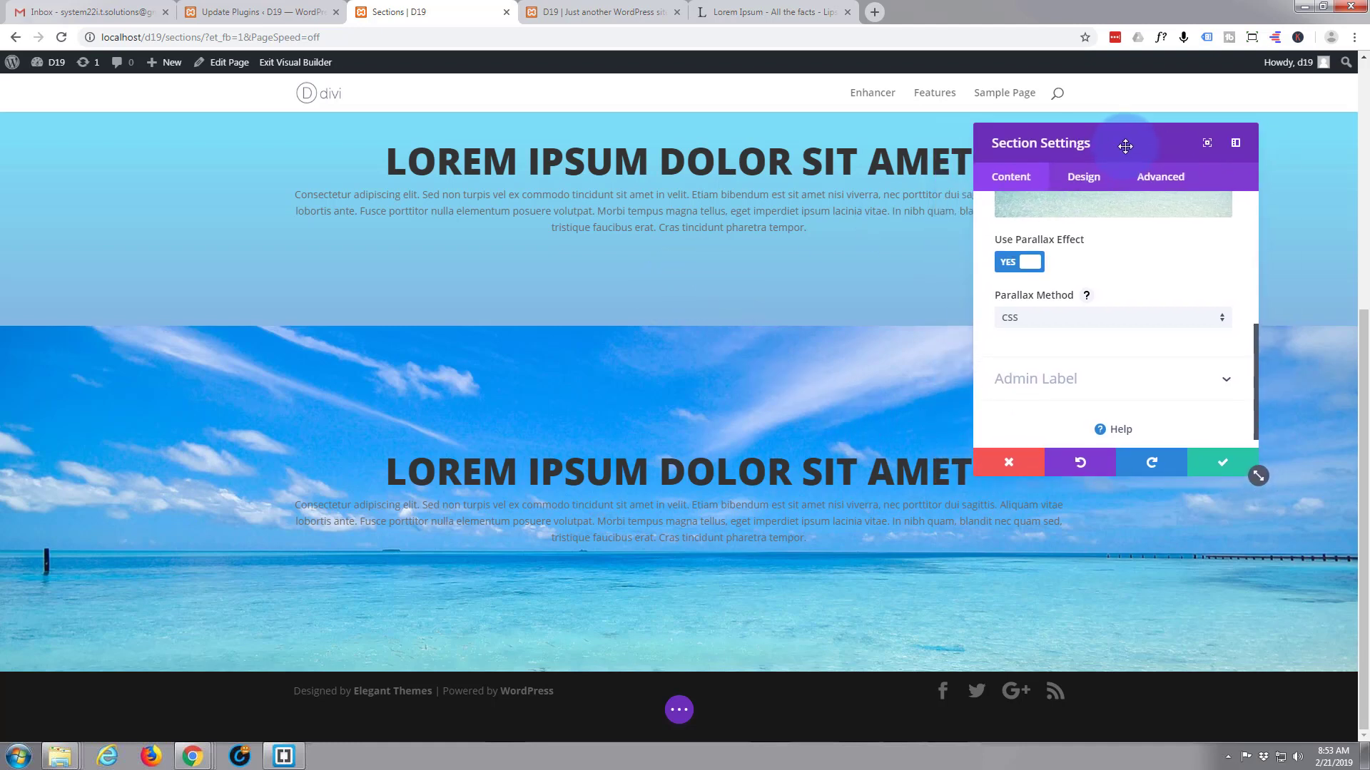
click(1095, 186)
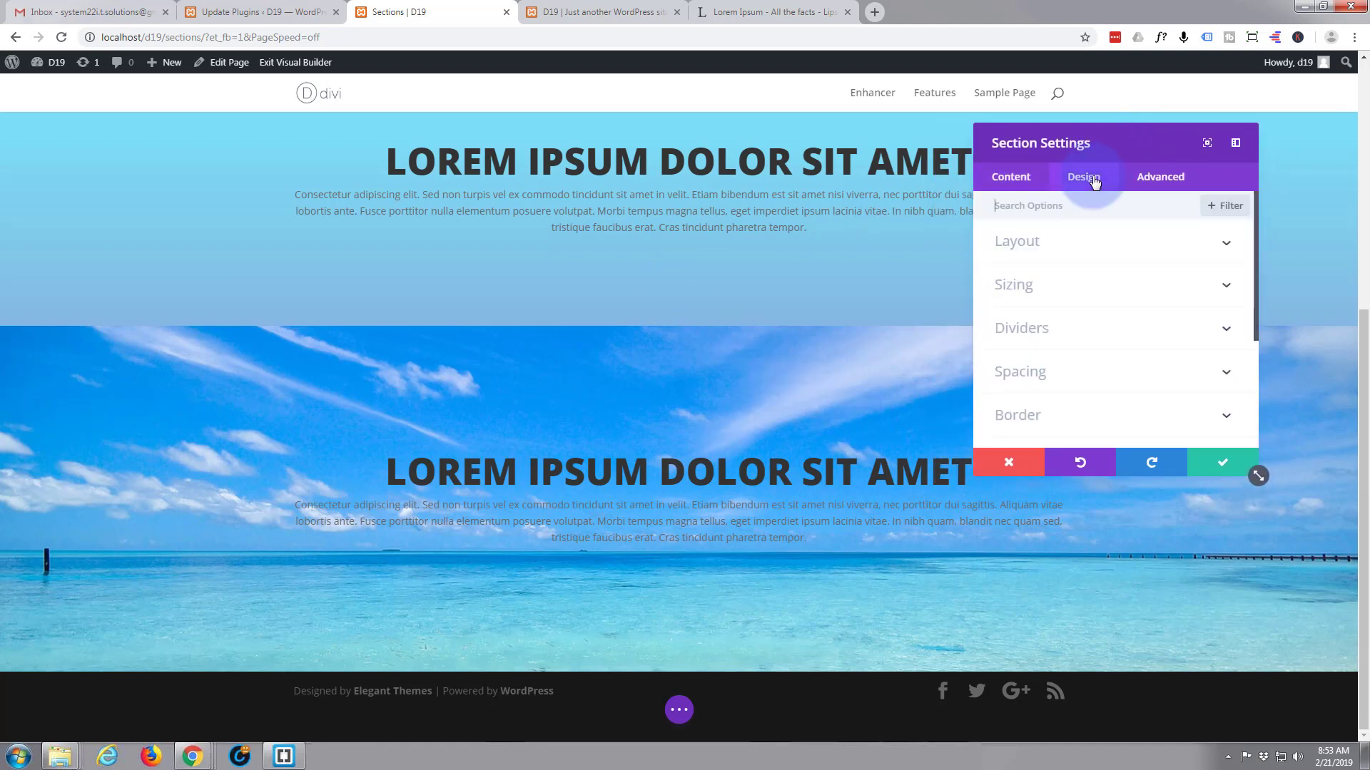
scroll(1155, 314, down, 3)
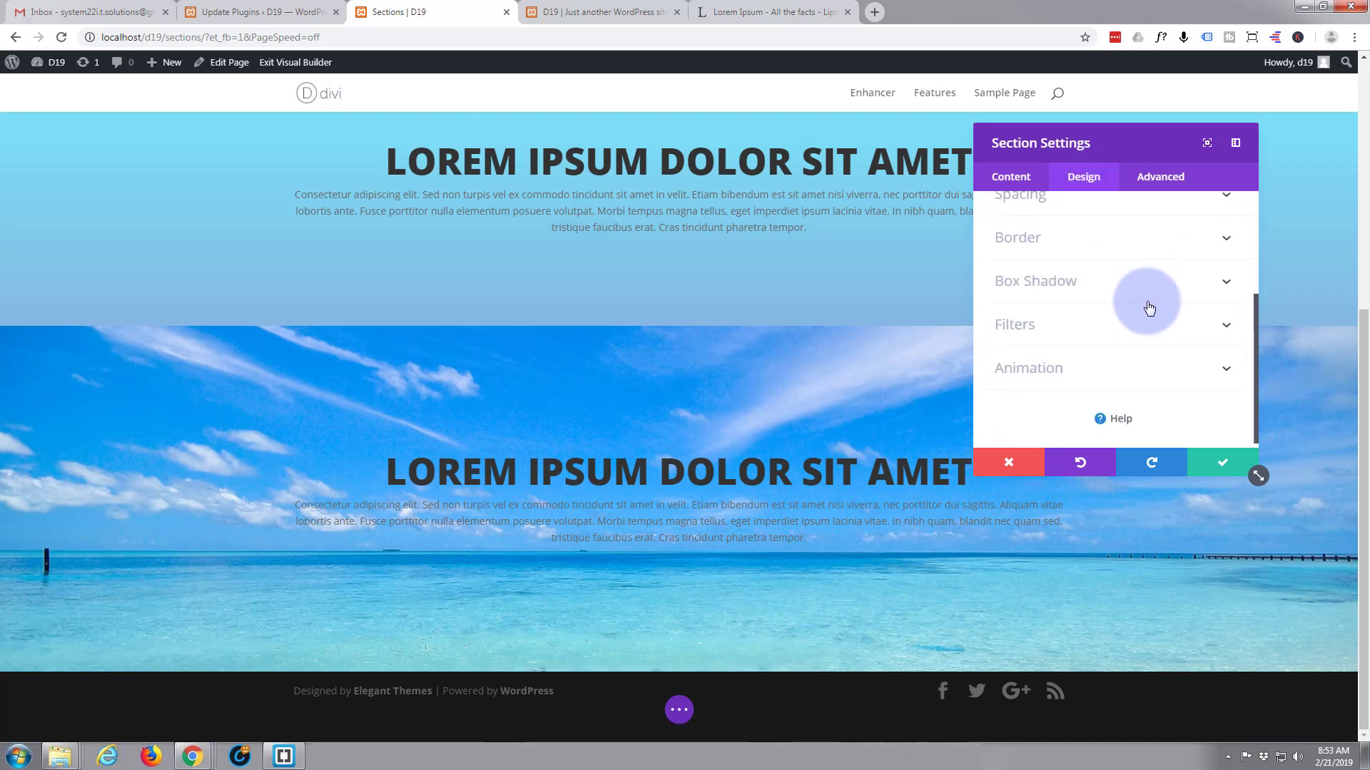
click(1227, 323)
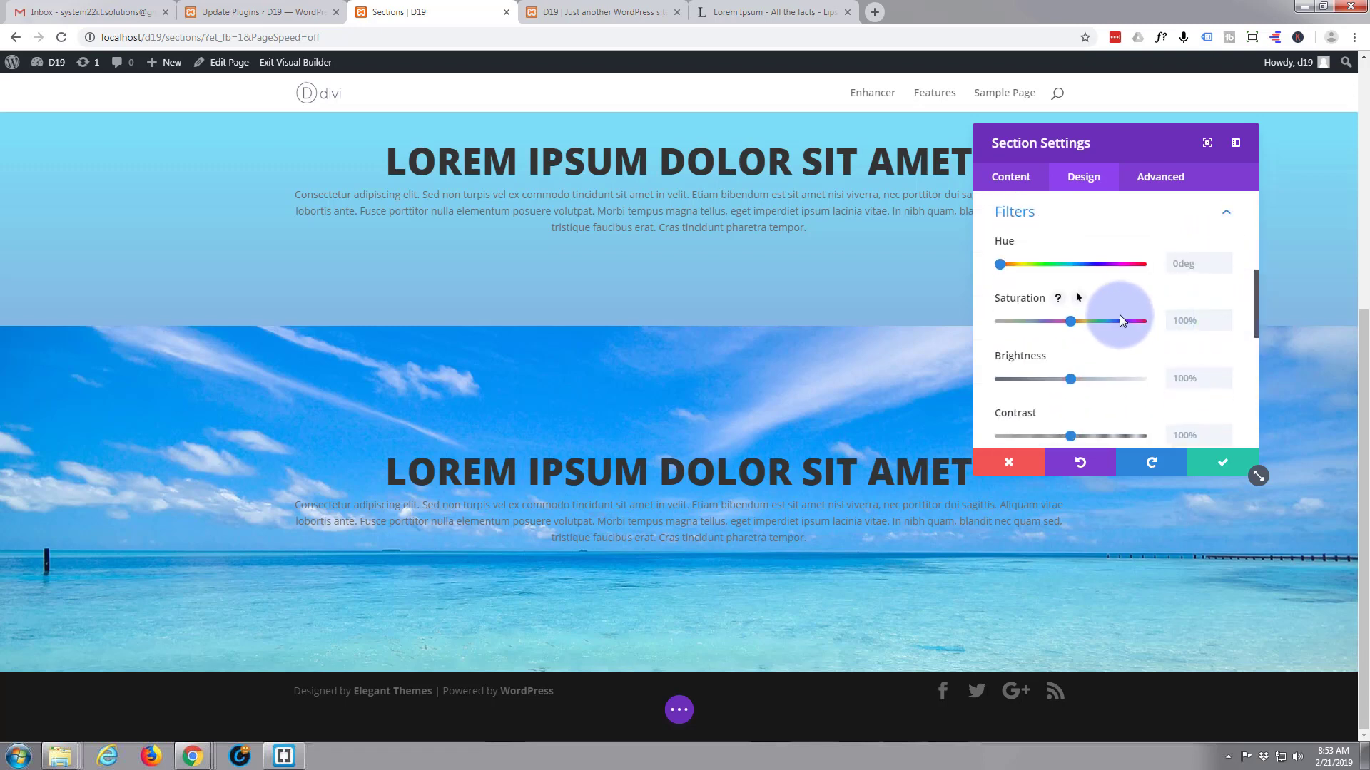
scroll(1118, 315, down, 2)
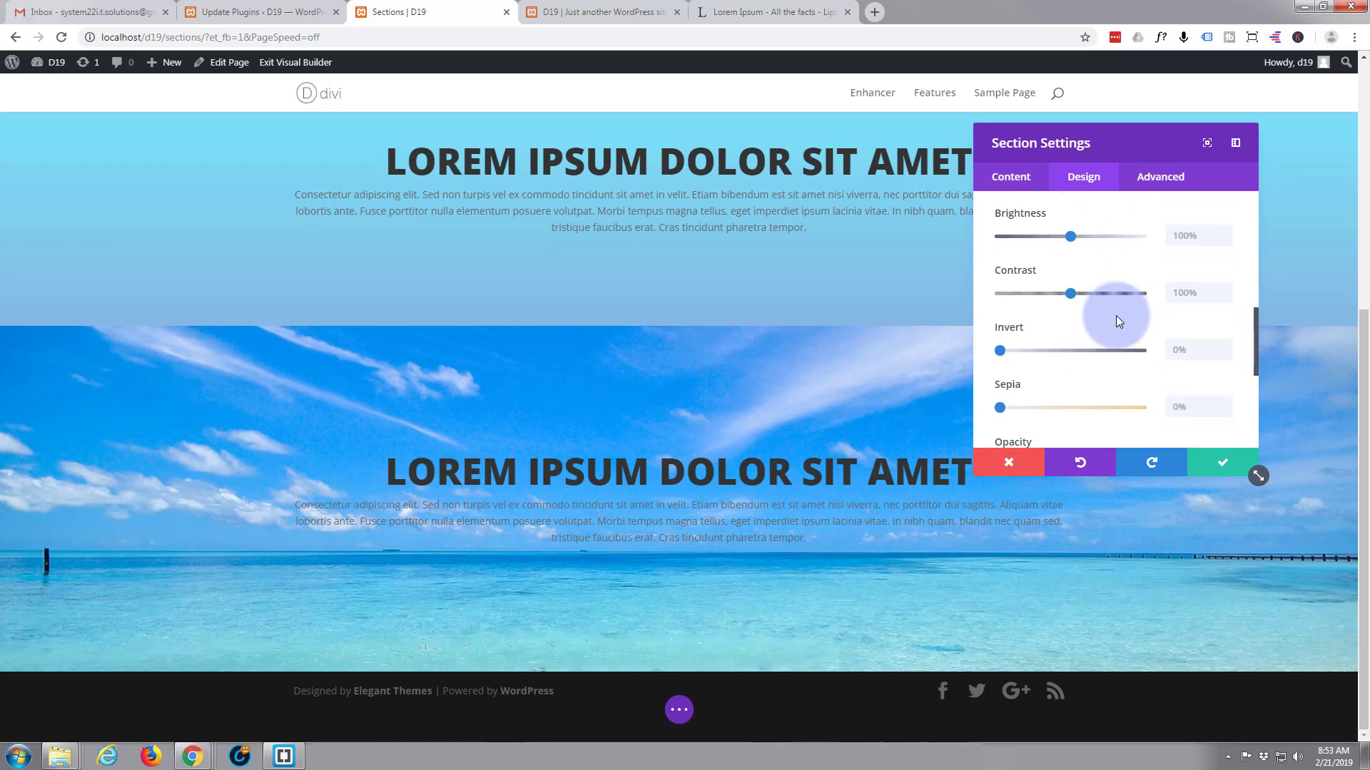
scroll(1117, 321, down, 1)
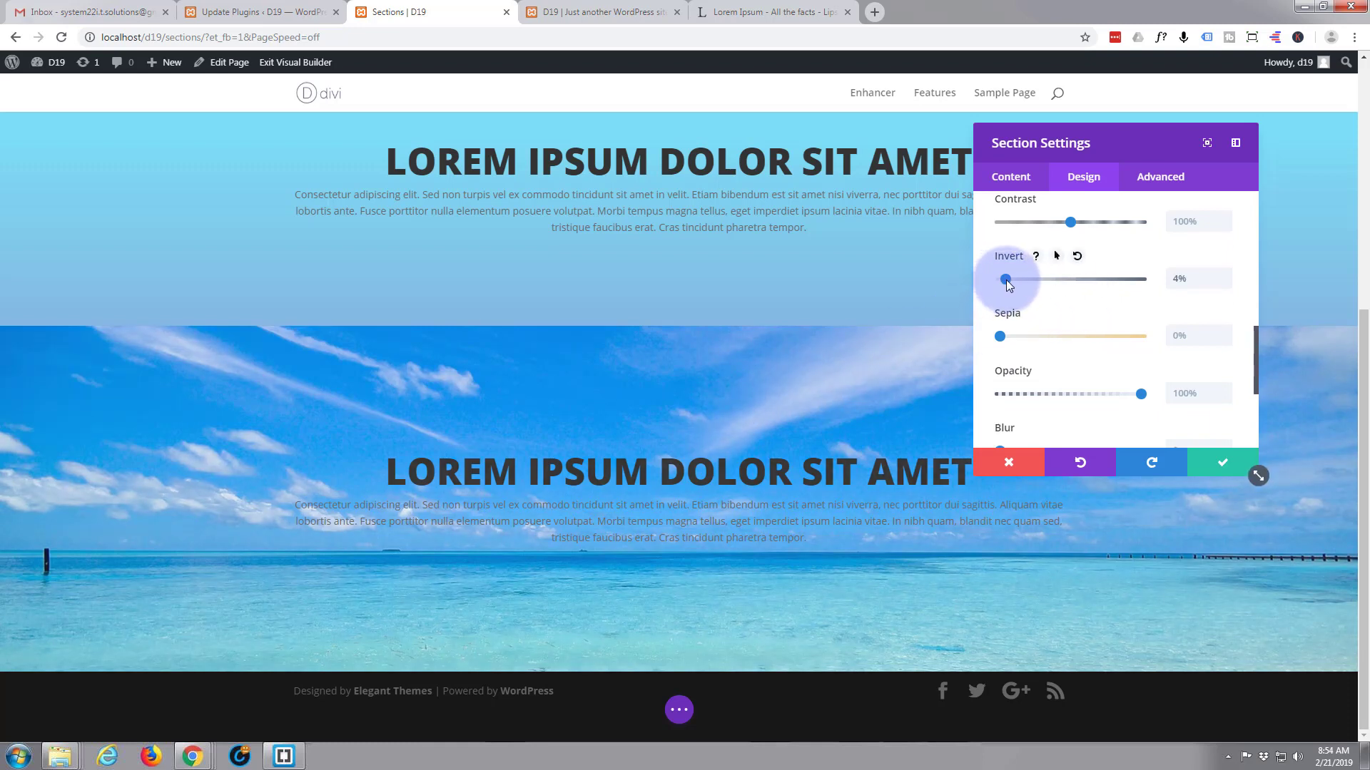
click(1056, 257)
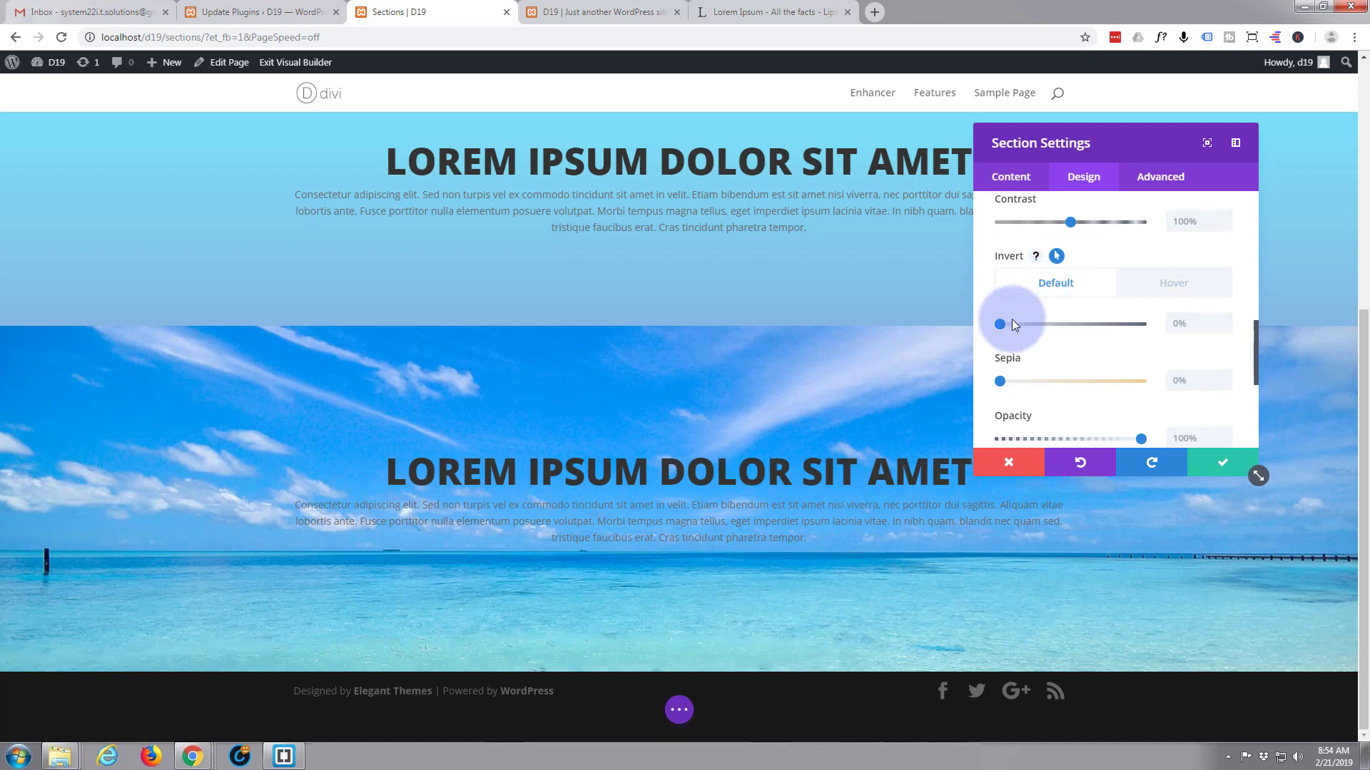
drag(1006, 322, 1154, 335)
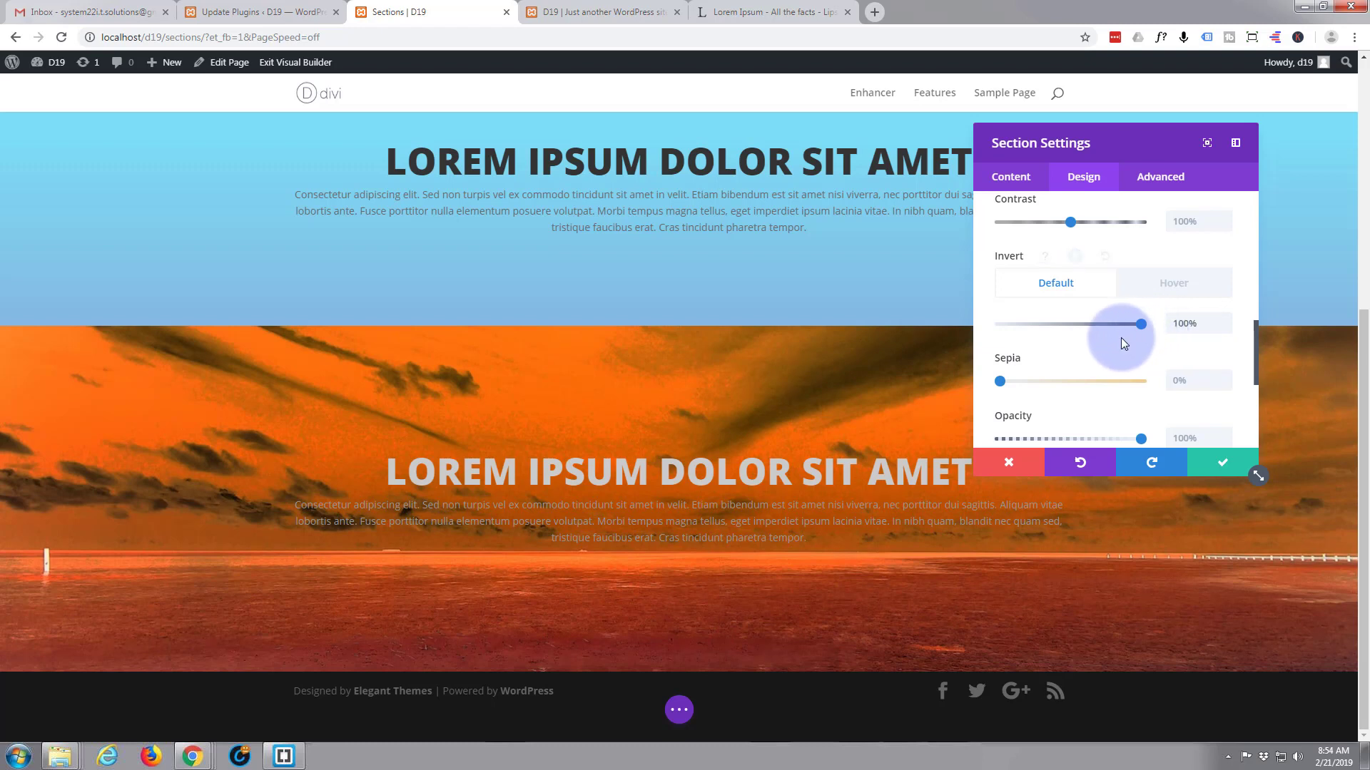
Set the hover value of the third section's Invert filter to 0%.
mouse_move(1041, 298)
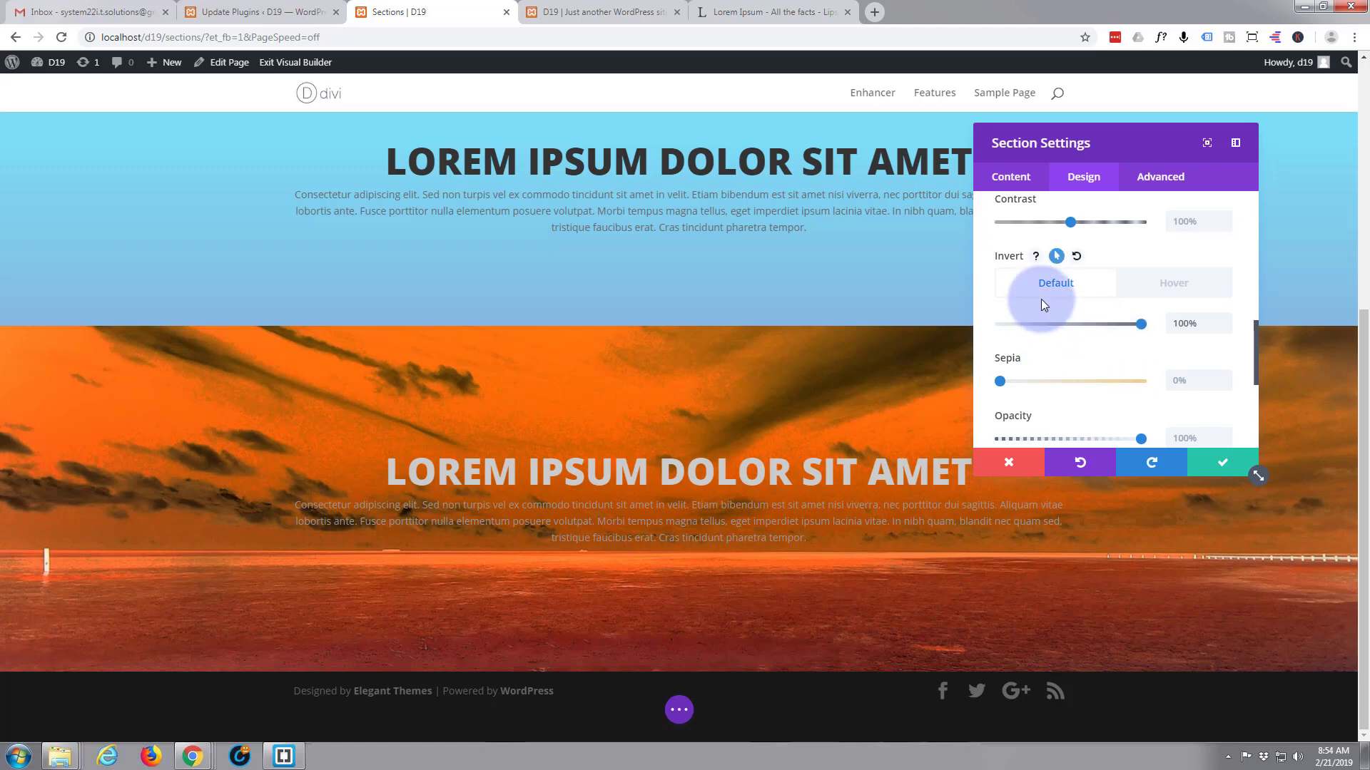
click(1172, 284)
drag(1140, 323, 987, 332)
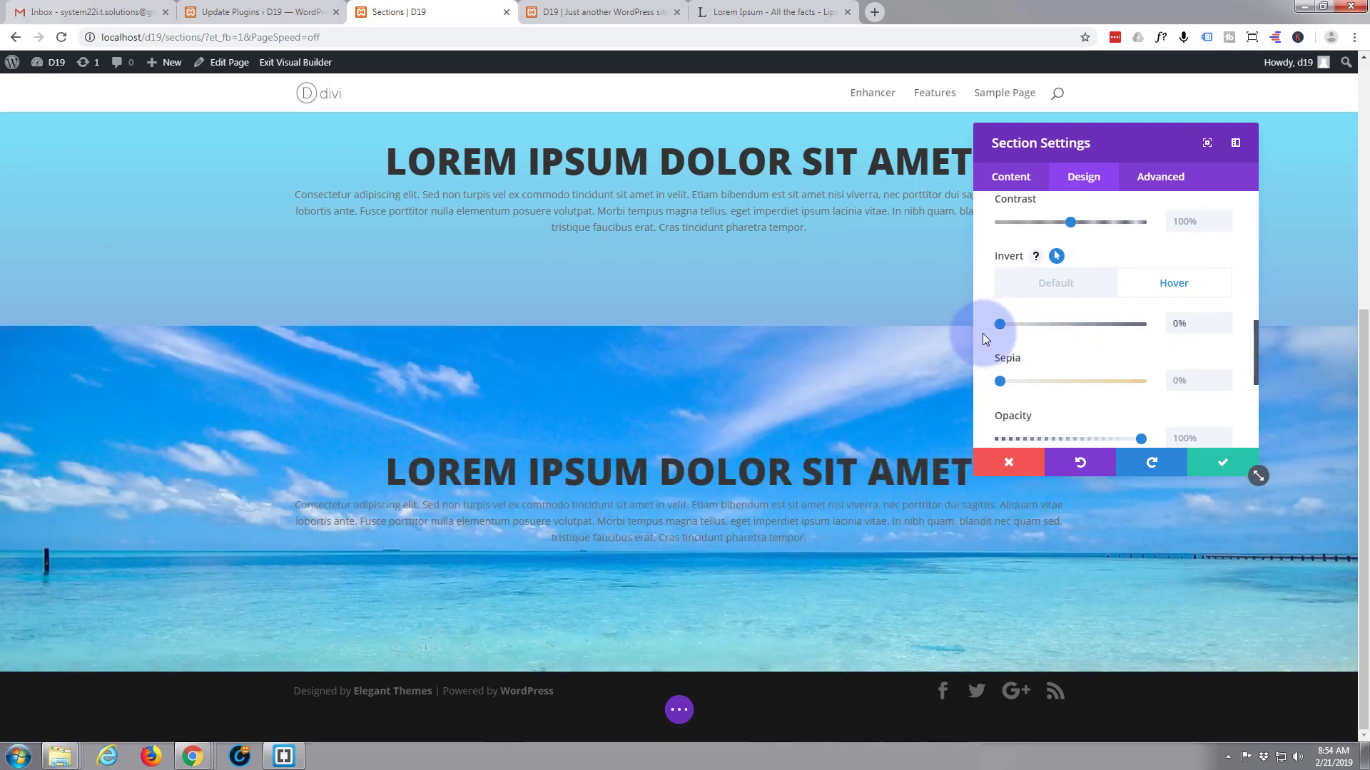
click(1043, 288)
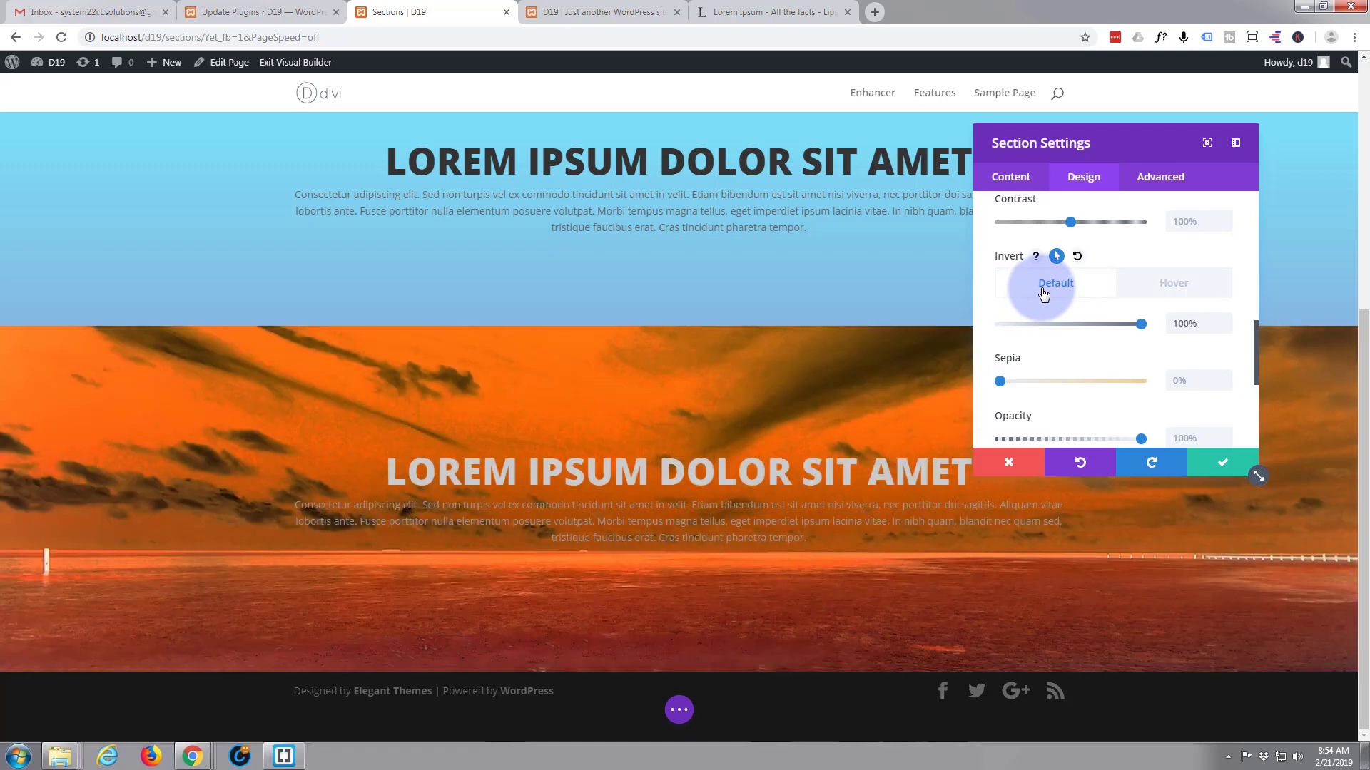
Enable hover options for the third section's Contrast filter, set its default value to 200%, and save the section settings.
scroll(1068, 349, up, 1)
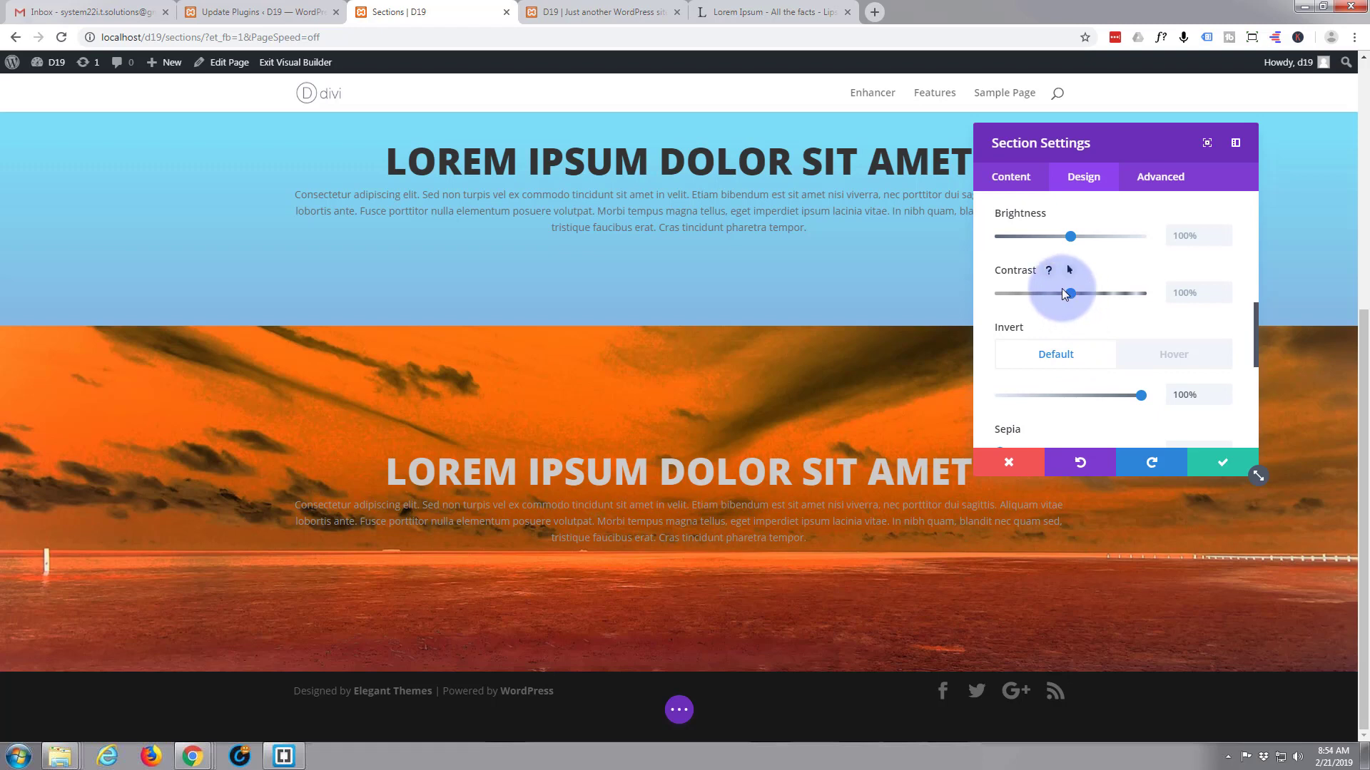
click(1069, 271)
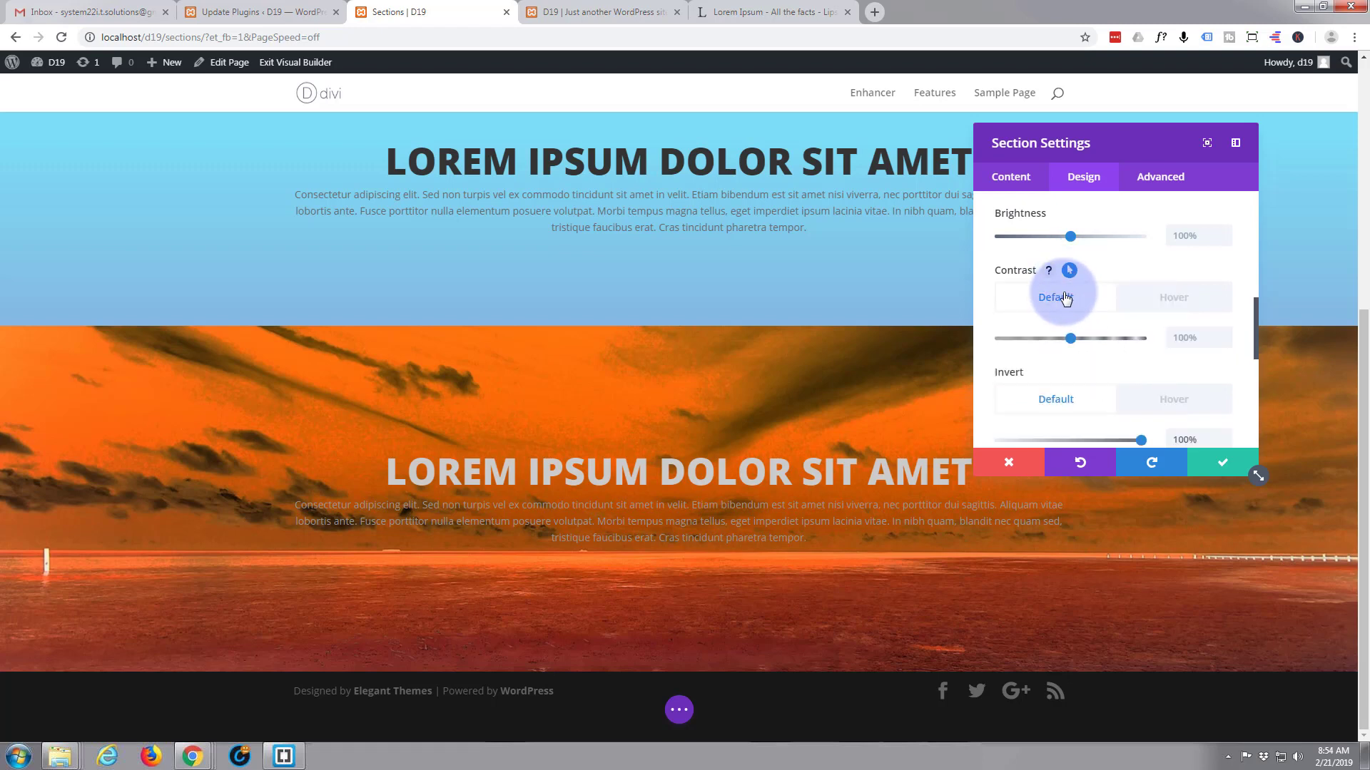
drag(1072, 340, 1123, 341)
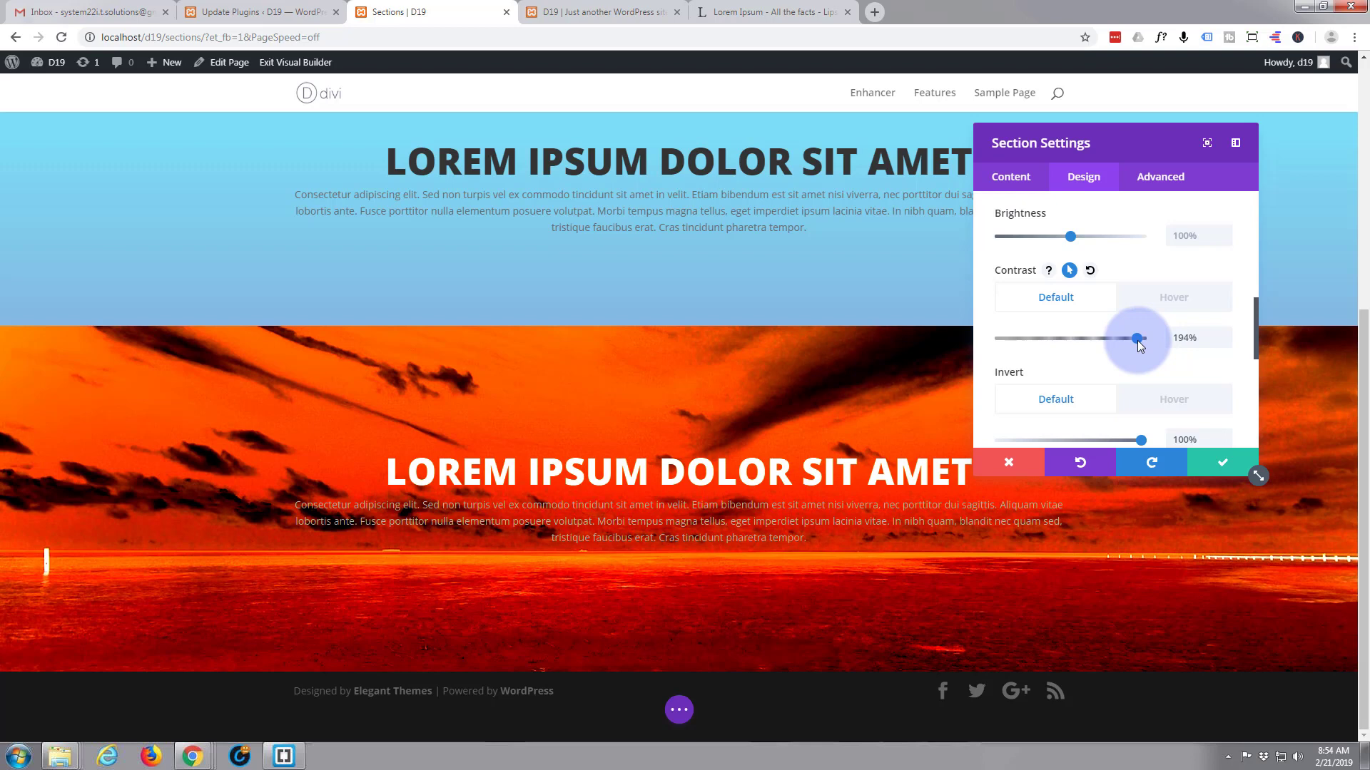
mouse_move(1151, 340)
mouse_down()
mouse_move(1068, 343)
mouse_move(1157, 341)
mouse_up()
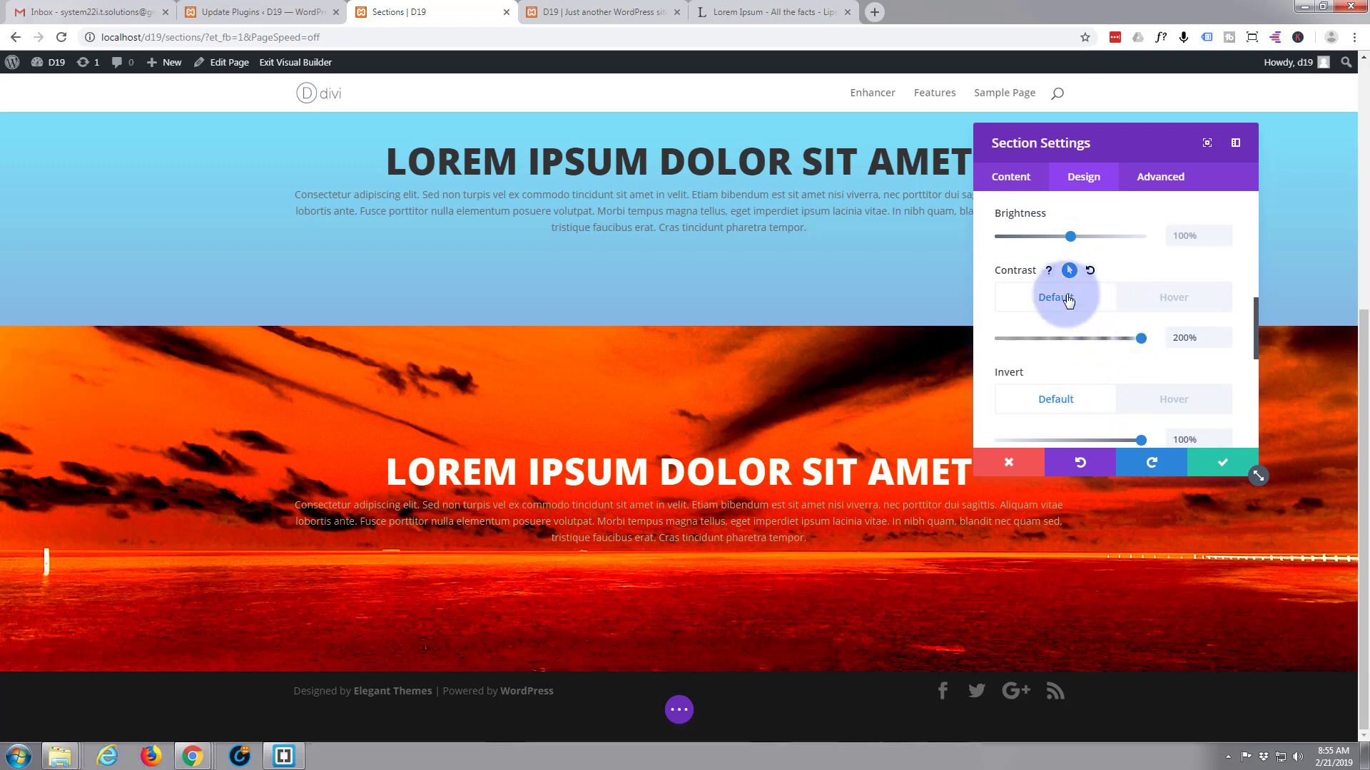
scroll(1081, 344, down, 1)
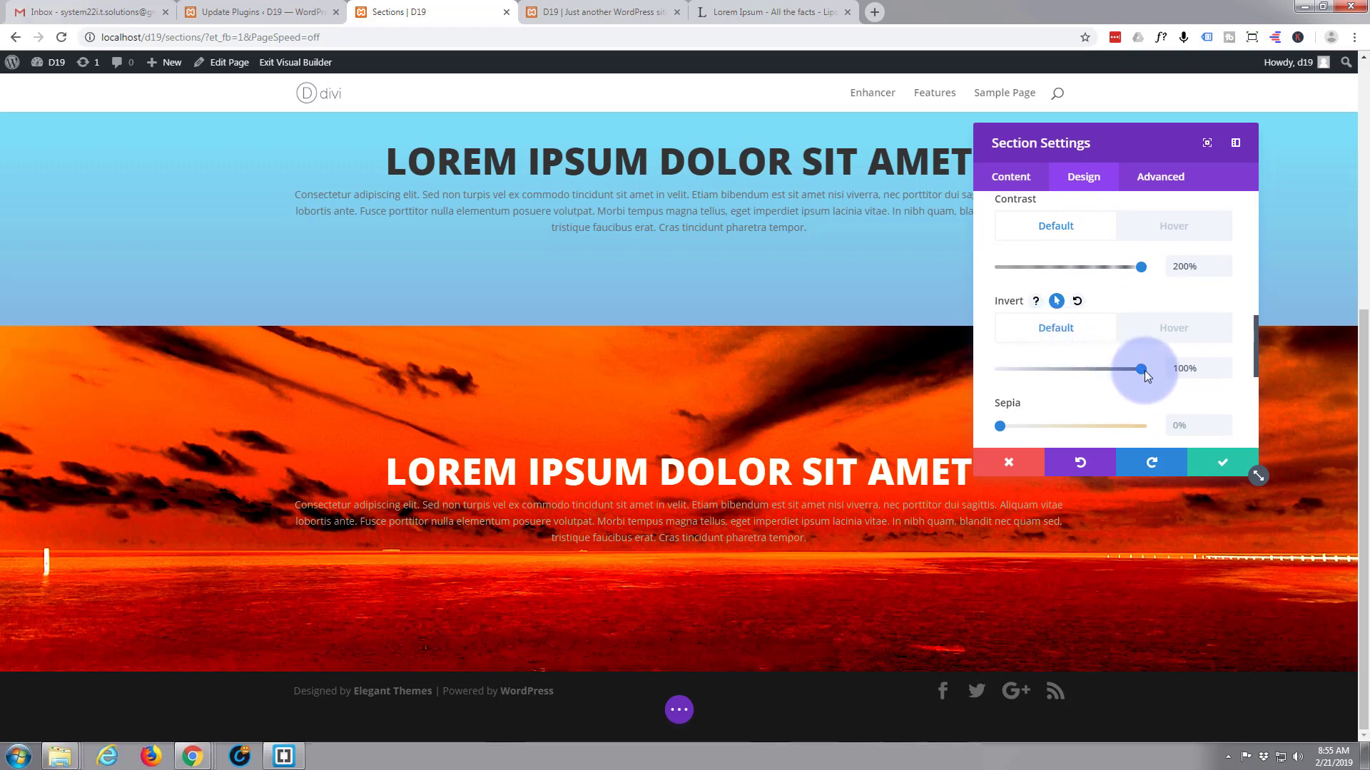
click(1223, 463)
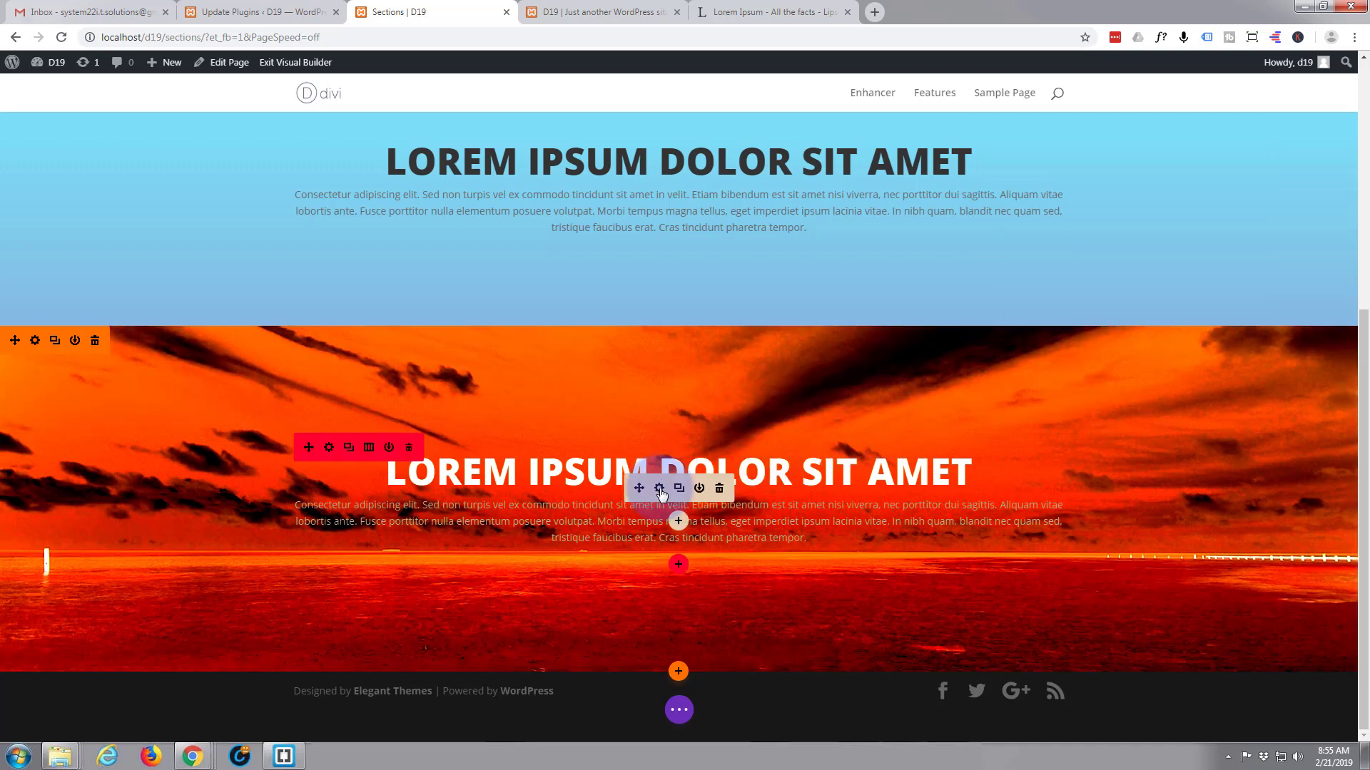
Set the body text font weight of the third section's text module to Bold and save the module.
click(673, 483)
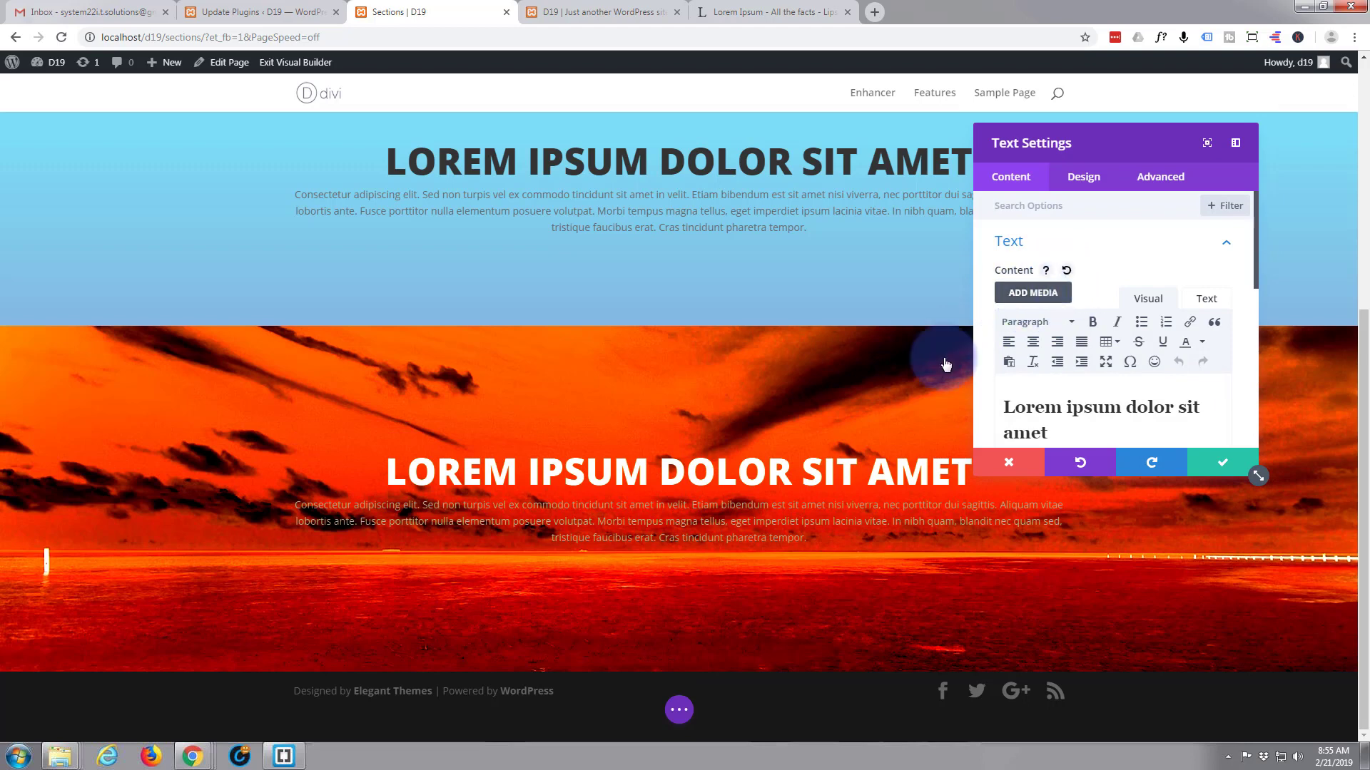
scroll(1054, 278, down, 1)
scroll(1054, 282, down, 3)
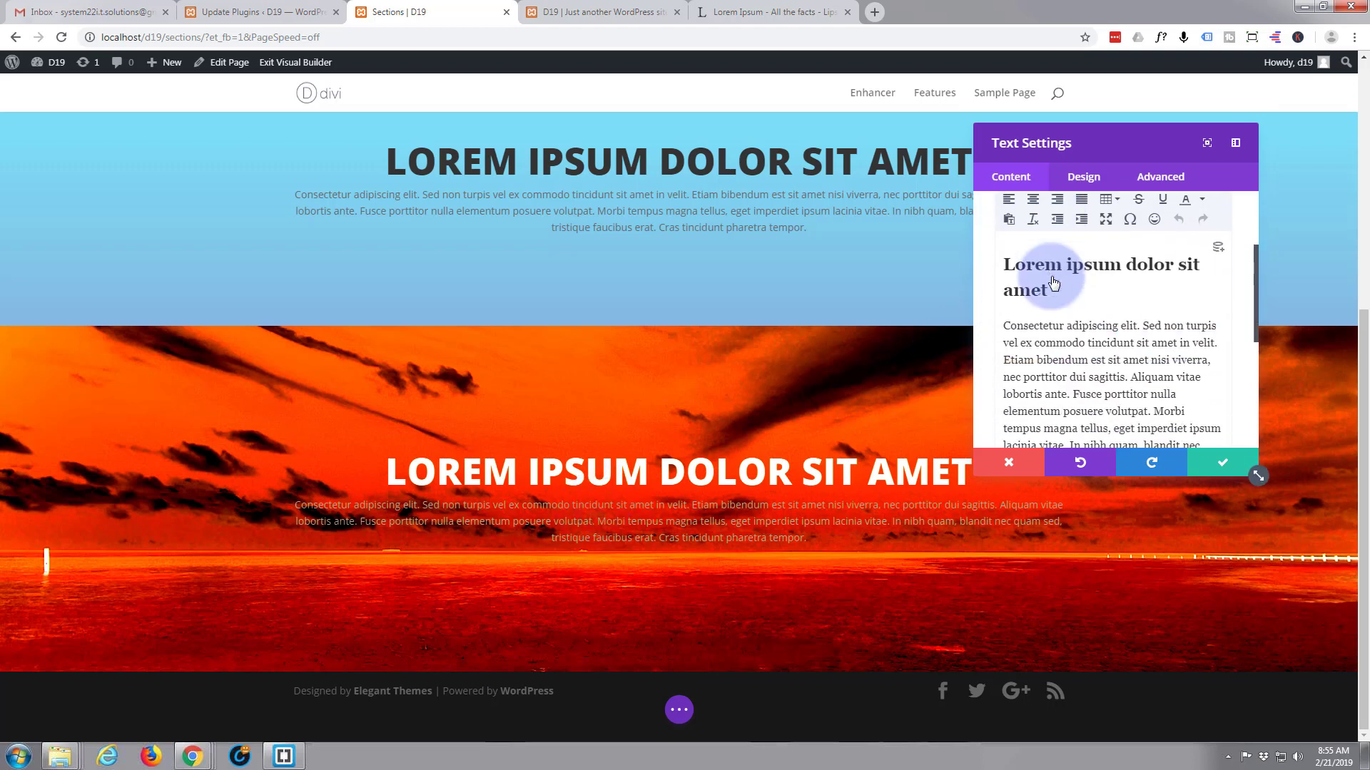
click(1084, 177)
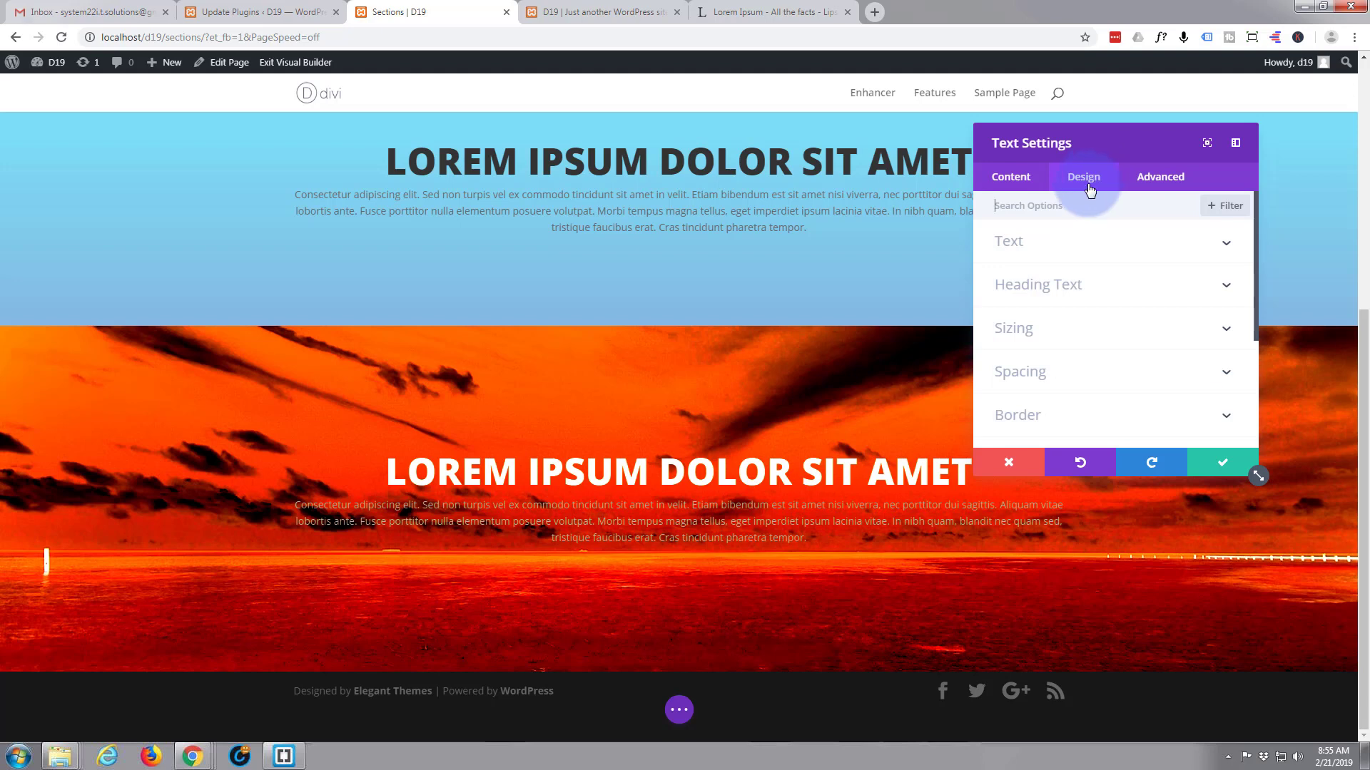
click(1101, 245)
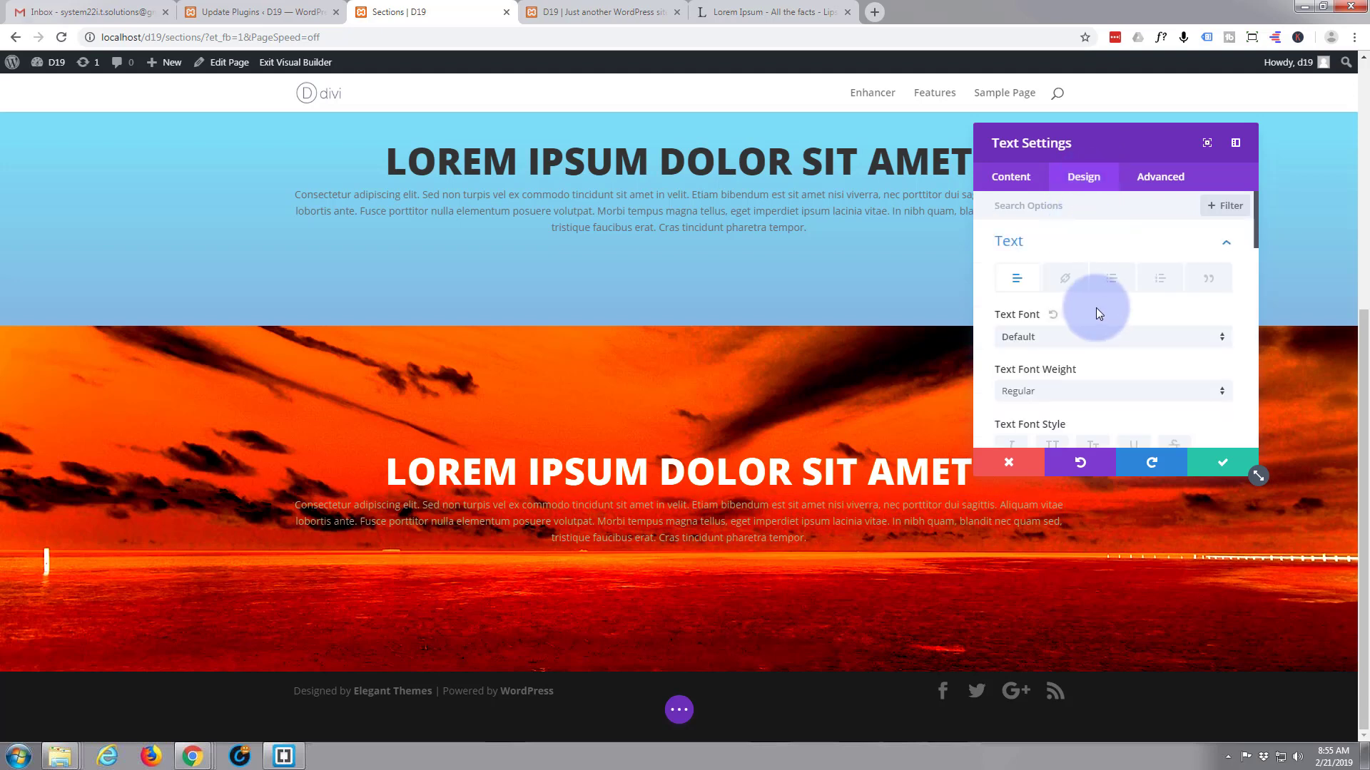
scroll(1096, 308, down, 1)
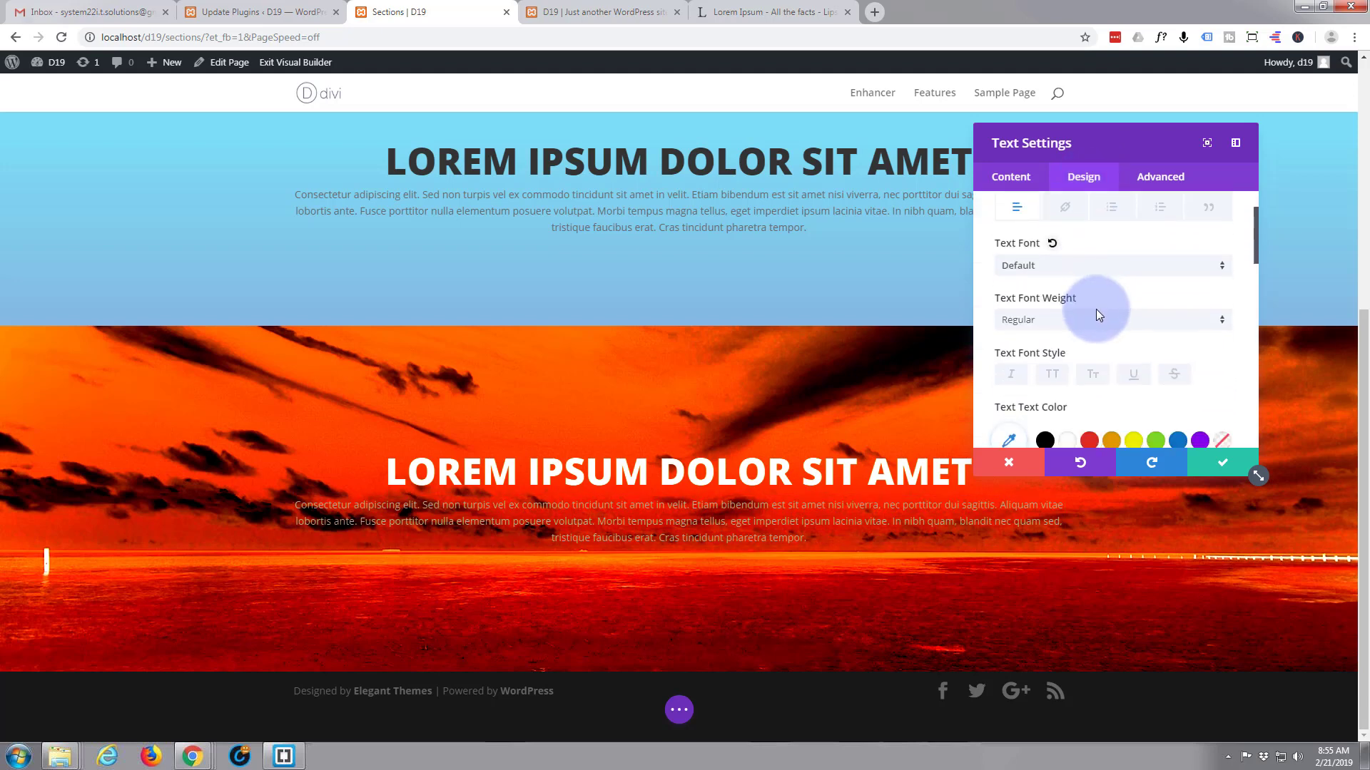
click(1221, 322)
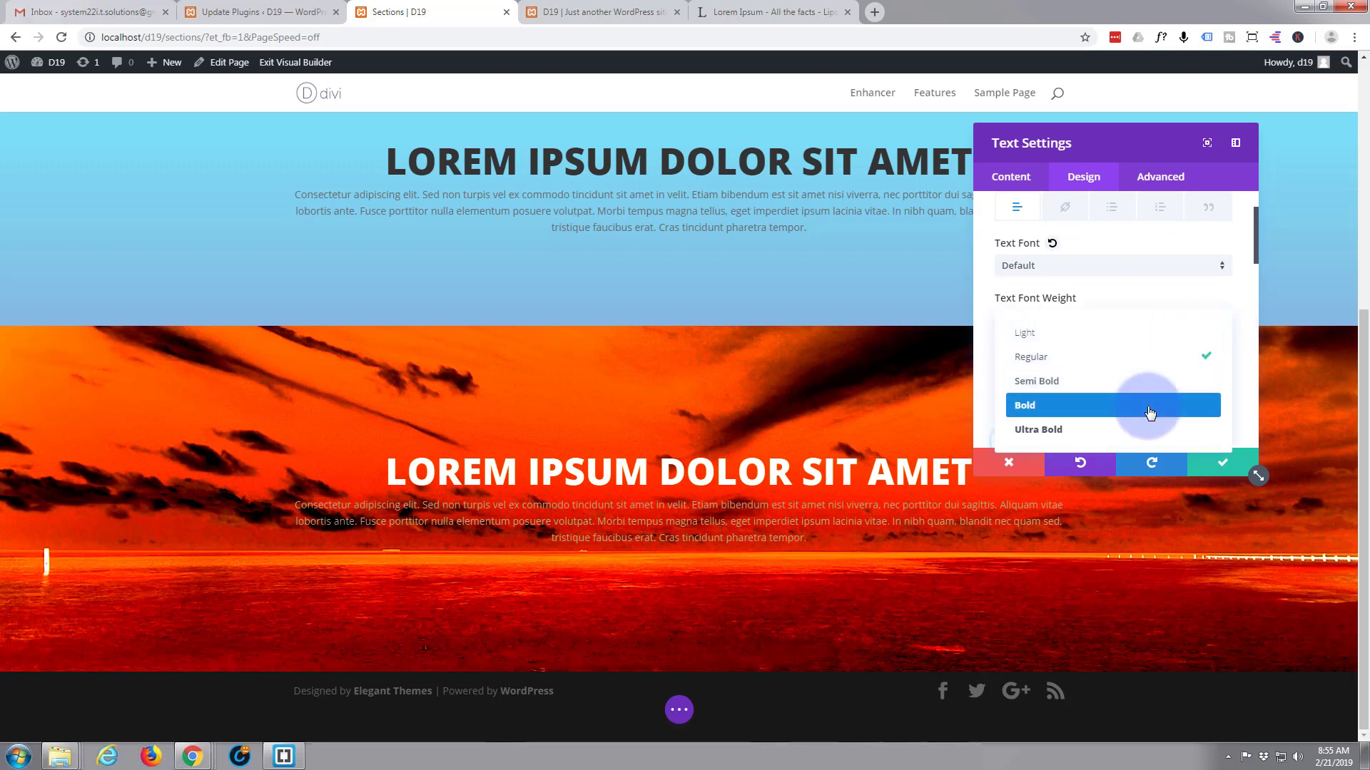
click(1148, 405)
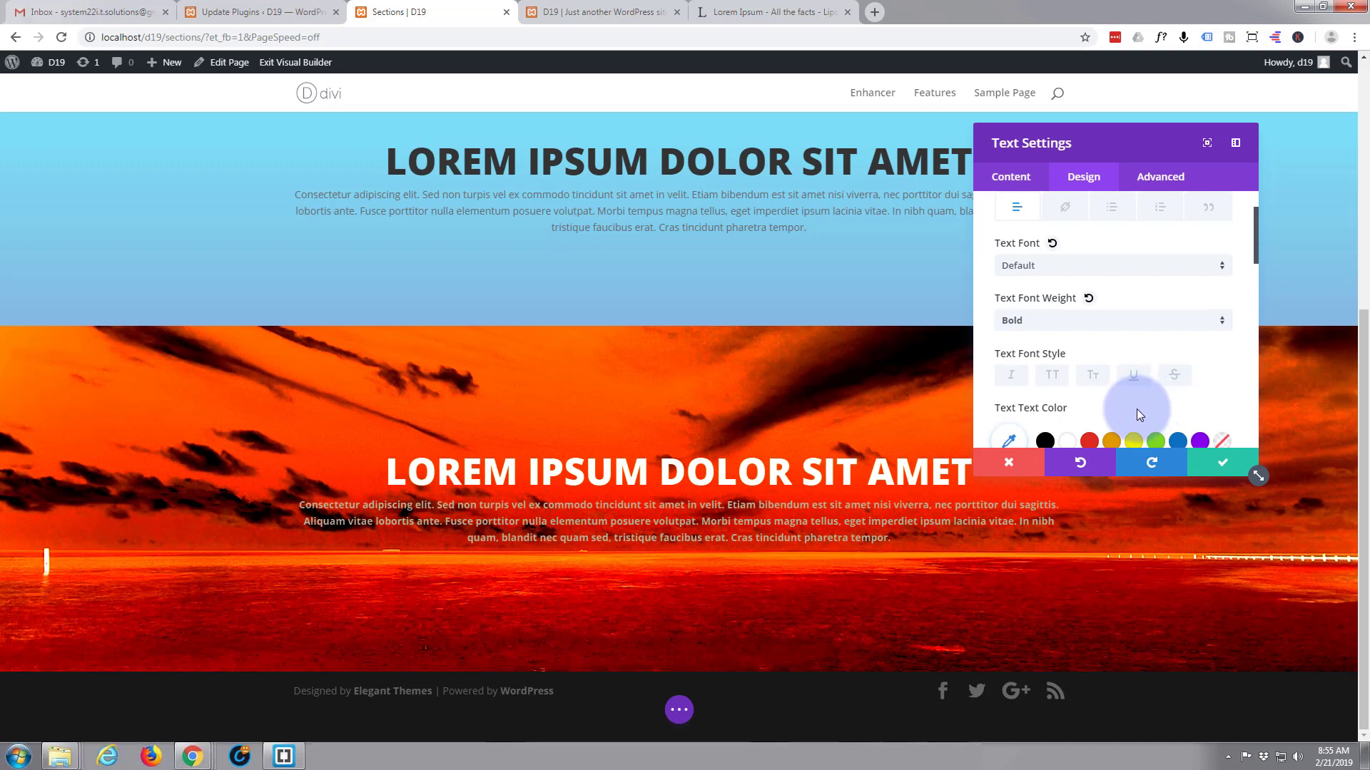
click(1224, 466)
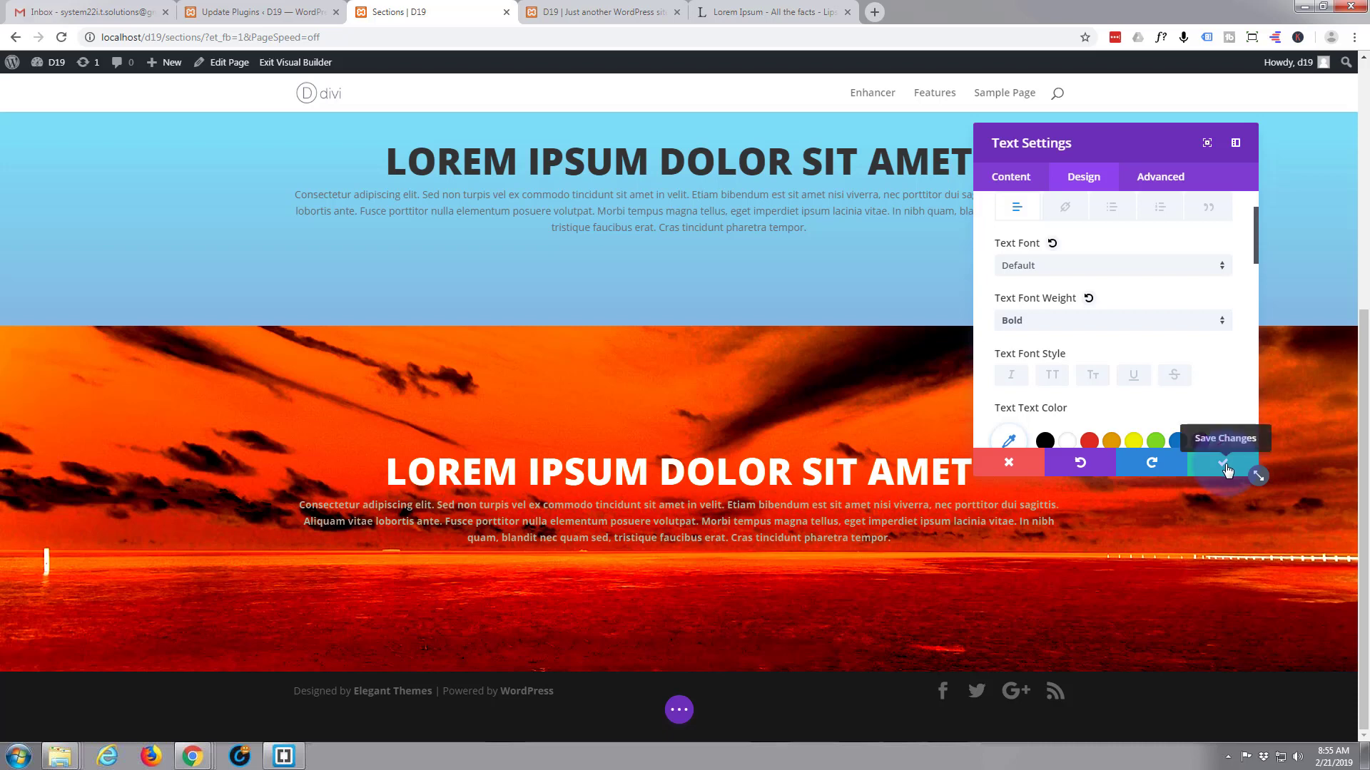
click(1224, 467)
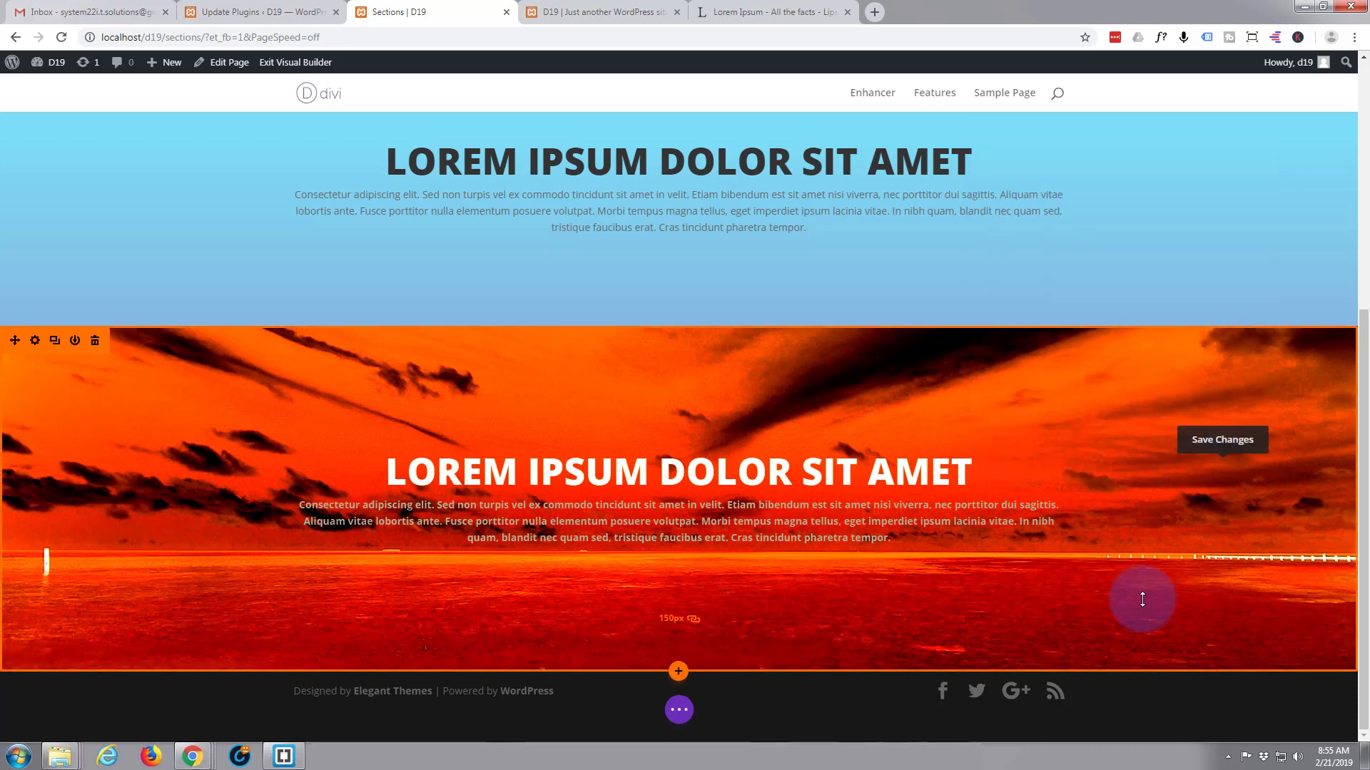
Save the page and exit the Visual Builder to check the three sections on the live page.
click(680, 712)
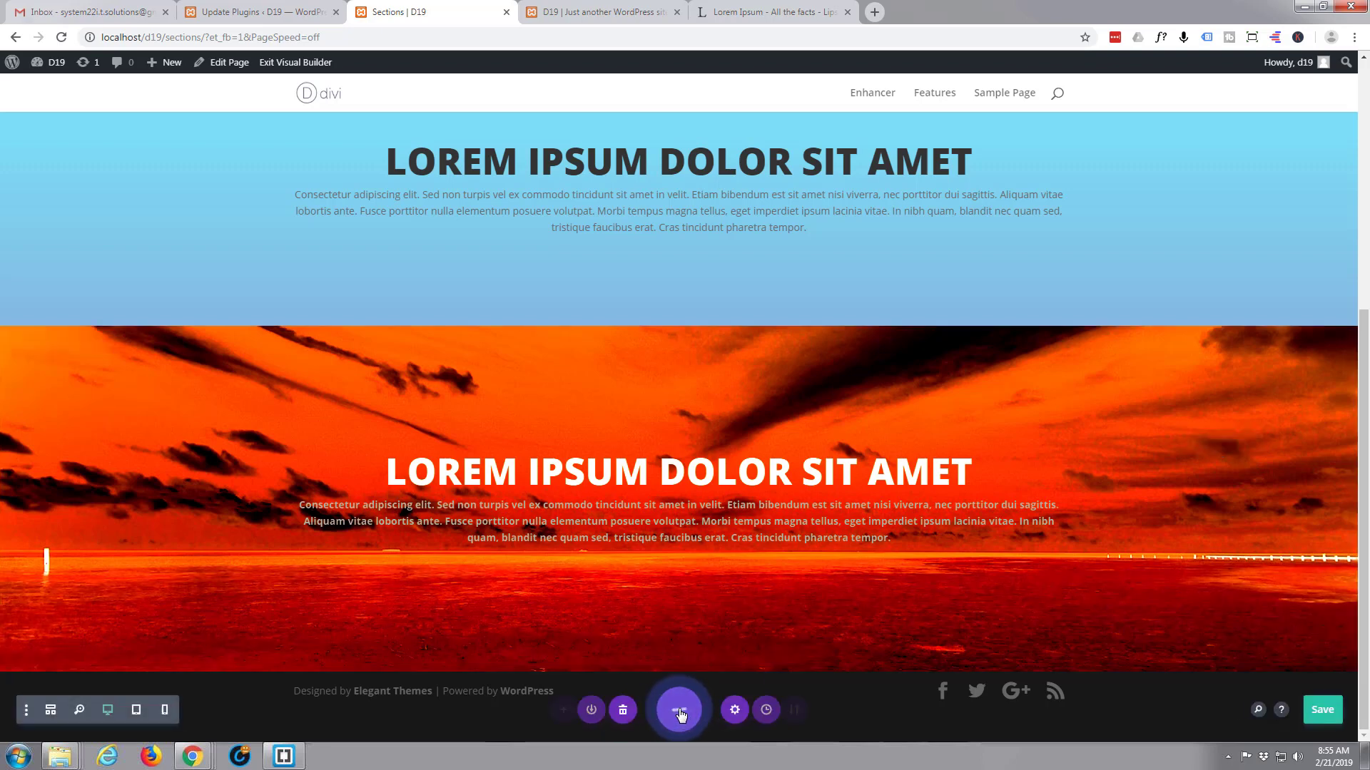
click(1305, 698)
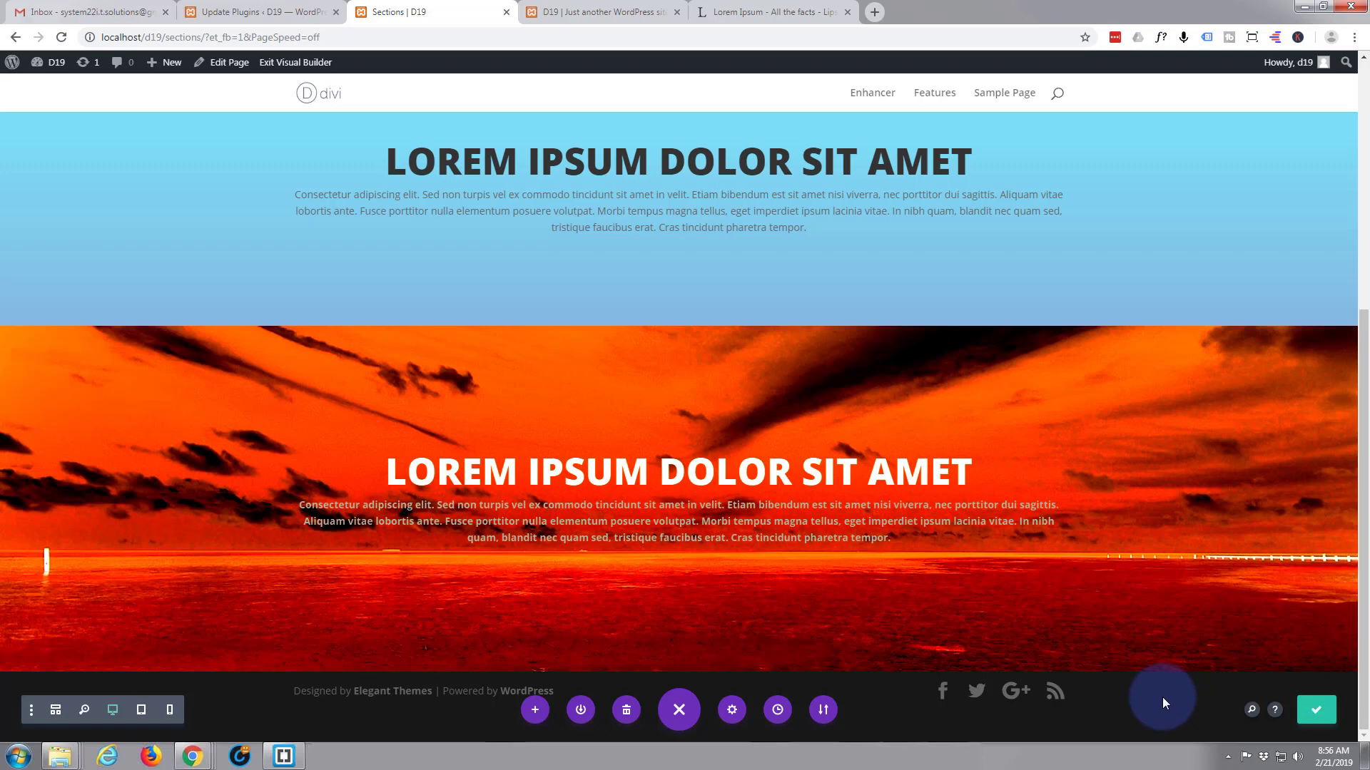
click(284, 63)
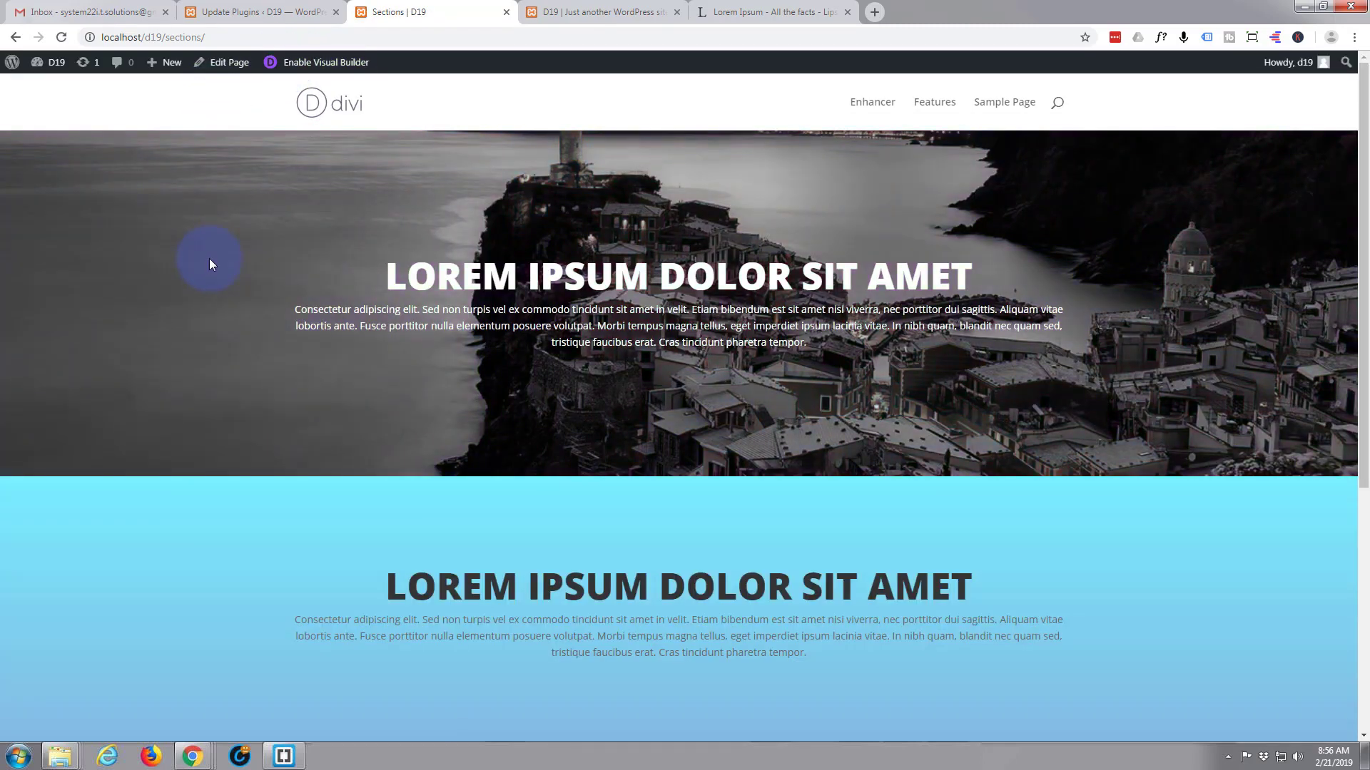
scroll(212, 245, down, 3)
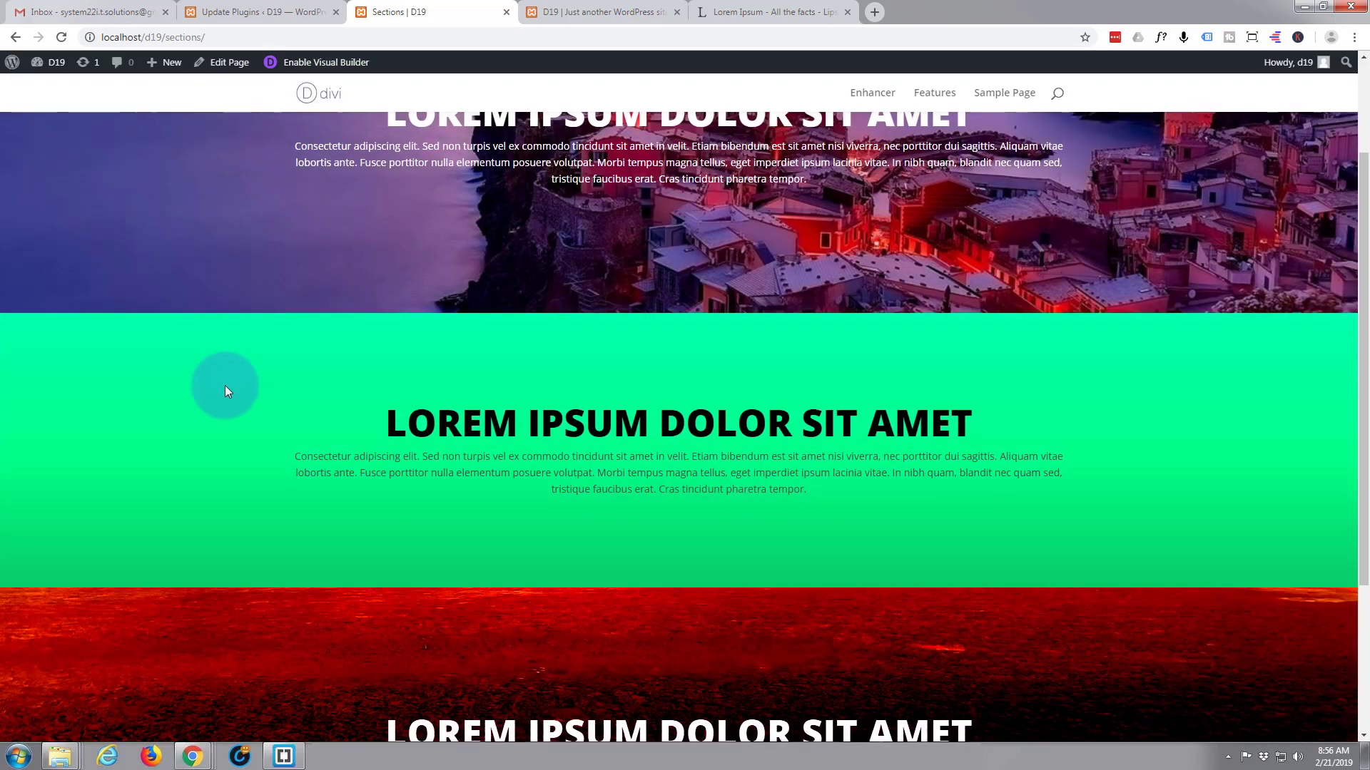
scroll(225, 385, down, 3)
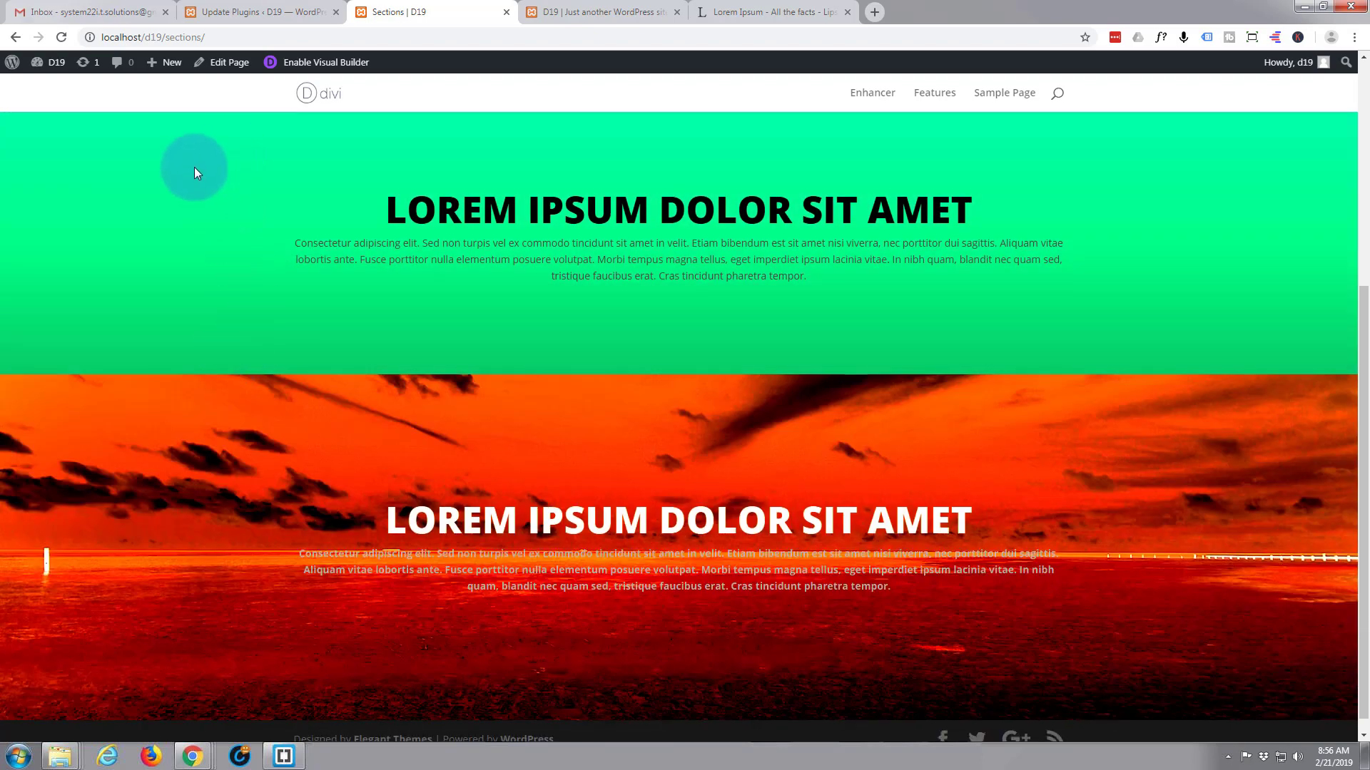
scroll(194, 167, down, 1)
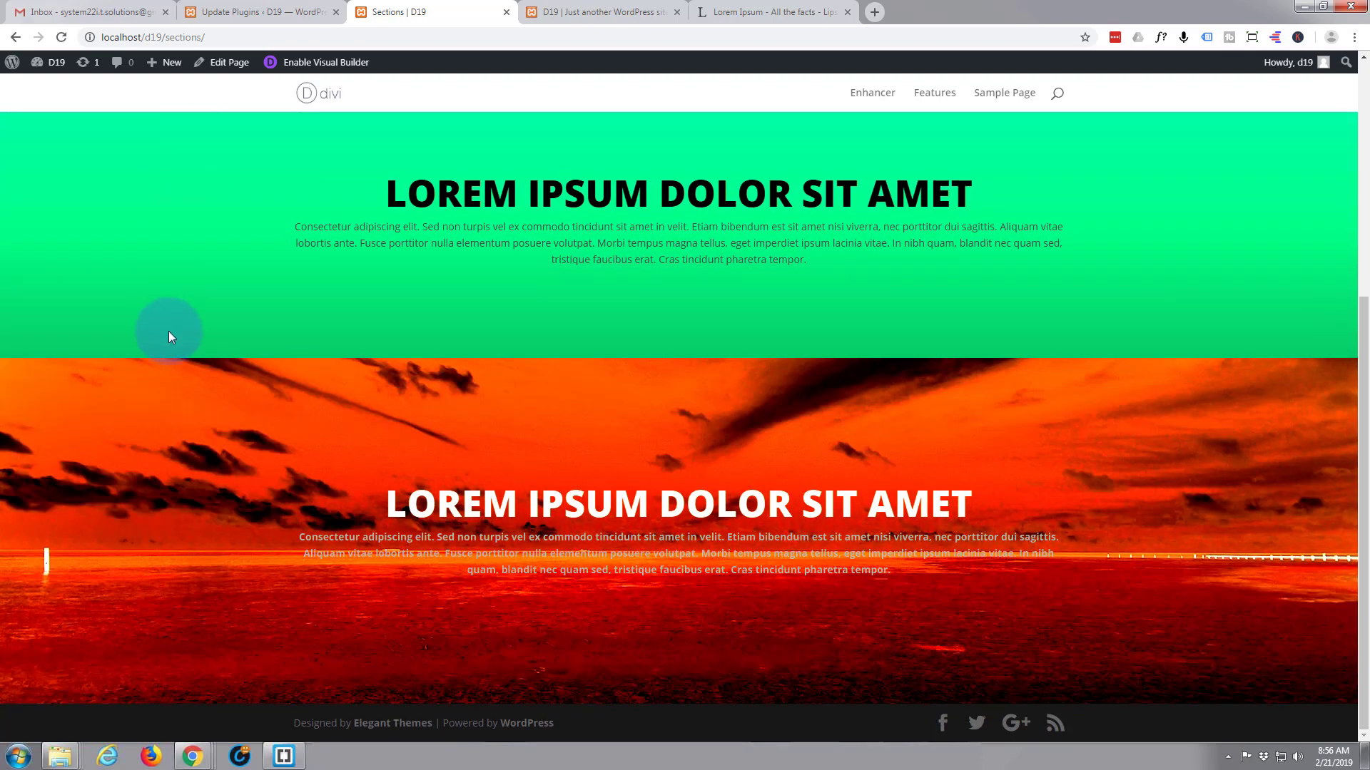